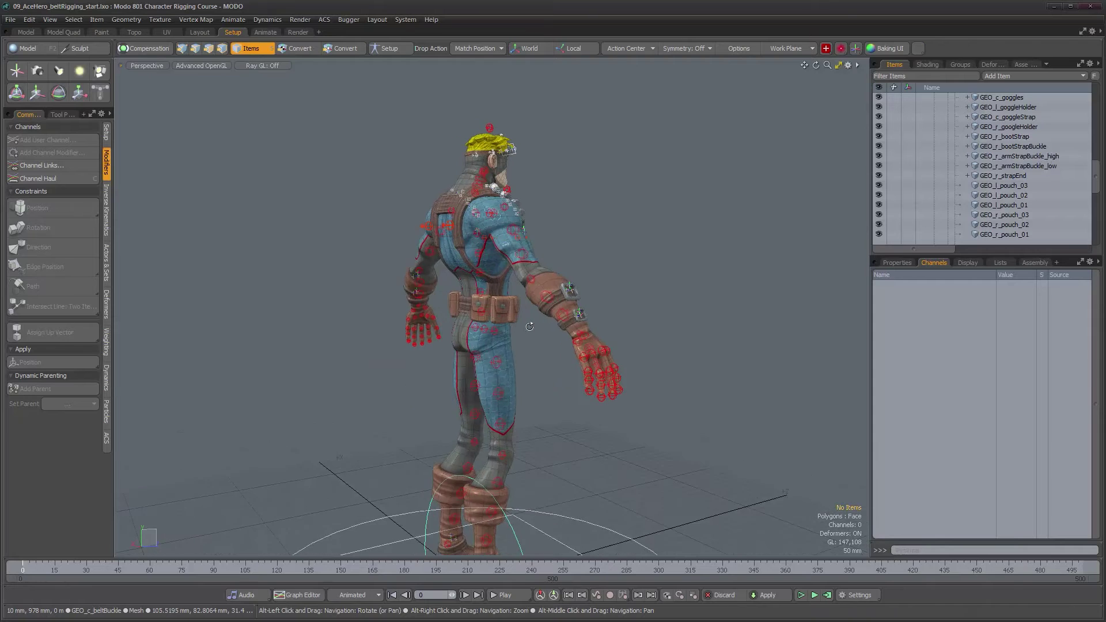
Step: Examine the character's waist from the front, picking the GEO_c_belt mesh and the GEO_r_pouch_01 pouch
right_click_drag(415, 294, 531, 309, "alt")
left_click_drag(531, 309, 435, 306, "alt")
left_click(436, 302)
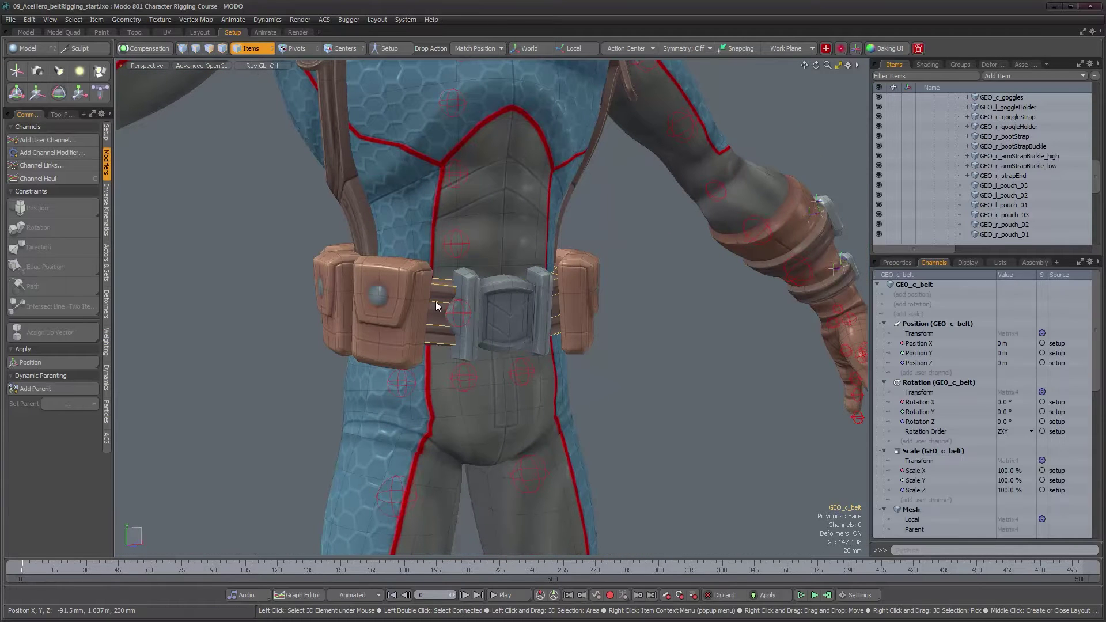
left_click(392, 292)
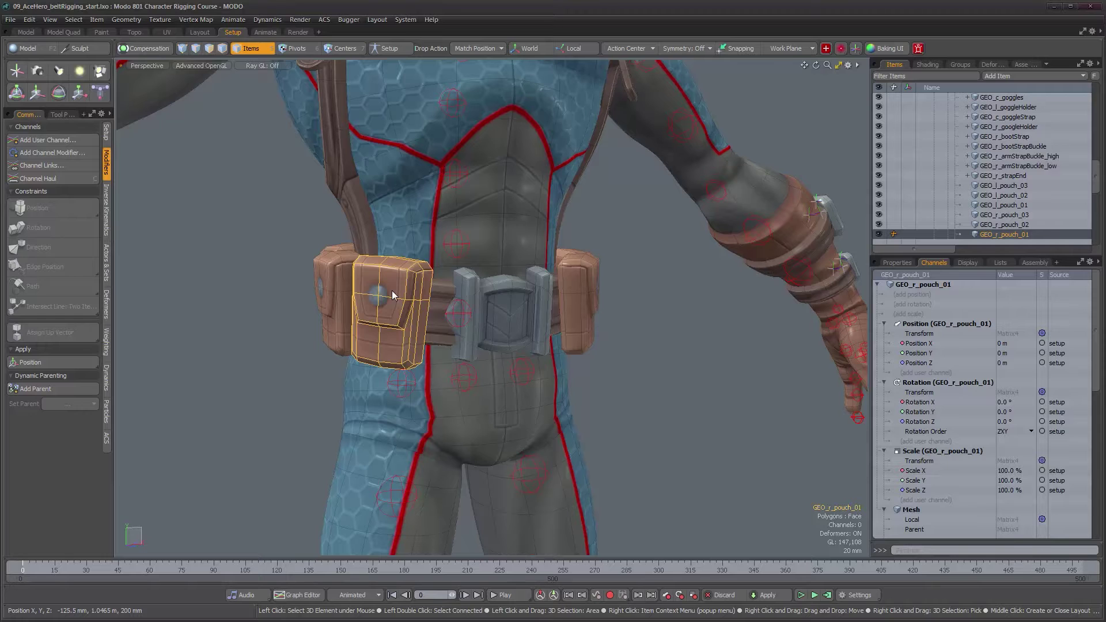
Step: Hide the belt buckle and all six left and right pouches so that only the bare belt is shown
left_click(510, 314)
left_click_drag(575, 336, 513, 341, "alt")
scroll(538, 346, "up", 3)
middle_click_drag(539, 346, 507, 377, "alt")
left_click_drag(507, 377, 543, 348, "alt")
scroll(932, 190, "down", 4)
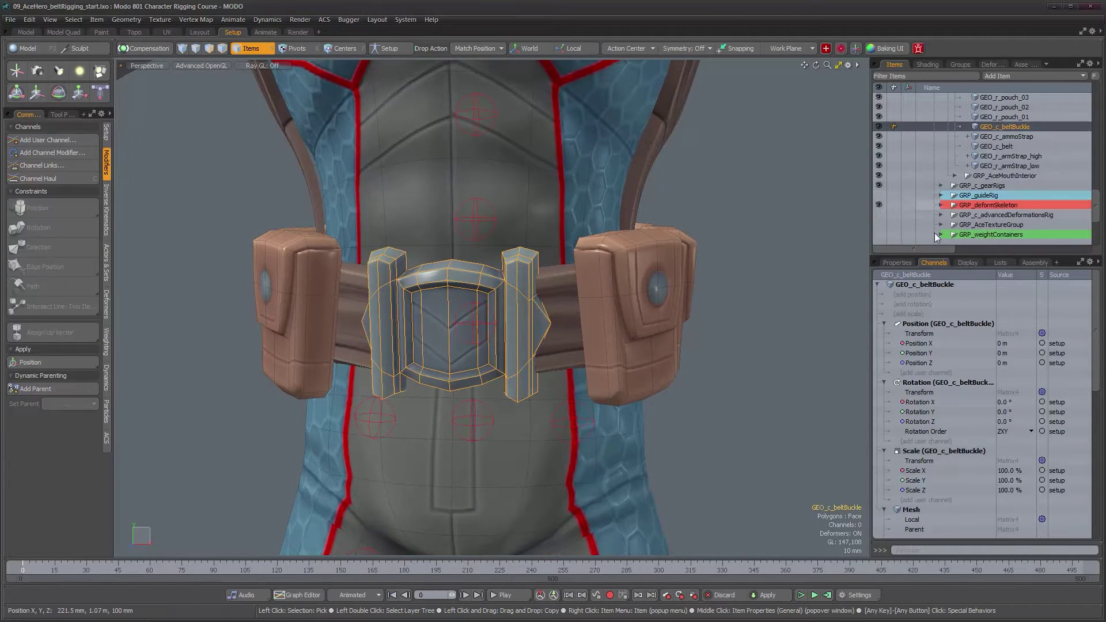
left_click(898, 263)
left_click_drag(709, 346, 688, 348, "alt")
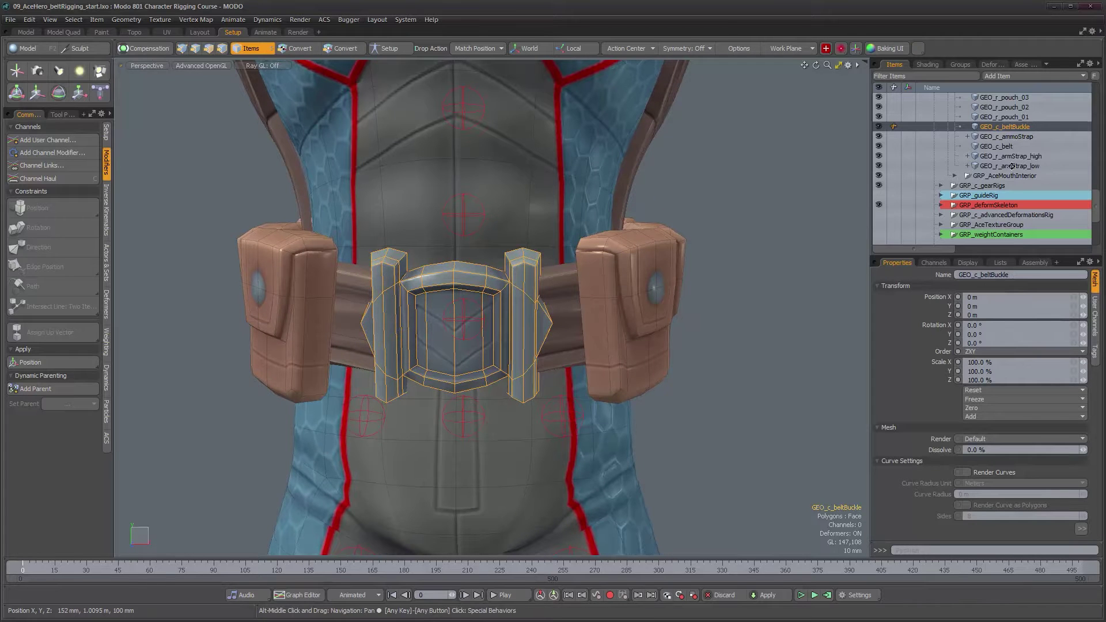
left_click(879, 128)
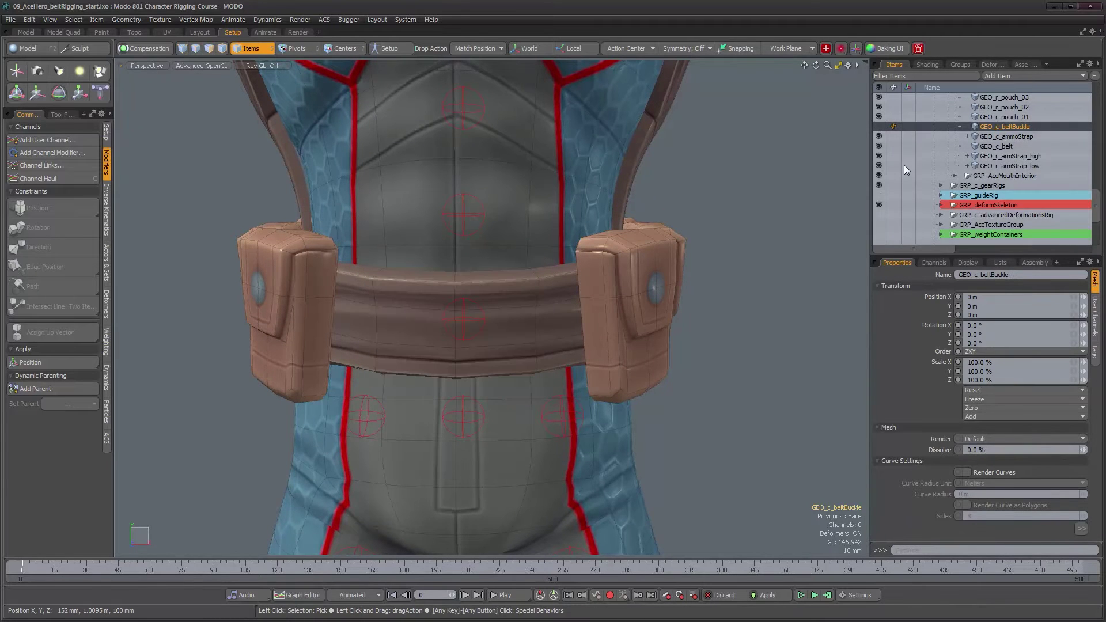
scroll(905, 165, "up", 3)
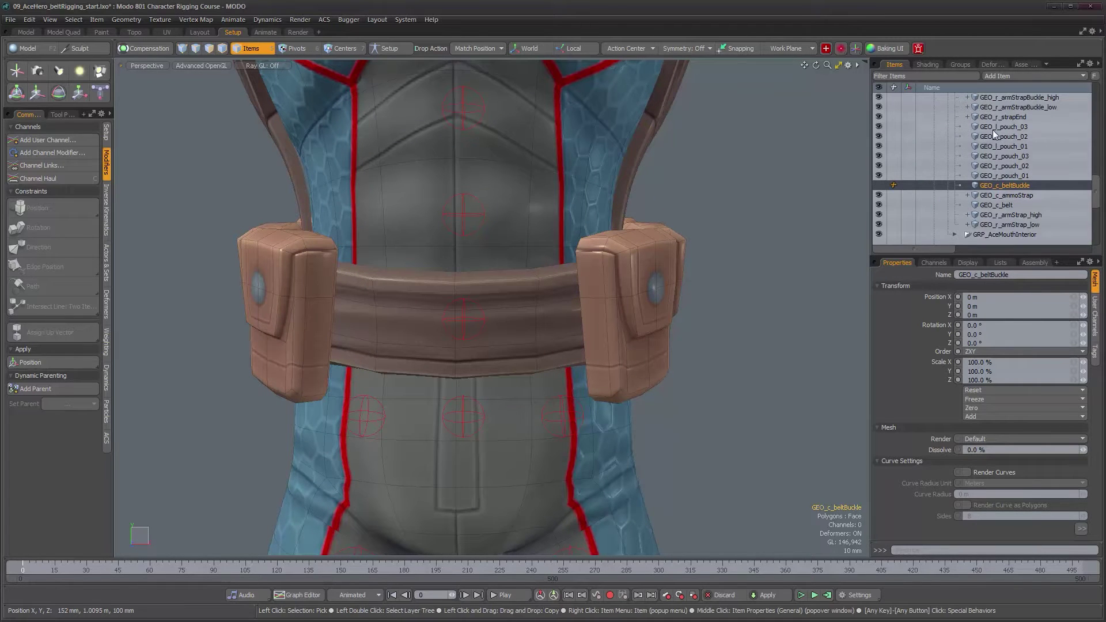
left_click_drag(880, 126, 877, 175)
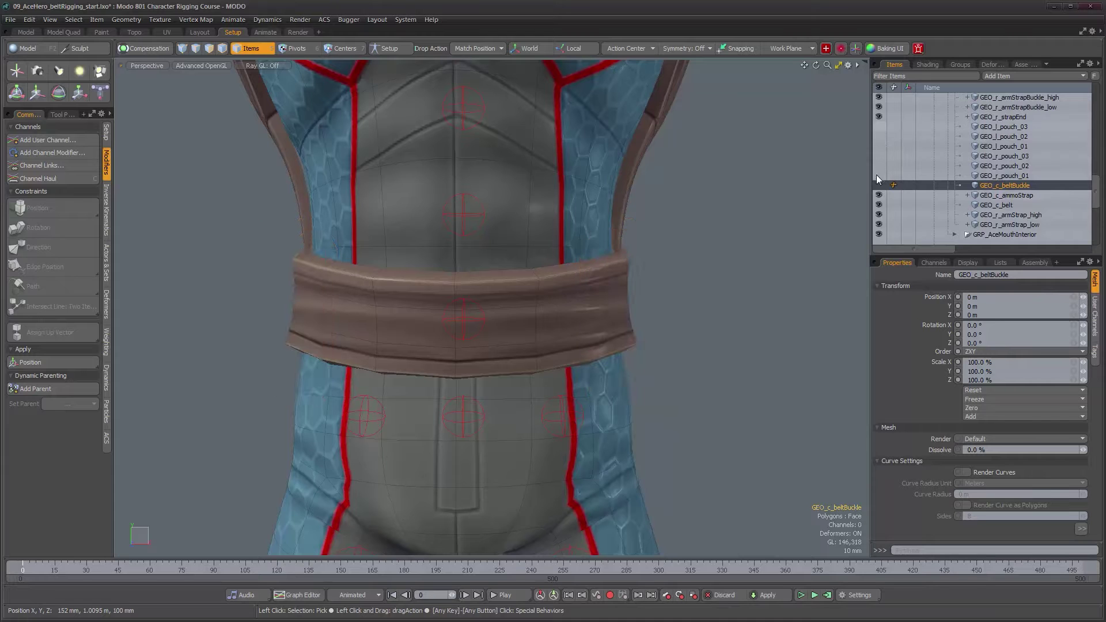
Step: Select the GEO_c_belt mesh and examine its fit around the waist and against the torso straps
left_click(589, 341)
left_click_drag(617, 351, 597, 352, "alt")
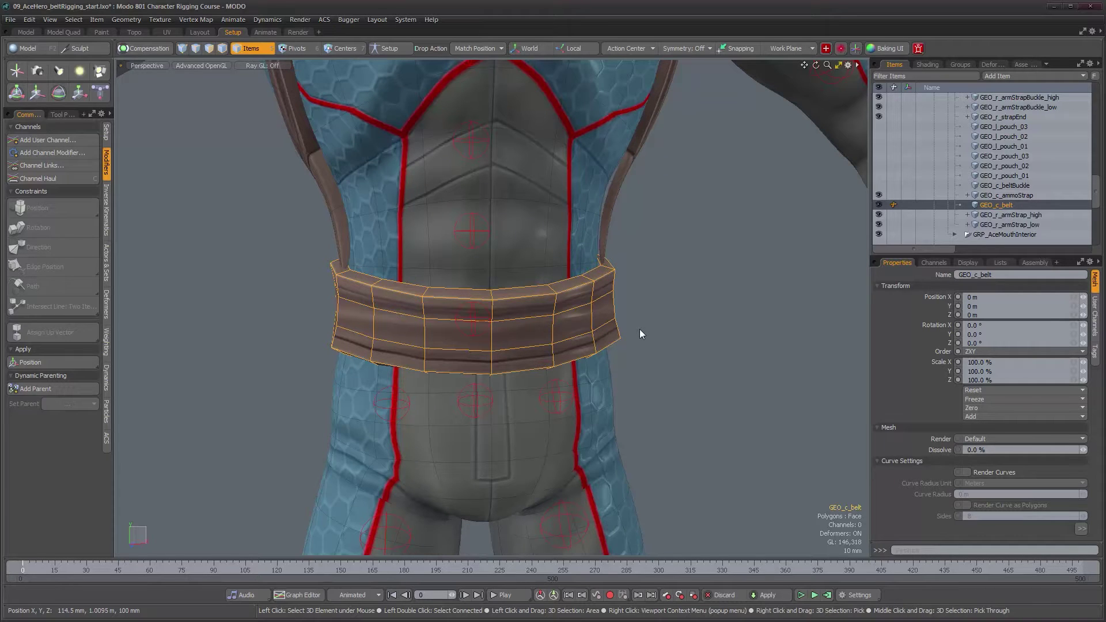
mouse_move(546, 333)
left_mouse_down("alt")
mouse_move(599, 333)
mouse_move(549, 338)
left_mouse_up("alt")
scroll(570, 334, "down", 3)
middle_click_drag(536, 369, 471, 383, "alt")
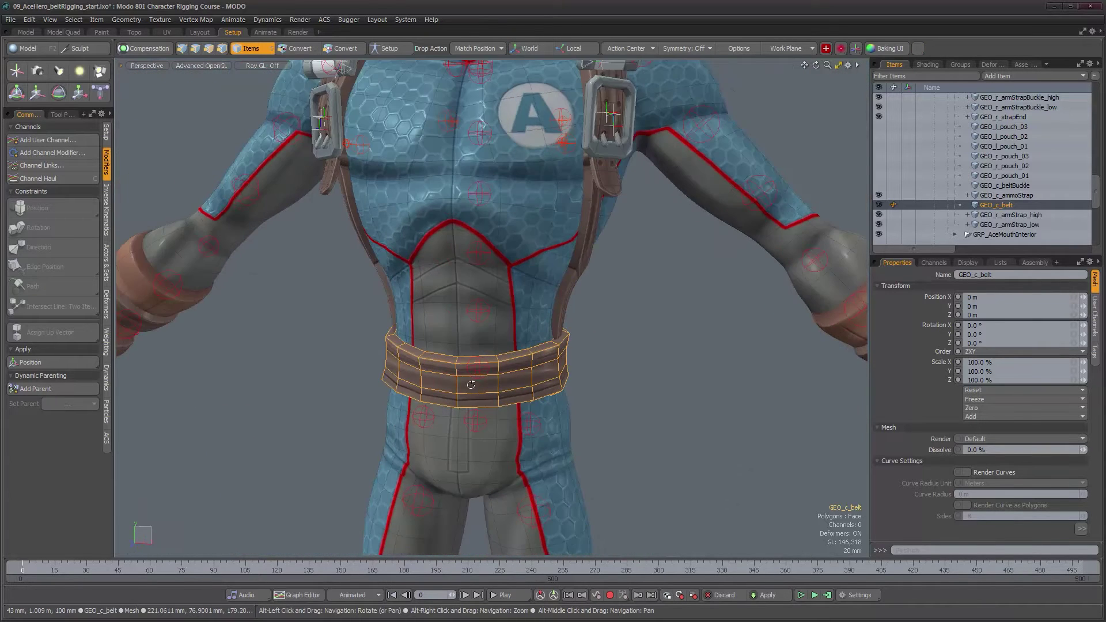
scroll(432, 384, "down", 3)
left_click_drag(479, 387, 555, 299, "alt")
scroll(478, 327, "up", 6)
scroll(522, 328, "up", 3)
scroll(537, 302, "down", 2)
middle_click_drag(531, 305, 532, 323, "alt")
left_click_drag(531, 323, 566, 329, "alt")
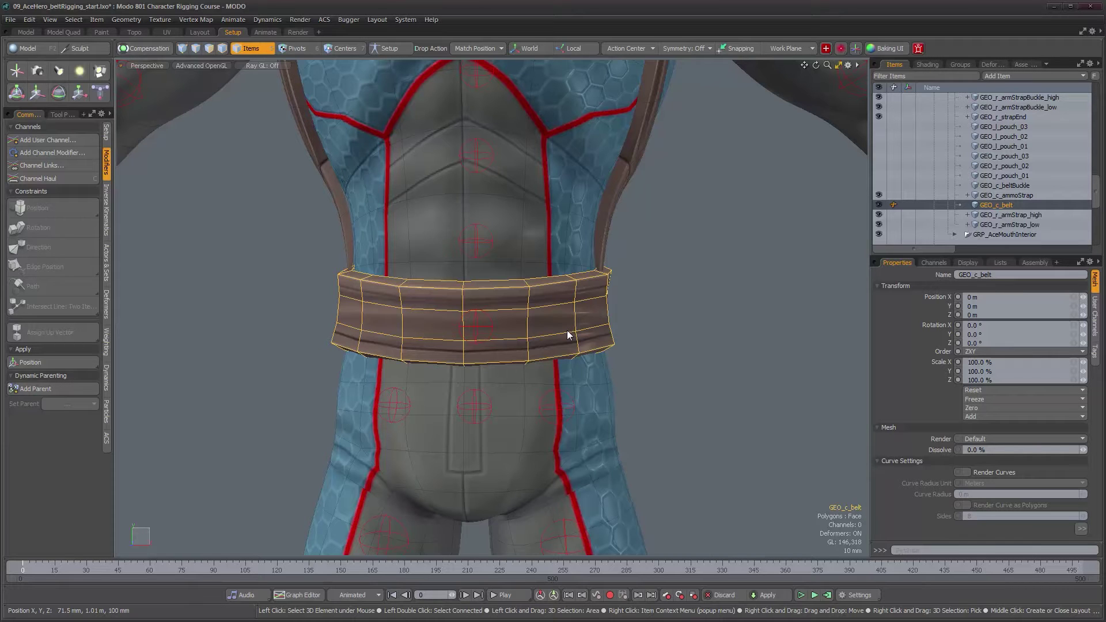
left_click_drag(567, 335, 498, 326, "alt")
left_click_drag(420, 314, 424, 317, "alt")
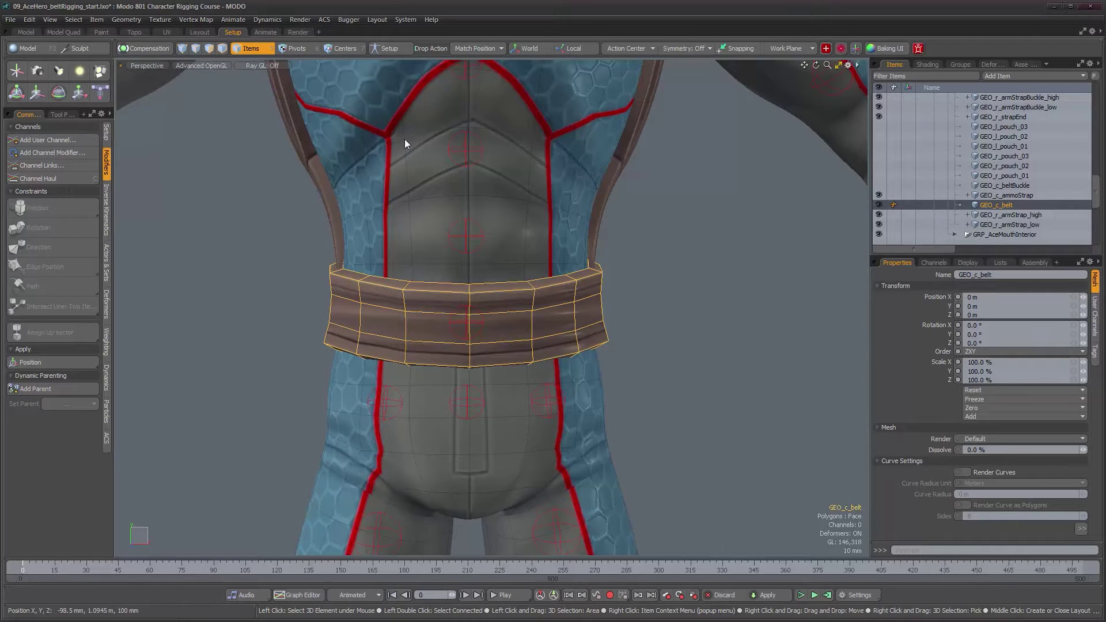
right_click_drag(558, 242, 542, 247, "alt")
left_click_drag(595, 315, 590, 316, "alt")
scroll(590, 316, "up", 3)
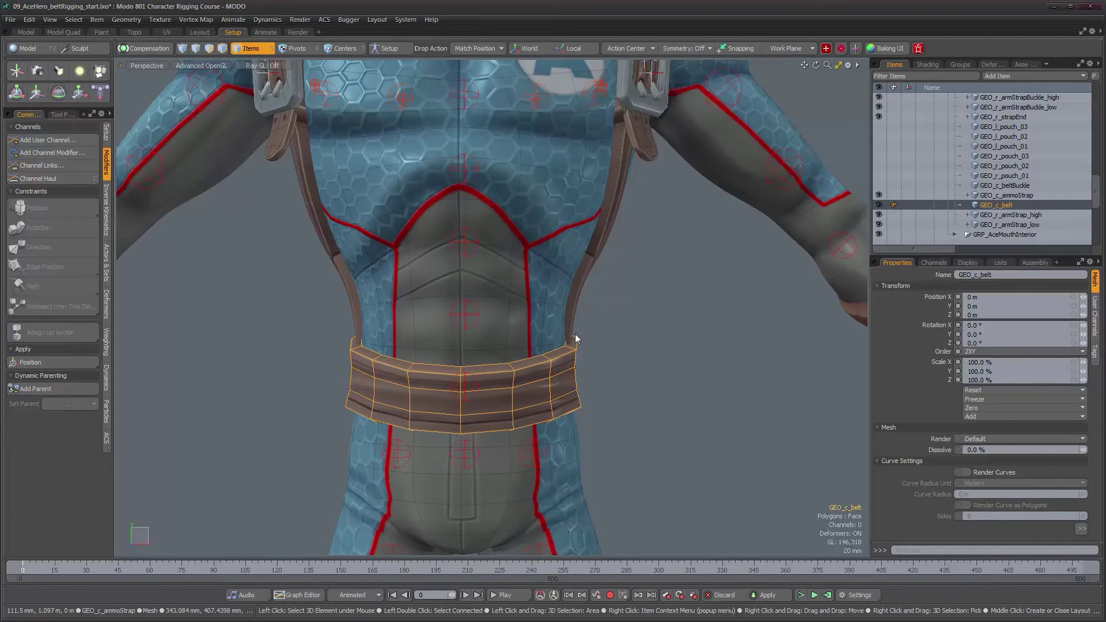
left_click_drag(607, 394, 557, 391, "alt")
right_click_drag(557, 391, 563, 392, "alt")
left_click_drag(539, 420, 525, 356, "alt")
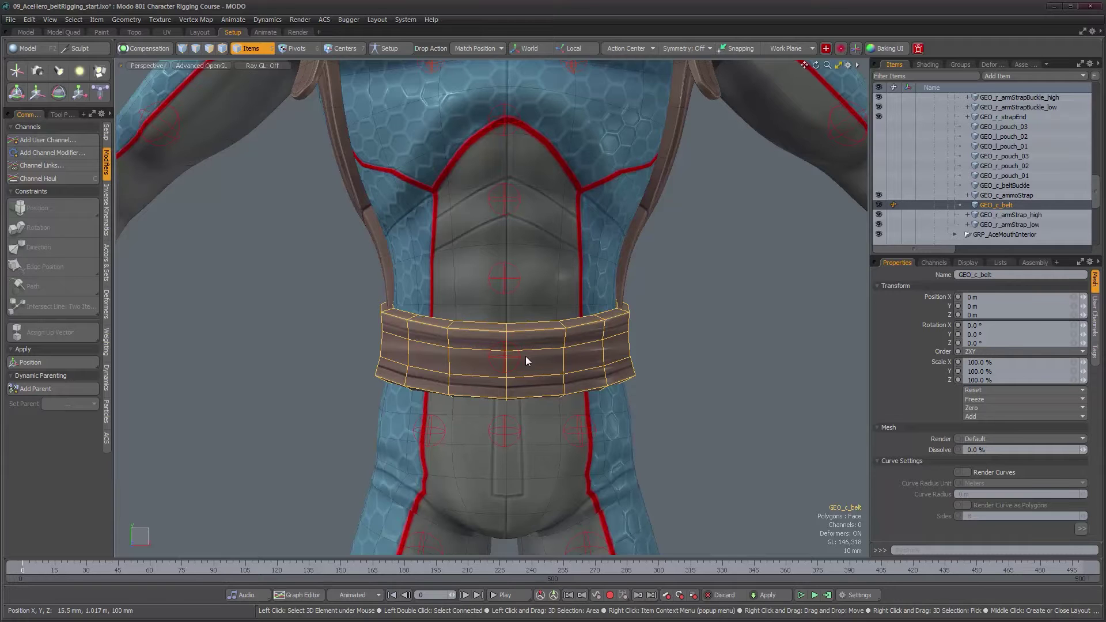
Step: Convert the belt mesh to subdivision surfaces and check its smoothed shape around the waist
left_click_drag(526, 357, 461, 381, "alt")
key("Tab")
left_click_drag(542, 466, 537, 271, "alt+shift")
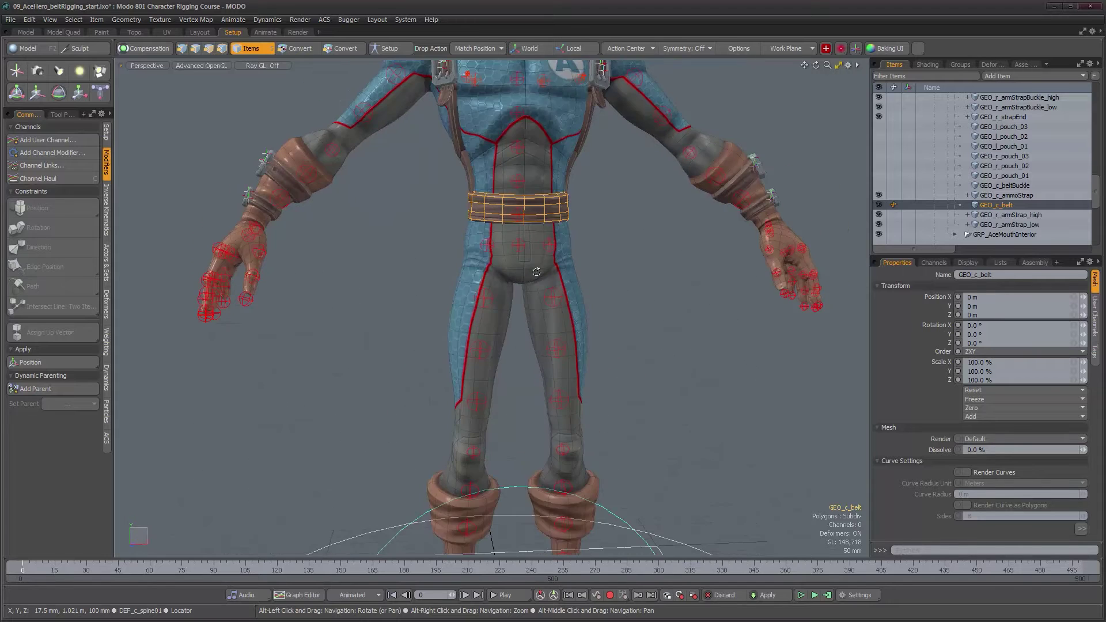
left_click_drag(526, 209, 503, 295, "ctrl+alt")
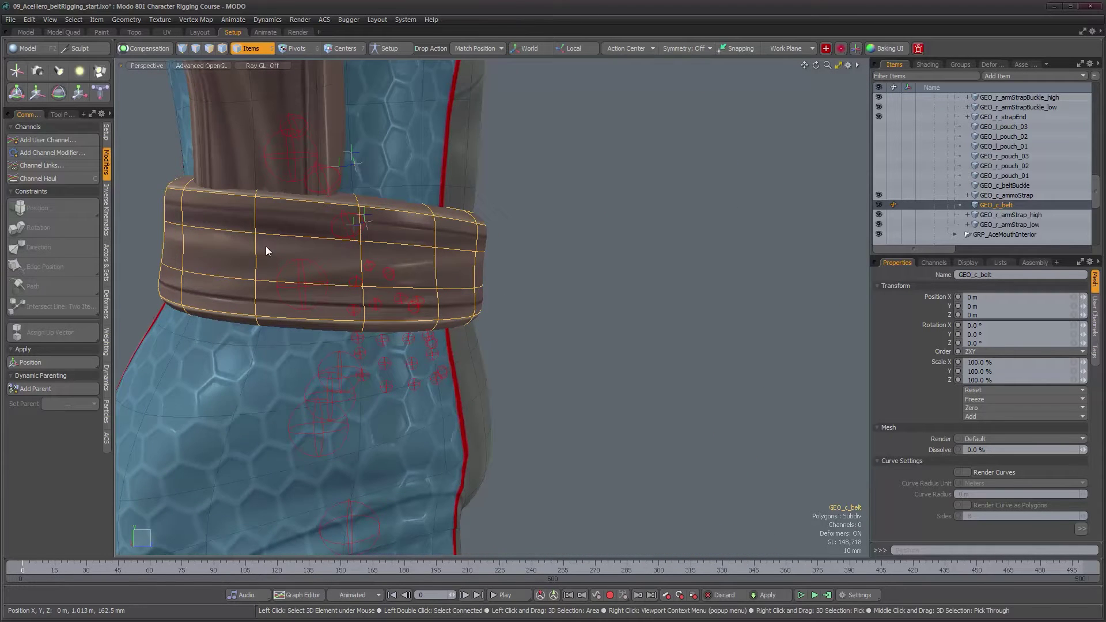
left_click_drag(649, 306, 419, 316, "alt")
left_click_drag(548, 305, 517, 362, "alt+shift")
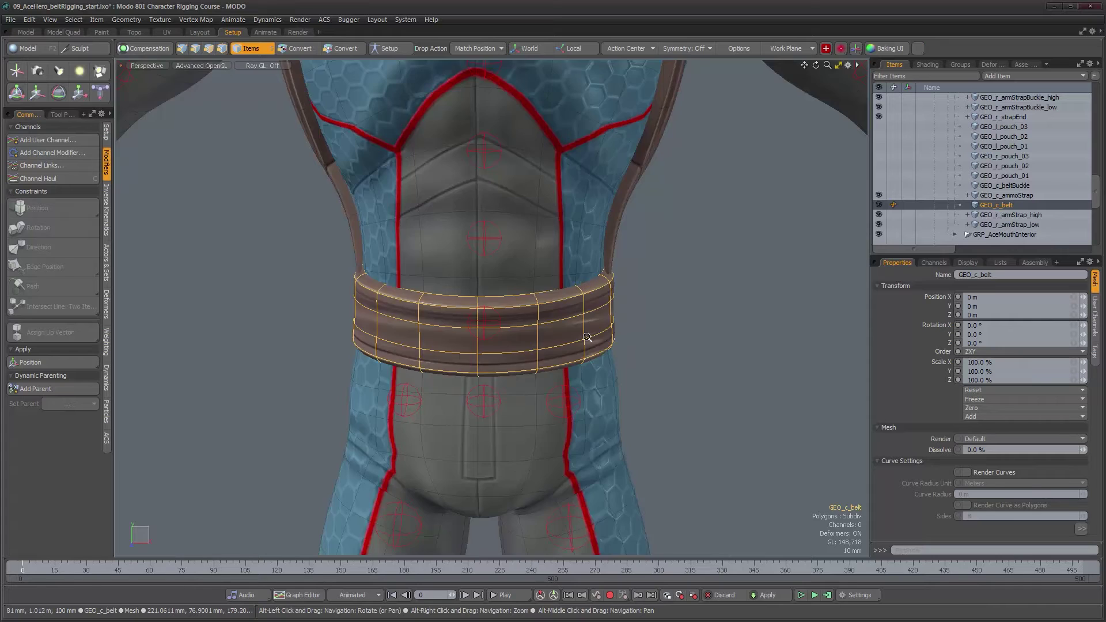
left_click_drag(595, 334, 545, 335, "ctrl+alt")
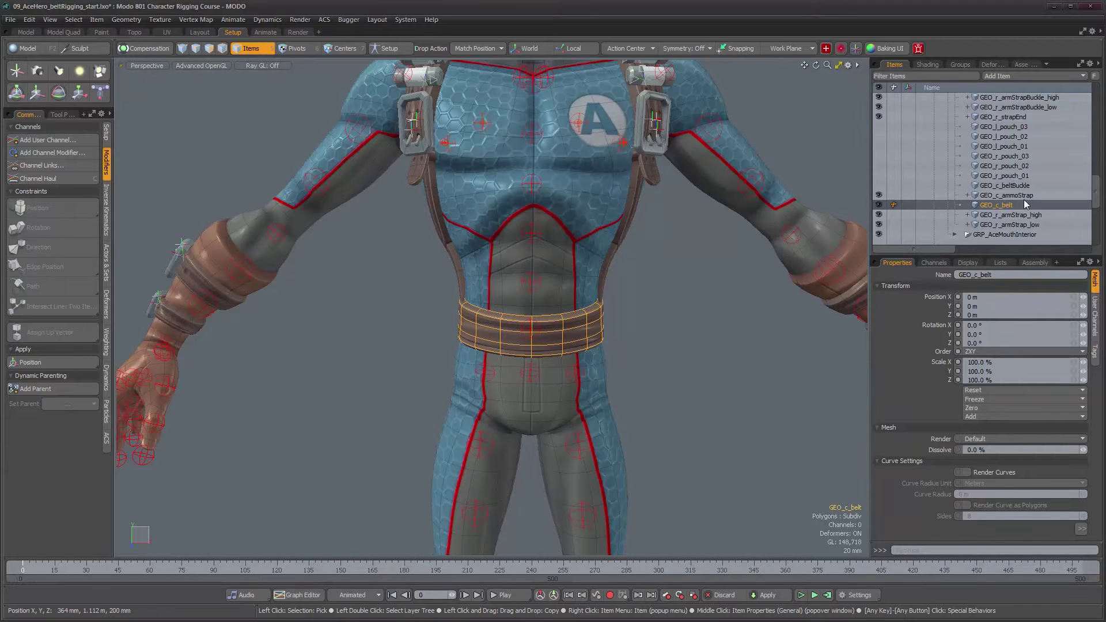
Step: Add a group locator inside GRP_c_accessories, under the GRP_c_gearRigs group
scroll(1025, 202, "down", 4)
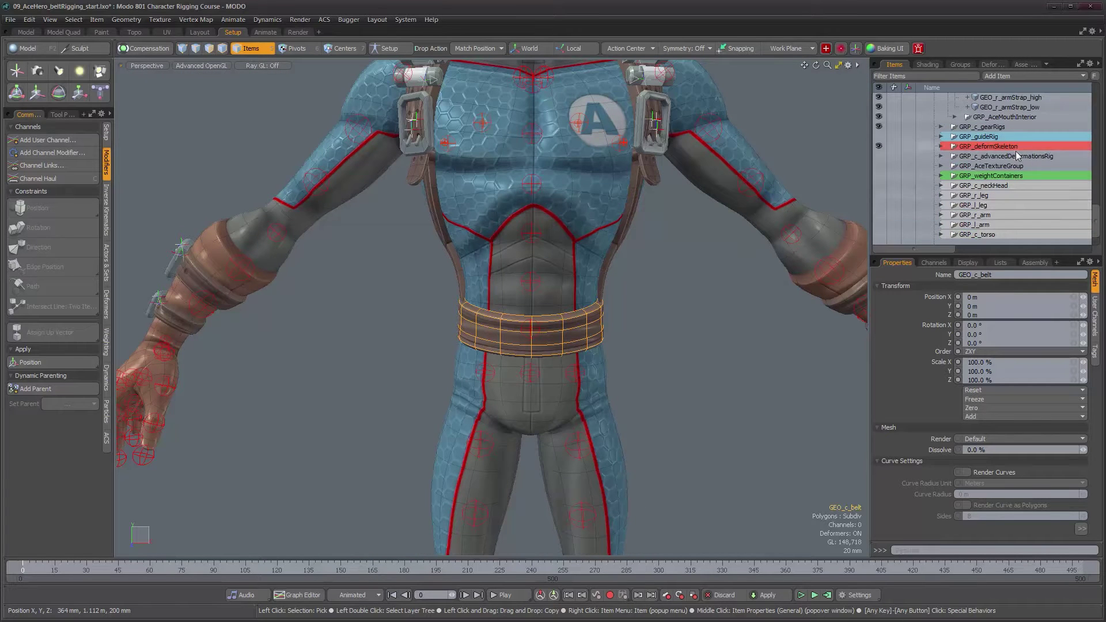
left_click(941, 127)
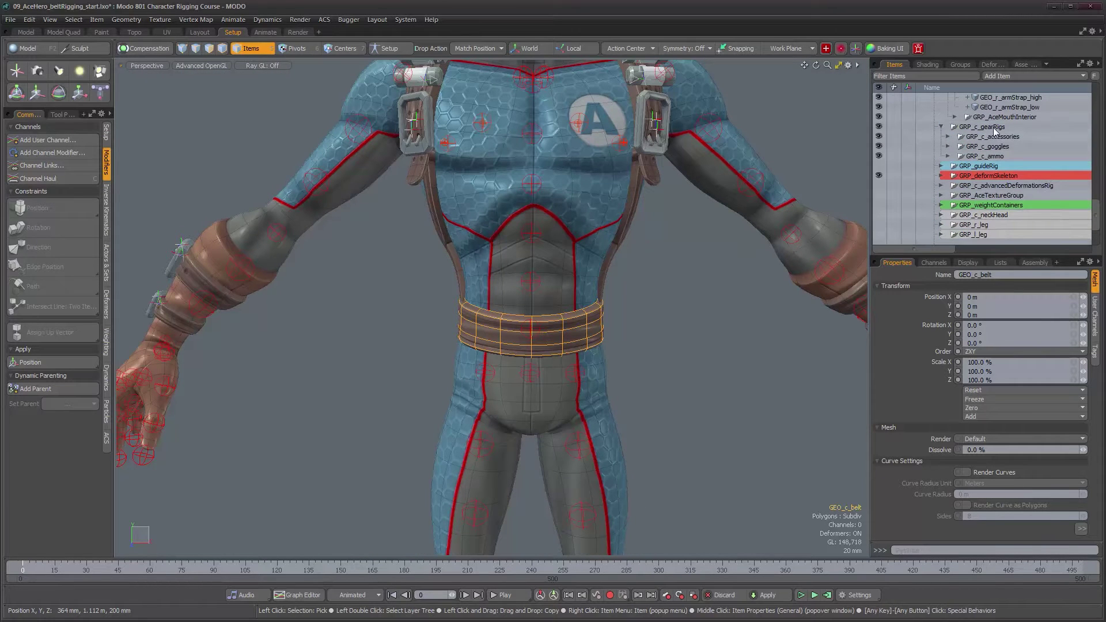
left_click(947, 137)
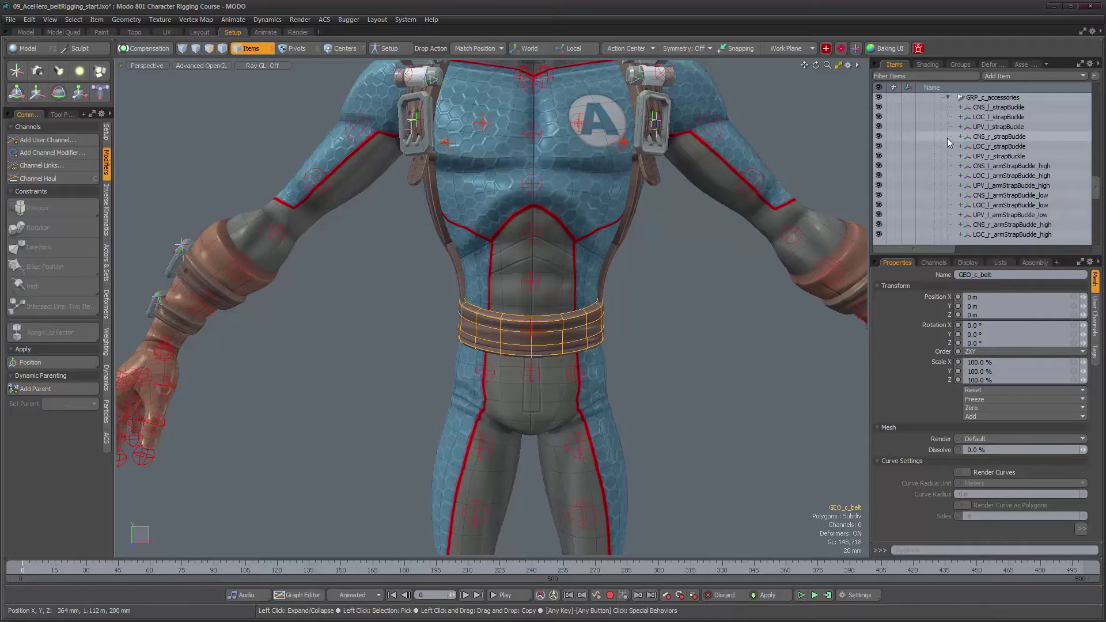
scroll(1016, 207, "down", 3)
scroll(1015, 208, "up", 6)
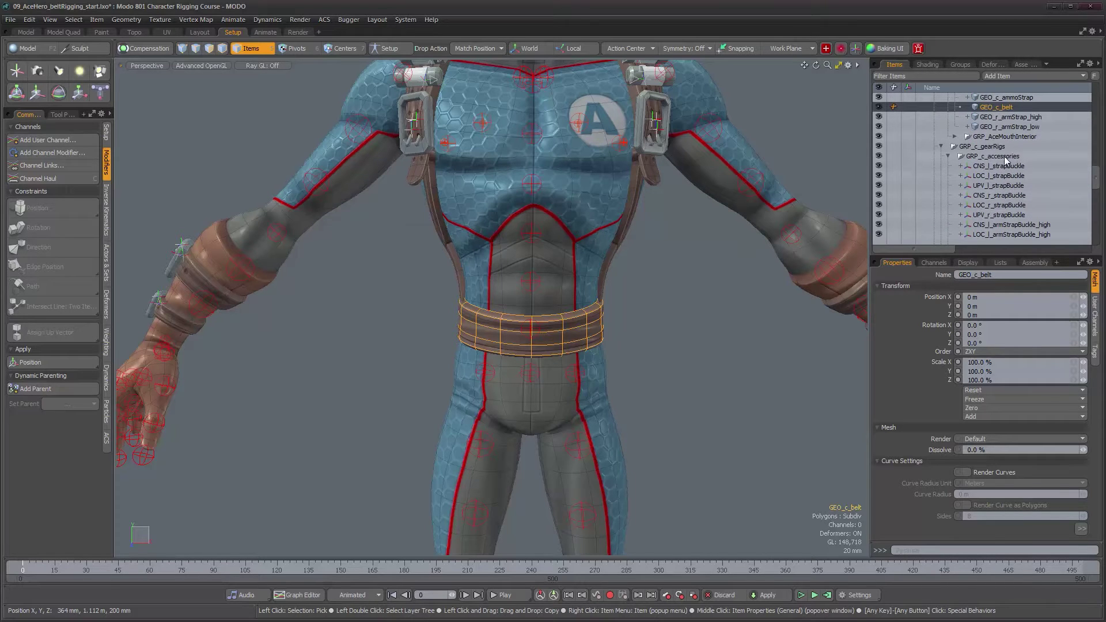
left_click(1005, 156)
left_click(1022, 77)
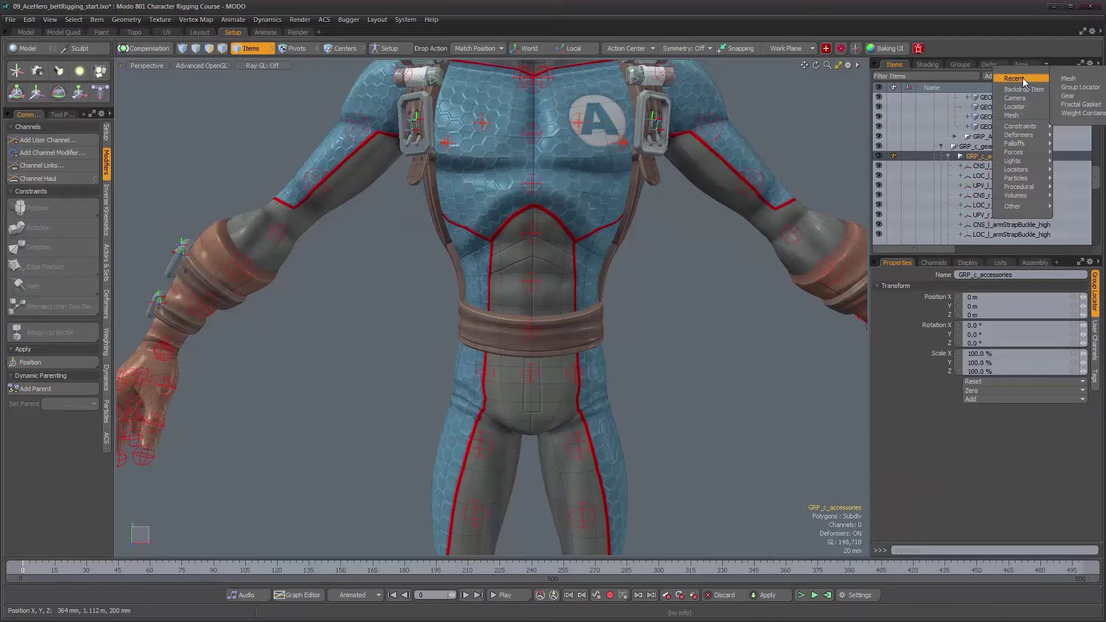
left_click(1081, 87)
left_click_drag(1005, 161, 1003, 168)
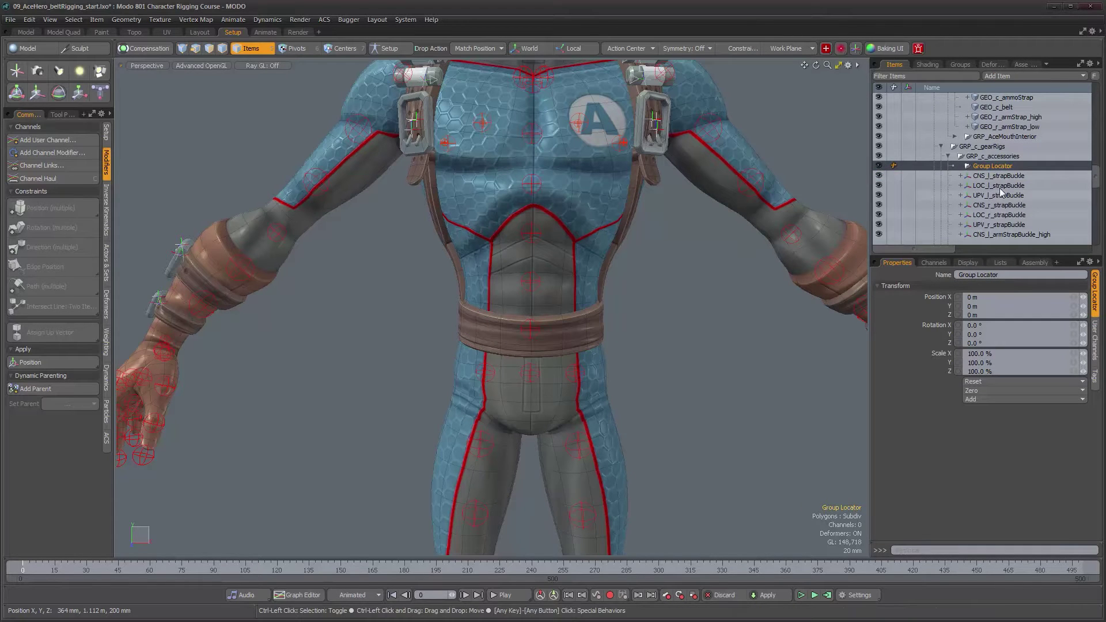
Step: Duplicate the new group locator and name the copy GRP_c_buckles
key("ctrl+d")
double_click(1004, 177)
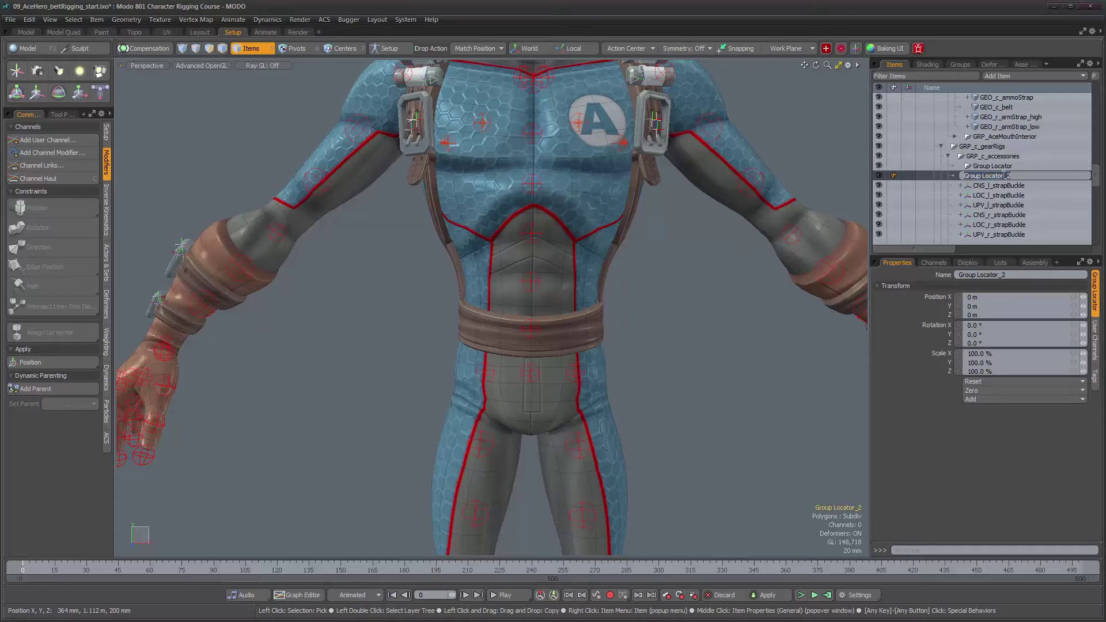
type("GRP_c_")
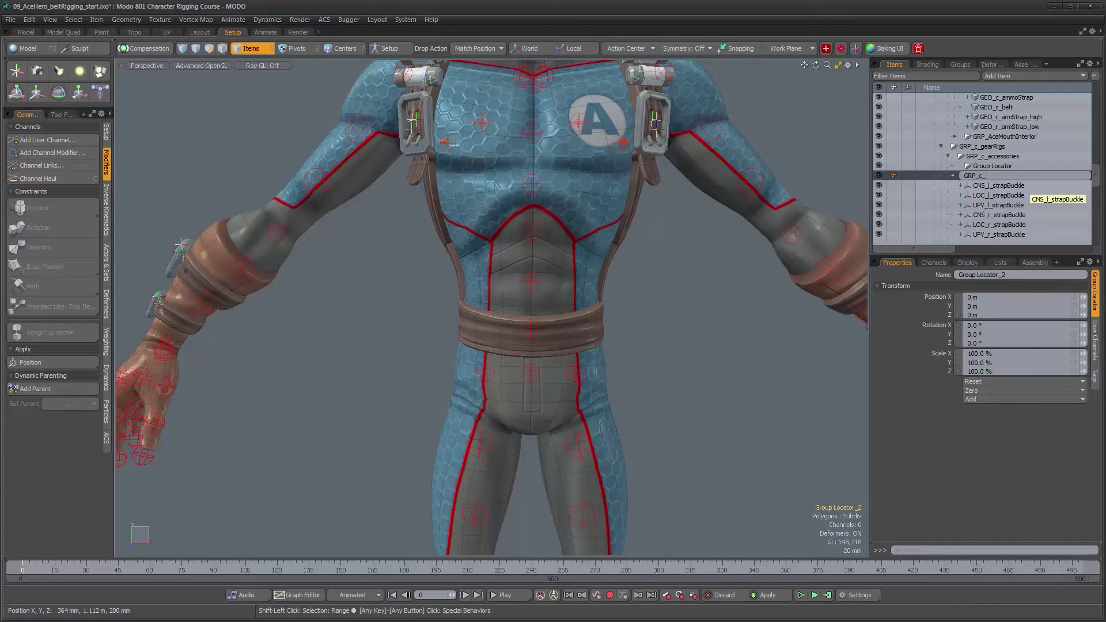
type("buckles")
key("Return")
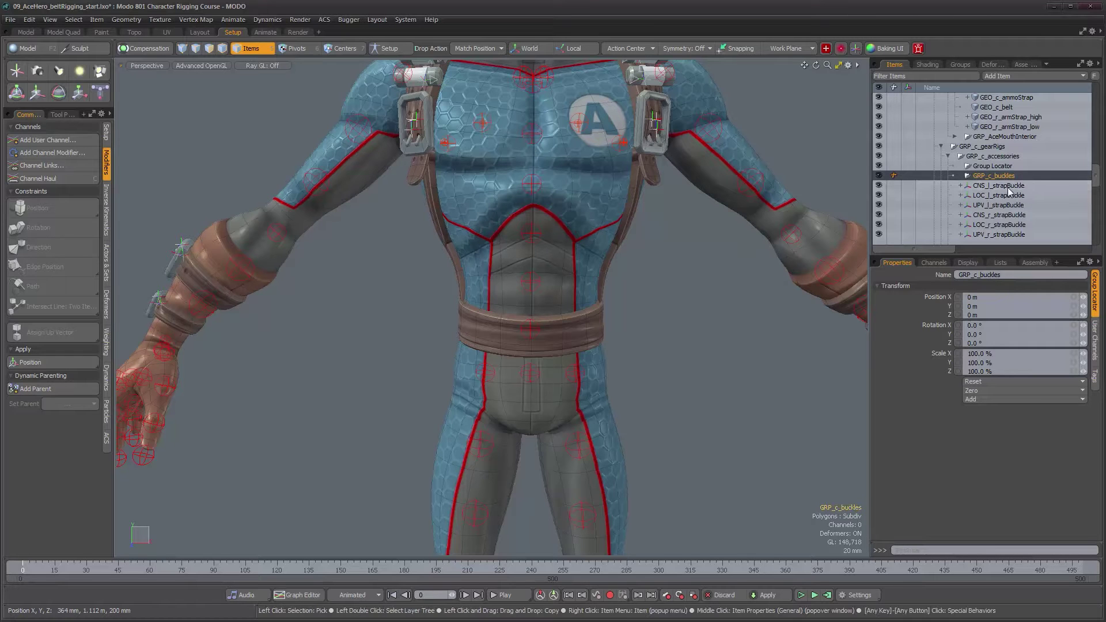
Step: Move all strap buckle items, from CNS_l_strapBuckle through UPV_l_bootStrapBuckle, into the GRP_c_buckles group
left_click(1008, 188)
scroll(1008, 219, "down", 10)
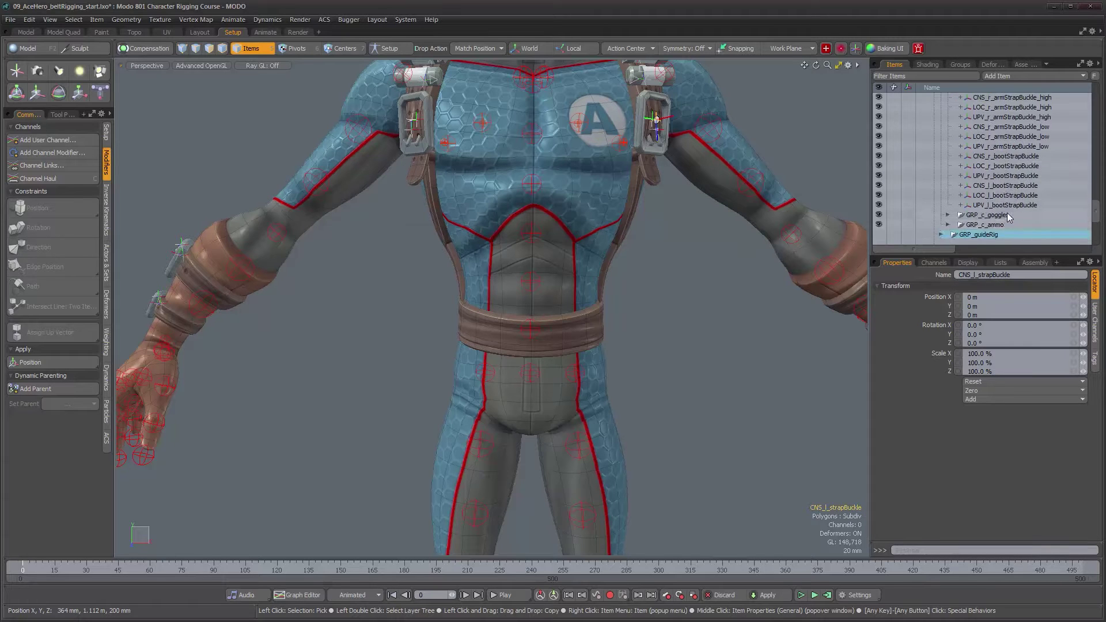
left_click(1009, 205, "shift")
scroll(1008, 206, "up", 10)
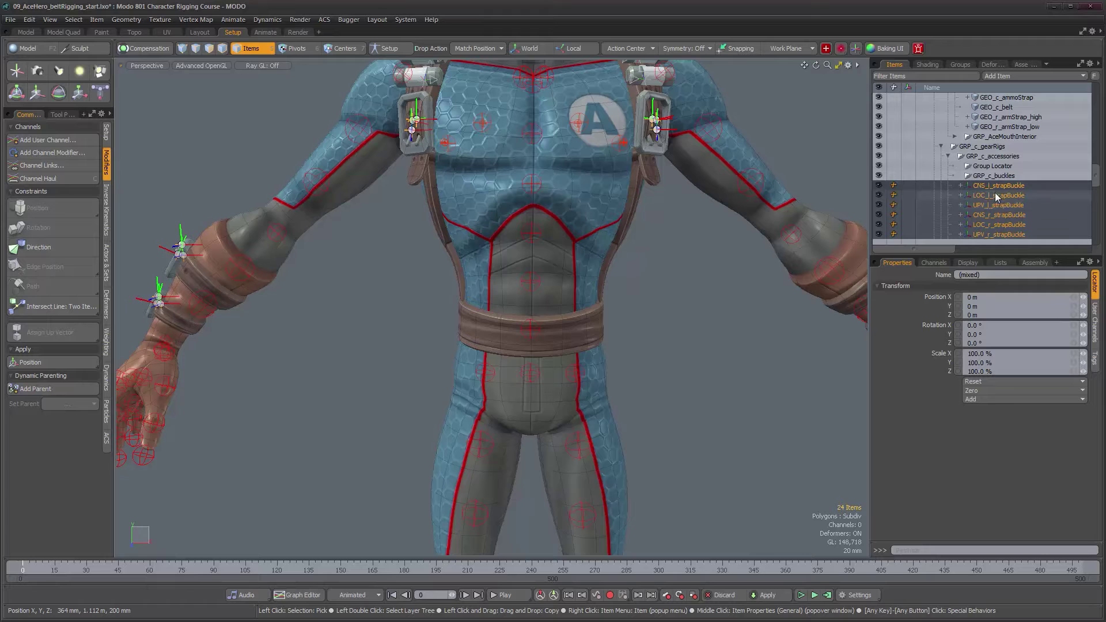
left_click_drag(997, 186, 997, 185)
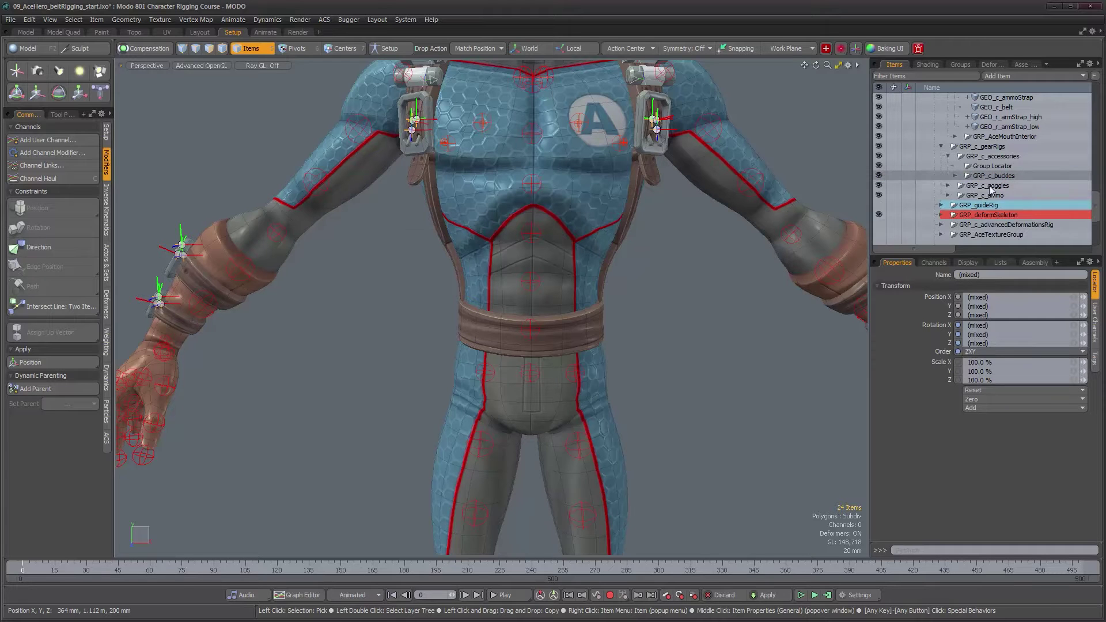
Step: Rename the remaining group locator in GRP_c_accessories as GRP_c_belt
left_click(1009, 166)
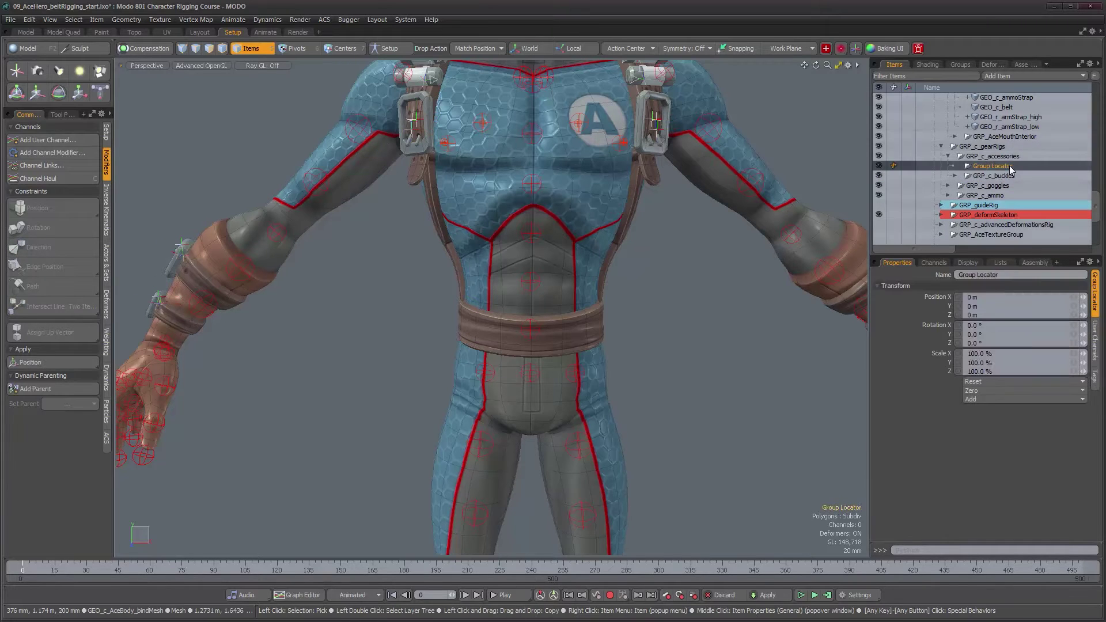
type("GRP")
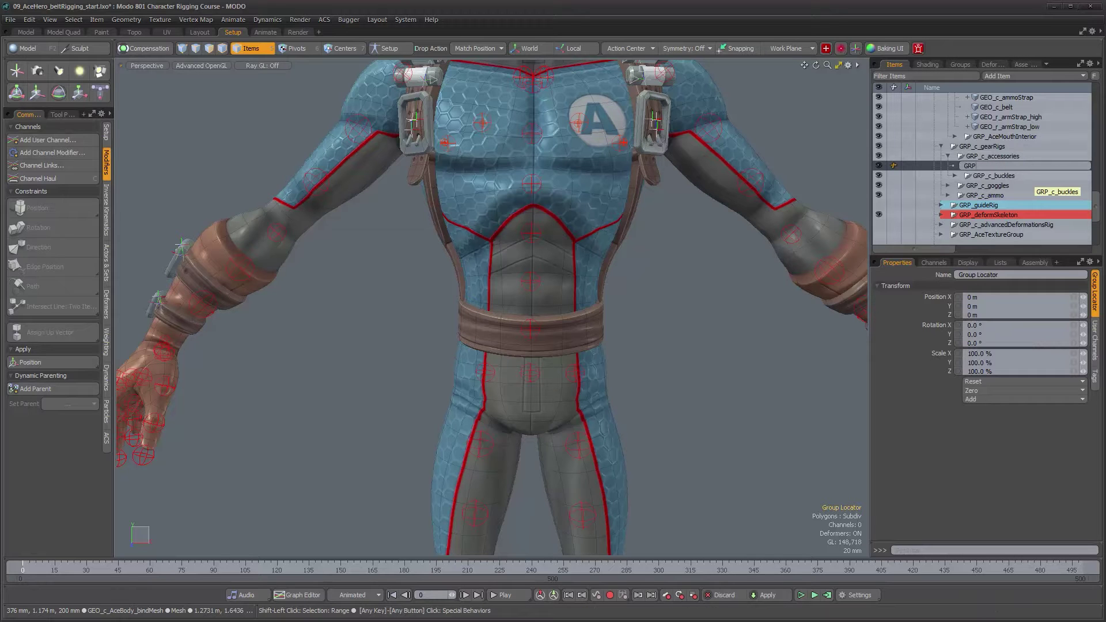
type("_c_belt")
key("Return")
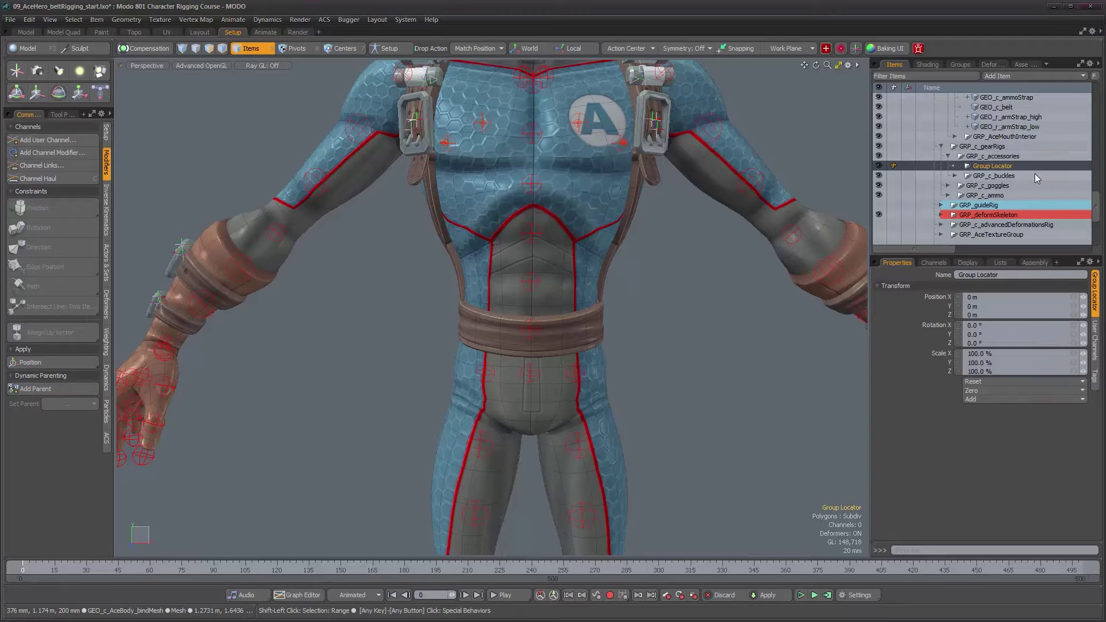
scroll(624, 332, "down", 3)
left_click_drag(624, 332, 573, 292, "alt+shift")
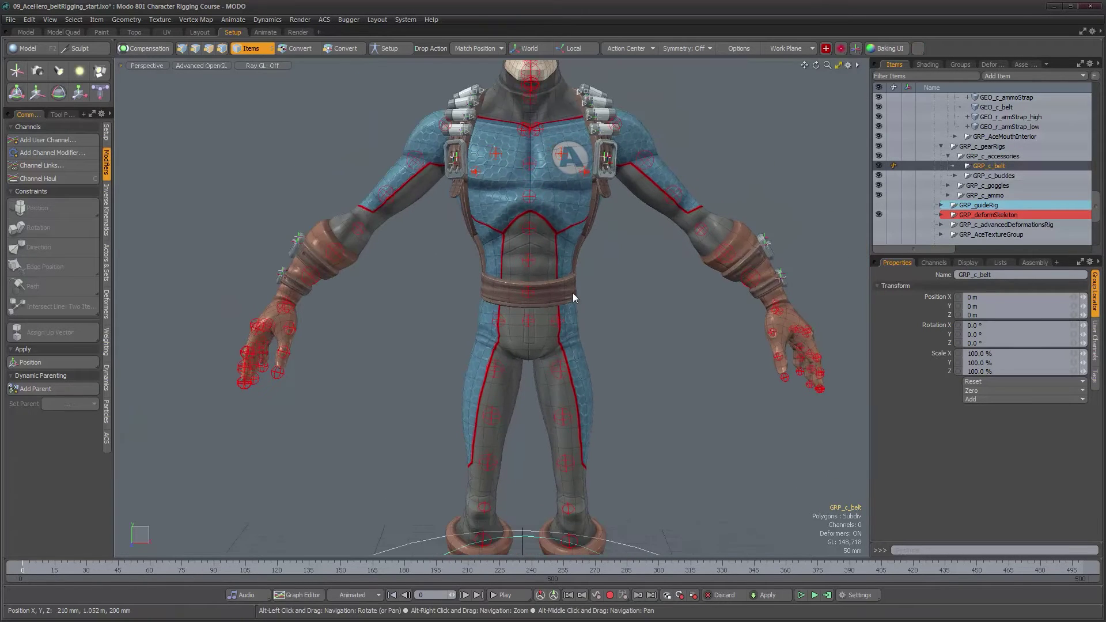
left_click_drag(576, 392, 739, 311, "alt")
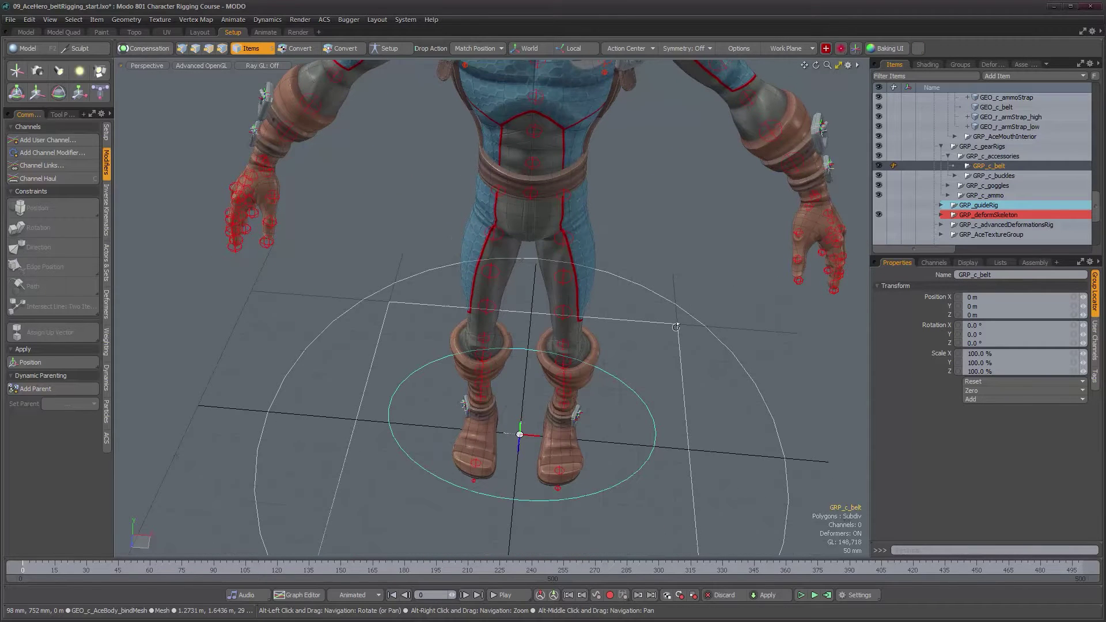
left_click_drag(677, 326, 687, 329, "alt")
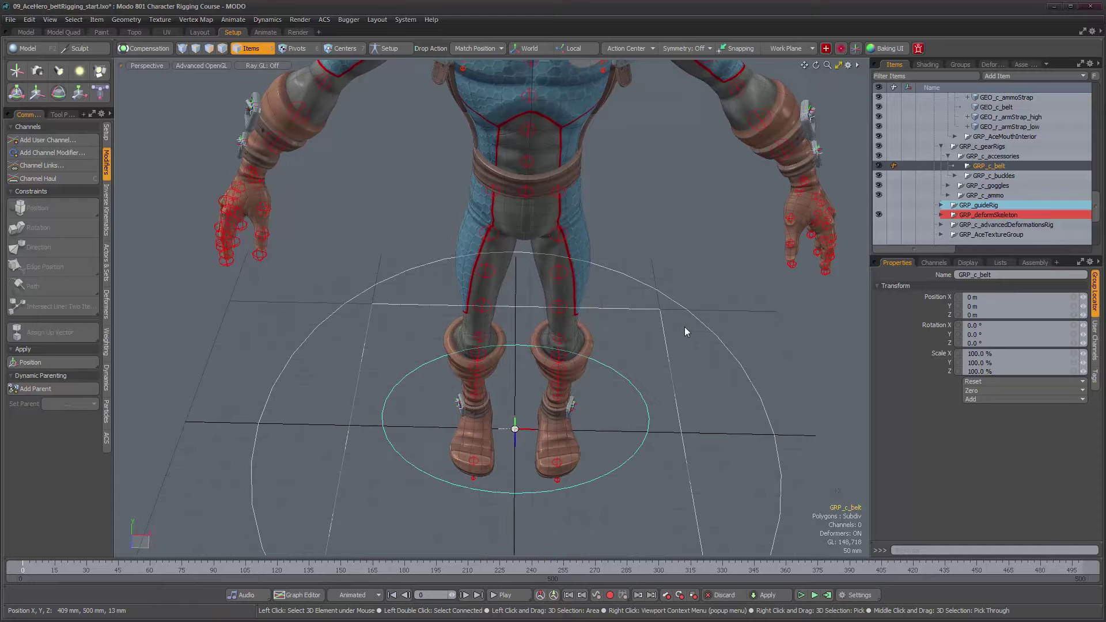
Step: Add a new mesh item and parent it under the GRP_c_belt group
mouse_move(661, 336)
left_mouse_down("alt")
mouse_move(641, 346)
mouse_move(646, 339)
left_mouse_up("alt")
left_click(1023, 76)
mouse_move(1021, 80)
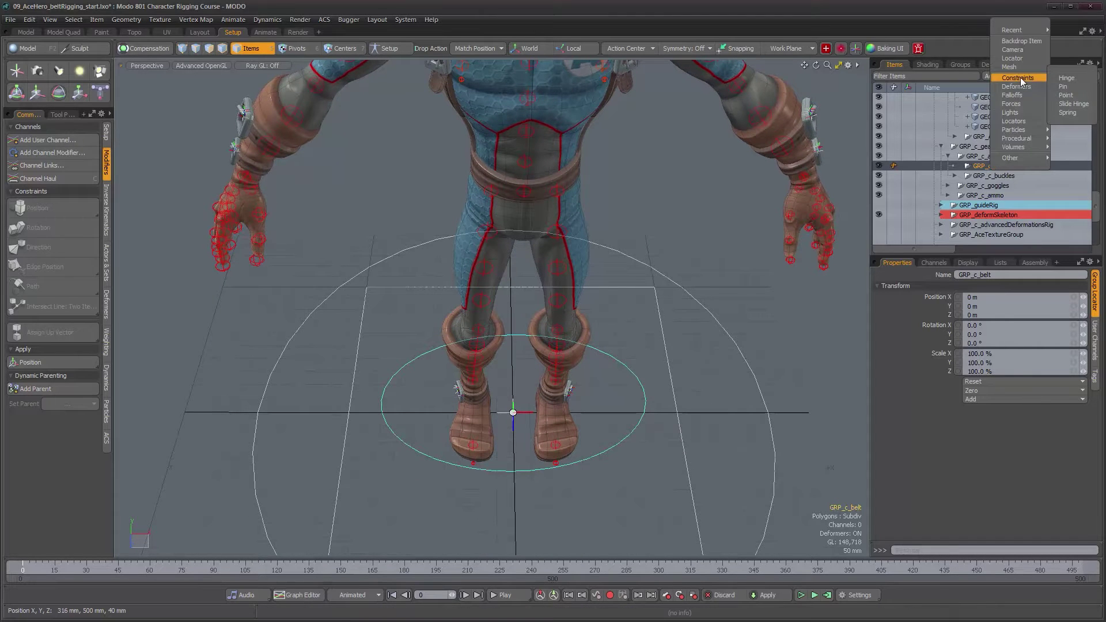
mouse_move(1013, 33)
left_click(1067, 38)
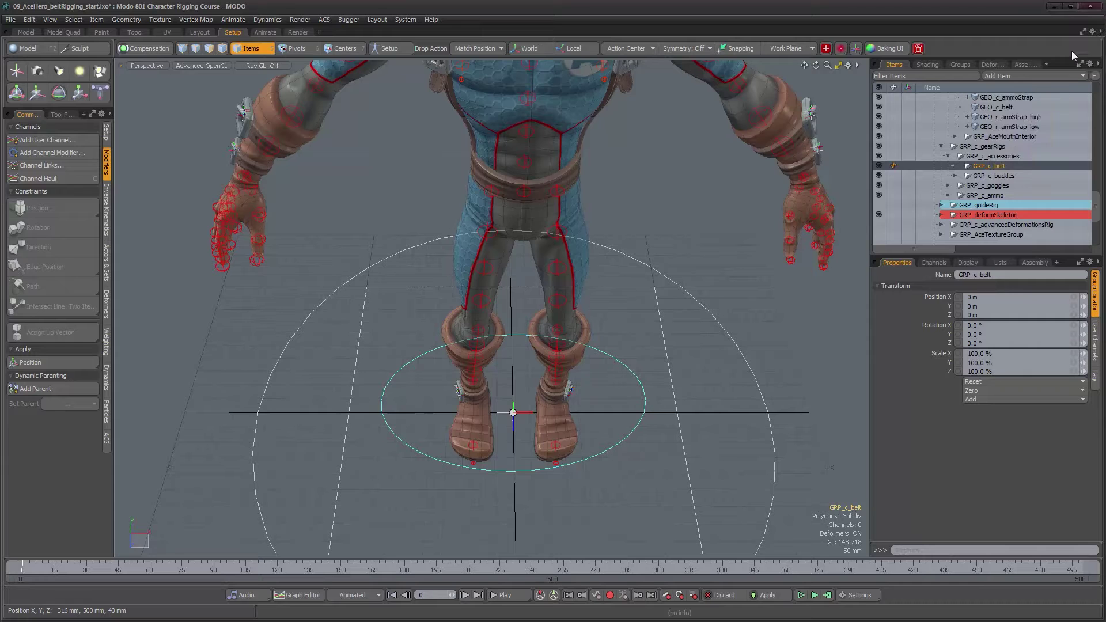
mouse_move(981, 165)
left_mouse_down()
mouse_move(986, 186)
mouse_move(979, 175)
left_mouse_up()
left_click(954, 165)
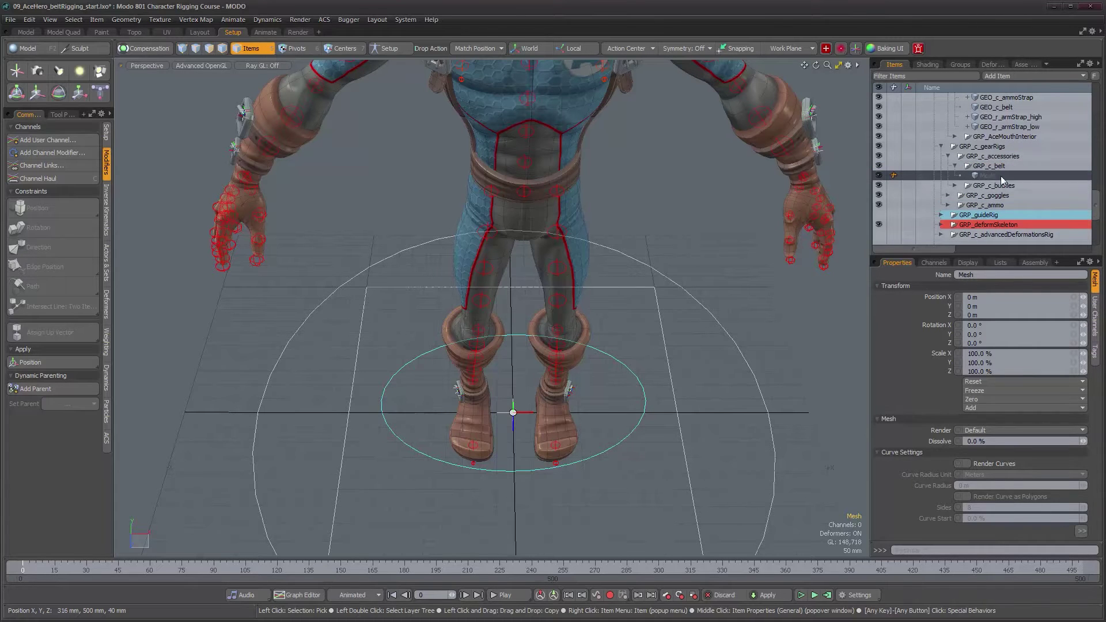
Step: Set the viewport to a top wireframe view around the origin and turn on snapping
left_click_drag(554, 383, 571, 367, "alt")
key("ctrl+space")
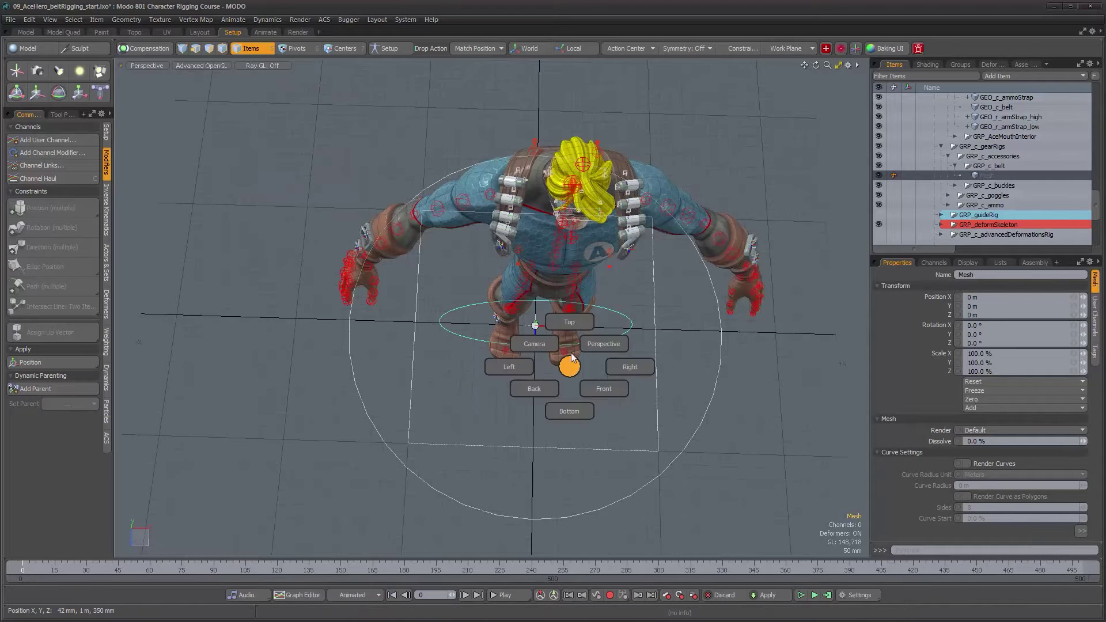
left_click(571, 332)
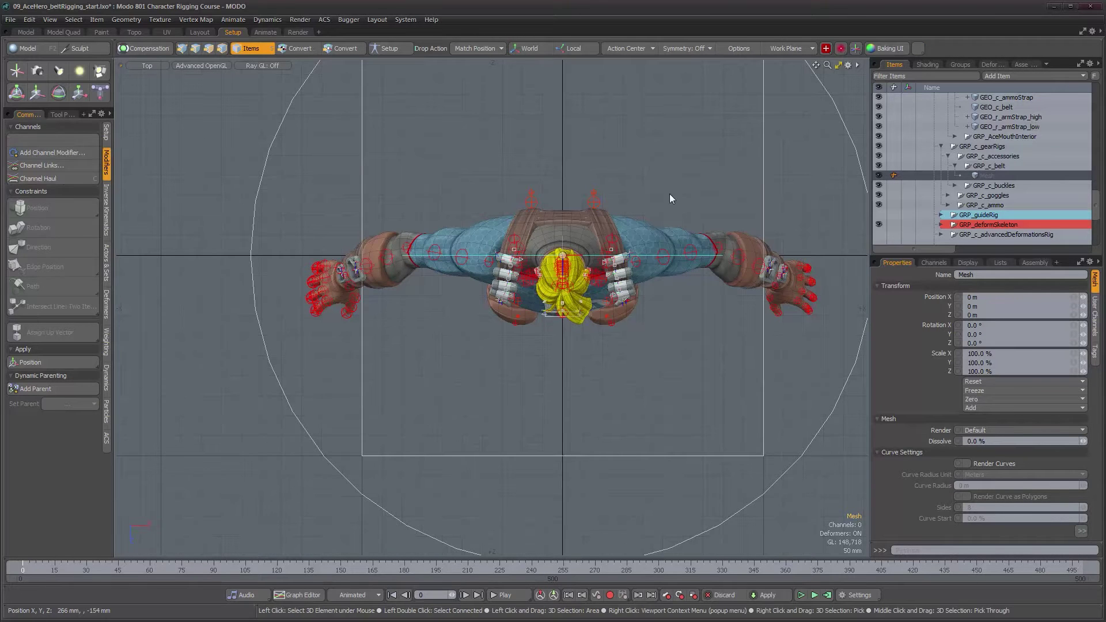
key("ctrl+shift+space")
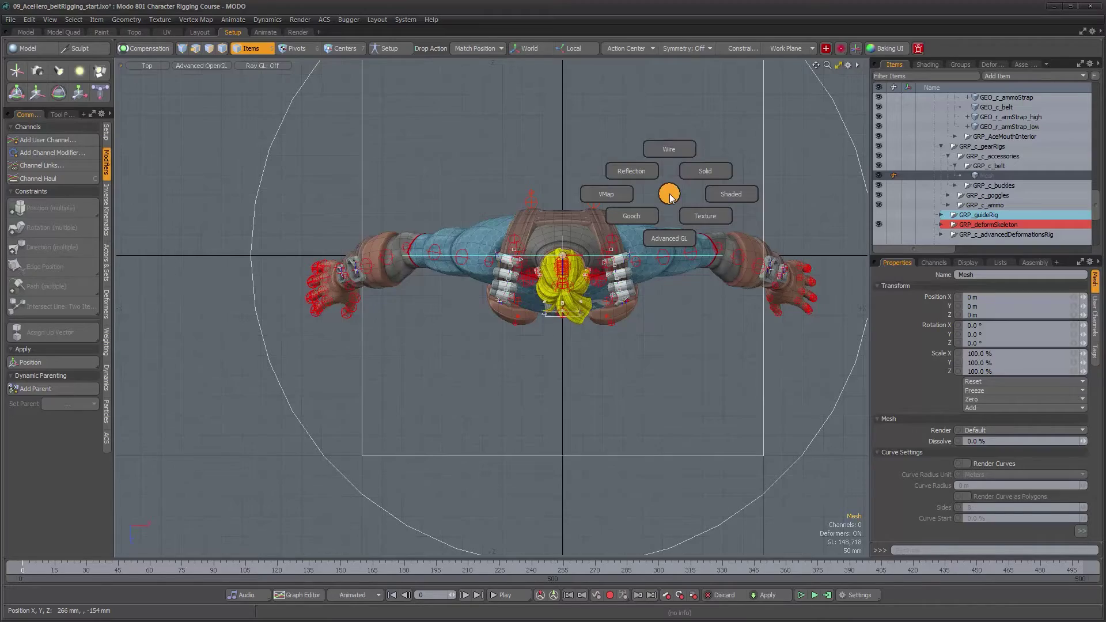
left_click(668, 151)
right_click_drag(667, 156, 742, 251, "alt")
middle_click_drag(663, 237, 535, 249, "alt")
right_click_drag(535, 248, 599, 252, "alt")
middle_click_drag(491, 277, 555, 222, "alt")
right_click_drag(556, 222, 564, 252, "alt")
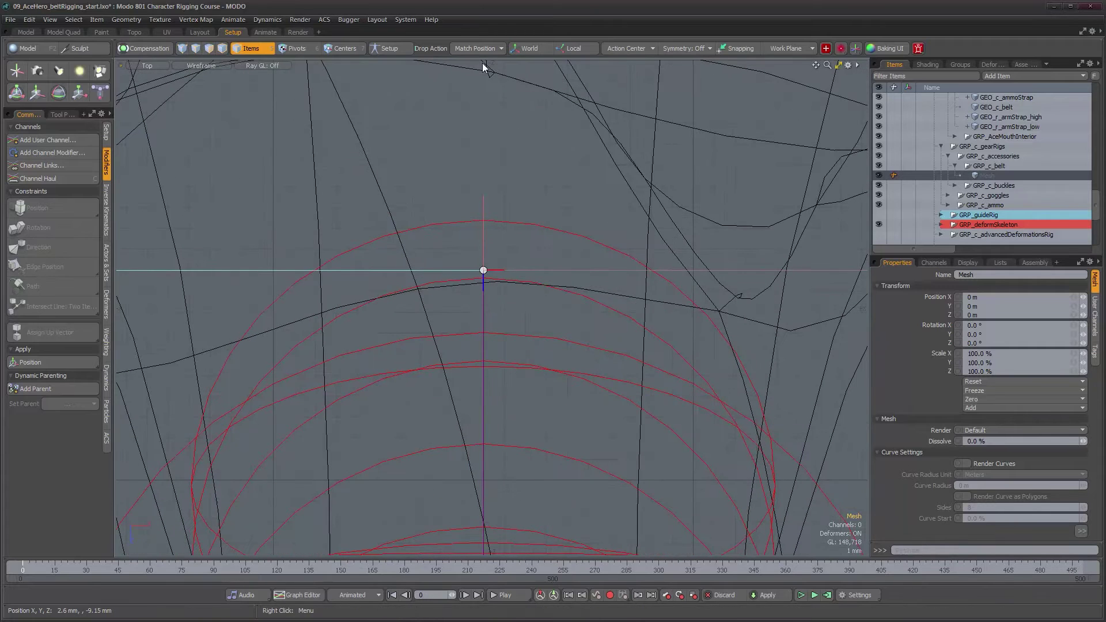
right_click(725, 48)
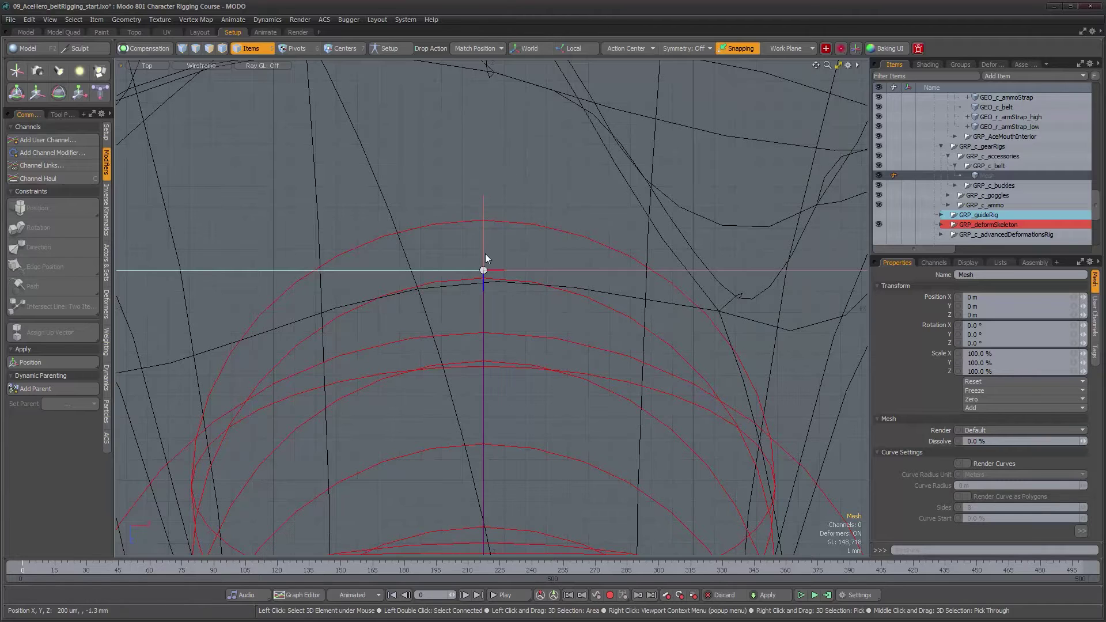
scroll(485, 259, "up", 2)
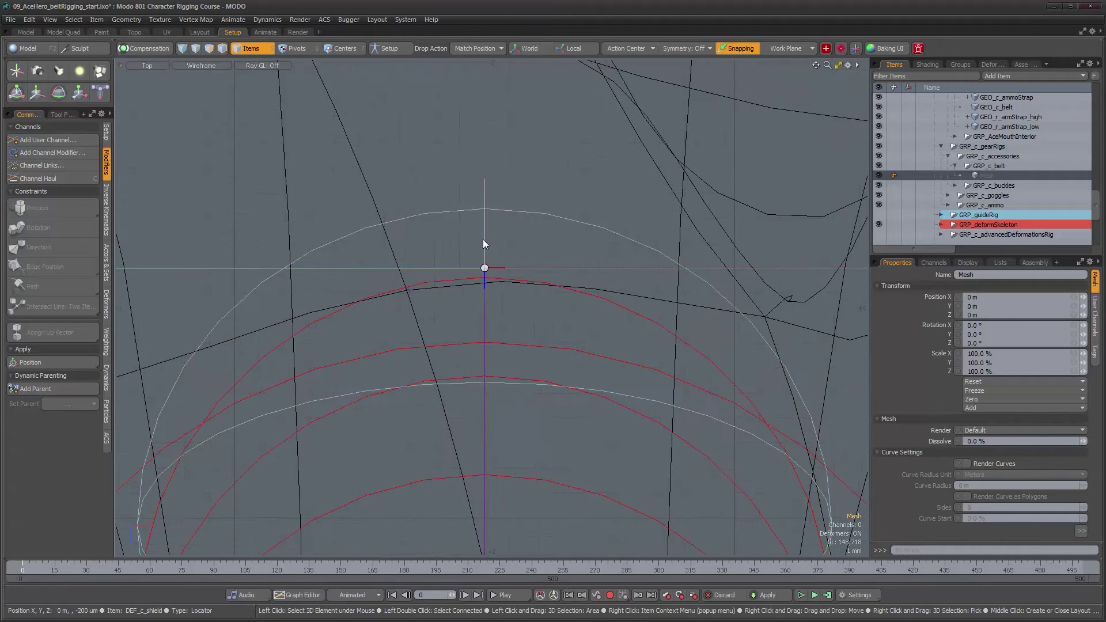
Step: Draw a closed curve around the origin with four grid-snapped points at 1 mm along the positive and negative X and Z axes
left_click(106, 134)
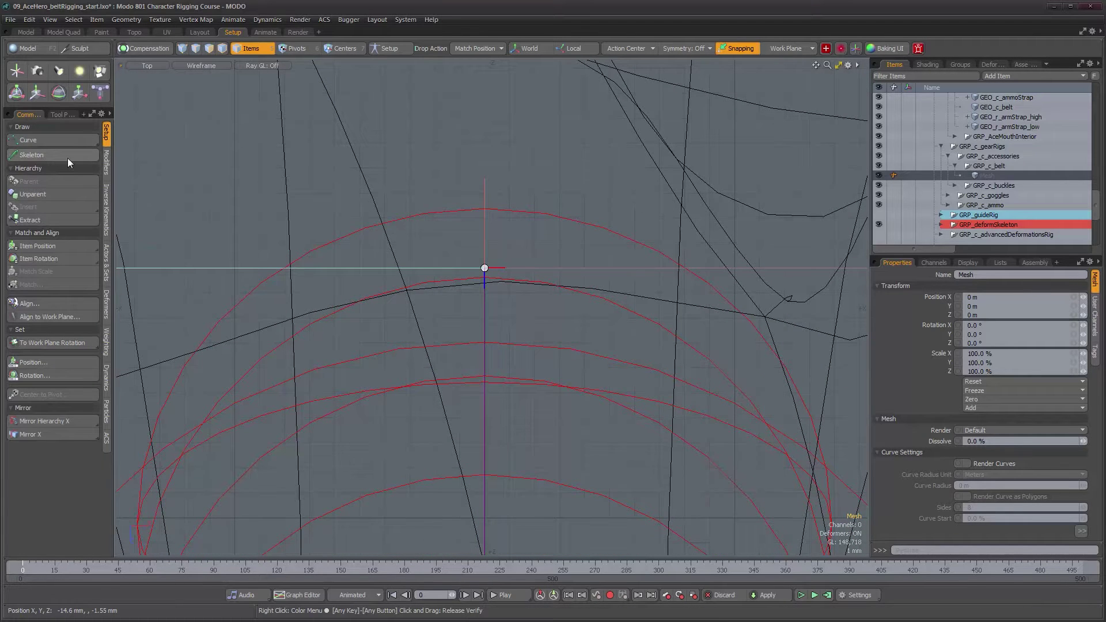
left_click(50, 141)
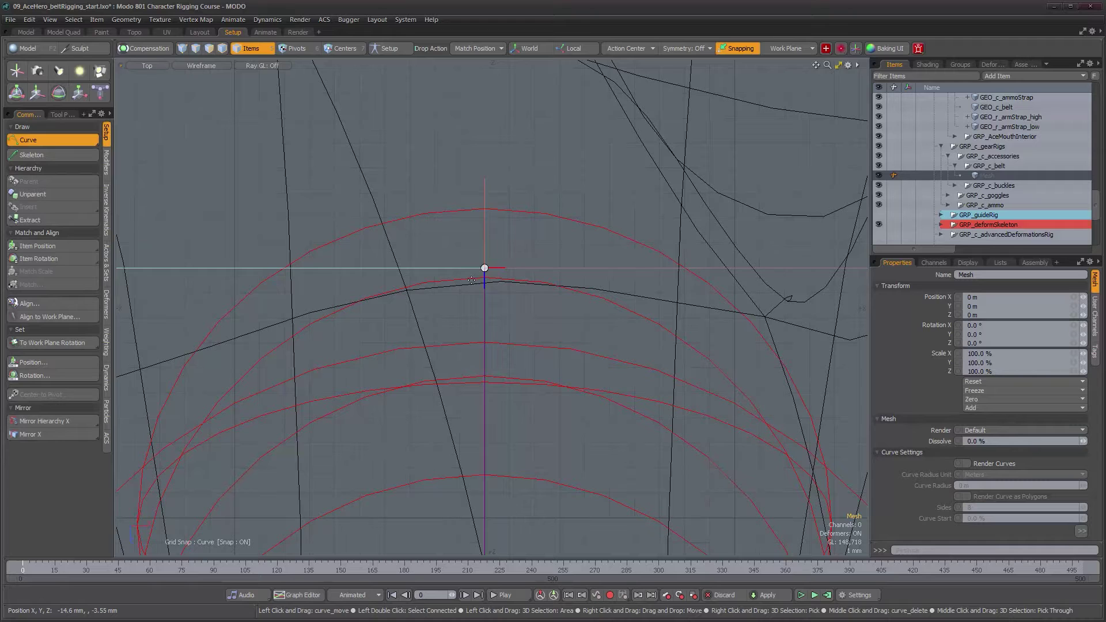
left_click(57, 114)
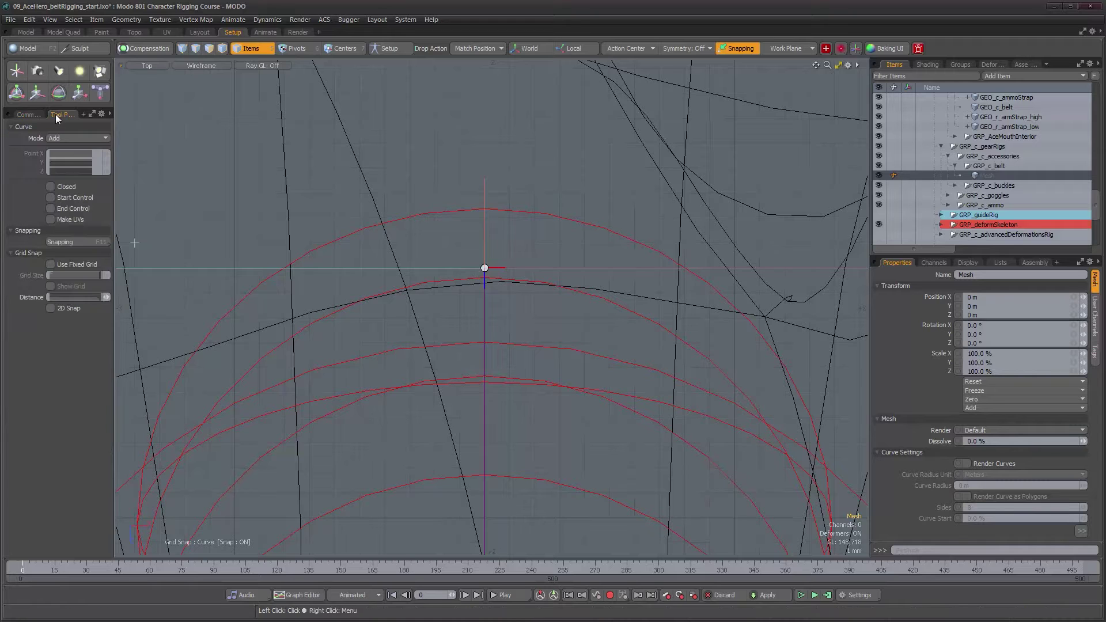
left_click(485, 243)
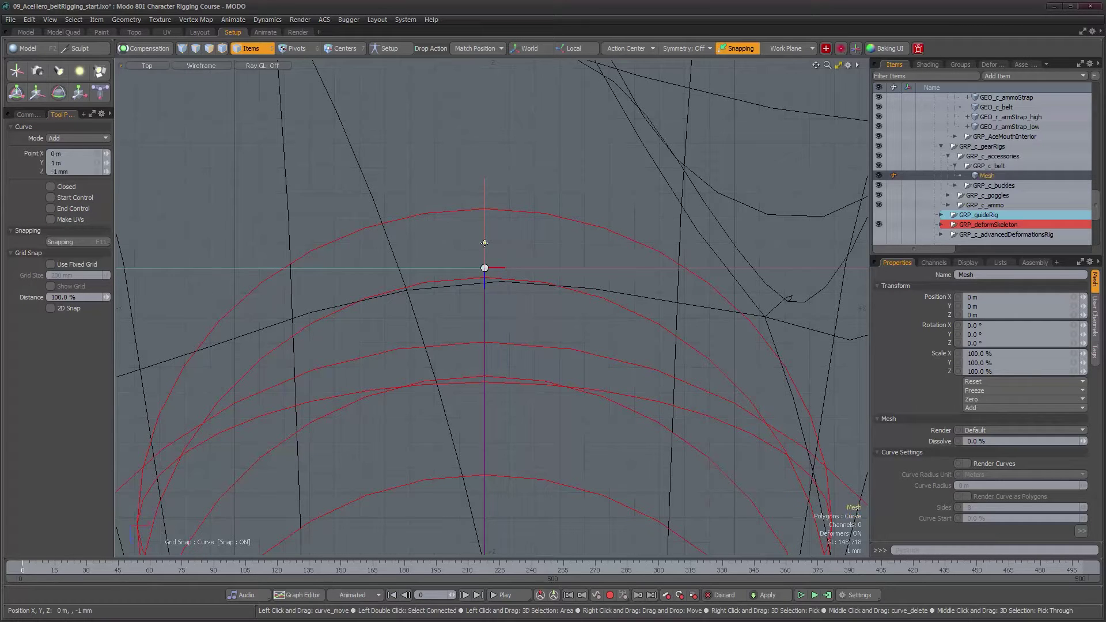
left_click(460, 268)
left_click(490, 293)
left_click(509, 268)
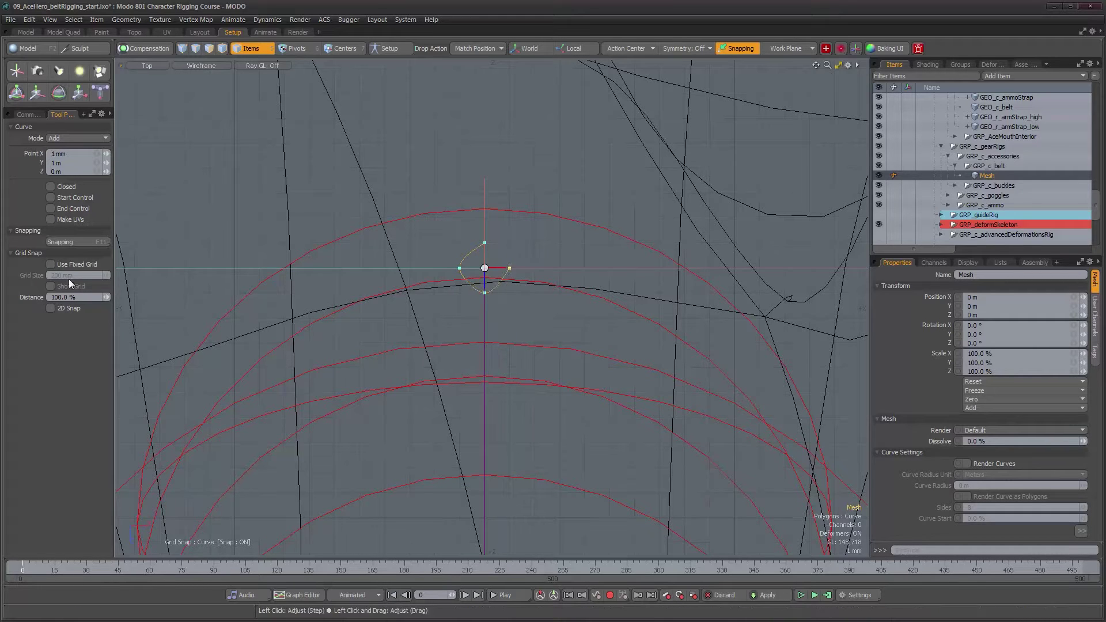
left_click(61, 186)
right_click_drag(461, 264, 503, 262, "alt")
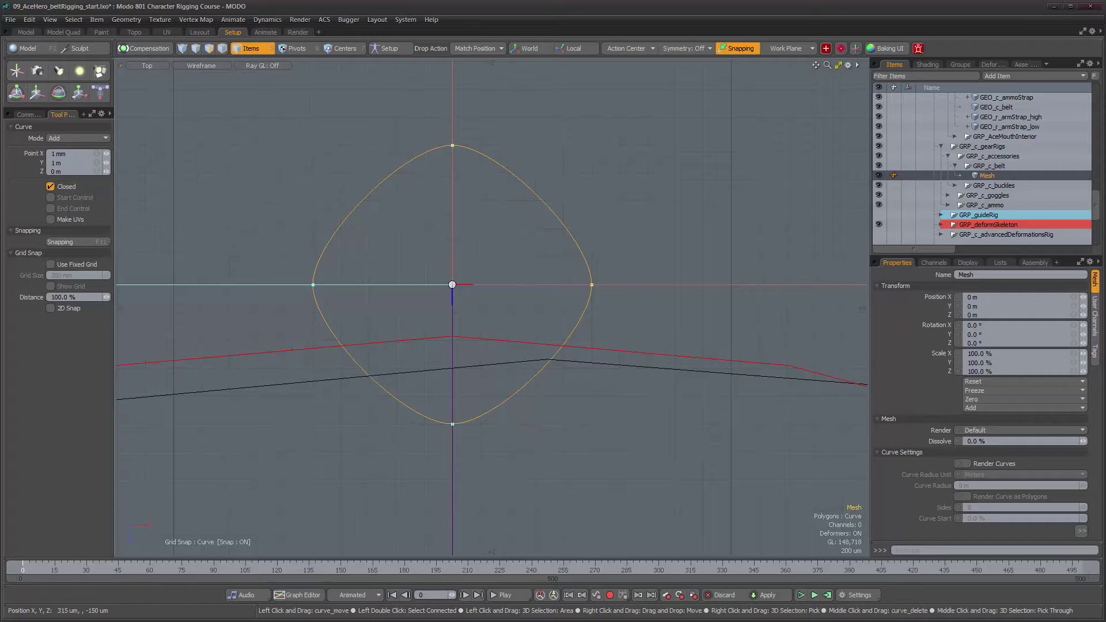
Step: Add four diagonal points to the curve at 600 um in X and Z, then turn snapping off and finish the curve
left_click(369, 201)
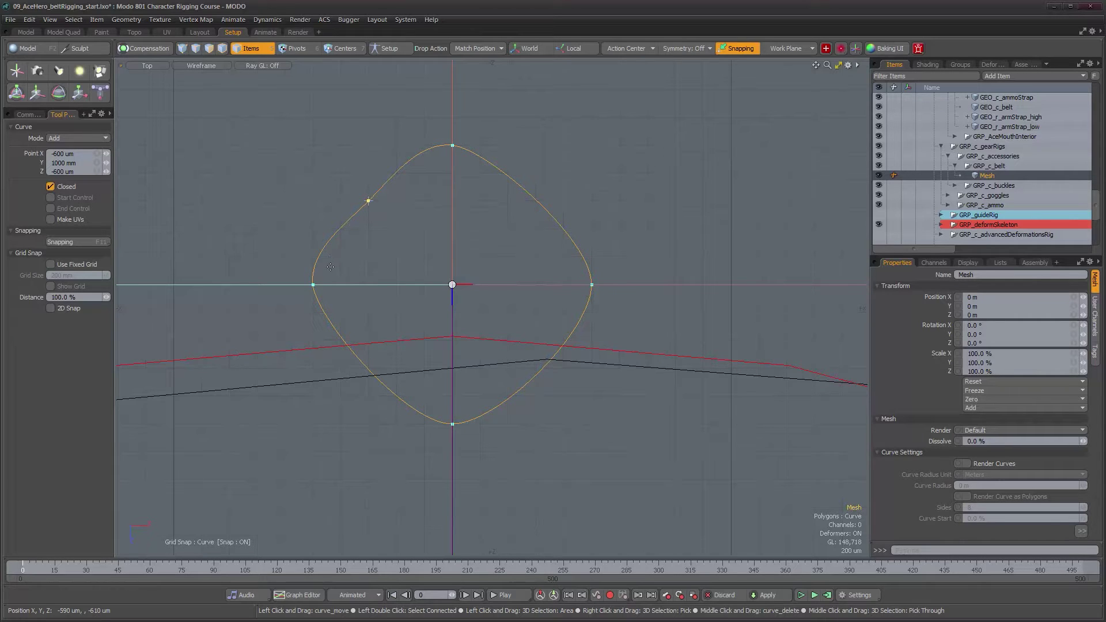
left_click(313, 286)
left_click(369, 370)
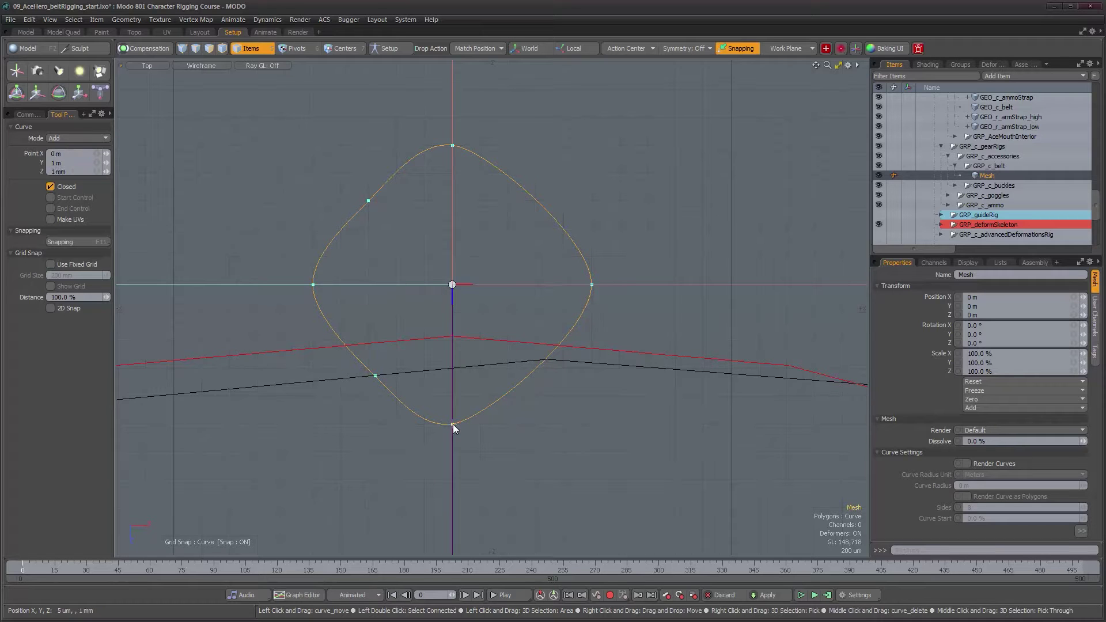
left_click(536, 370)
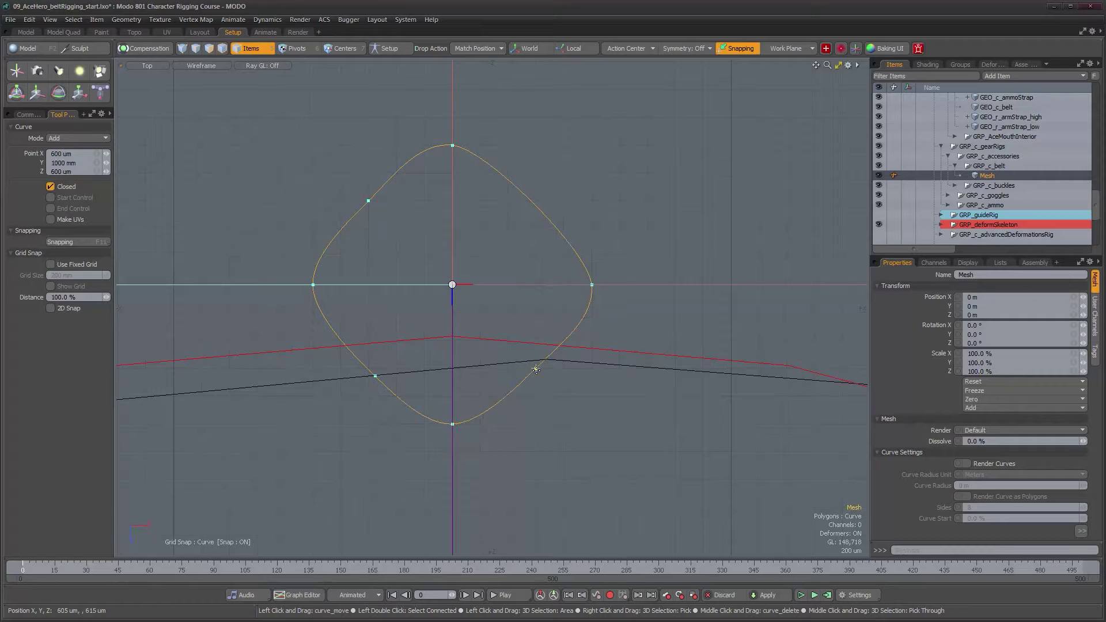
left_click(592, 285)
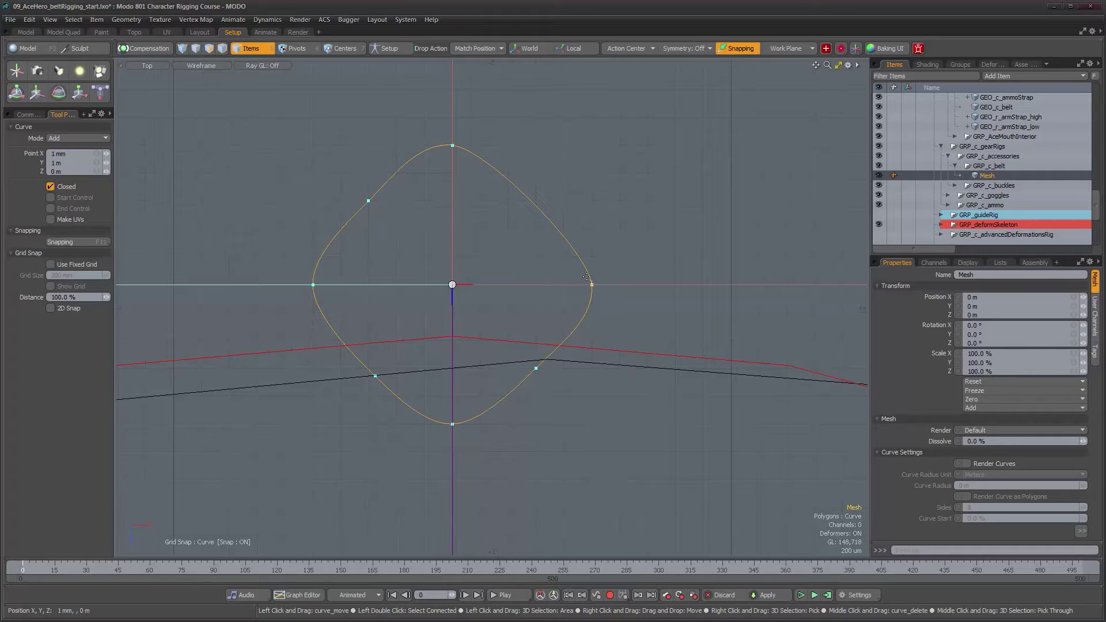
left_click(535, 201)
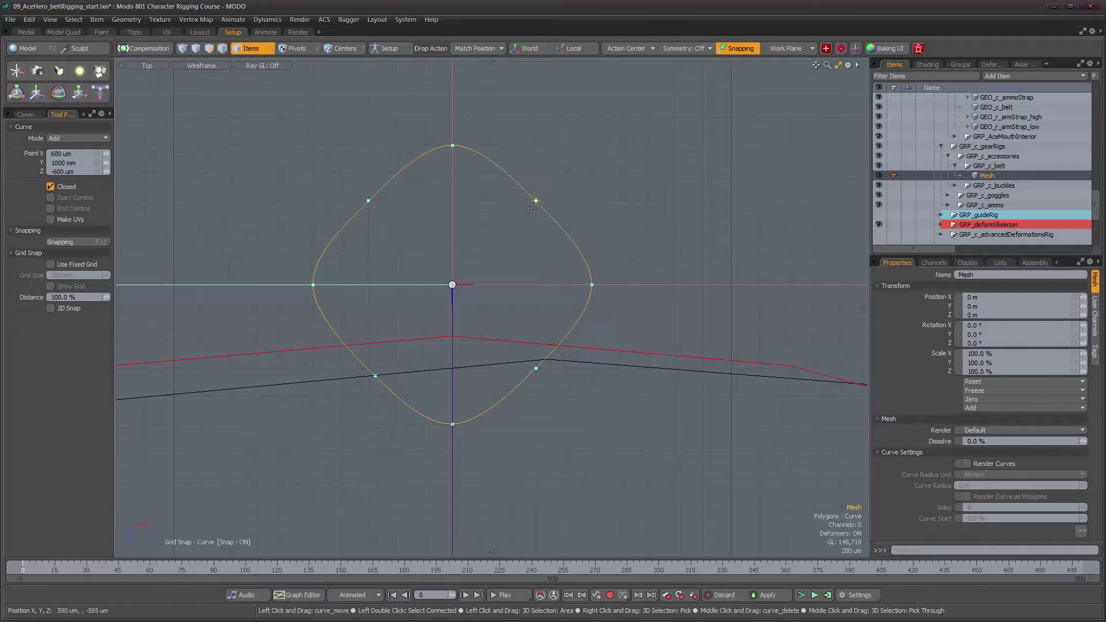
left_click_drag(375, 376, 368, 368)
left_click(732, 50)
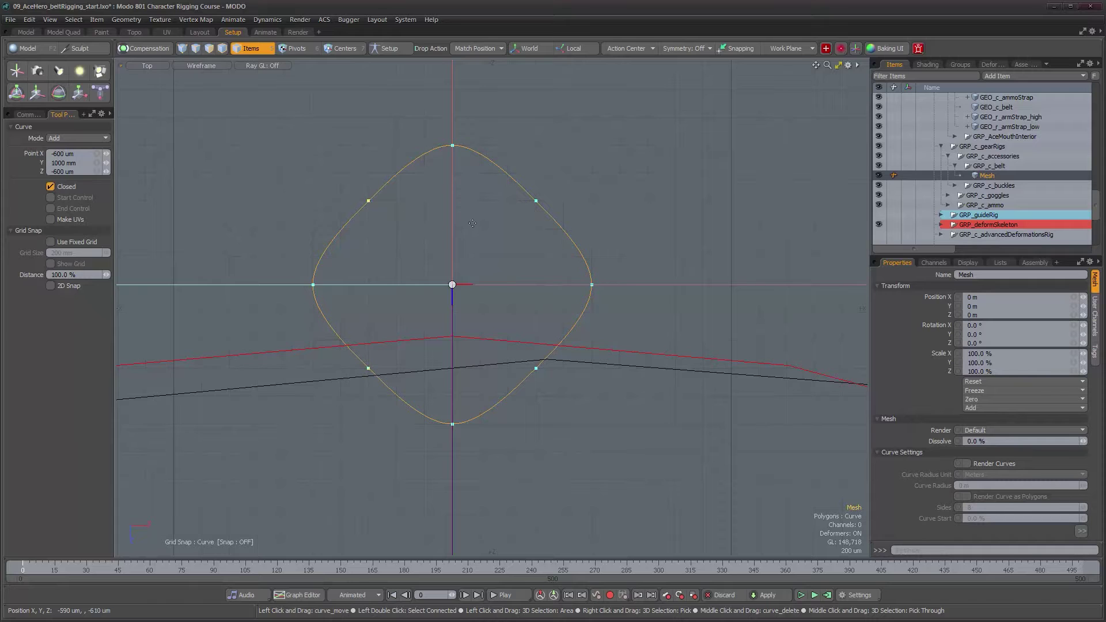
left_click(536, 200, "shift")
key("space")
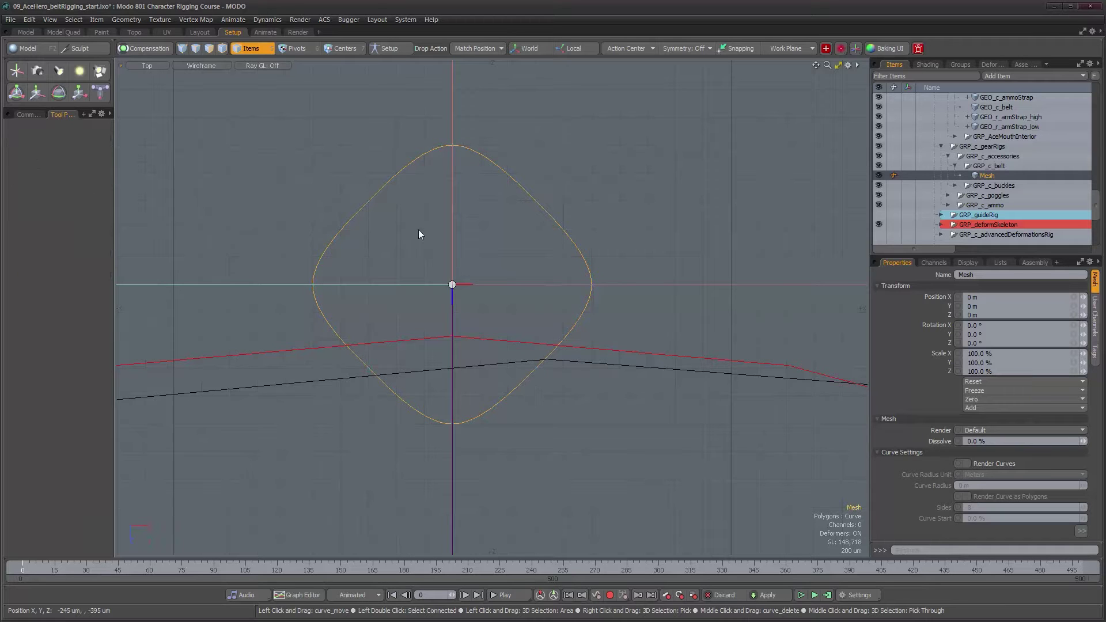
Step: Select the curve's four diagonal vertices and scale them outward evenly until the curve forms a circle
key("1")
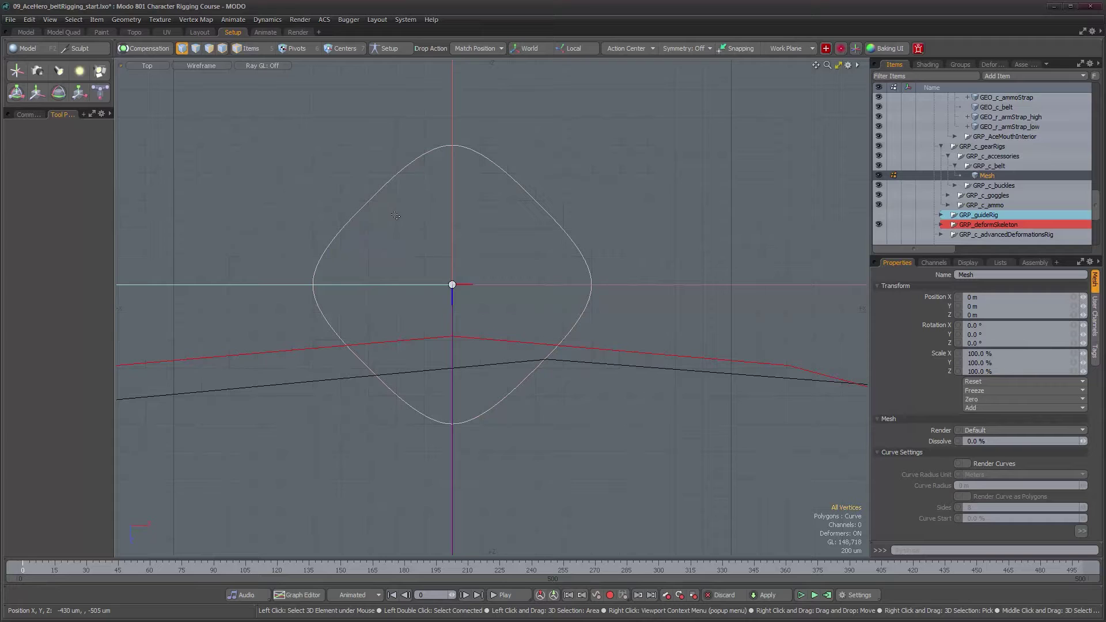
mouse_move(390, 206)
right_mouse_down()
mouse_move(375, 228)
mouse_move(383, 213)
right_mouse_up()
mouse_move(514, 225)
right_mouse_down("shift")
mouse_move(594, 181)
mouse_move(582, 196)
right_mouse_up("shift")
mouse_move(544, 352)
right_mouse_down("shift")
mouse_move(560, 398)
mouse_move(515, 415)
right_mouse_up("shift")
right_click_drag(344, 391, 383, 383, "shift")
left_click(28, 114)
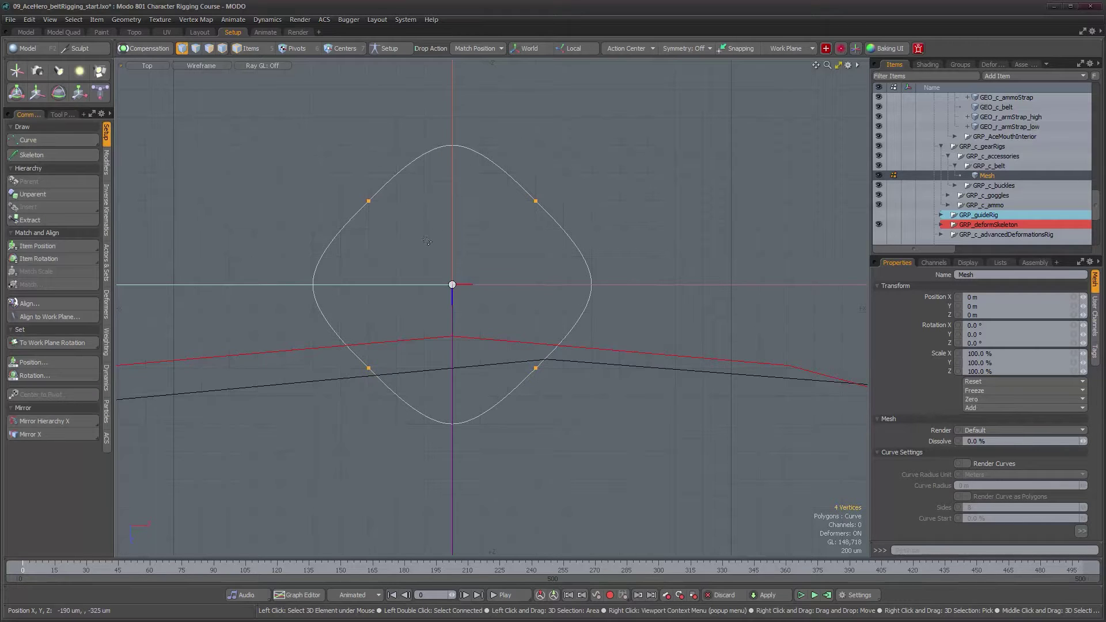
key("y")
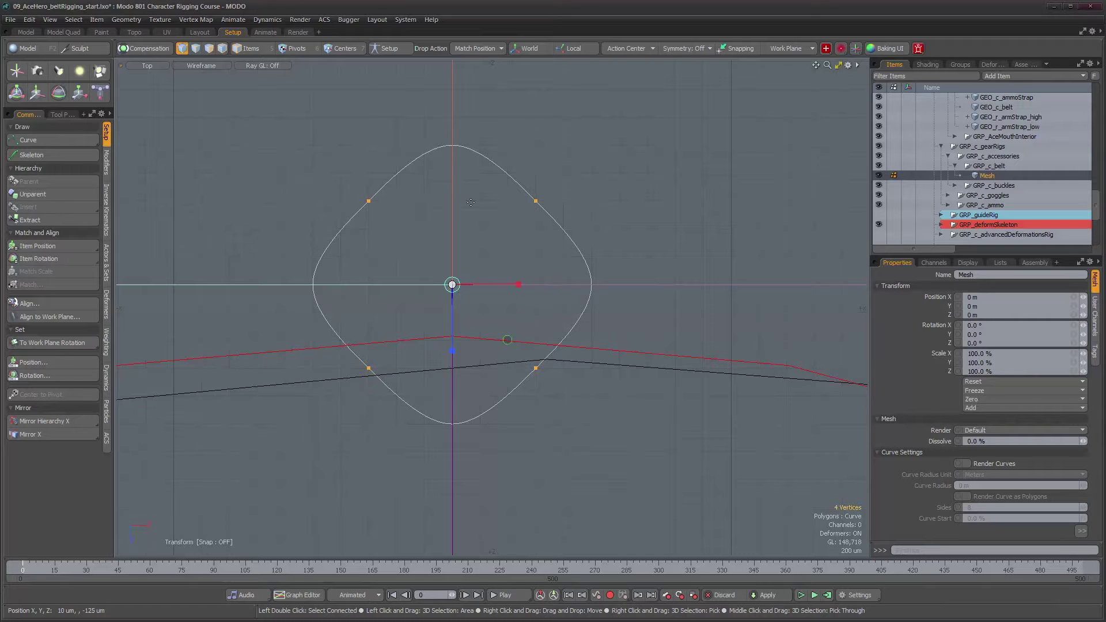
left_click_drag(508, 340, 526, 340)
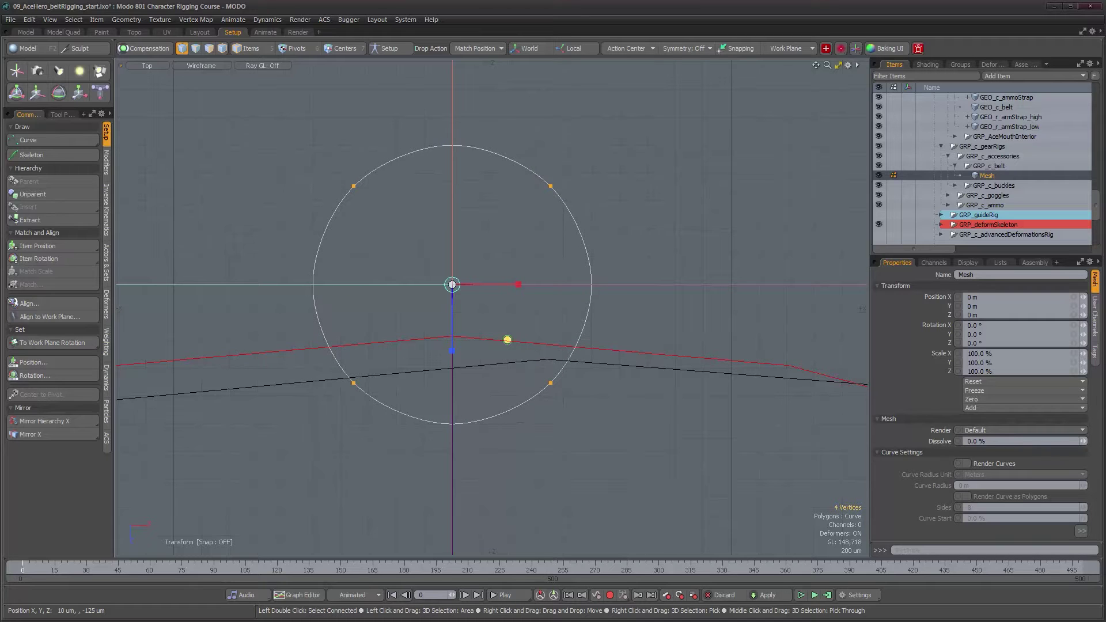
left_click_drag(532, 339, 532, 340)
left_click(506, 225)
key("q")
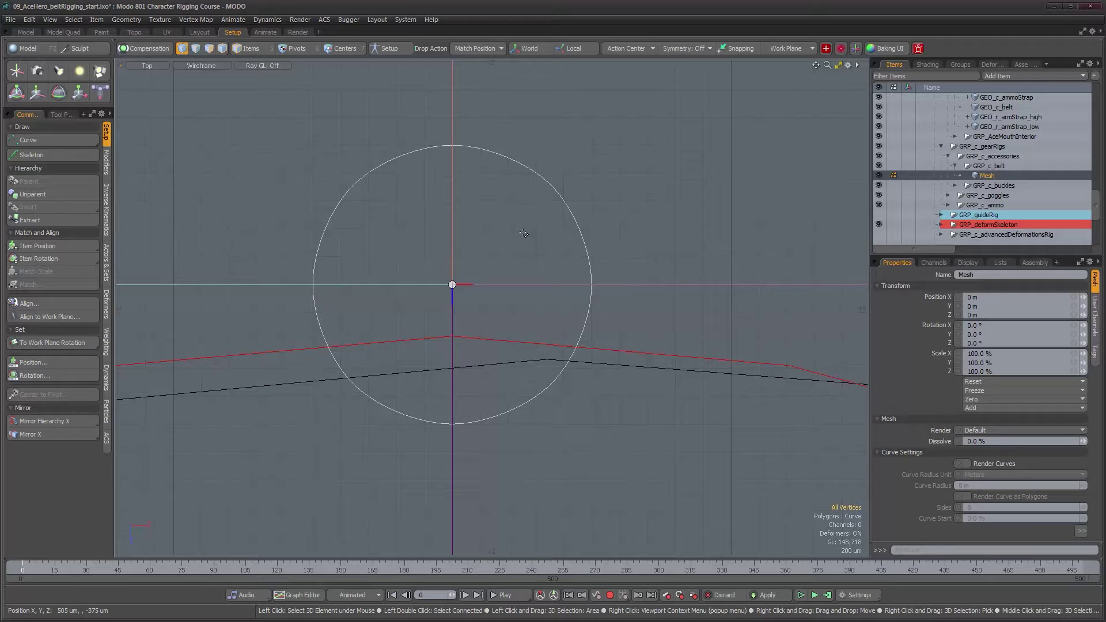
Step: Return to item selection and switch the viewport back to perspective, showing the character from the waist to the feet
mouse_move(539, 264)
right_mouse_down("alt")
mouse_move(561, 270)
mouse_move(523, 262)
right_mouse_up("alt")
left_click_drag(536, 267, 561, 284, "alt")
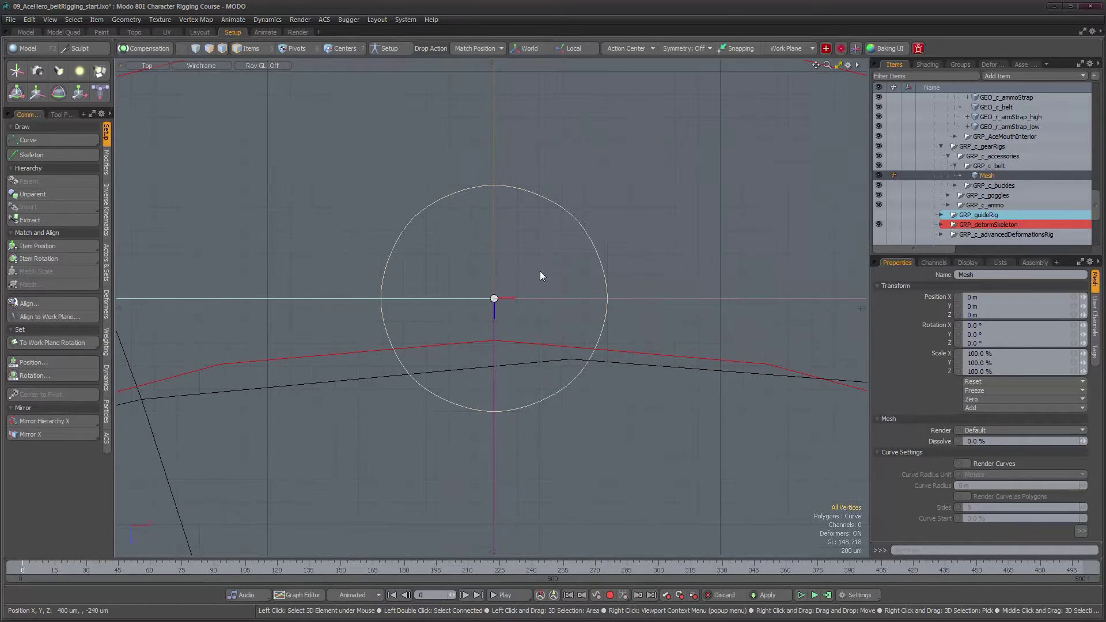
right_click_drag(540, 271, 487, 300, "alt")
right_click_drag(599, 314, 594, 343, "alt")
key("ctrl+space")
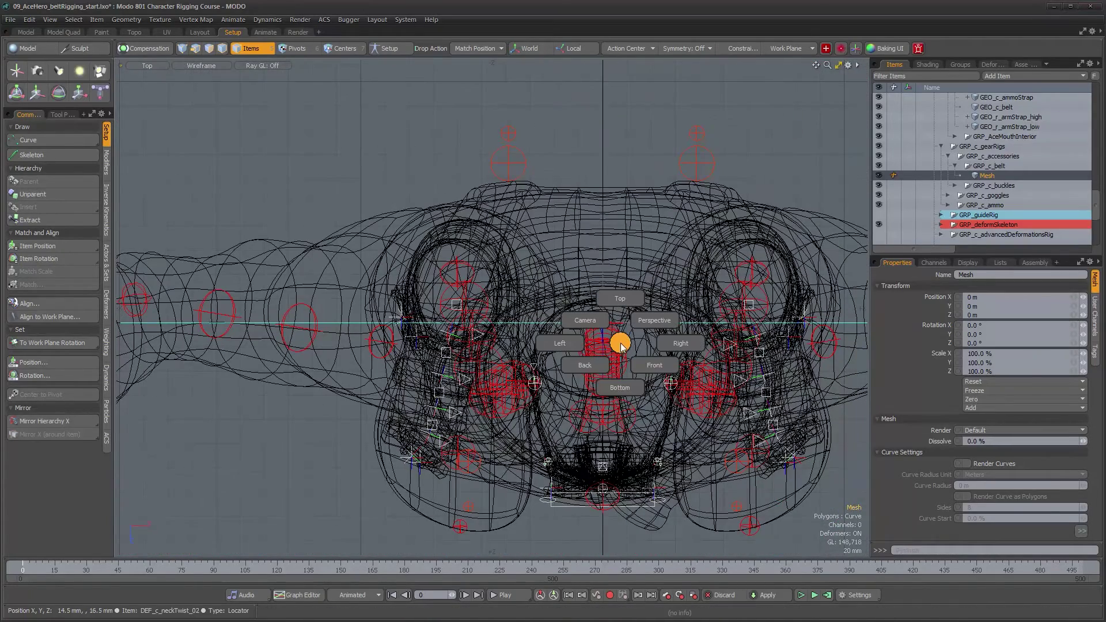
left_click(649, 316)
left_click_drag(649, 316, 625, 315, "alt")
right_click_drag(626, 316, 570, 316, "alt")
middle_click_drag(600, 345, 570, 288, "alt")
left_click_drag(570, 311, 541, 343, "alt")
right_click_drag(541, 343, 562, 351, "alt")
middle_click_drag(562, 351, 563, 372, "alt")
left_click_drag(562, 372, 538, 341, "alt")
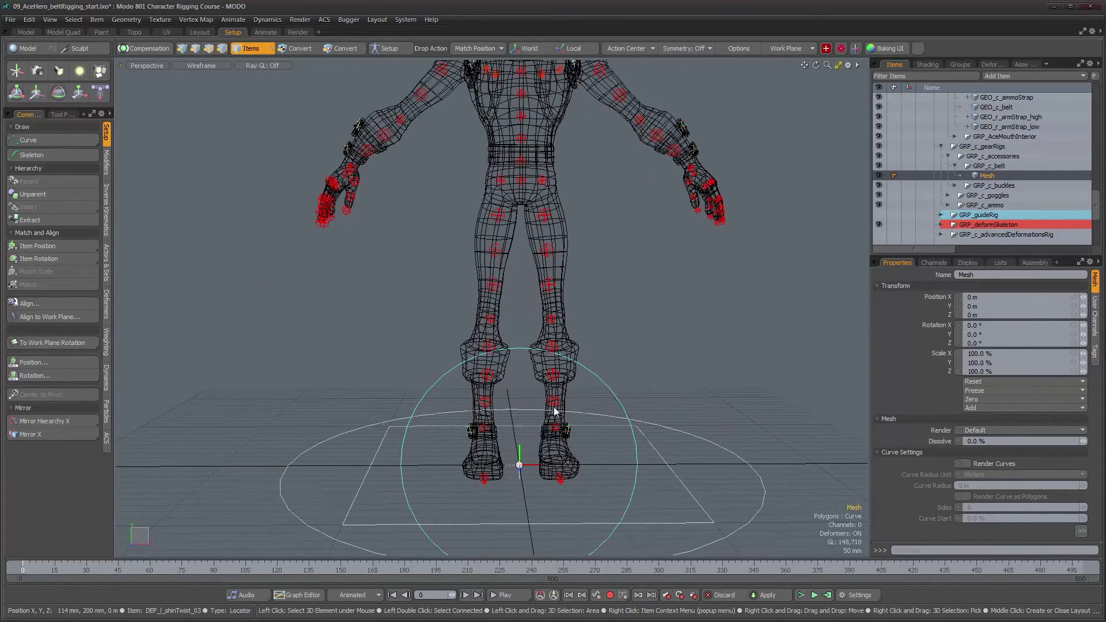
Step: Move the new mesh item up to the character's belt, at a Y position of 1.01 m
right_click_drag(521, 153, 752, 161, "alt")
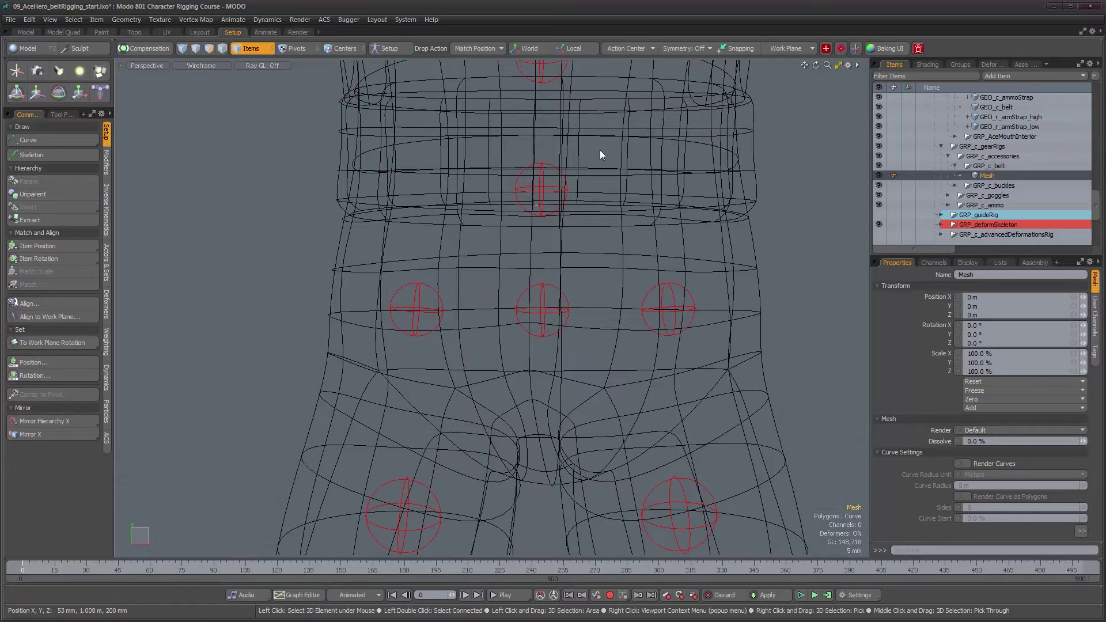
right_click_drag(592, 257, 545, 263, "alt")
mouse_move(564, 268)
left_mouse_down("alt")
mouse_move(583, 296)
mouse_move(552, 276)
left_mouse_up("alt")
right_click_drag(551, 276, 415, 280, "alt")
middle_click_drag(625, 464, 570, 362, "alt")
left_click_drag(570, 371, 567, 377, "alt")
key("y")
left_click_drag(502, 536, 503, 186)
right_click_drag(480, 196, 643, 195, "alt")
middle_click_drag(643, 195, 574, 314, "alt")
left_click_drag(575, 313, 484, 314, "alt")
scroll(484, 314, "up", 4)
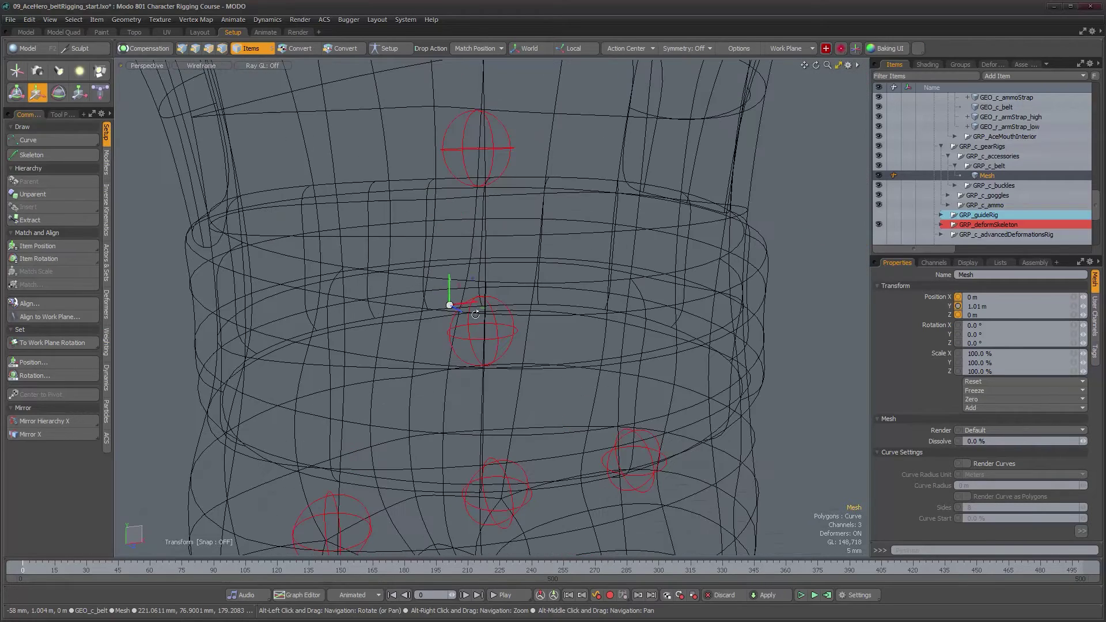
key("q")
key("3")
left_click_drag(473, 314, 568, 273, "alt")
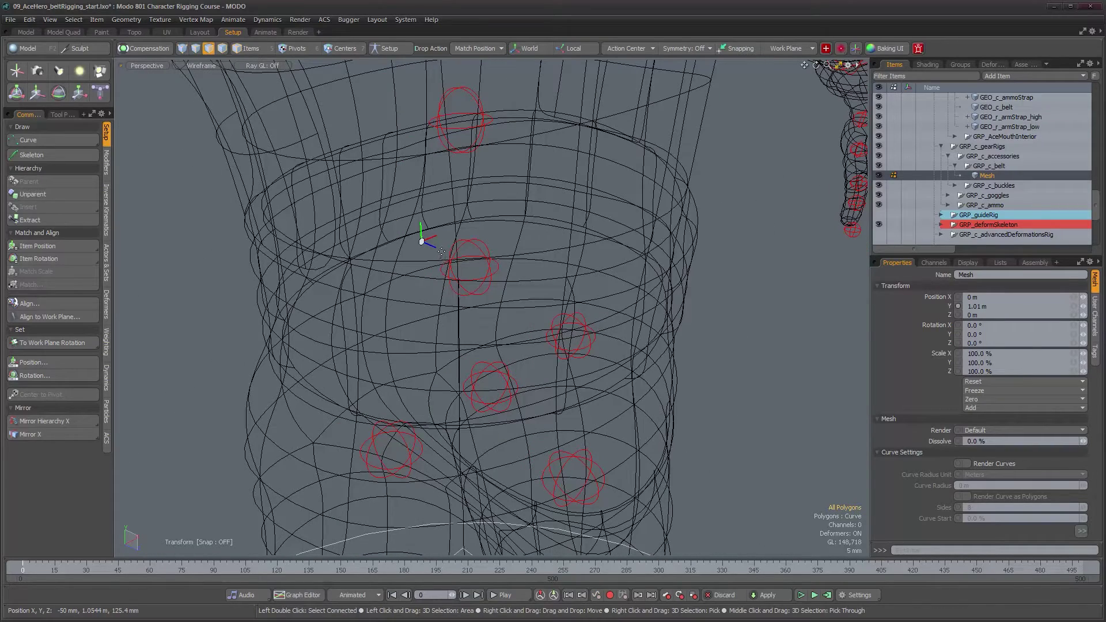
right_click_drag(442, 248, 447, 297, "alt")
right_click_drag(508, 331, 521, 330, "alt")
middle_click_drag(521, 330, 484, 384, "alt")
right_click_drag(476, 342, 609, 352, "alt")
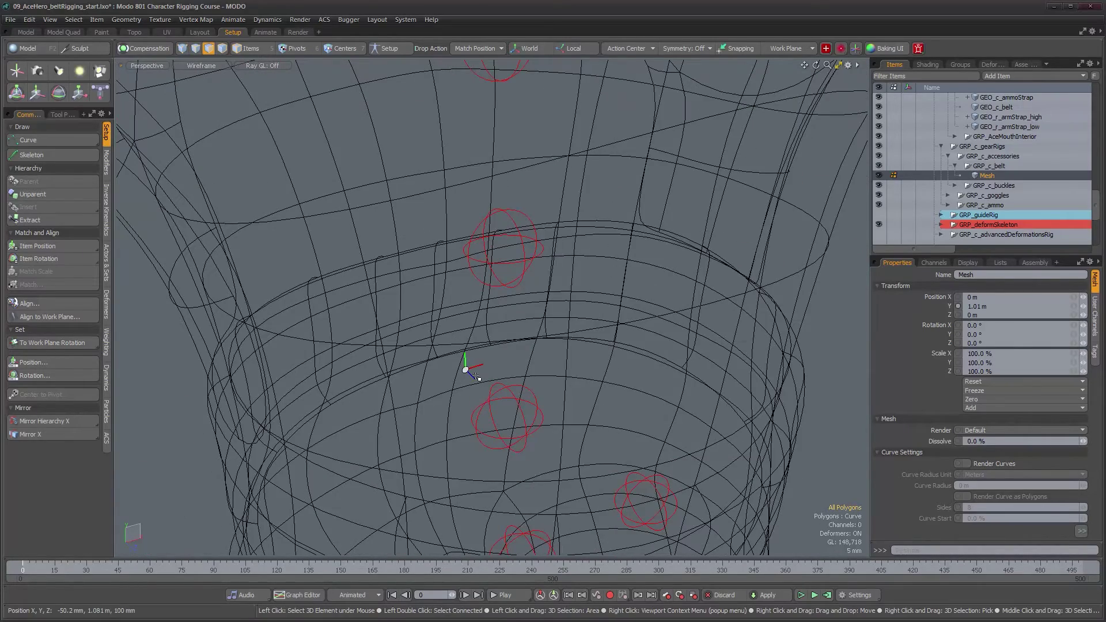
key("y")
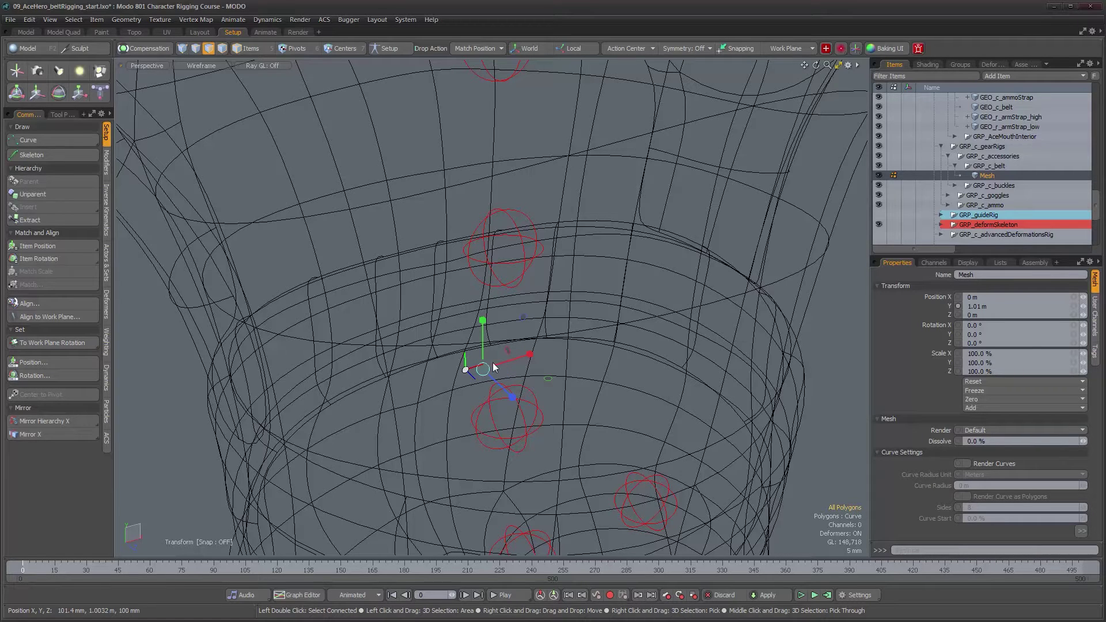
key("space")
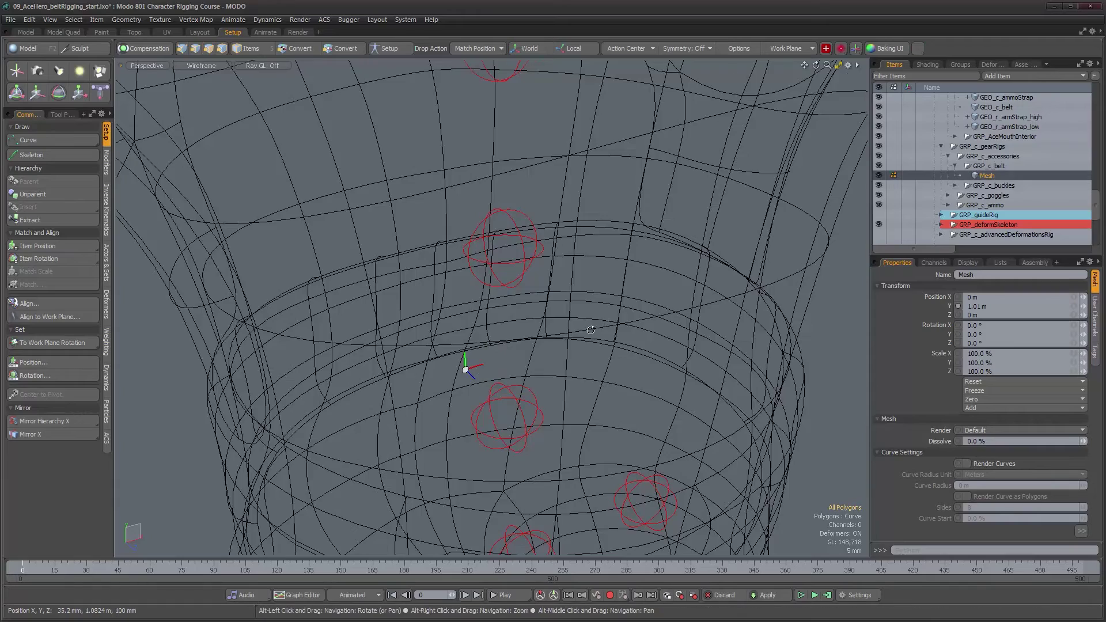
Step: Examine the belt area in perspective with the Mesh item in GRP_c_belt selected to locate the small curve
left_click_drag(590, 330, 552, 321, "alt")
right_click_drag(552, 321, 338, 361, "alt")
left_click_drag(338, 361, 368, 340, "alt")
left_click(987, 168)
right_click_drag(368, 340, 518, 361, "alt")
middle_click_drag(517, 271, 509, 433, "alt")
left_click(996, 176)
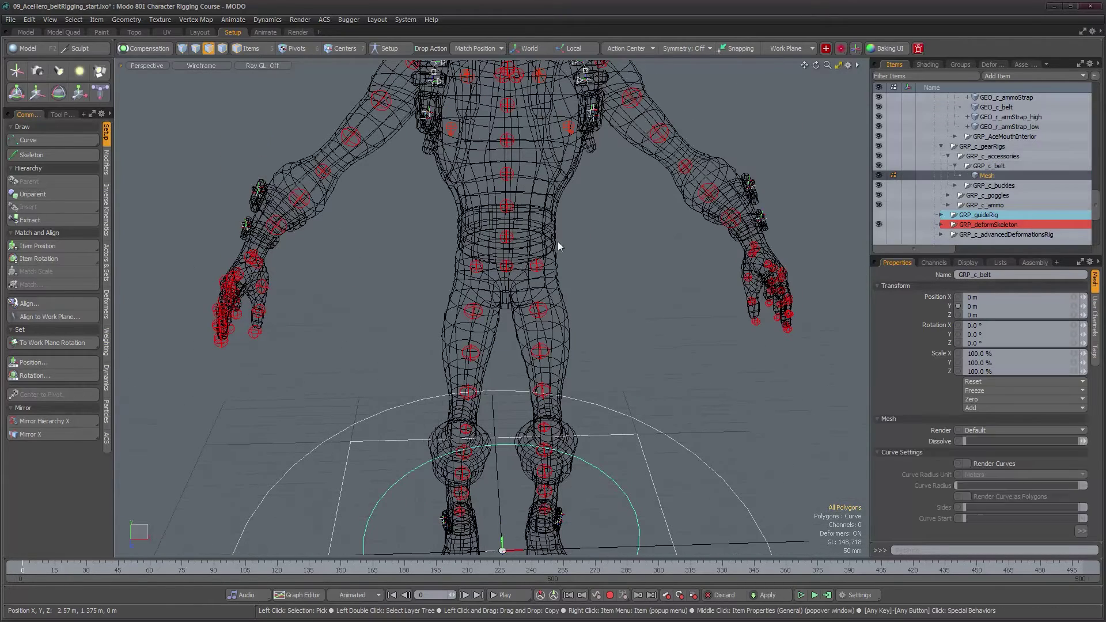
right_click_drag(558, 246, 694, 224, "alt")
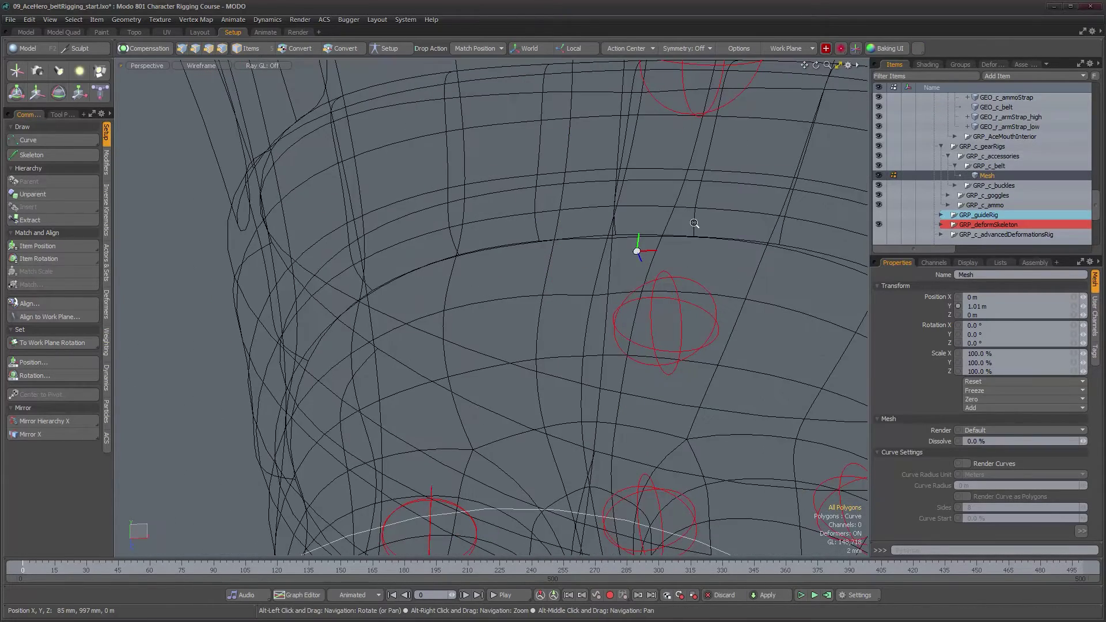
key("3")
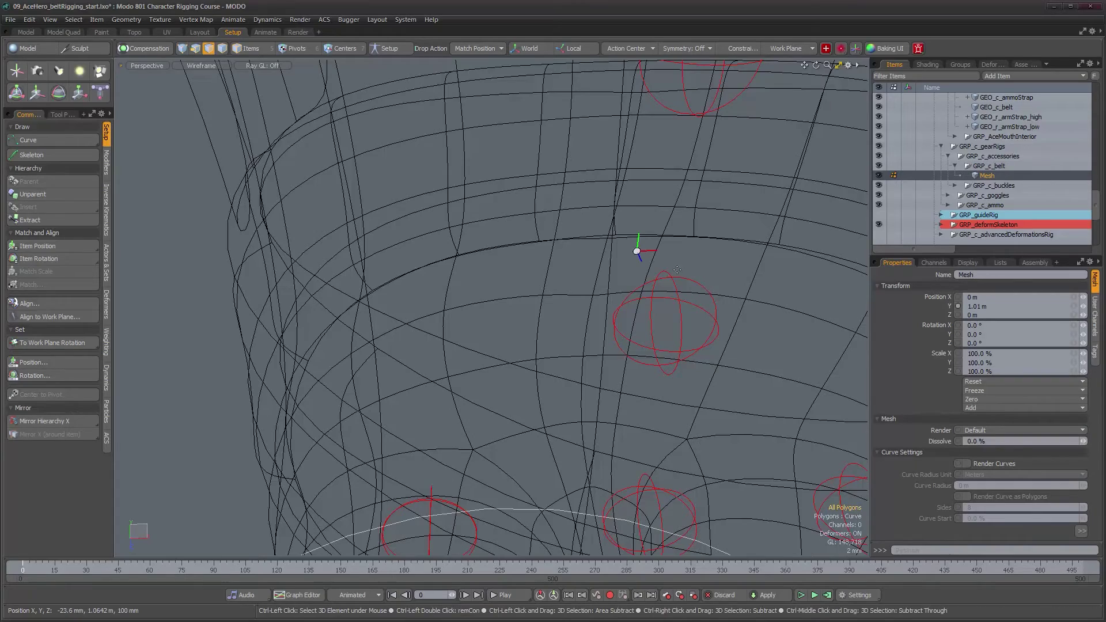
left_click_drag(644, 344, 493, 354, "alt")
left_click_drag(550, 325, 516, 300, "alt")
Step: Switch the viewport to Top and select the tiny circular curve at the origin in polygon mode
key("ctrl+space")
left_click(515, 255)
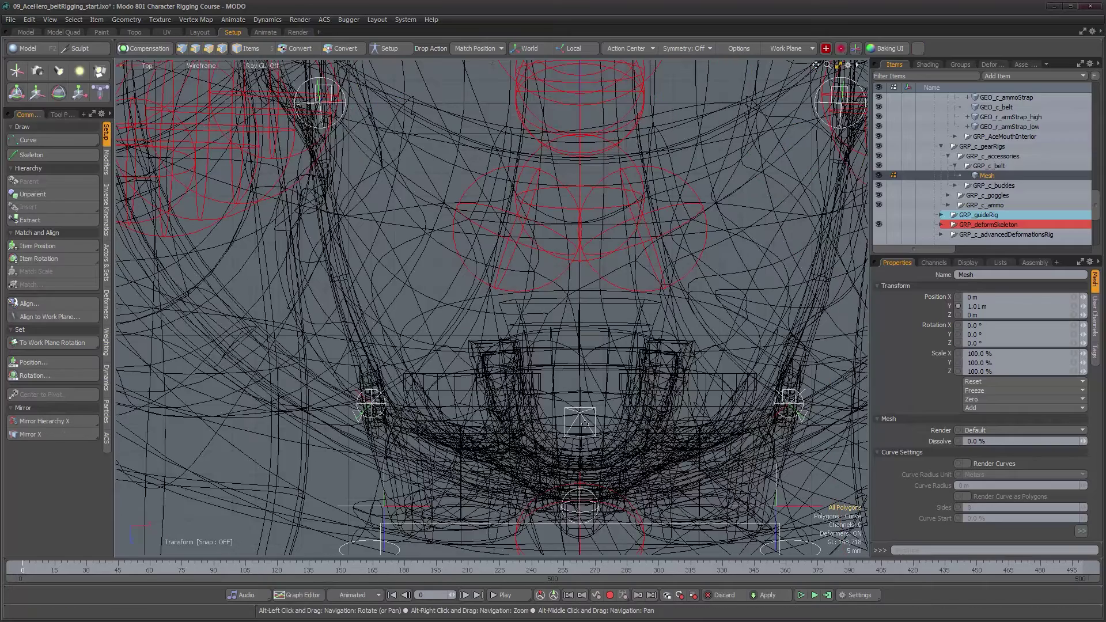
right_click_drag(590, 390, 573, 186, "alt")
scroll(572, 186, "up", 8)
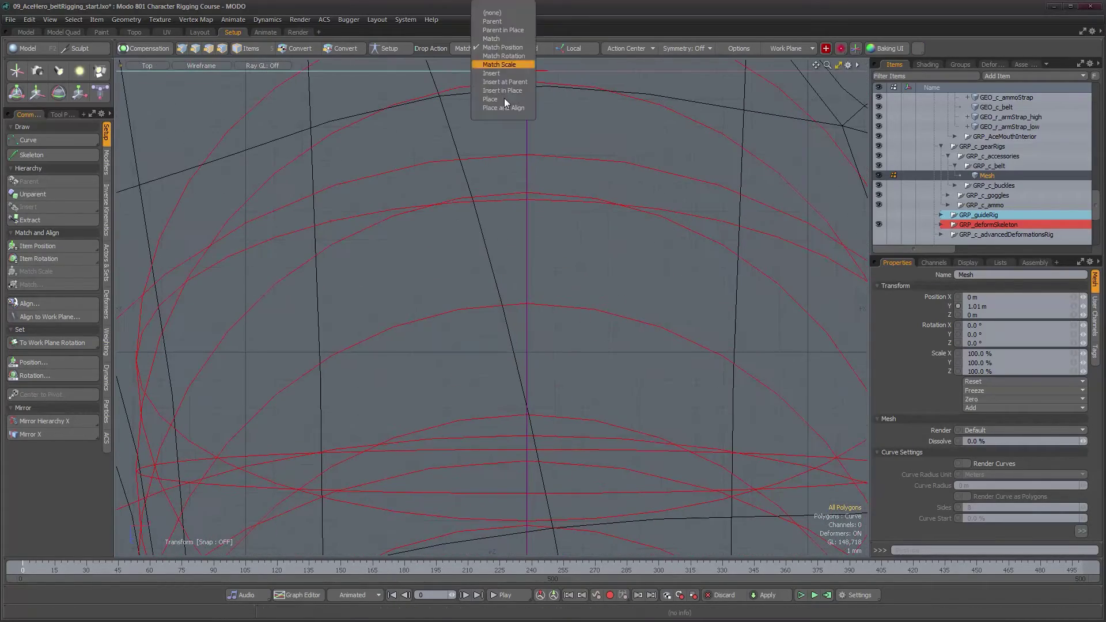
scroll(525, 134, "up", 8)
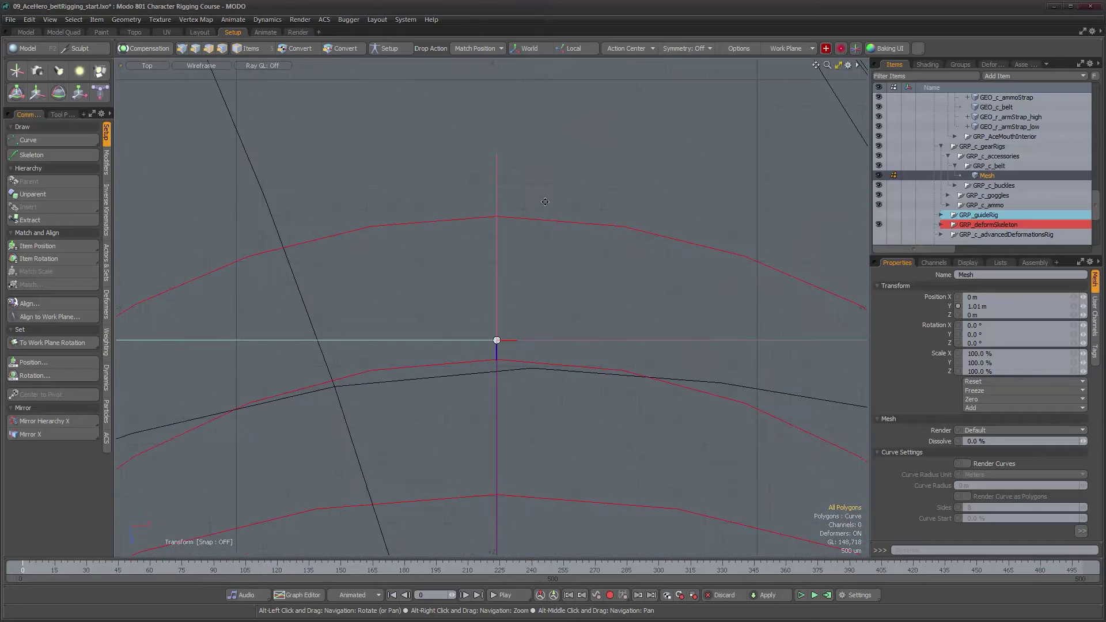
scroll(582, 373, "up", 7)
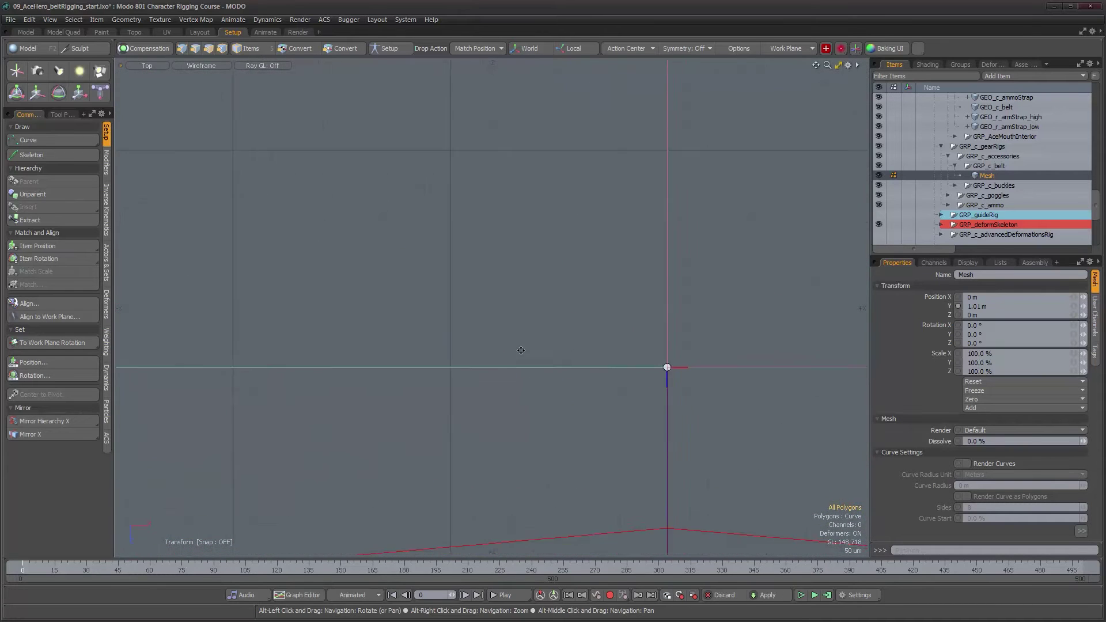
scroll(562, 346, "up", 10)
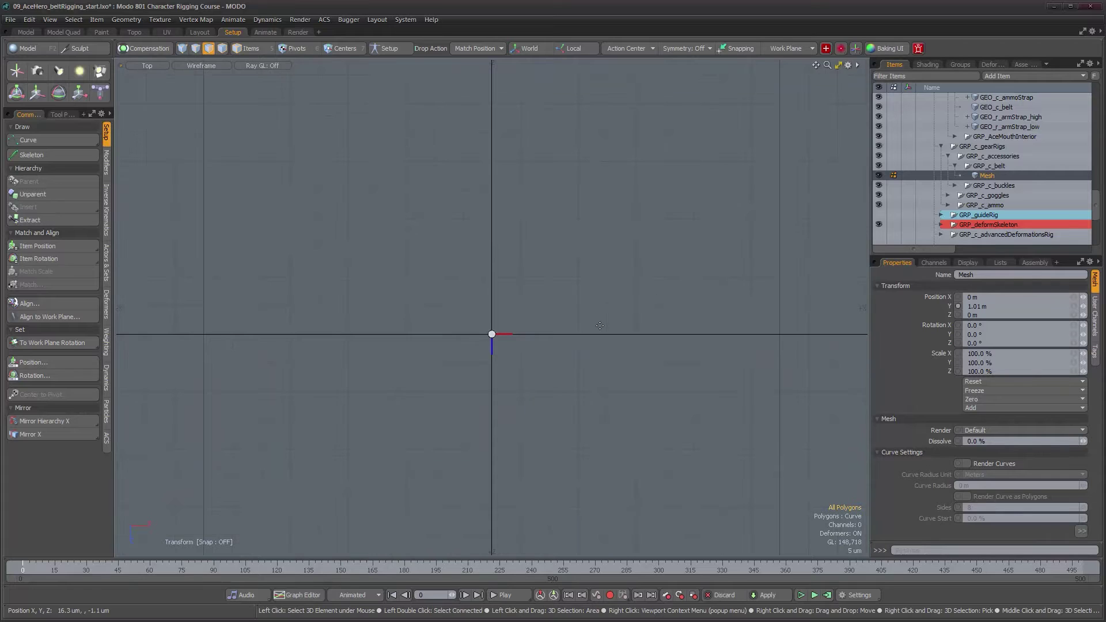
scroll(601, 327, "down", 6)
scroll(588, 350, "down", 4)
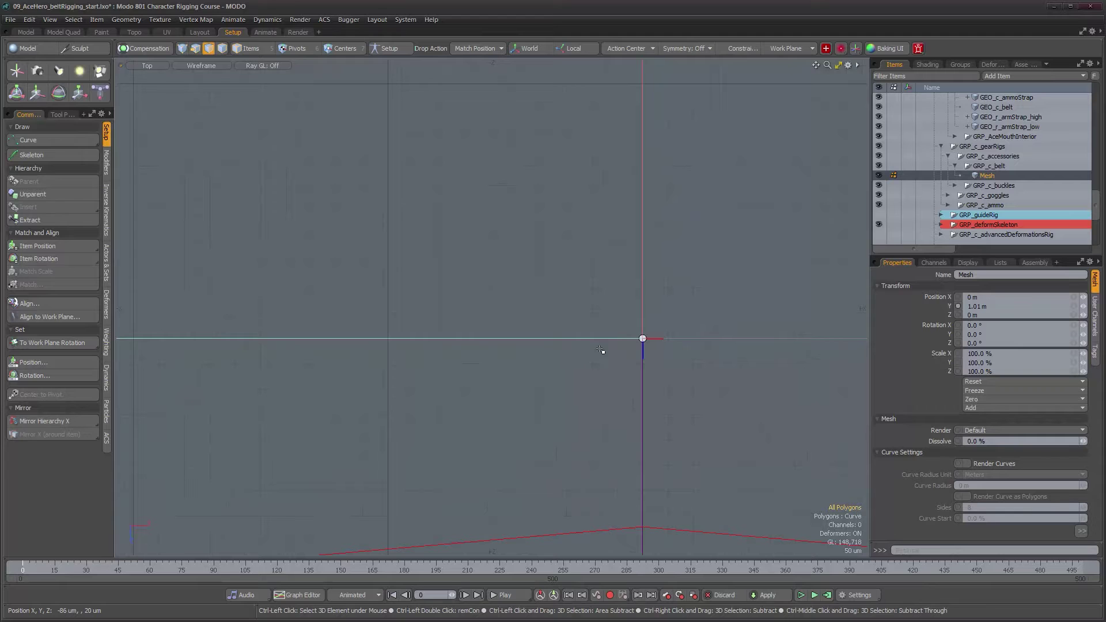
scroll(613, 349, "down", 8)
left_click_drag(657, 353, 451, 282, "alt")
scroll(458, 283, "down", 1)
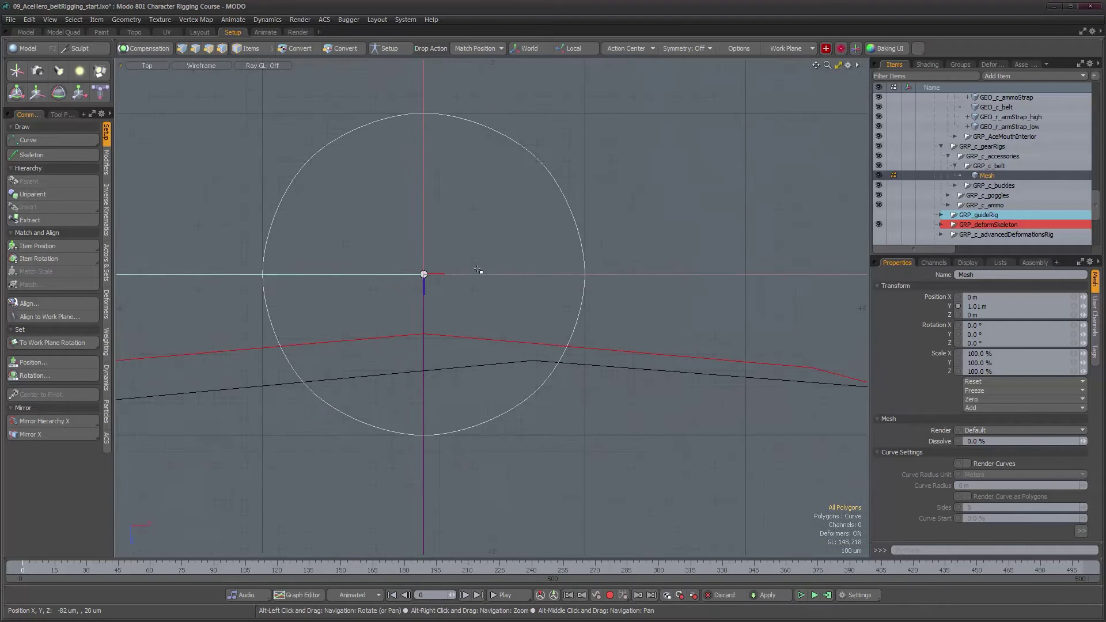
left_click(554, 178)
Step: Scale the selected circular curve up evenly until it is roughly as wide as the character's waist
right_click_drag(552, 301, 489, 319, "alt")
right_click_drag(574, 332, 519, 332, "alt")
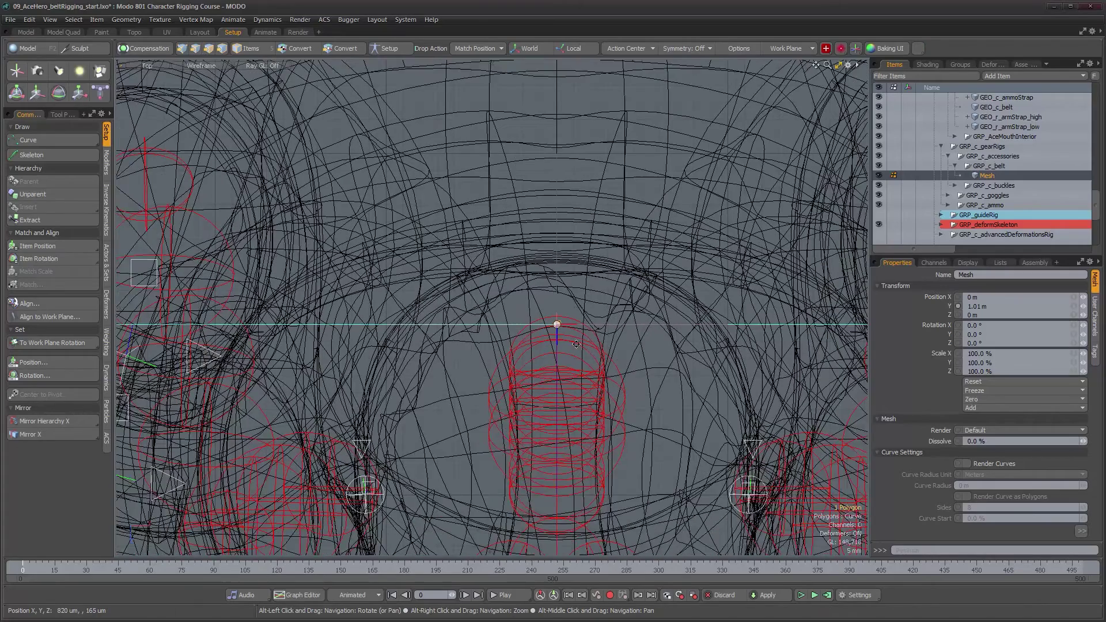
left_click_drag(575, 343, 557, 331, "alt")
key("y")
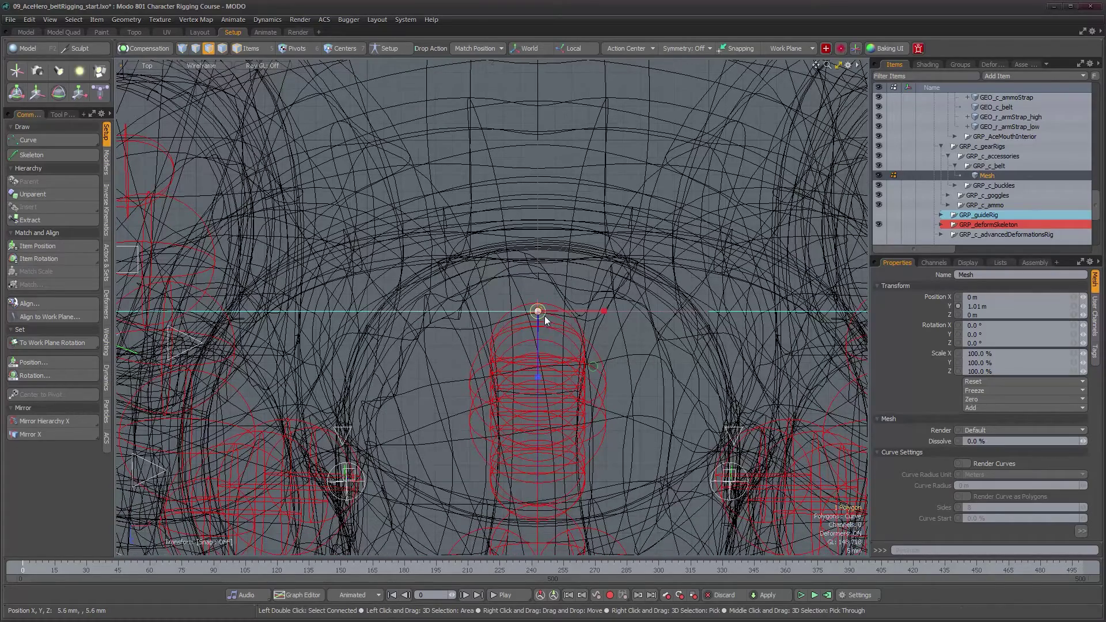
left_click_drag(544, 312, 657, 311)
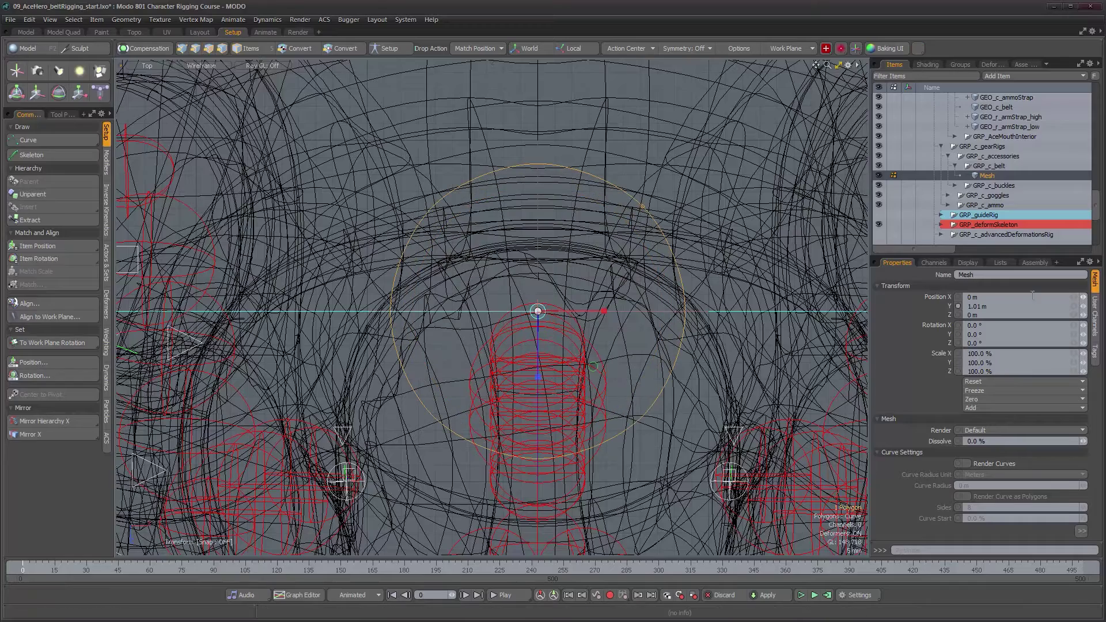
right_click_drag(588, 276, 542, 280, "alt")
left_click_drag(635, 288, 573, 290, "alt")
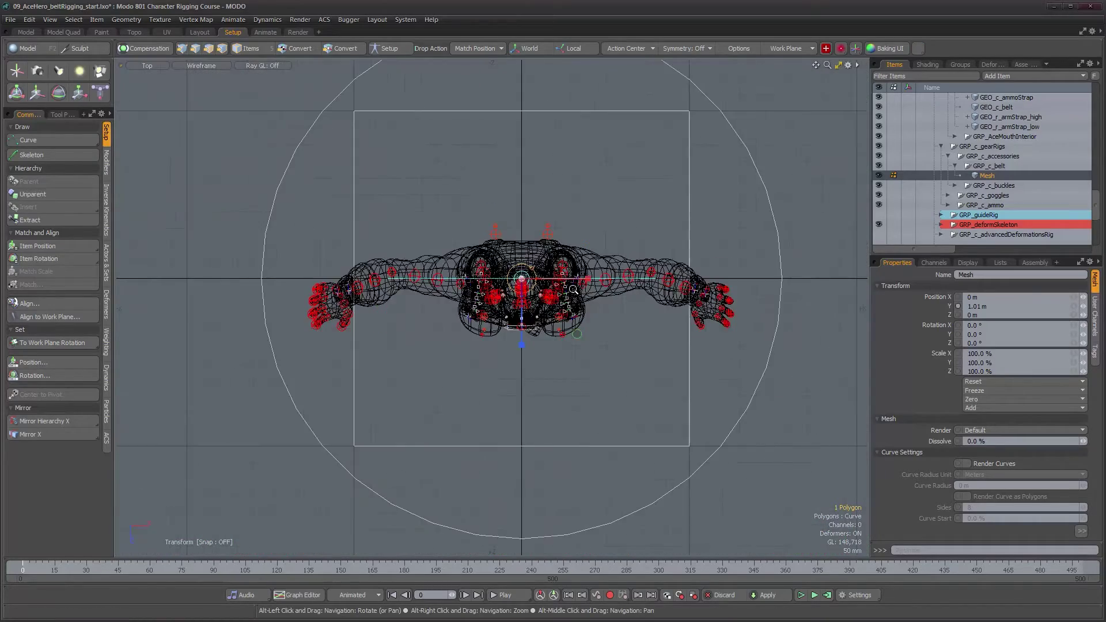
right_click_drag(573, 290, 603, 290, "alt")
Step: Switch the viewport back to perspective and locate the enlarged circle relative to the character
key("ctrl+space")
left_click(638, 269)
left_click_drag(511, 376, 503, 311, "alt")
right_click_drag(525, 363, 479, 364, "alt")
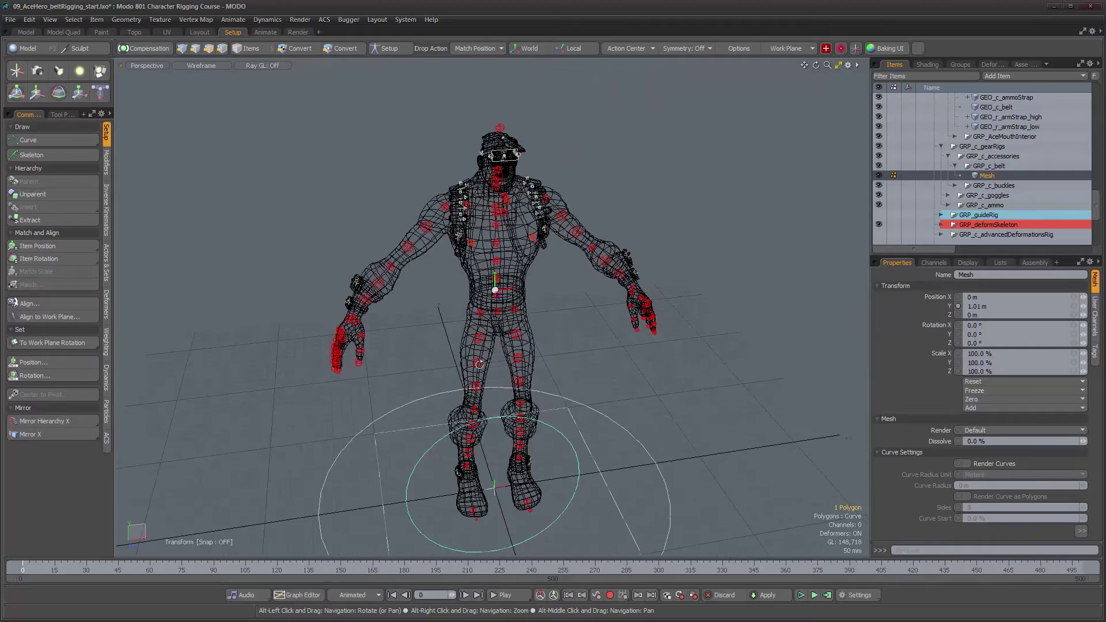
left_click_drag(479, 365, 507, 392, "alt")
right_click_drag(507, 393, 560, 175, "alt")
middle_click_drag(561, 175, 547, 266, "alt")
right_click_drag(547, 267, 566, 264, "alt")
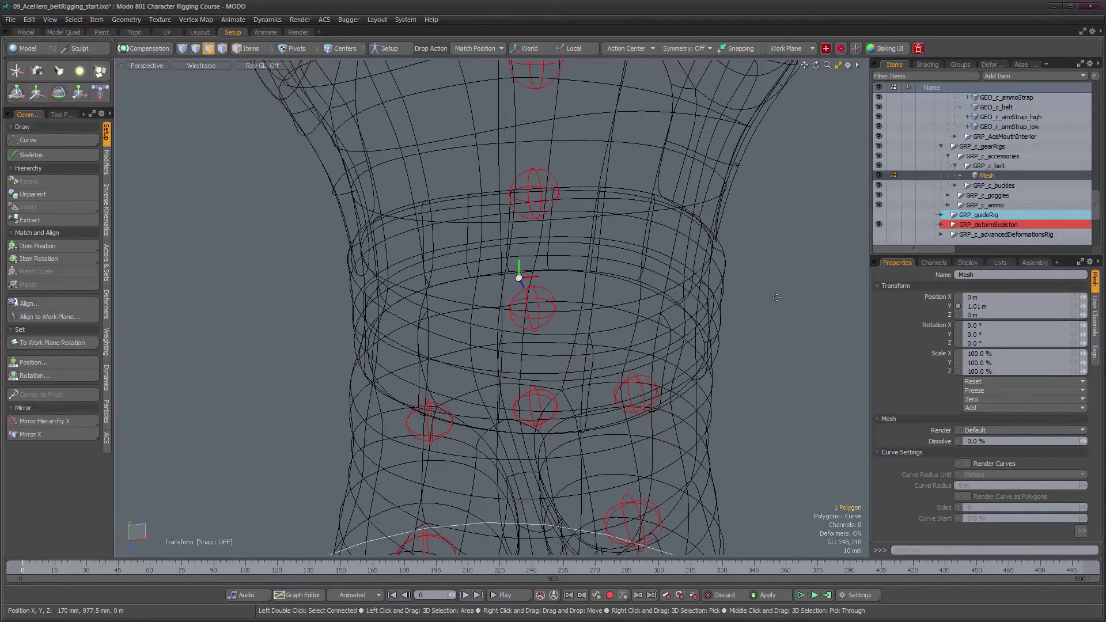
right_click_drag(594, 262, 380, 313, "alt")
right_click_drag(524, 266, 694, 284, "alt")
middle_click_drag(694, 284, 625, 279, "alt")
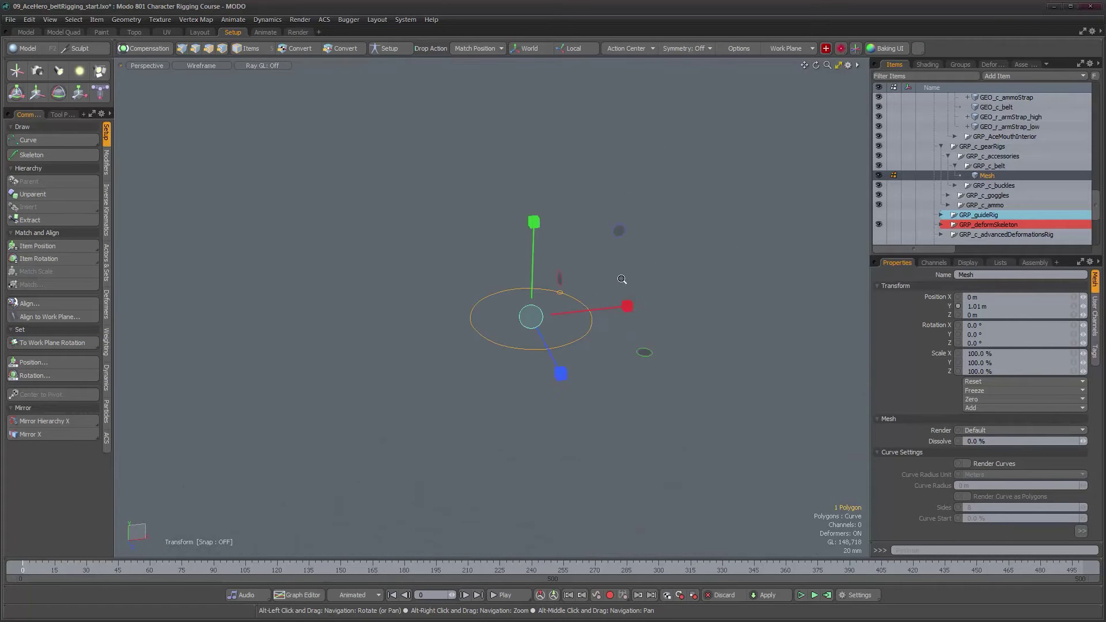
right_click_drag(624, 279, 577, 281, "alt")
right_click_drag(715, 307, 654, 314, "alt")
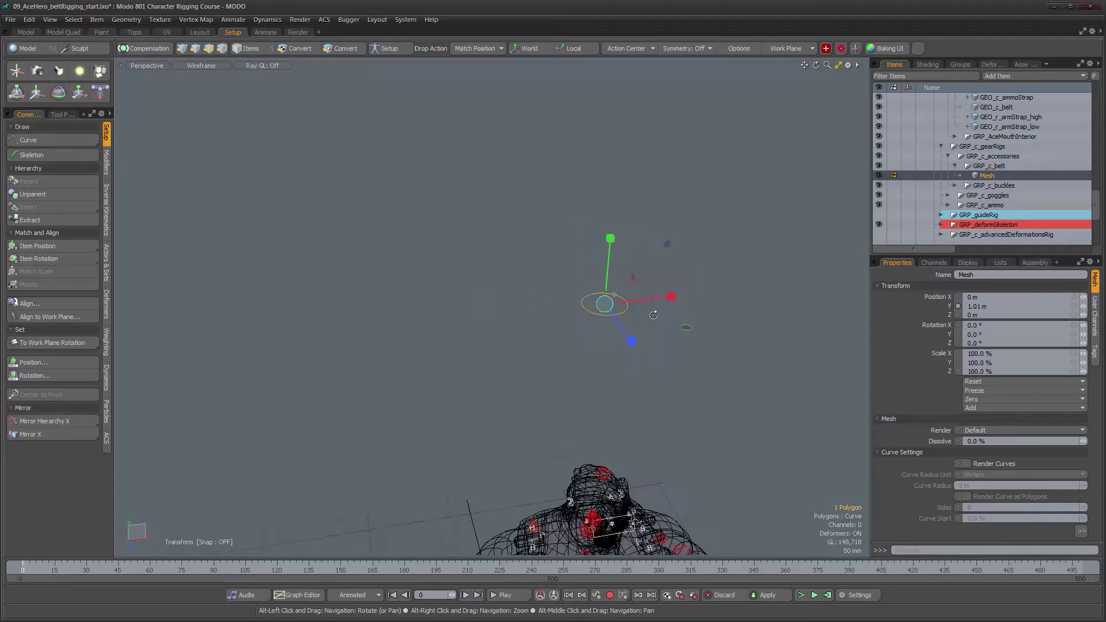
middle_click_drag(654, 314, 593, 217, "alt")
Step: Set the Mesh item's Y position to 0 m and switch the viewport to shaded display
left_click(1016, 308)
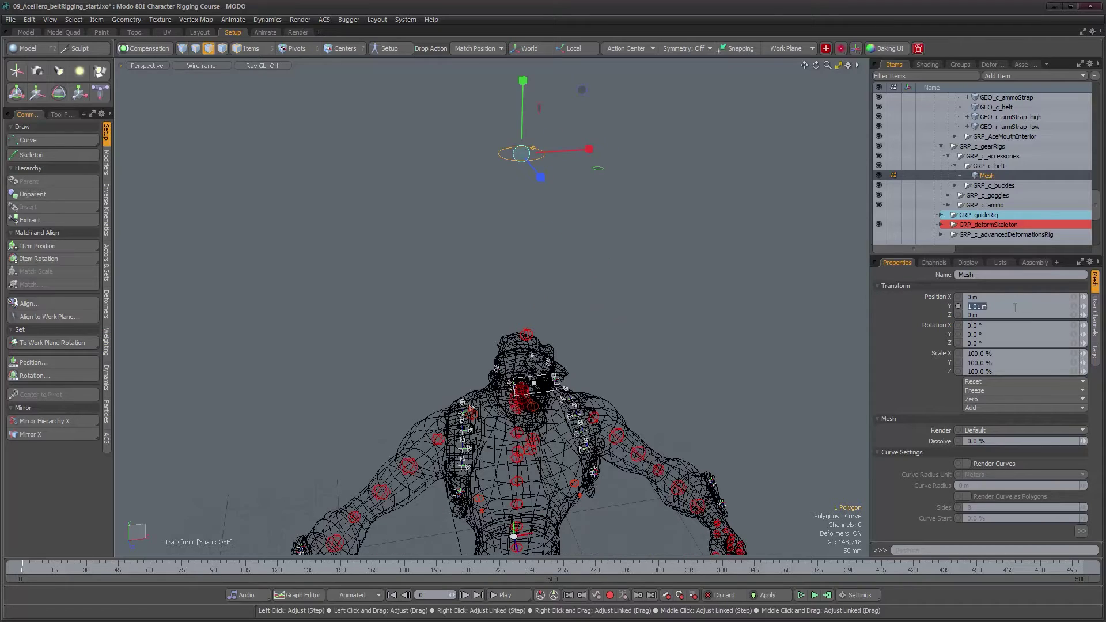
middle_click_drag(563, 522, 519, 305, "alt")
right_click_drag(519, 305, 663, 308, "alt")
left_click_drag(456, 311, 586, 366, "alt")
right_click_drag(583, 364, 542, 363, "alt")
mouse_move(541, 363)
left_mouse_down("alt")
mouse_move(539, 350)
mouse_move(698, 328)
mouse_move(815, 282)
left_mouse_up("alt")
key("ctrl+grave")
left_click(599, 352)
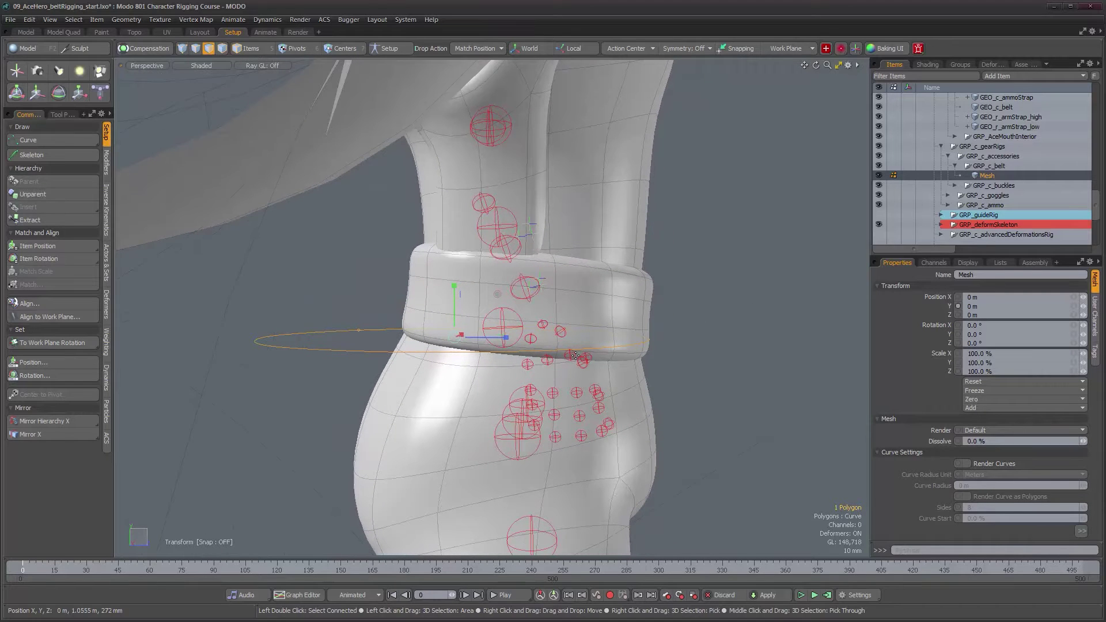
Step: Return to item selection and set the Mesh item's center to the center of its bounding box
key("5")
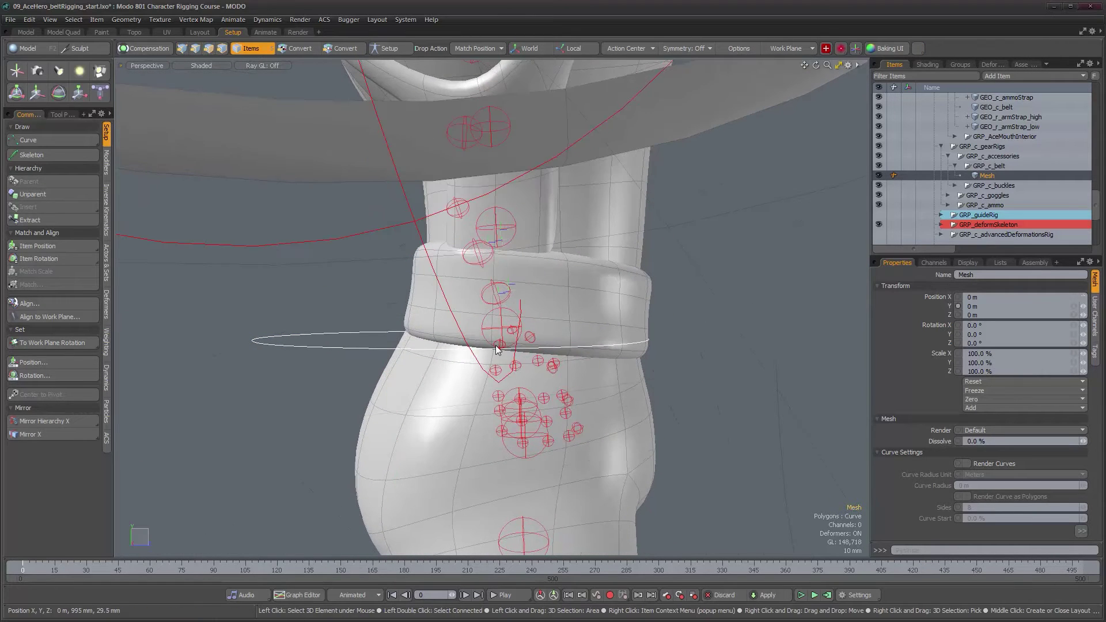
left_click_drag(364, 374, 488, 462, "ctrl+alt")
key("w")
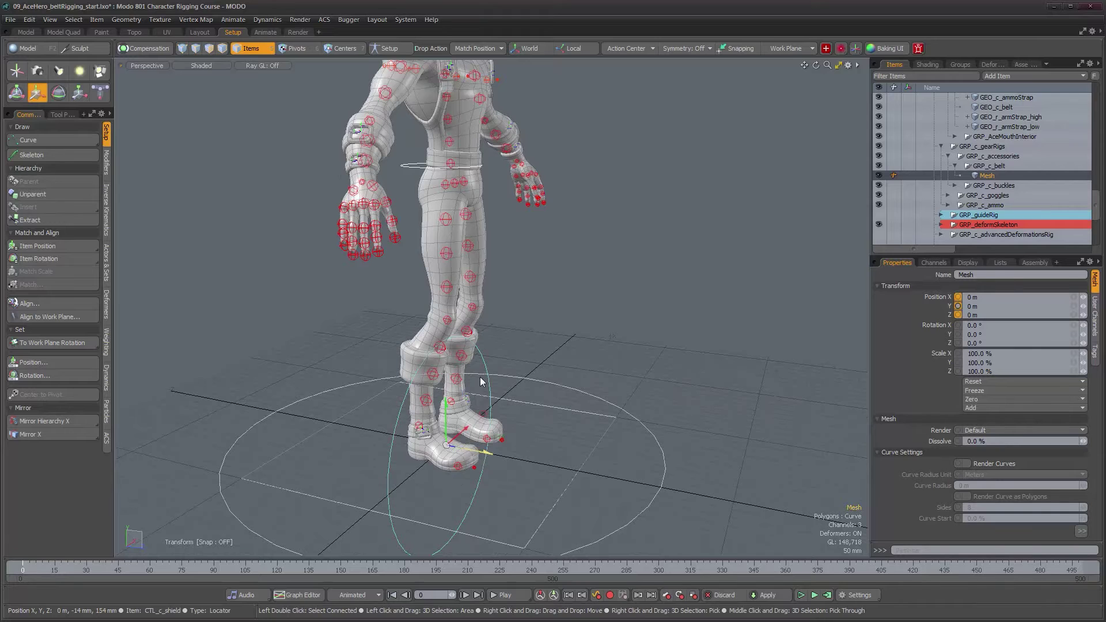
left_click_drag(479, 377, 447, 218, "alt")
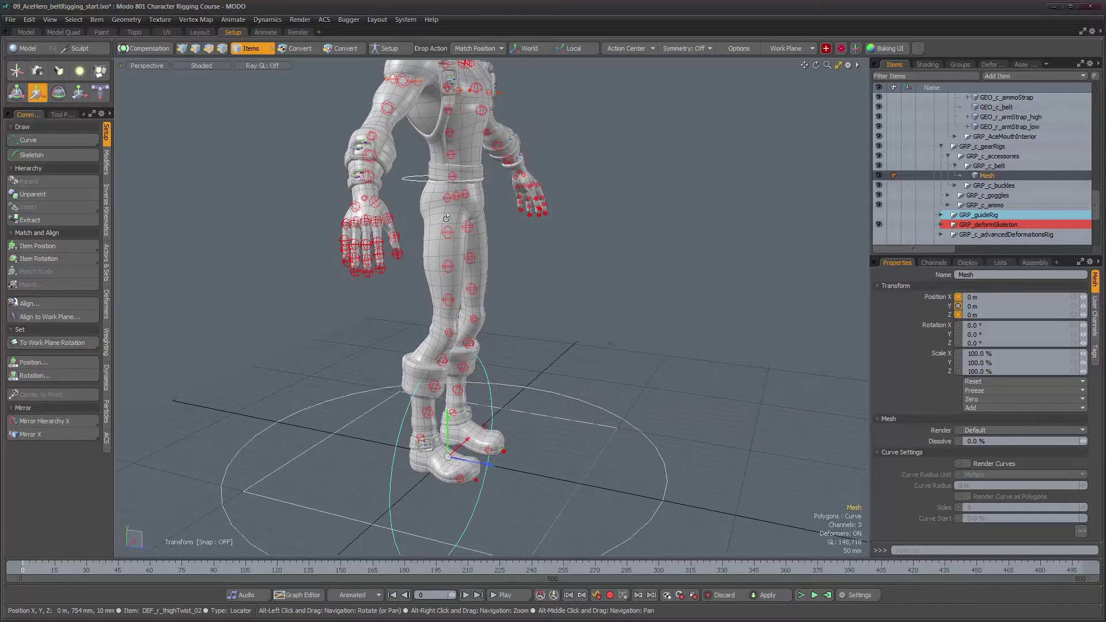
left_click(74, 20)
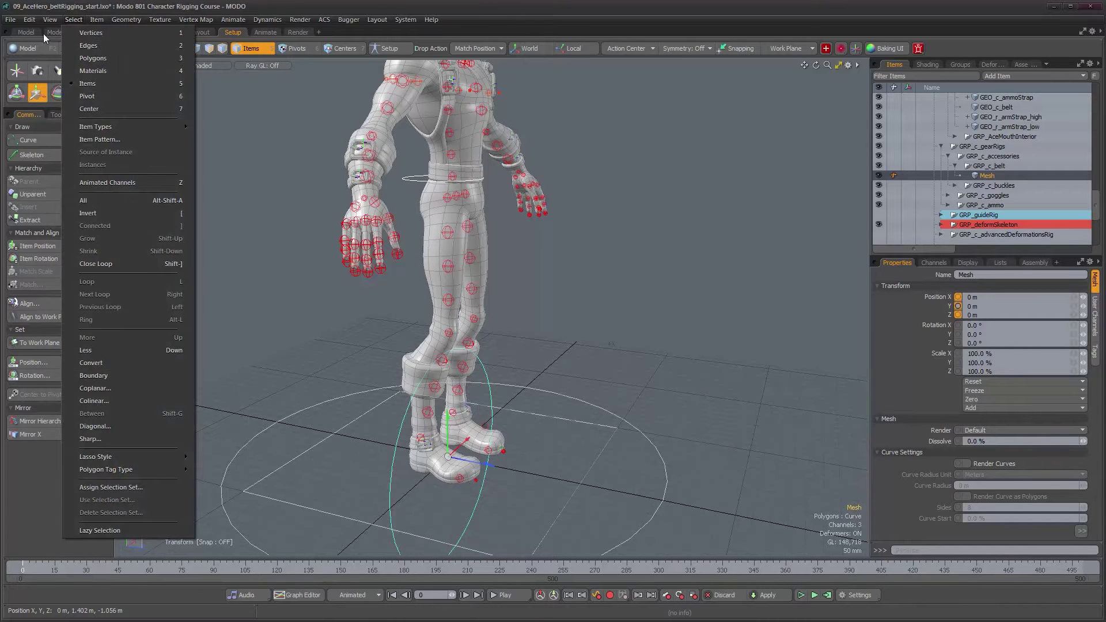
mouse_move(29, 19)
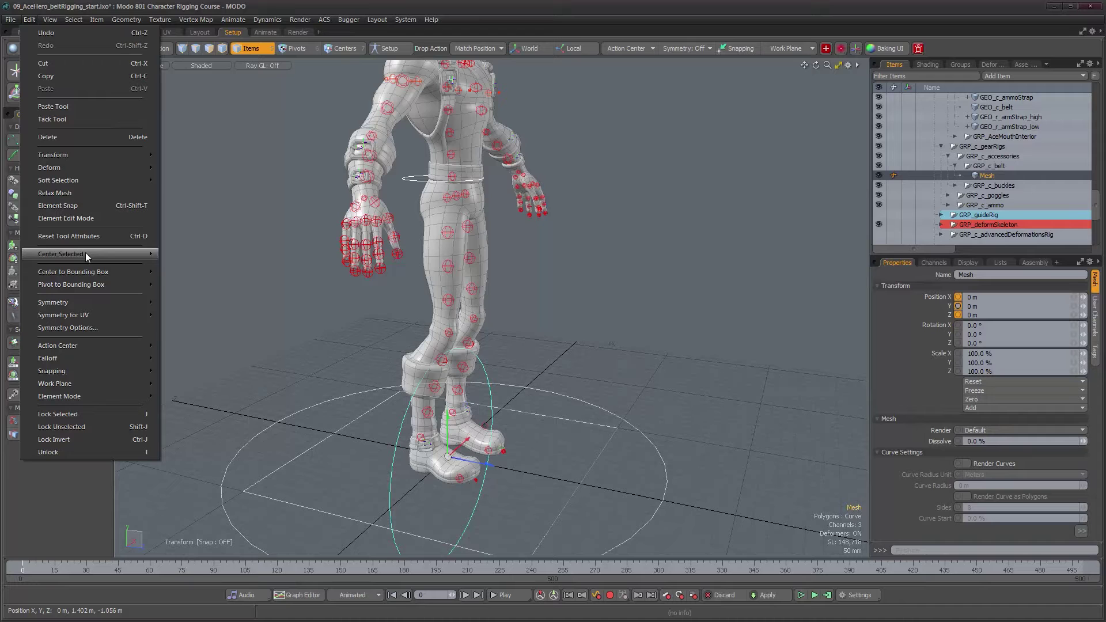
mouse_move(86, 271)
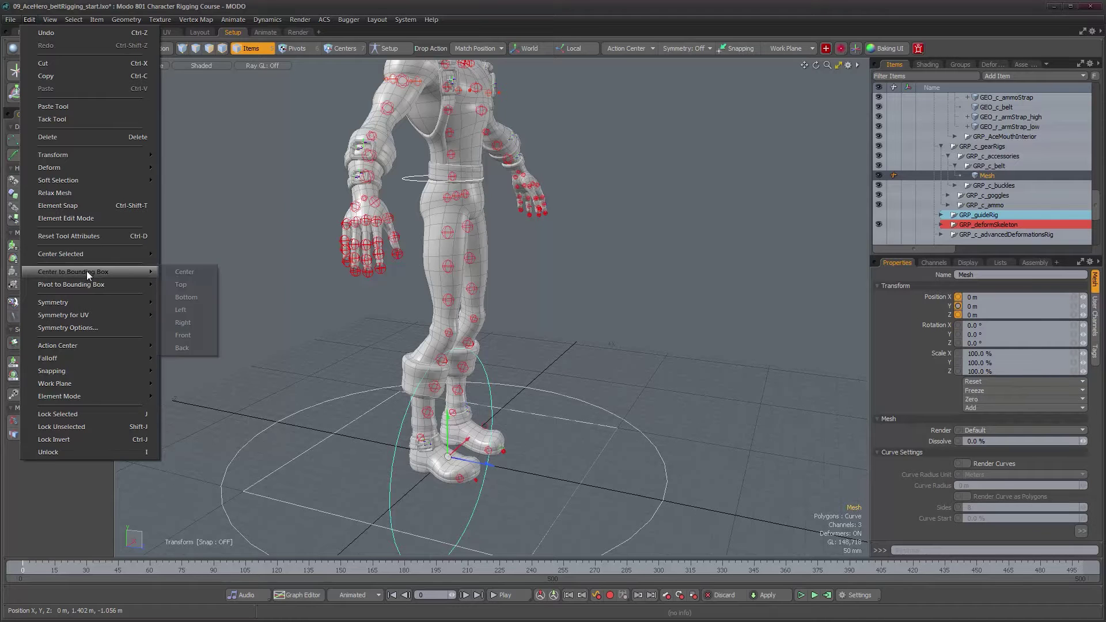
left_click(185, 271)
Step: Move the circular mesh item onto the belt, to a Y position of 1.031 m and Z of 54 mm
key("shift+a")
left_click_drag(461, 149, 483, 260, "alt")
left_click_drag(435, 214, 462, 217)
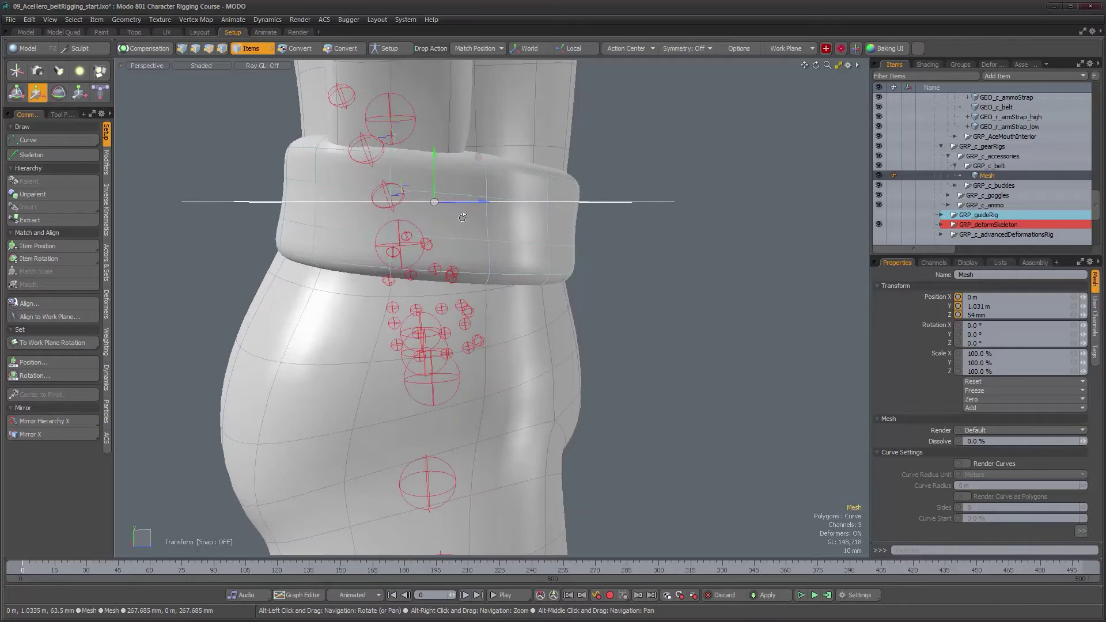
Step: Rotate the circle to 6.5° in X to match the belt's tilt and move it to a Y position of 1.022 m
key("e")
mouse_move(484, 178)
left_mouse_down()
mouse_move(488, 203)
mouse_move(487, 191)
left_mouse_up()
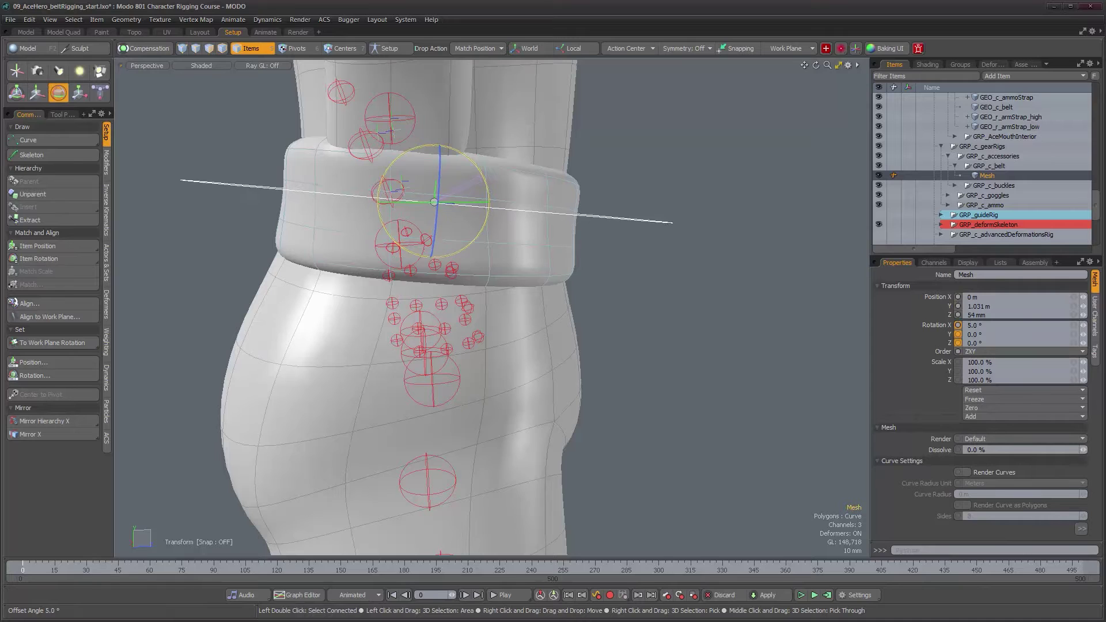
left_click_drag(481, 182, 440, 181)
key("w")
left_click_drag(589, 231, 544, 252, "alt")
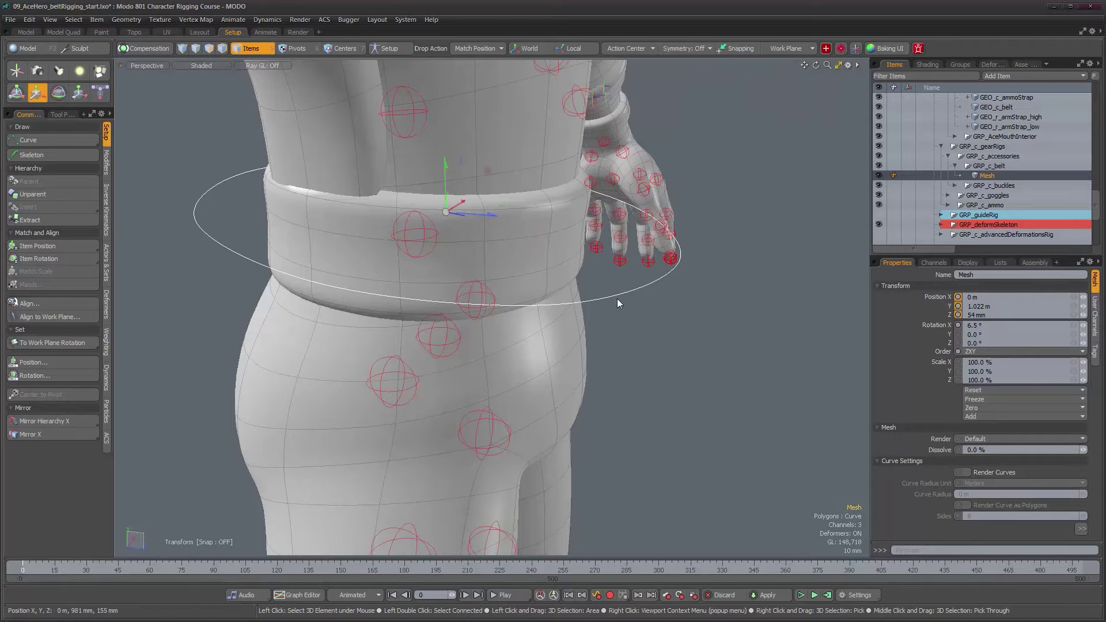
Step: Scale the circular curve's polygon in depth and width so it fits closely around the character's belt
key("3")
left_click_drag(607, 336, 640, 317, "alt")
key("r")
left_click_drag(437, 218, 416, 218)
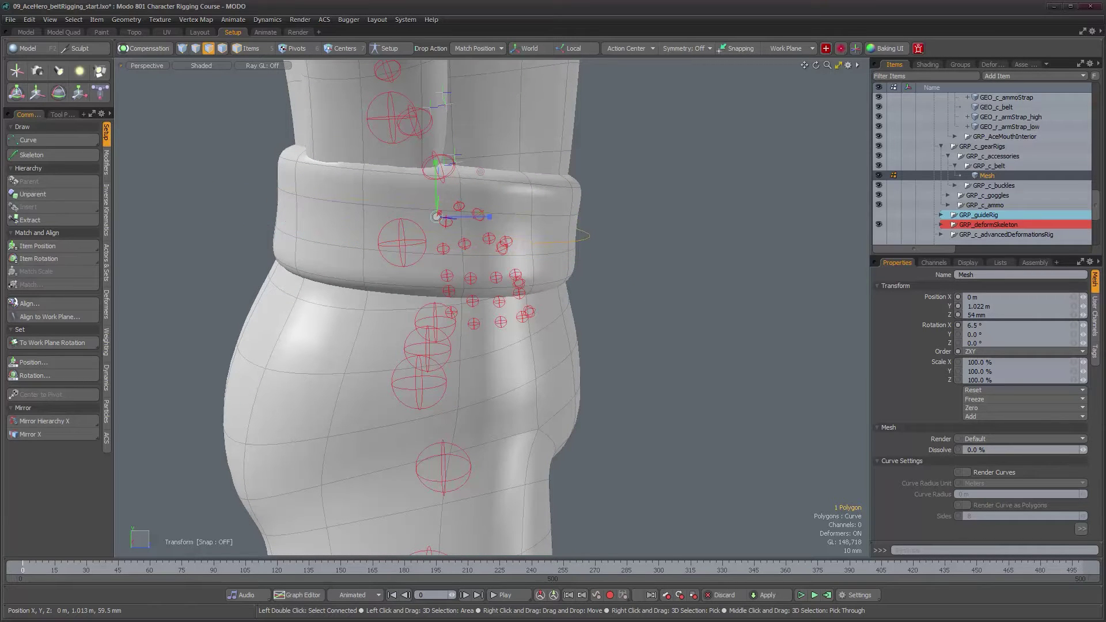
left_click_drag(469, 254, 505, 226, "alt")
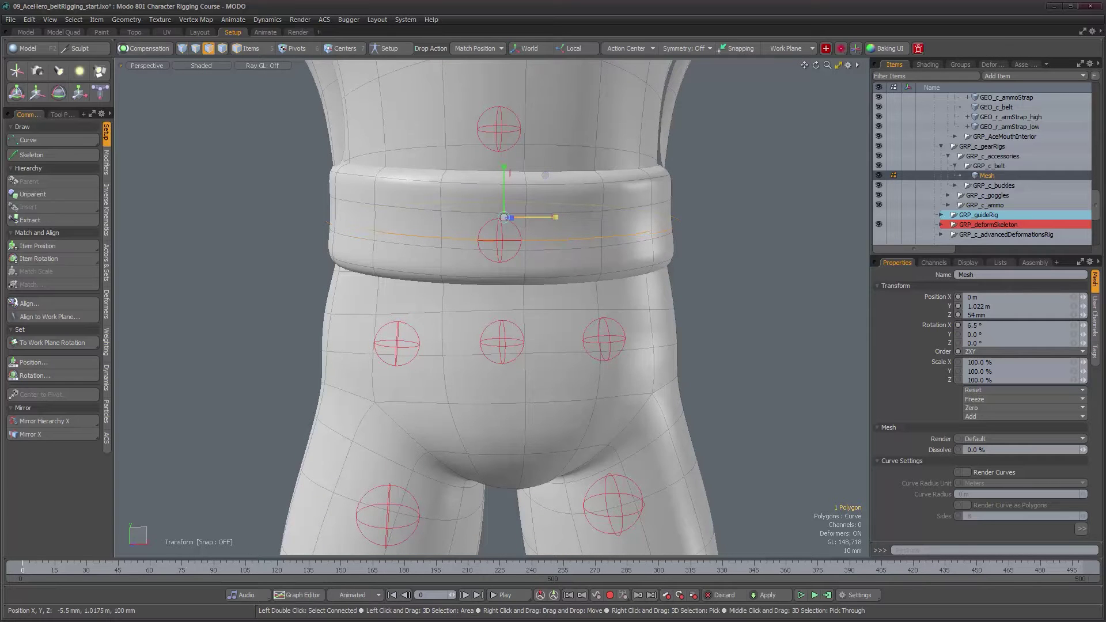
left_click_drag(467, 247, 469, 253, "alt")
right_click_drag(494, 266, 489, 268, "alt")
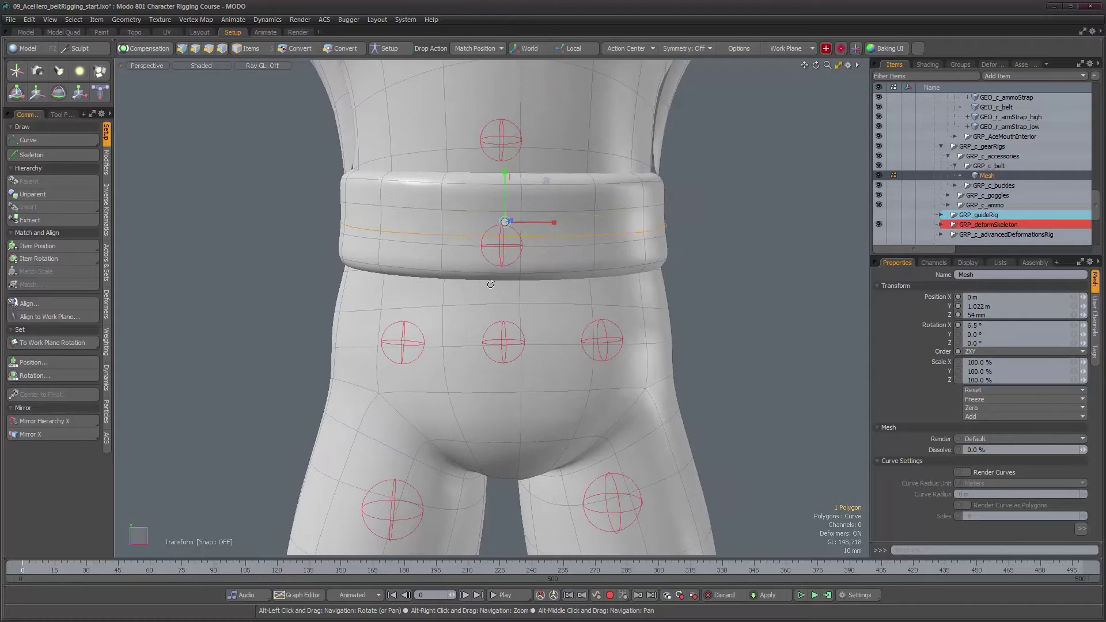
Step: Switch the action axis to Local and scale the curve polygon along the belt's depth to refine its fit
left_click_drag(491, 284, 484, 239, "alt")
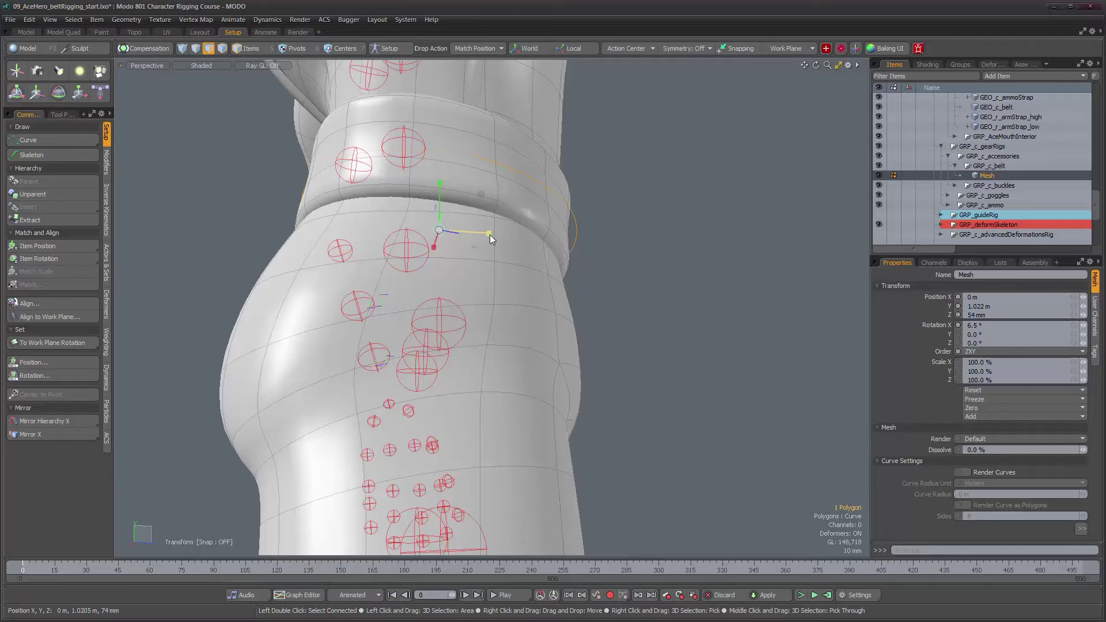
left_click_drag(490, 233, 445, 189, "alt")
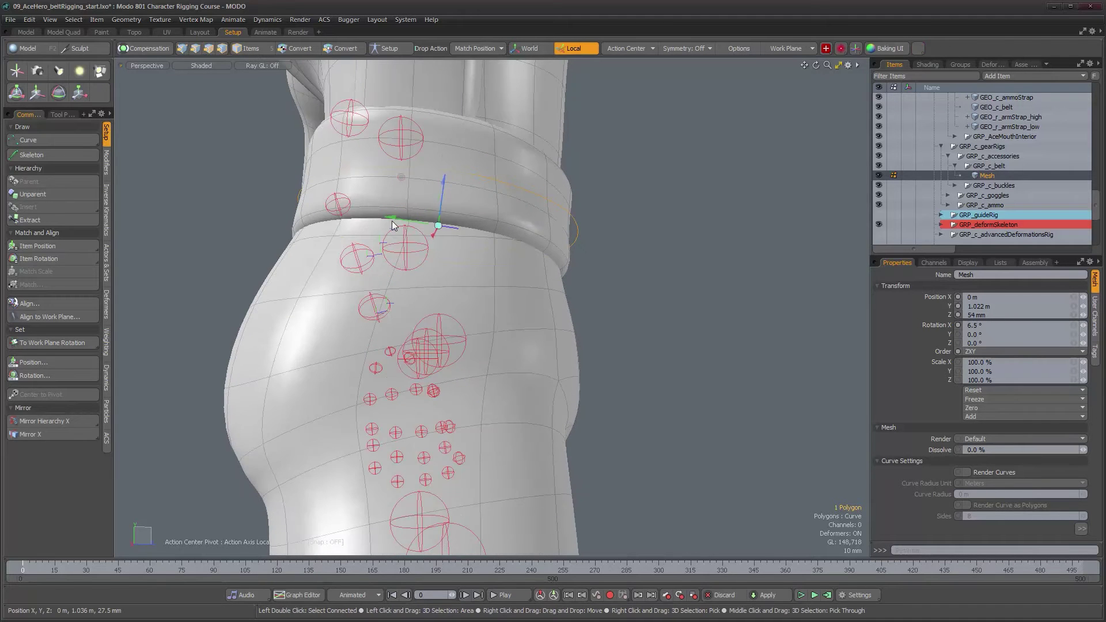
left_click_drag(392, 218, 388, 218)
left_click_drag(389, 220, 573, 279, "alt")
right_click_drag(573, 279, 537, 278, "alt")
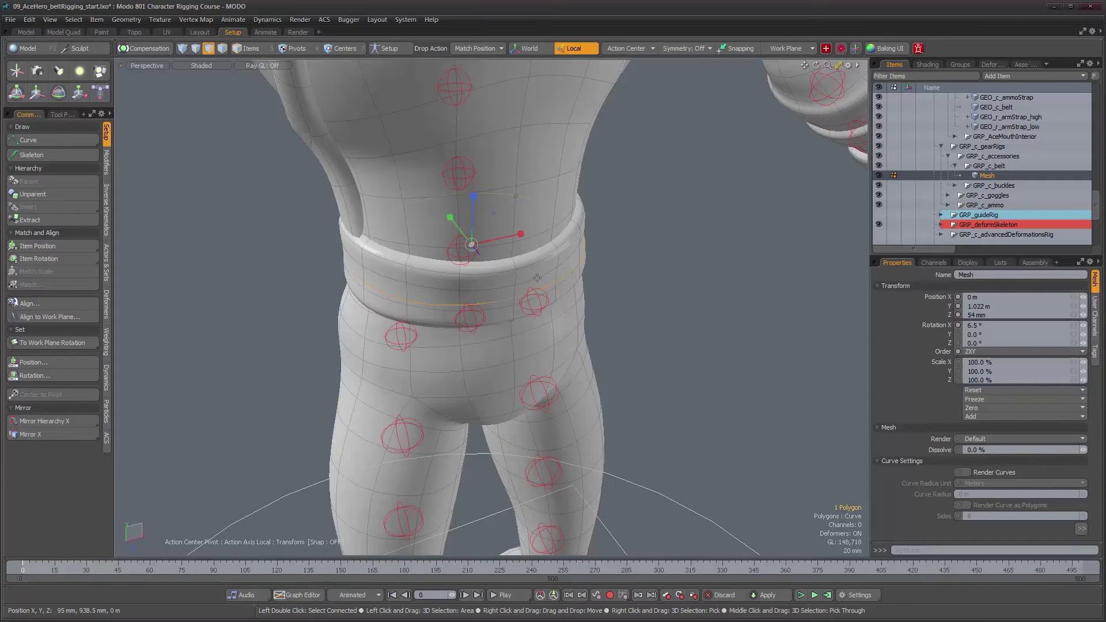
Step: Return to item selection and rename the circular Mesh item as CRV_c_beltRiders
key("5")
left_click_drag(537, 279, 603, 276, "alt")
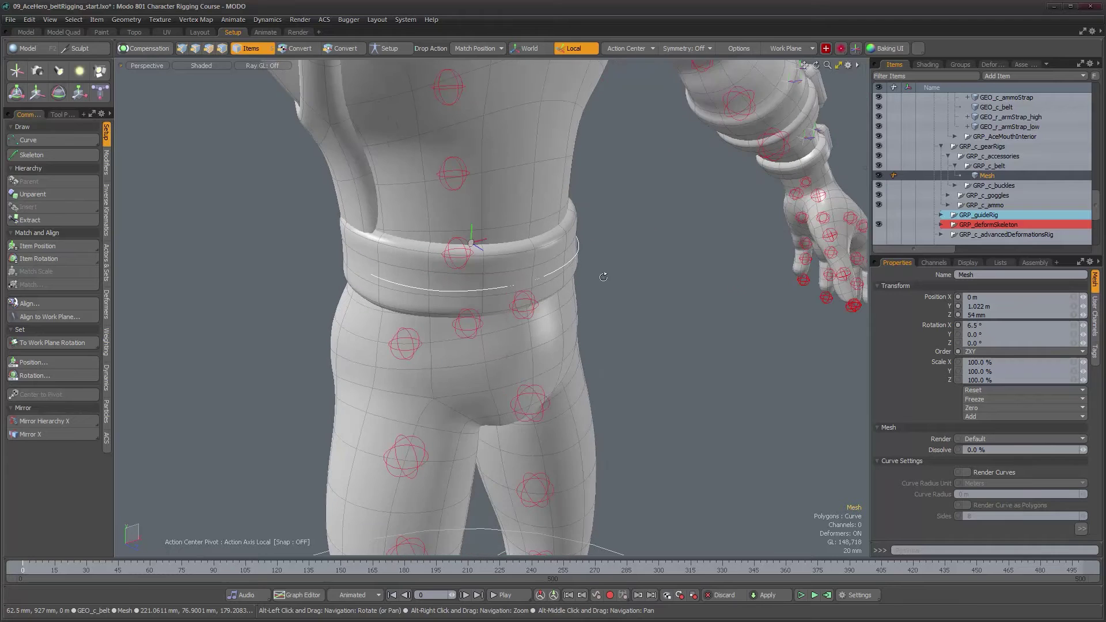
double_click(991, 176)
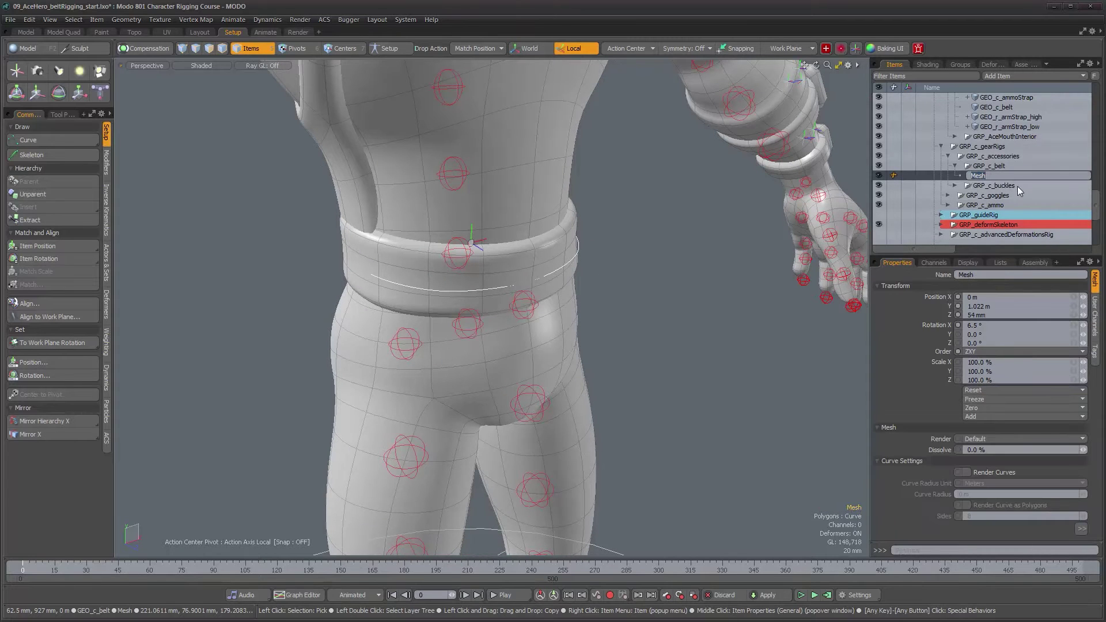
type("CRV_c_beltRider")
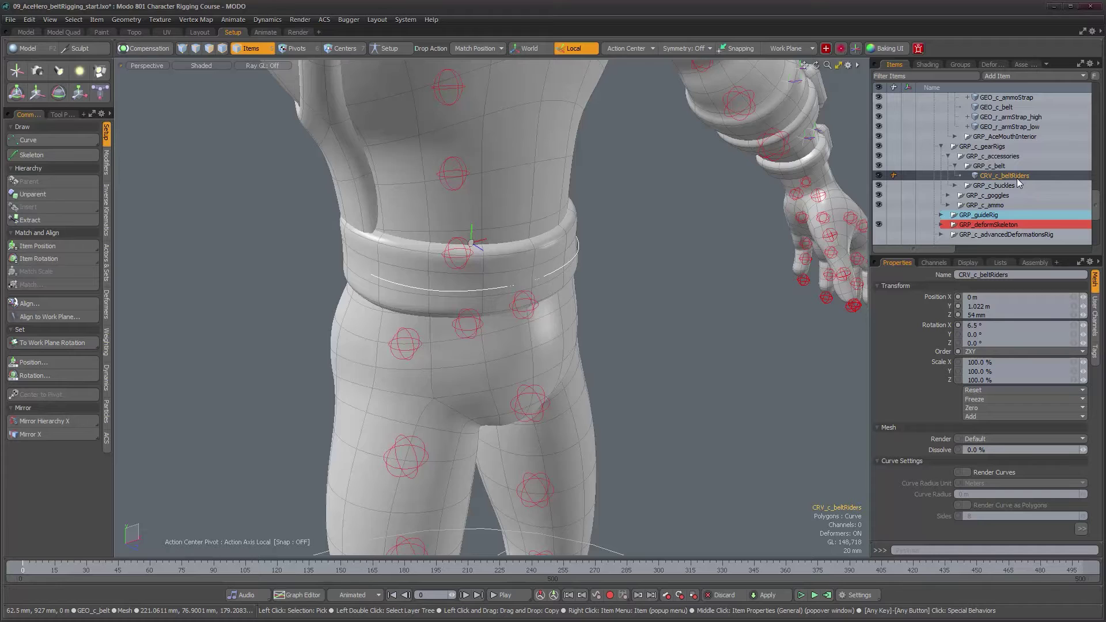
Step: Duplicate the CRV_c_beltRiders curve and scale the copy's polygon down to a smaller ring inside the belt
left_click_drag(529, 275, 544, 287, "alt")
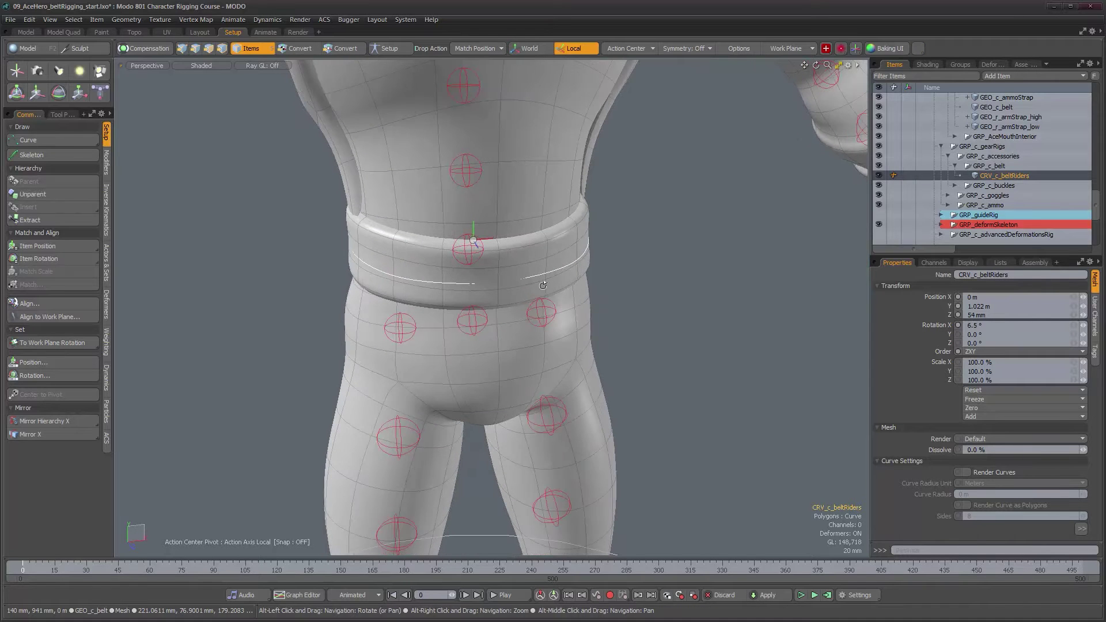
key("ctrl+d")
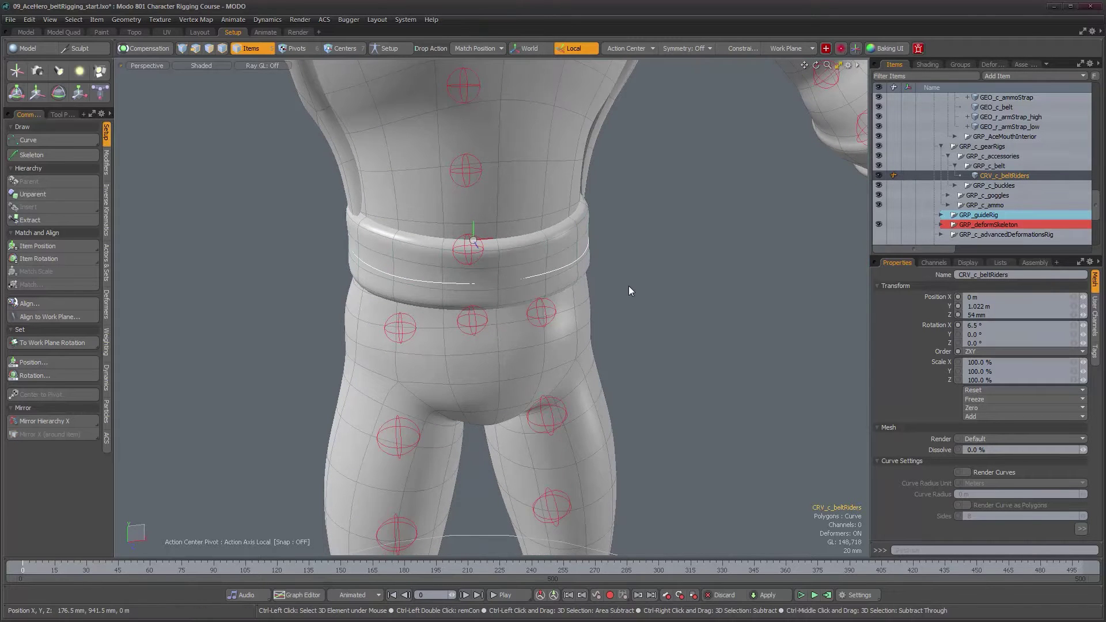
right_click_drag(579, 255, 627, 262, "alt")
left_click_drag(627, 262, 642, 266, "alt")
left_click(878, 175)
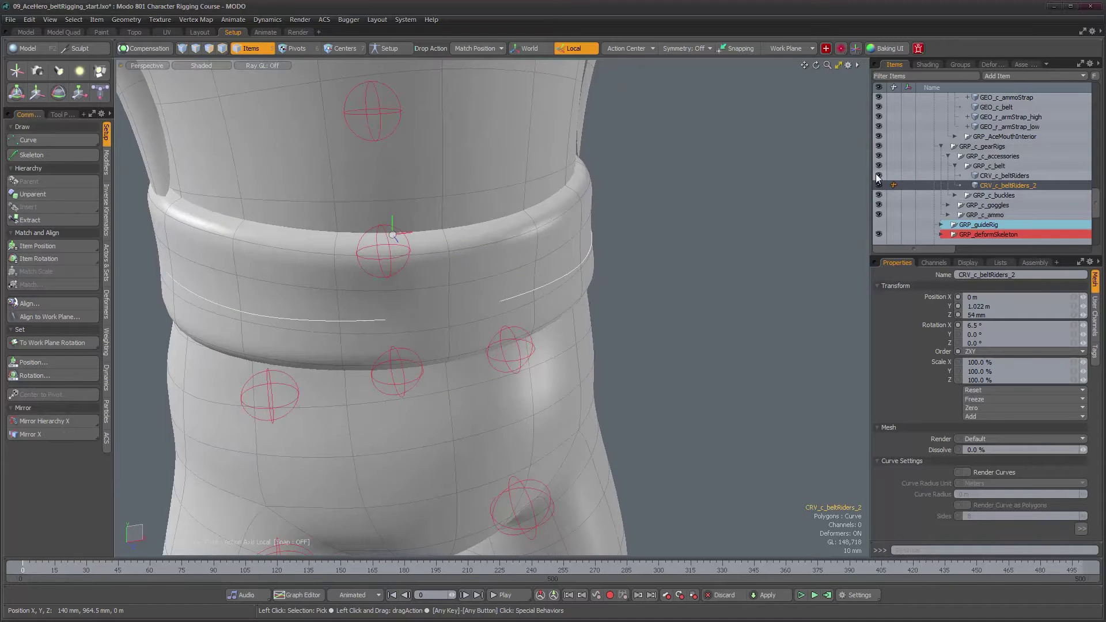
left_click_drag(495, 344, 455, 346, "alt")
key("3")
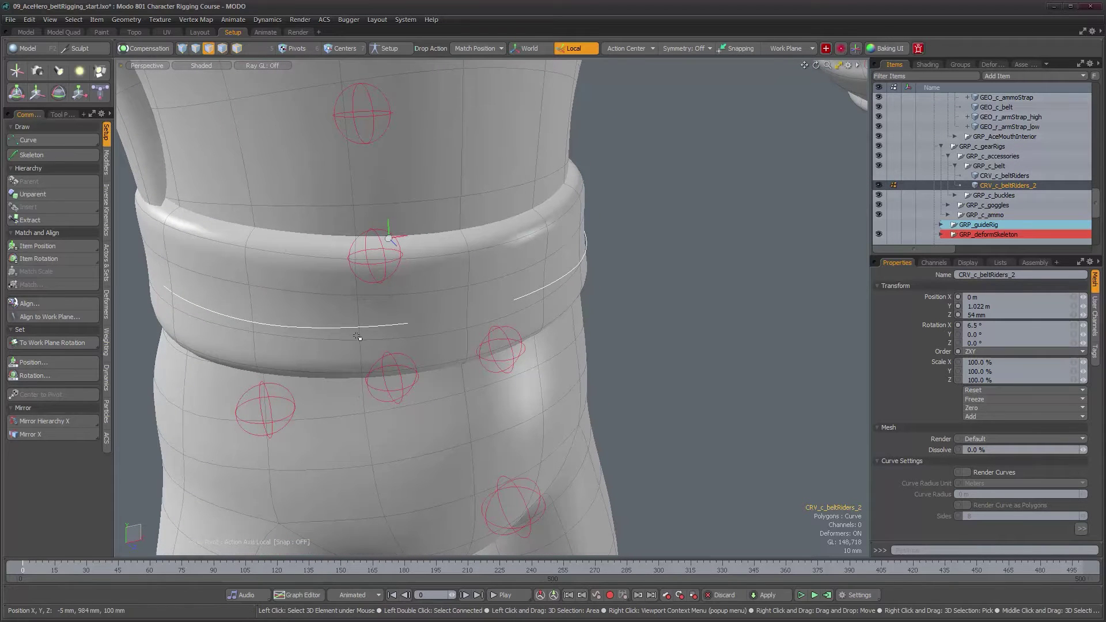
left_click_drag(409, 377, 547, 368, "alt")
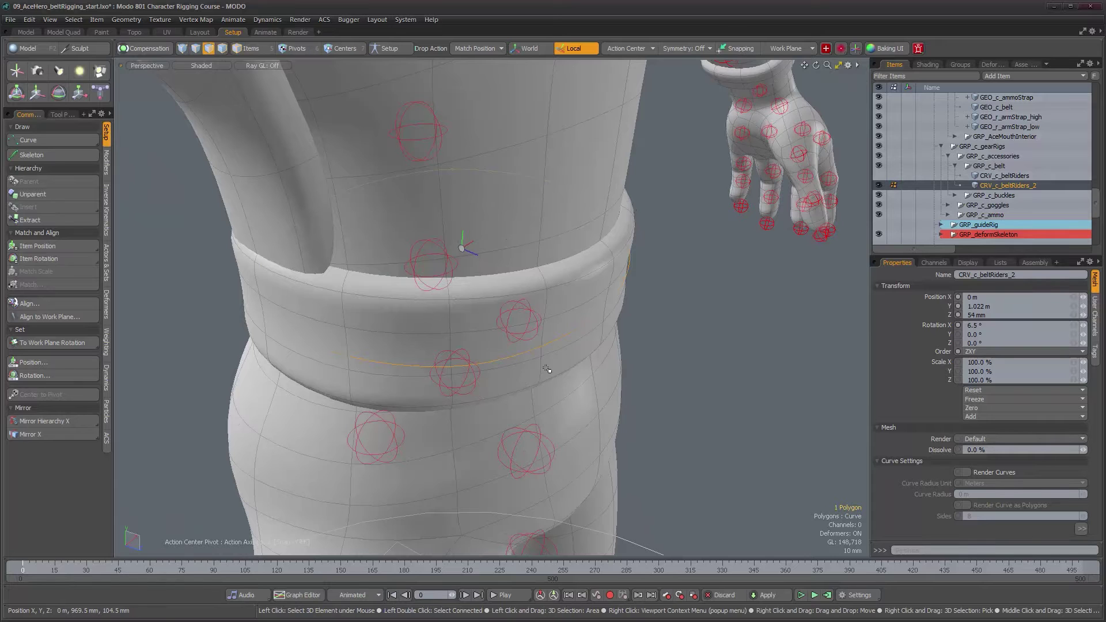
key("y")
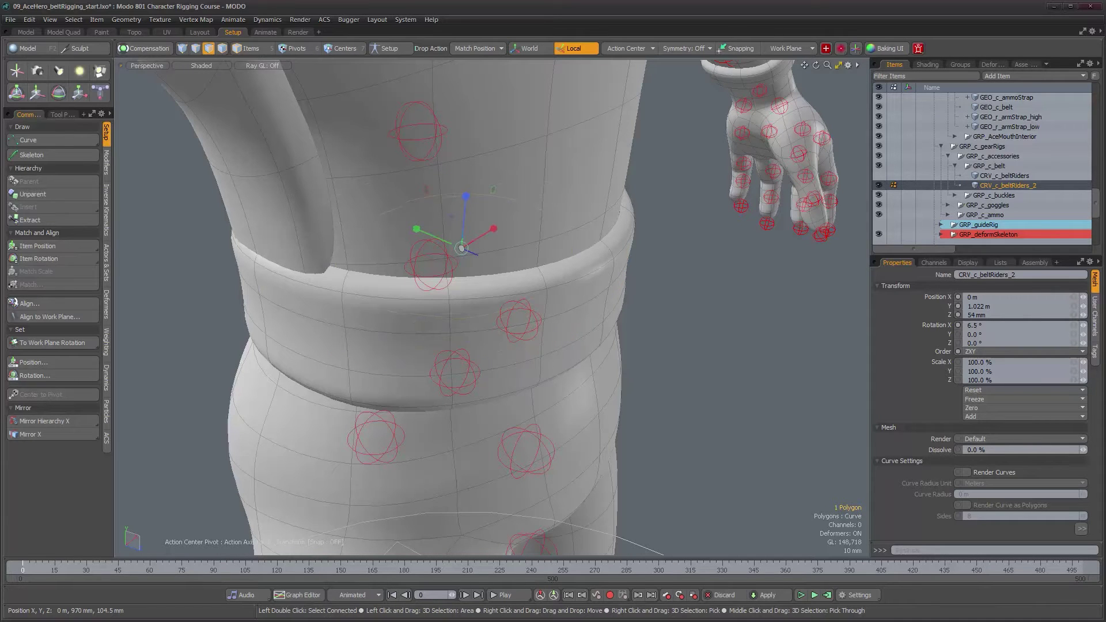
left_click_drag(846, 223, 794, 248, "alt")
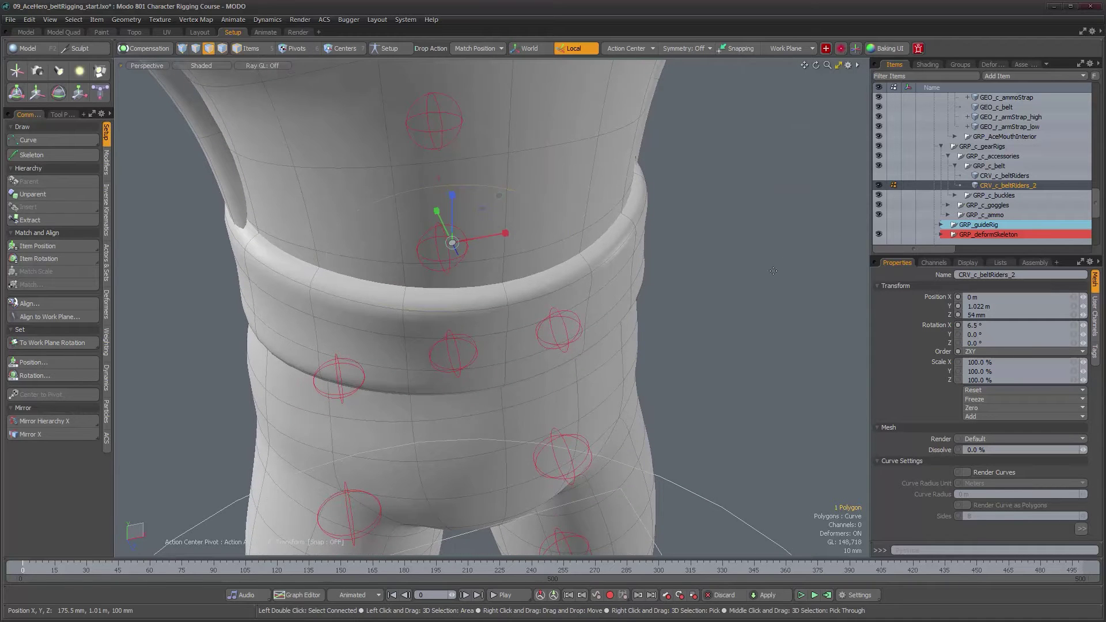
Step: Return to item selection and rename the duplicated curve as CRV_c_beltUpVectors
key("5")
double_click(1039, 186)
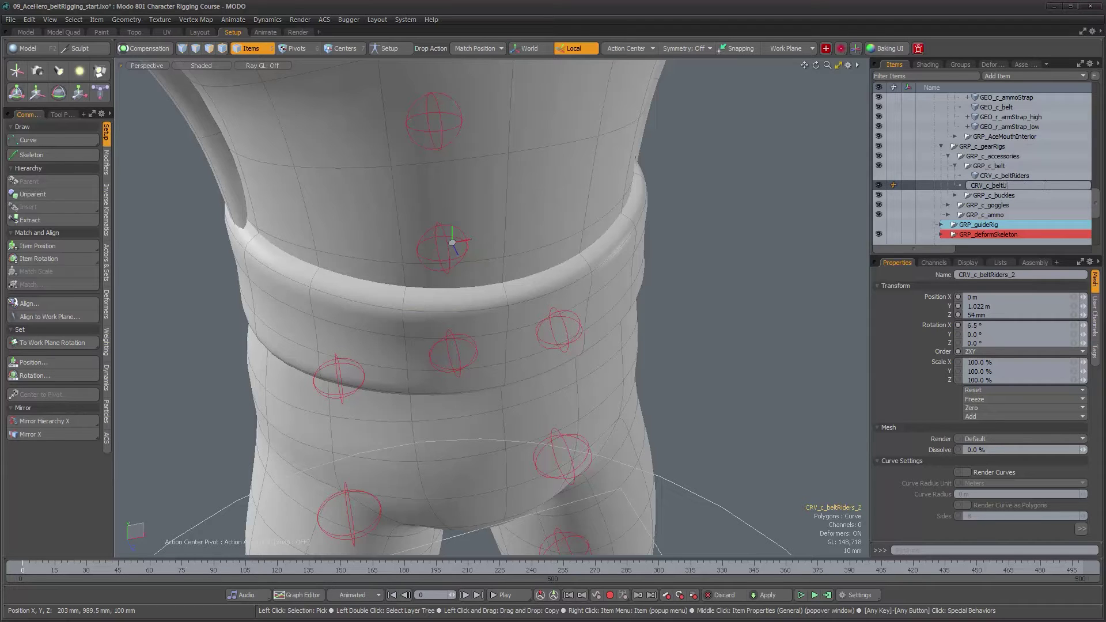
type("UpVectors")
key("Return")
left_click_drag(562, 347, 536, 348, "alt")
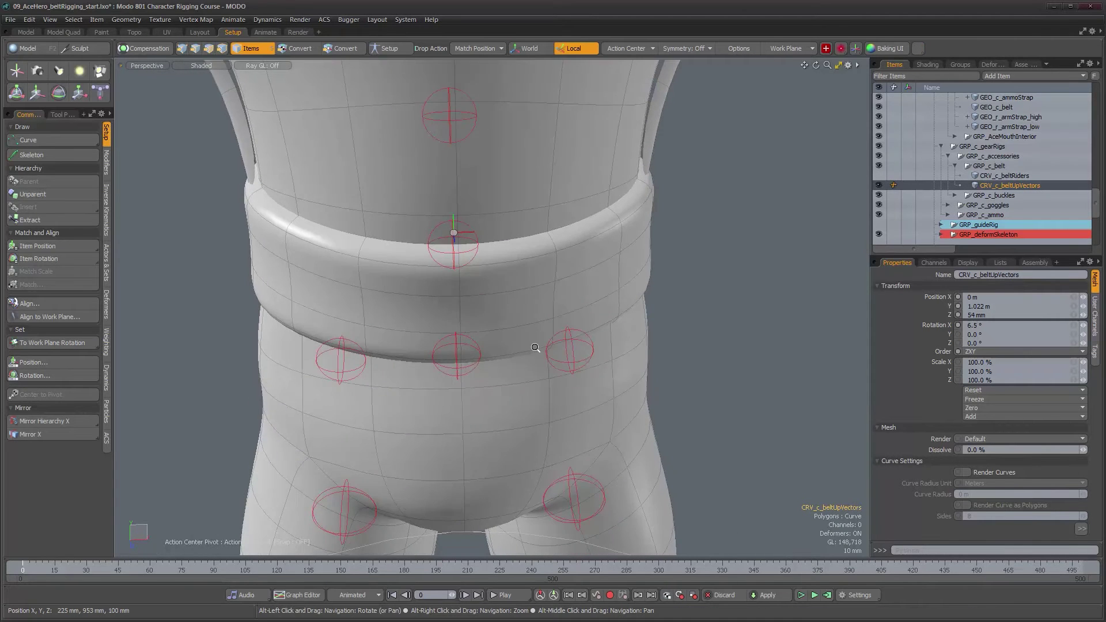
Step: Select the CRV_c_beltRiders curve and examine how it sits around the belt from several angles
right_click_drag(535, 347, 506, 347, "alt")
left_click_drag(590, 348, 570, 309, "alt")
right_click_drag(571, 309, 533, 313, "alt")
left_click_drag(546, 314, 542, 333, "alt")
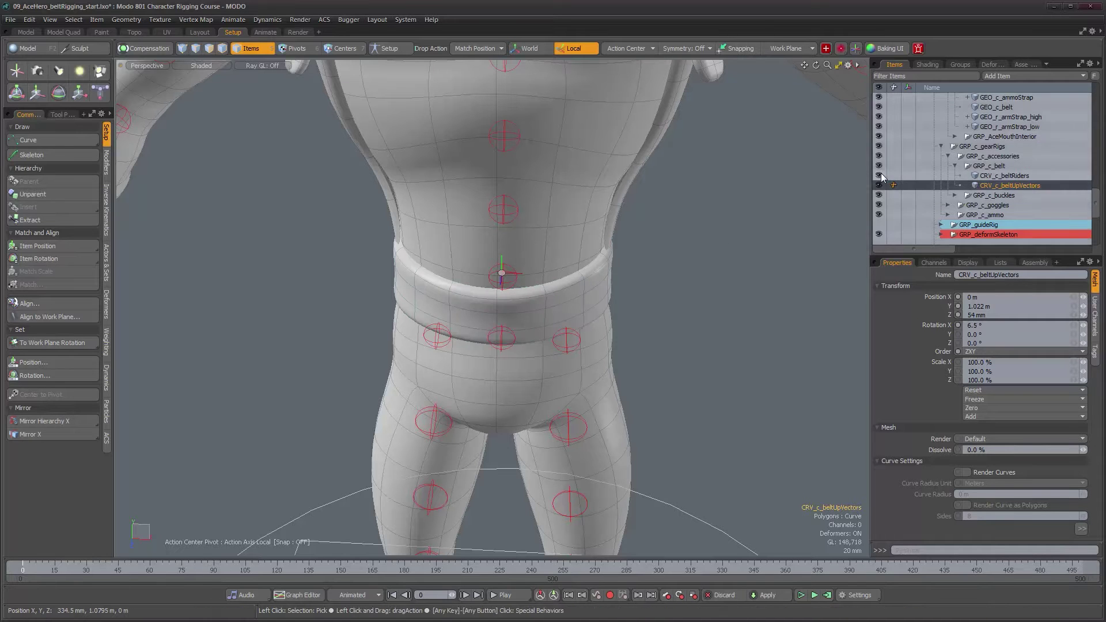
left_click(582, 317)
left_click_drag(570, 341, 547, 321, "alt")
left_click_drag(455, 327, 494, 327, "alt")
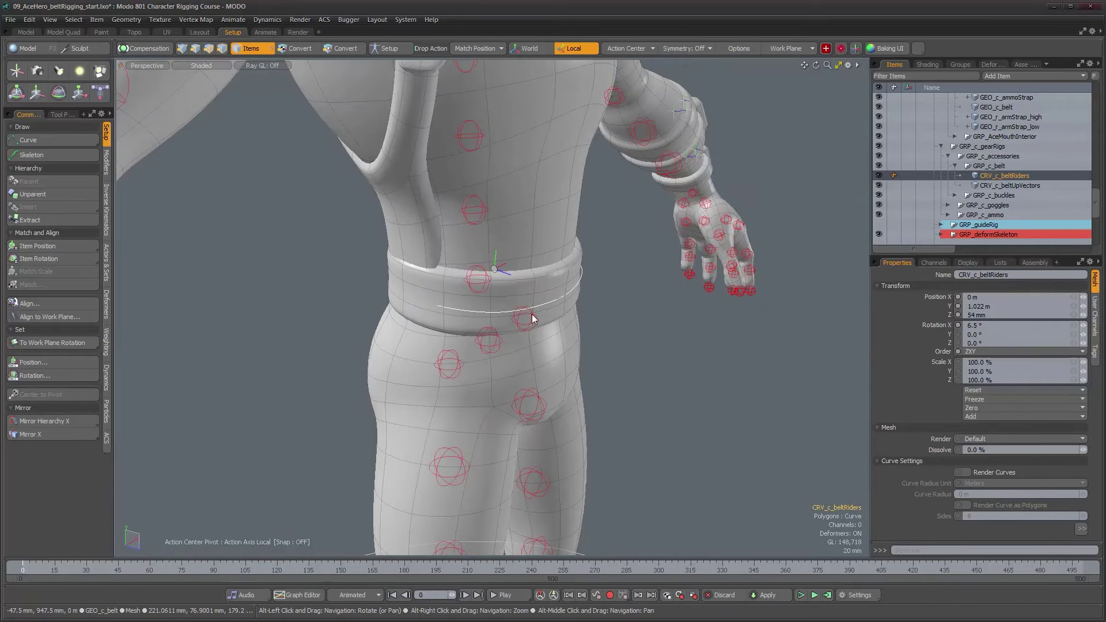
left_click_drag(398, 298, 669, 297, "alt")
right_click_drag(576, 299, 620, 248, "alt")
middle_click_drag(620, 229, 613, 249, "alt")
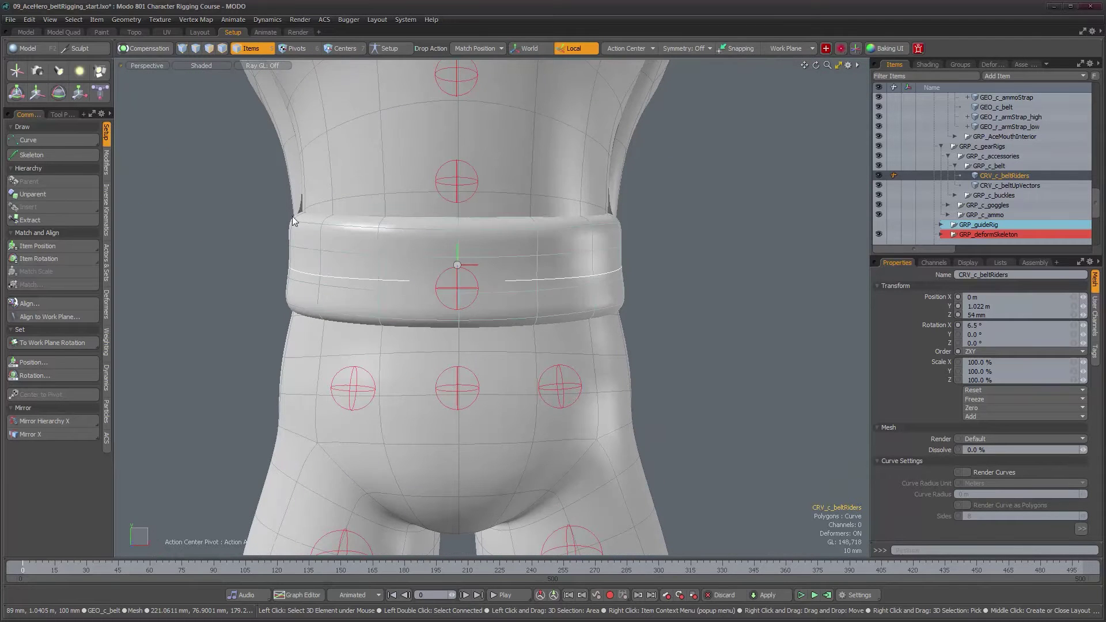
left_click_drag(501, 311, 570, 322, "alt")
scroll(492, 312, "down", 4)
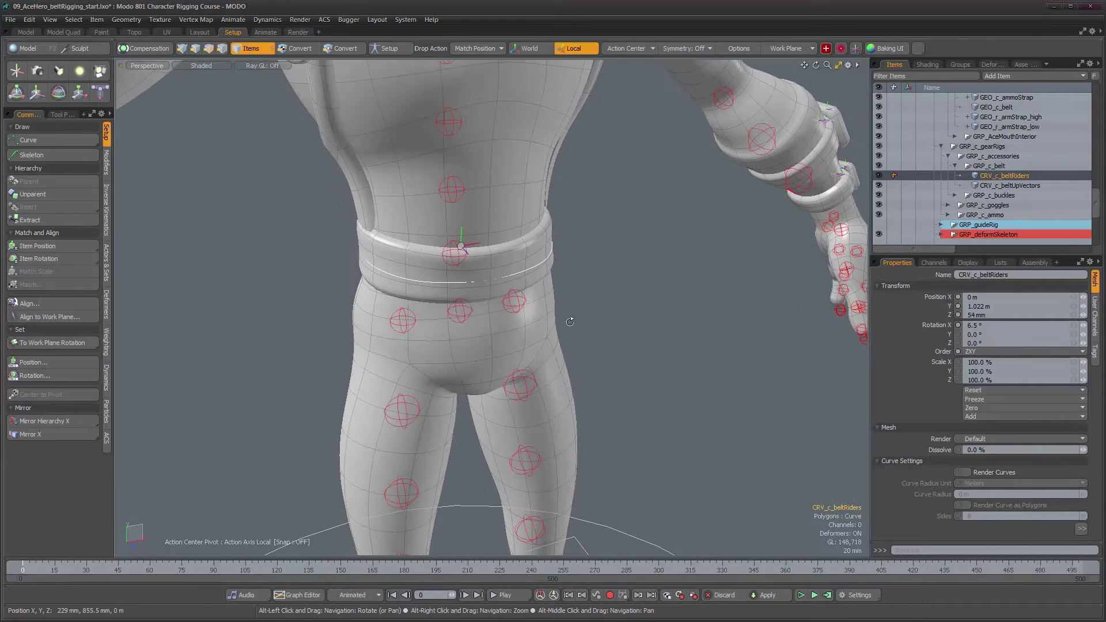
Step: Add a new locator and parent it under the GRP_c_belt group
key("n")
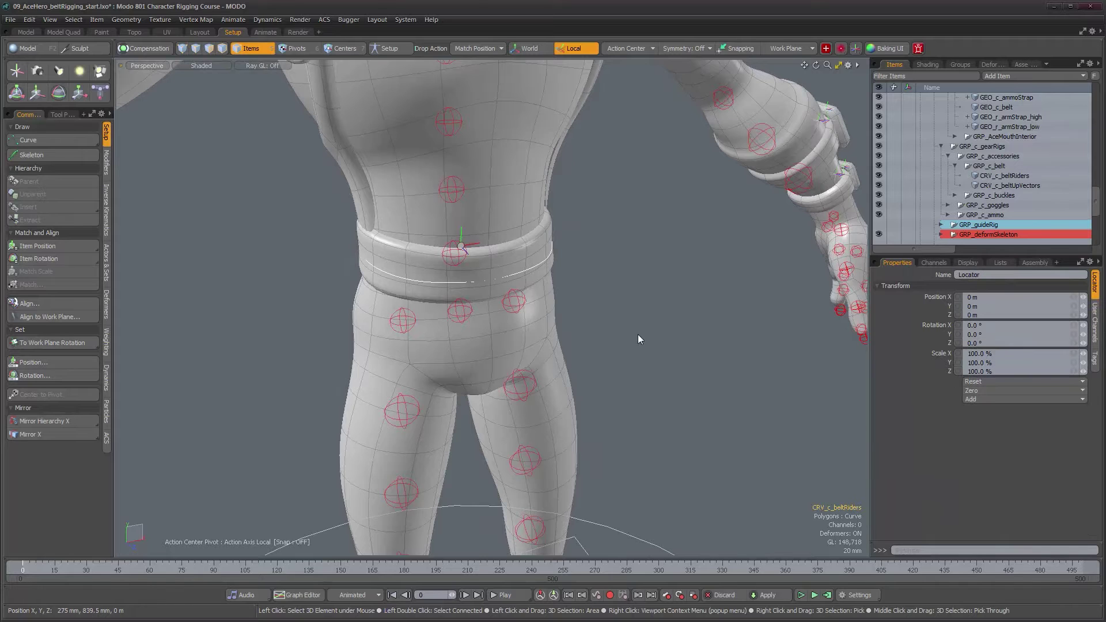
scroll(1069, 201, "down", 4)
left_click_drag(947, 240, 990, 127)
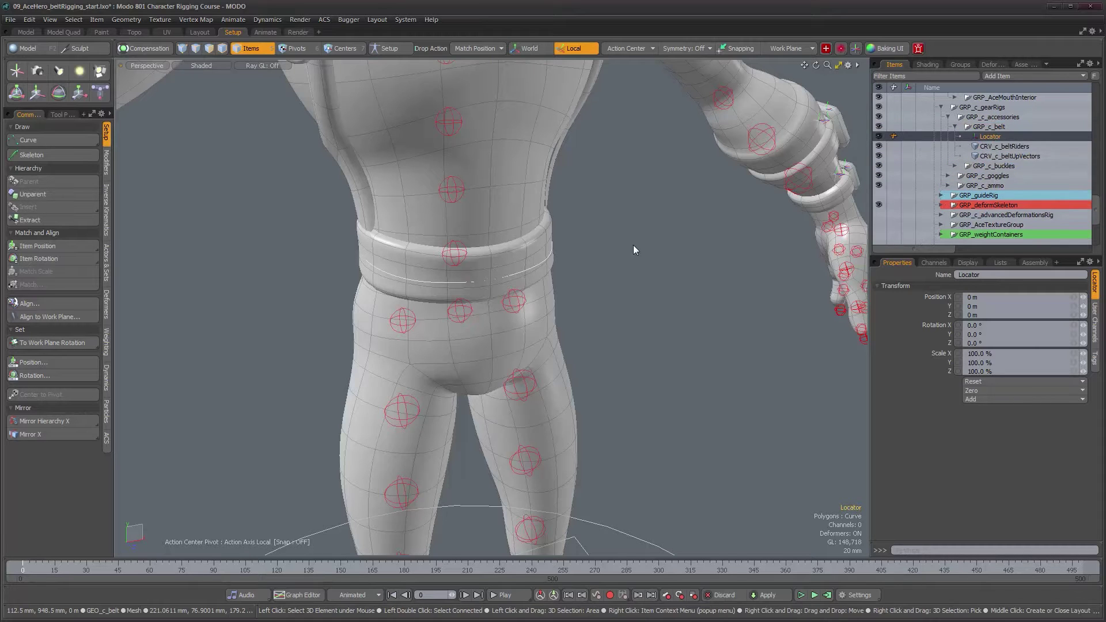
Step: Match the locator's position to the CRV_c_beltRiders curve with the Match Position drop action
left_click(464, 49)
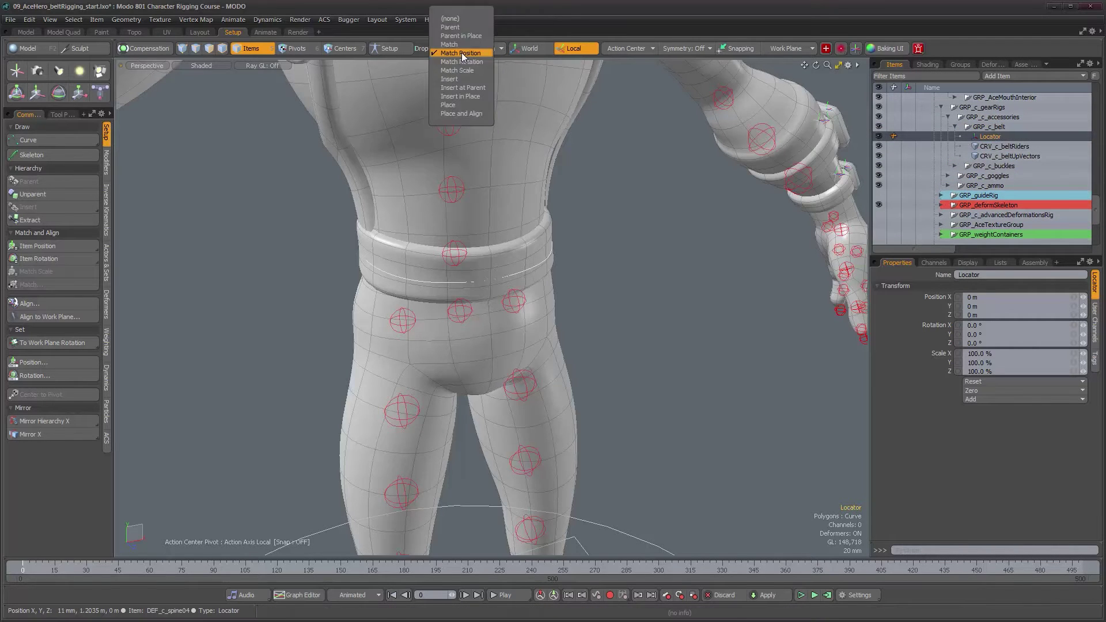
left_click(462, 53)
scroll(482, 235, "up", 5)
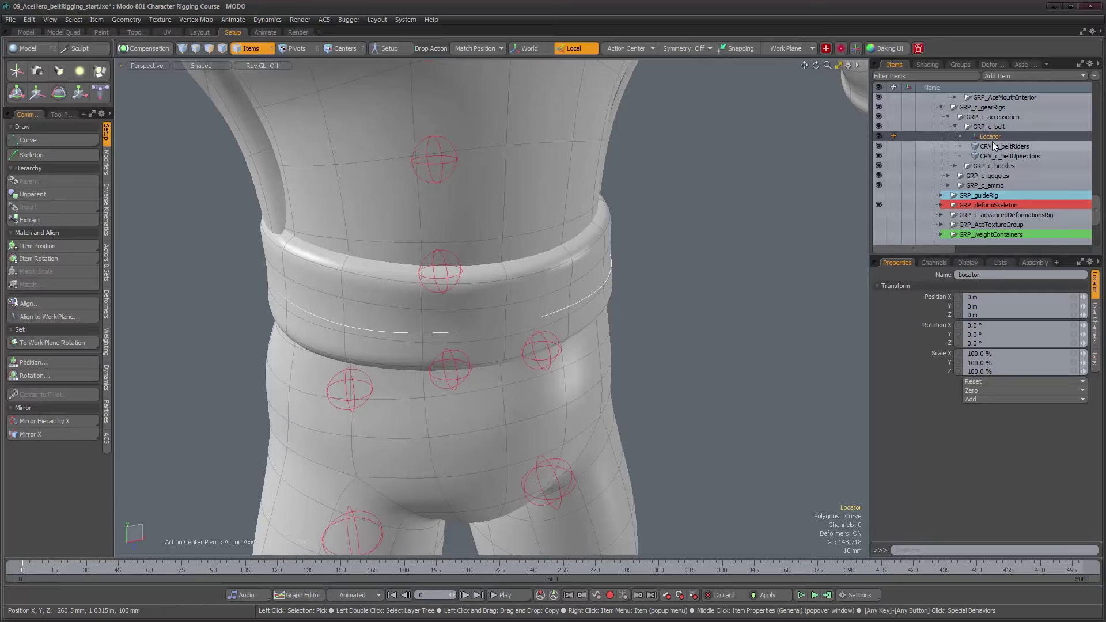
left_click_drag(586, 296, 499, 306)
right_click_drag(498, 306, 398, 299, "alt")
left_click_drag(397, 299, 437, 296, "alt")
Step: Set the locator's display size to 0.3
left_click(973, 266)
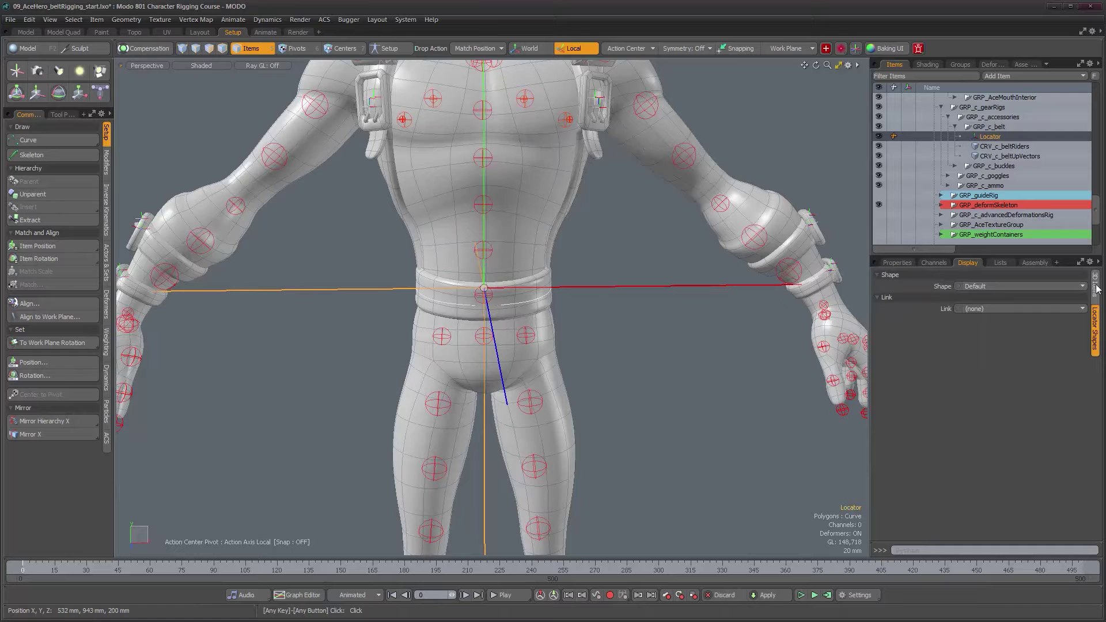
left_click(1095, 285)
mouse_move(1083, 308)
left_mouse_down()
mouse_move(1049, 308)
mouse_move(1073, 308)
left_mouse_up()
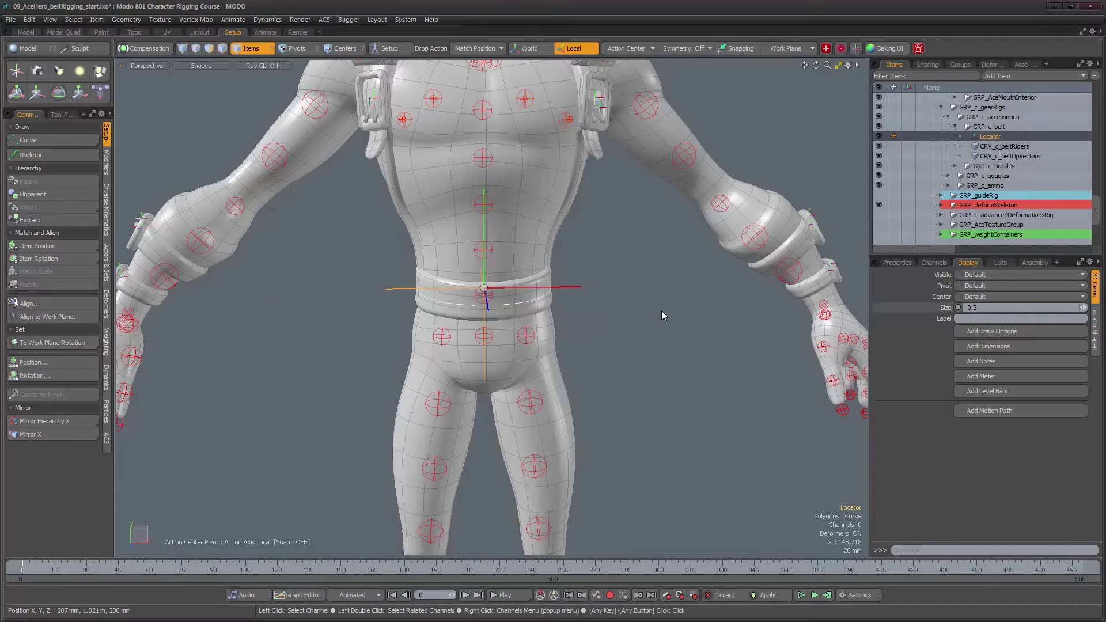
left_click_drag(497, 298, 579, 300, "alt")
right_click_drag(579, 299, 801, 217, "alt")
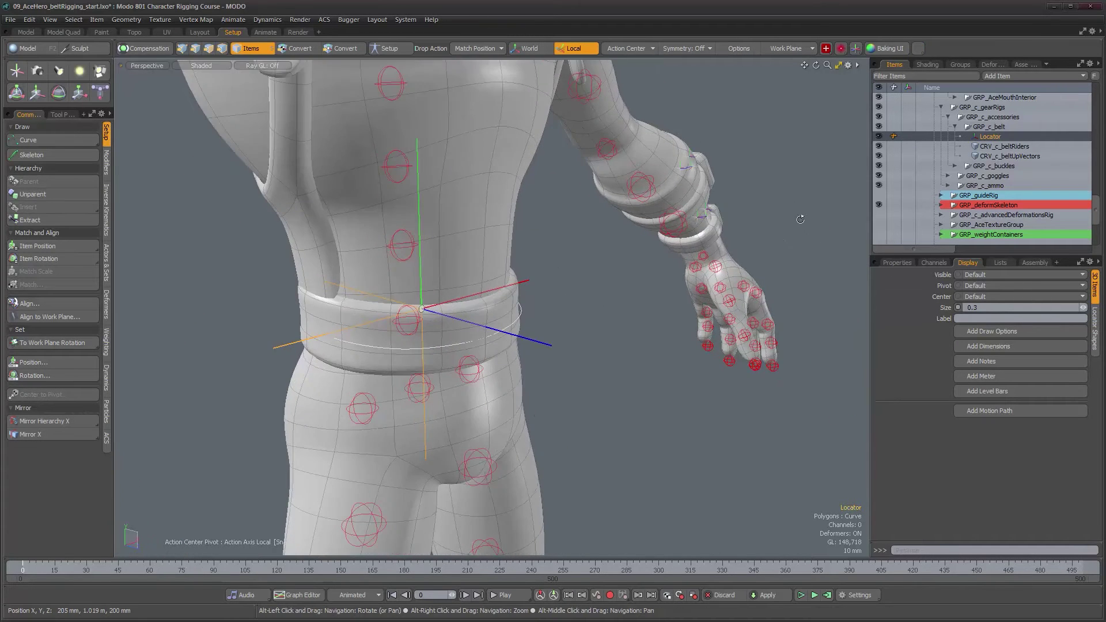
Step: Rename the locator in GRP_c_belt as PAR_c_beltControls
double_click(995, 137)
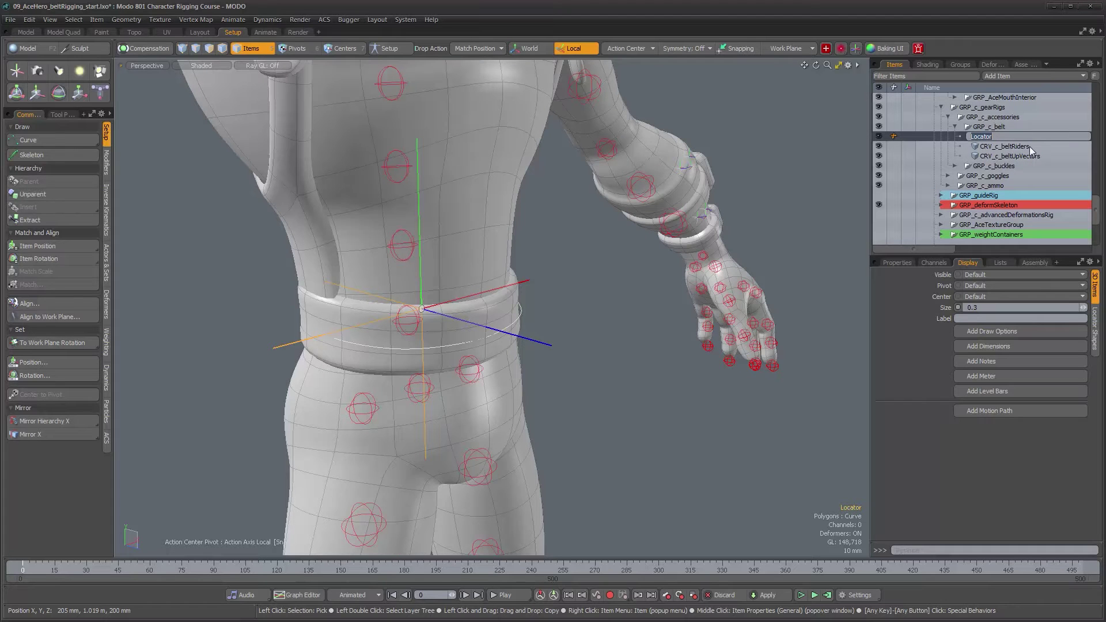
type("PAR_c_beltControls")
key("Return")
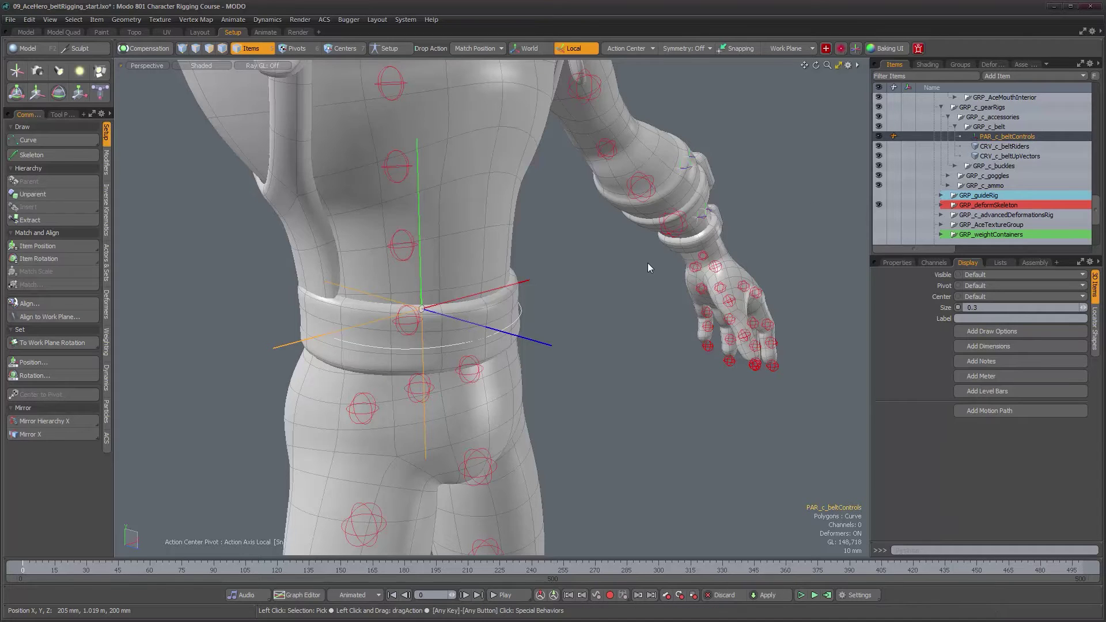
Step: Switch the viewport to wireframe display and examine the rider and up-vector curves around the PAR_c_beltControls locator
left_click_drag(541, 329, 472, 330, "alt")
scroll(472, 332, "up", 1)
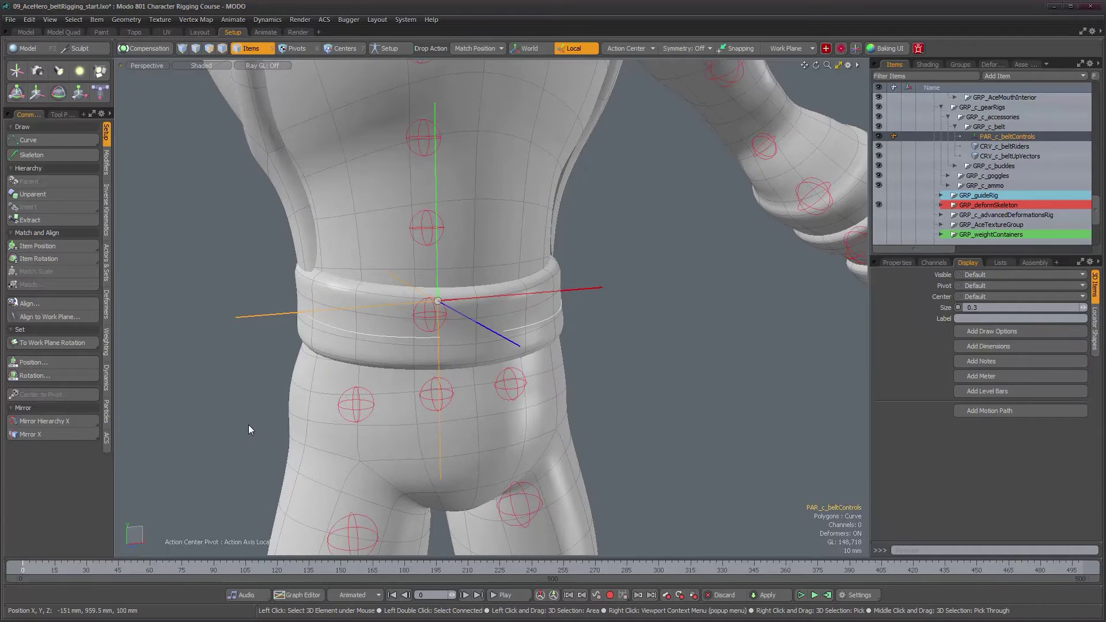
key("ctrl+2")
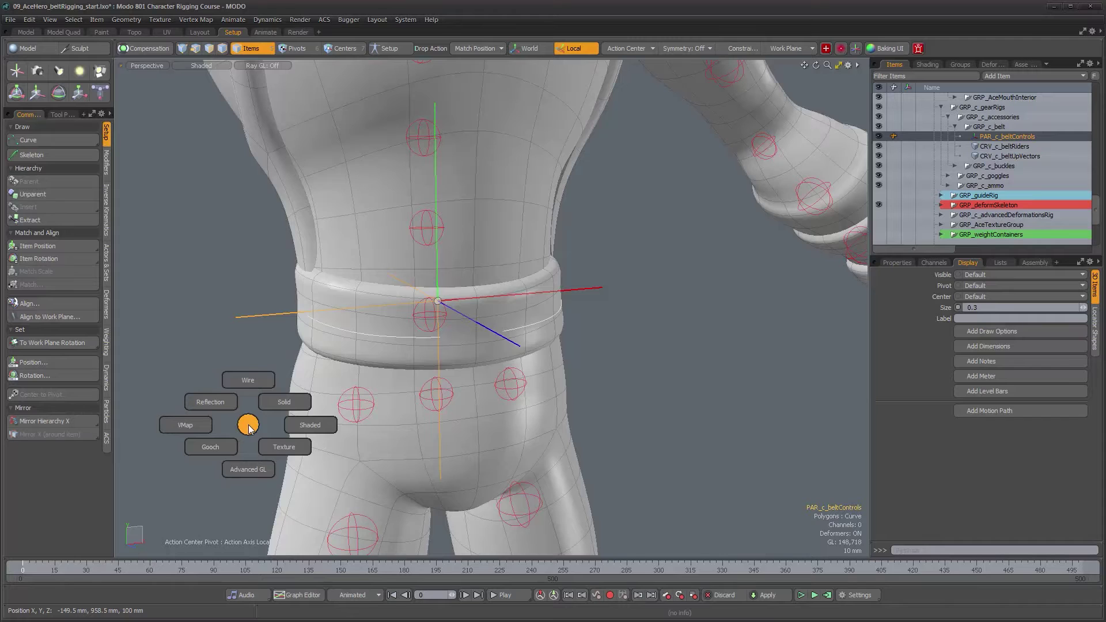
left_click(243, 465)
left_click_drag(516, 326, 506, 370, "alt")
scroll(481, 322, "up", 2)
mouse_move(481, 322)
left_mouse_down("alt")
mouse_move(429, 302)
mouse_move(395, 310)
mouse_move(358, 351)
left_mouse_up("alt")
key("ctrl+2")
left_click(482, 280)
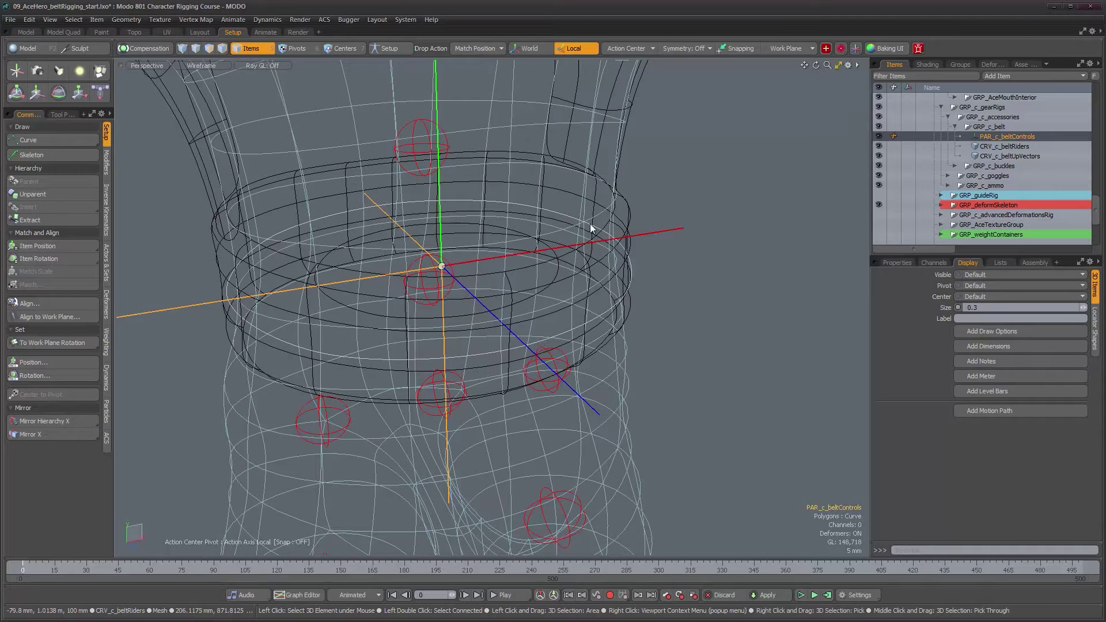
mouse_move(432, 335)
left_mouse_down("alt")
mouse_move(397, 341)
mouse_move(420, 346)
left_mouse_up("alt")
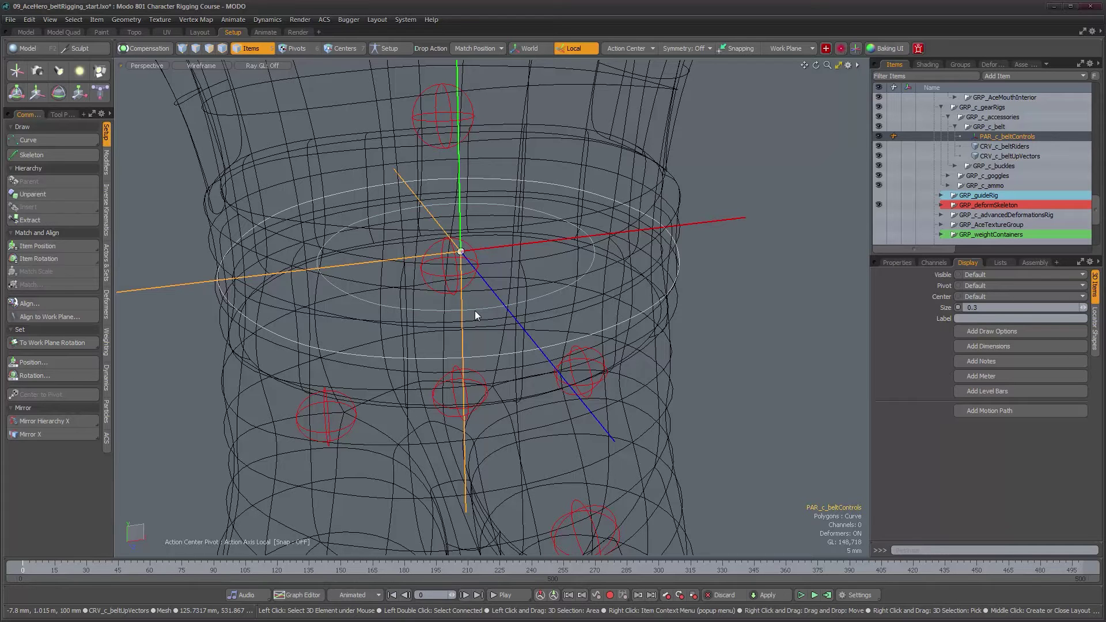
Step: Examine the belt region of the wireframe body and the PAR_c_beltControls locator from several angles
left_click_drag(500, 310, 477, 314, "alt")
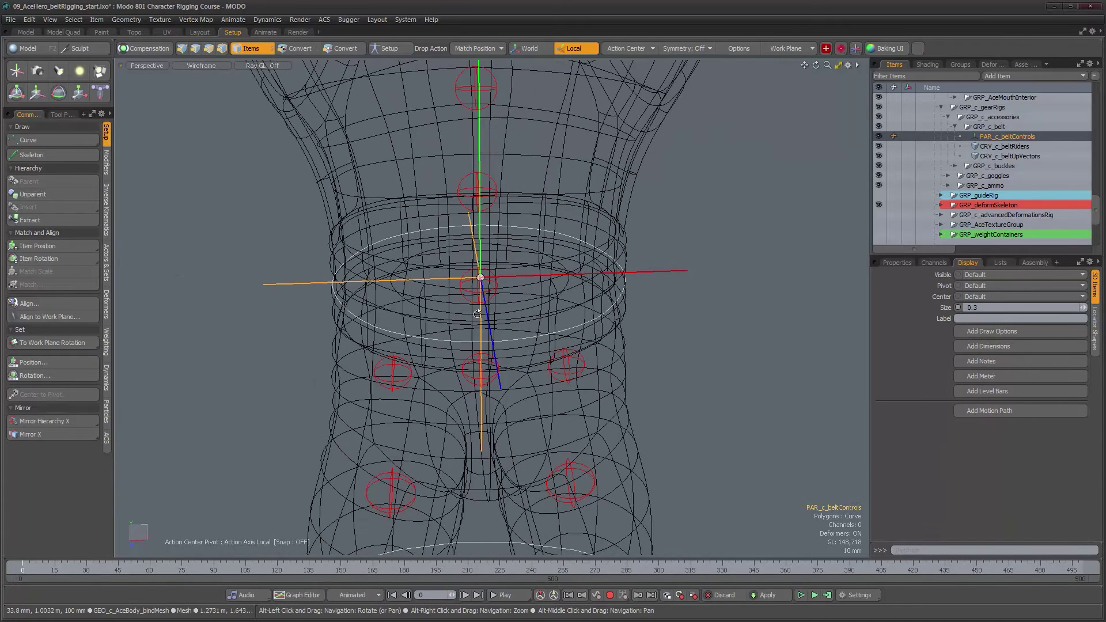
left_click_drag(534, 341, 523, 337, "alt")
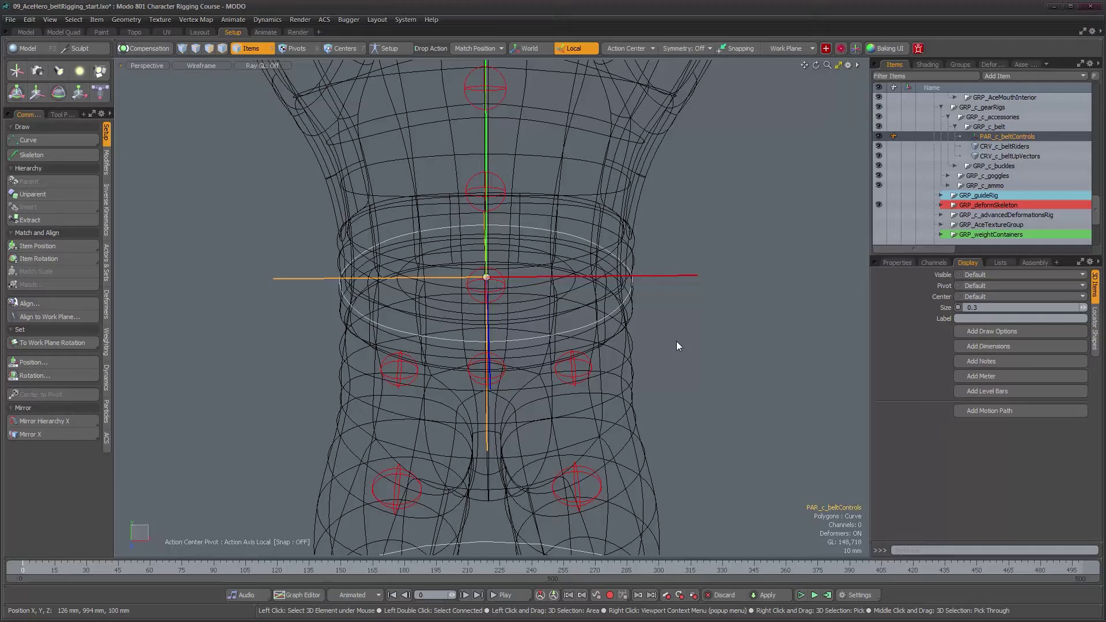
left_click_drag(394, 281, 403, 320, "alt")
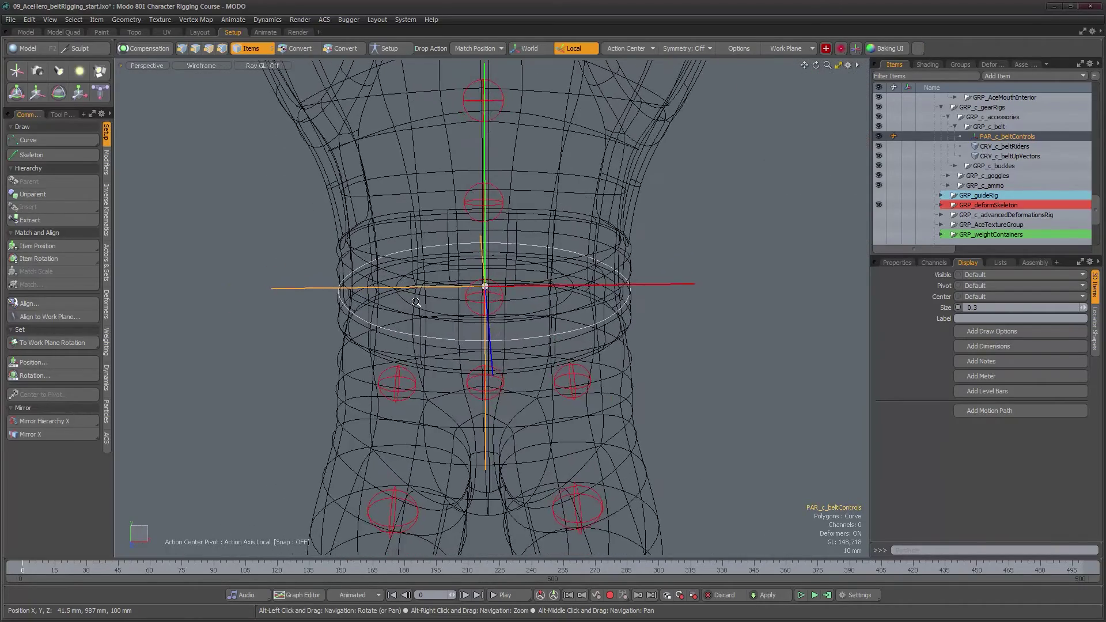
right_click_drag(416, 303, 424, 337, "alt")
left_click_drag(424, 337, 461, 310, "alt")
right_click_drag(461, 309, 434, 312, "alt")
mouse_move(467, 330)
left_mouse_down("alt")
mouse_move(642, 306)
mouse_move(458, 335)
left_mouse_up("alt")
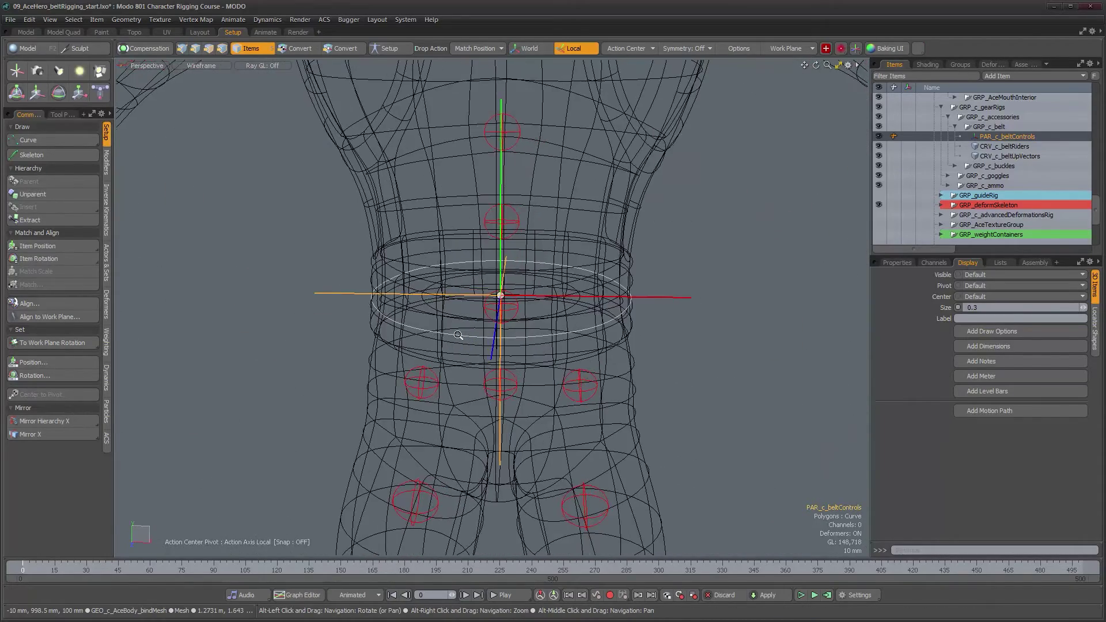
right_click_drag(458, 335, 456, 335, "alt")
left_click_drag(456, 334, 539, 358, "alt")
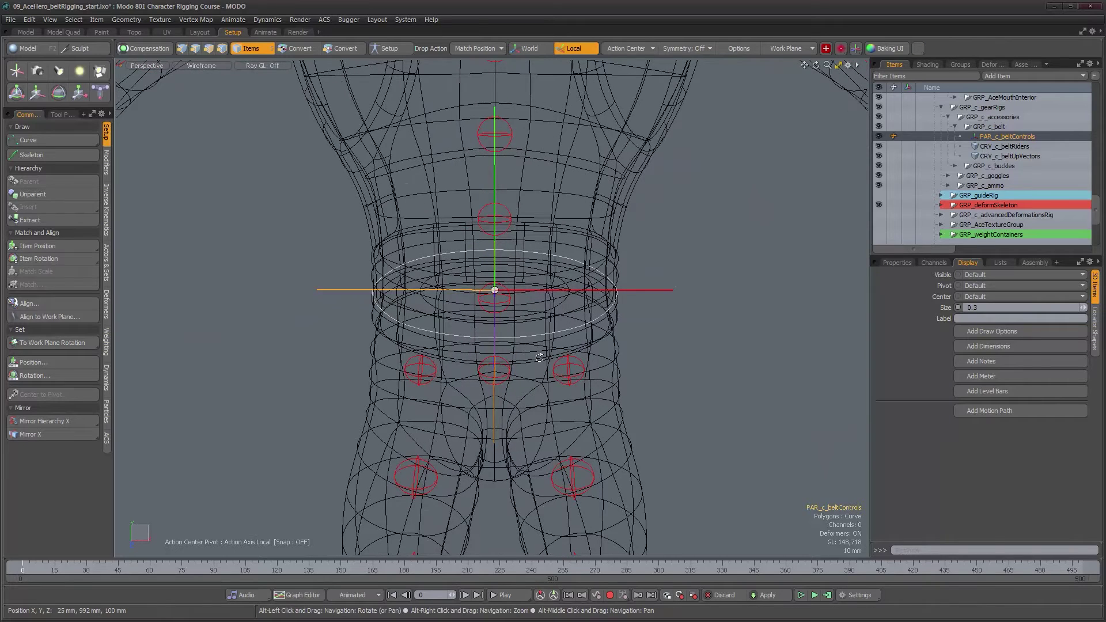
right_click_drag(573, 320, 578, 318, "alt")
left_click_drag(578, 319, 576, 324, "alt")
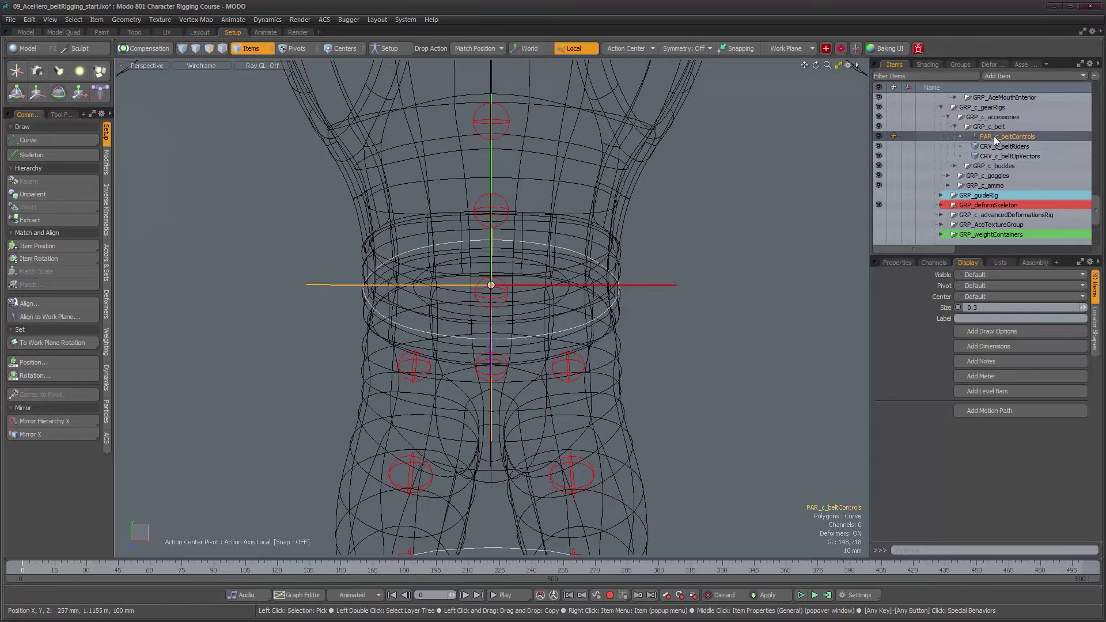
Step: Duplicate the PAR_c_beltControls locator and rename the copy as CNS_c_beltRider_01
key("ctrl+d")
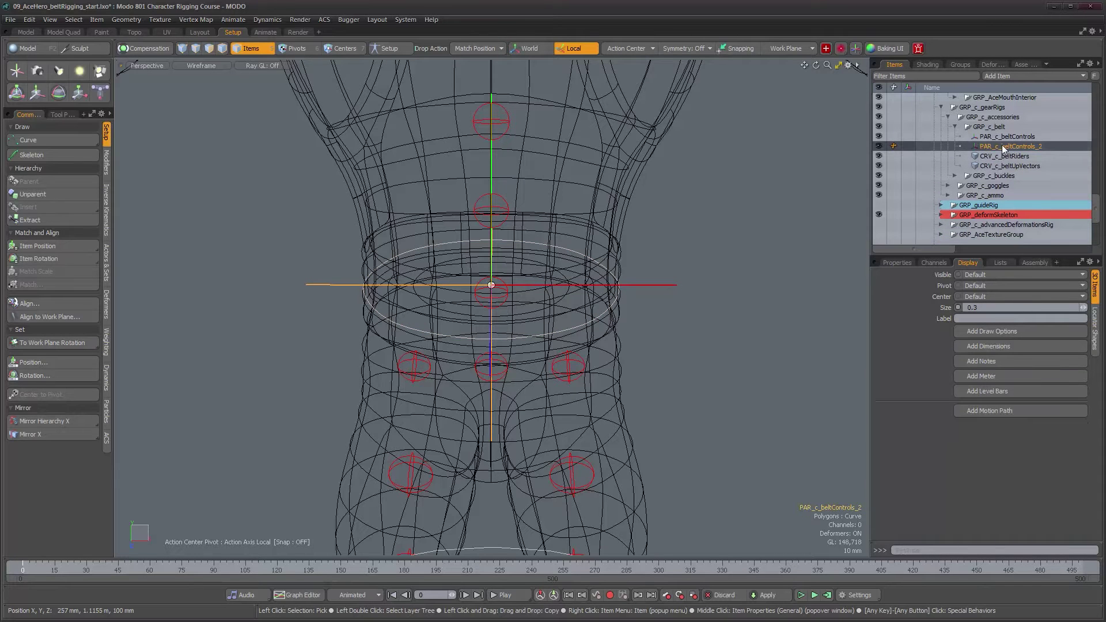
double_click(1003, 147)
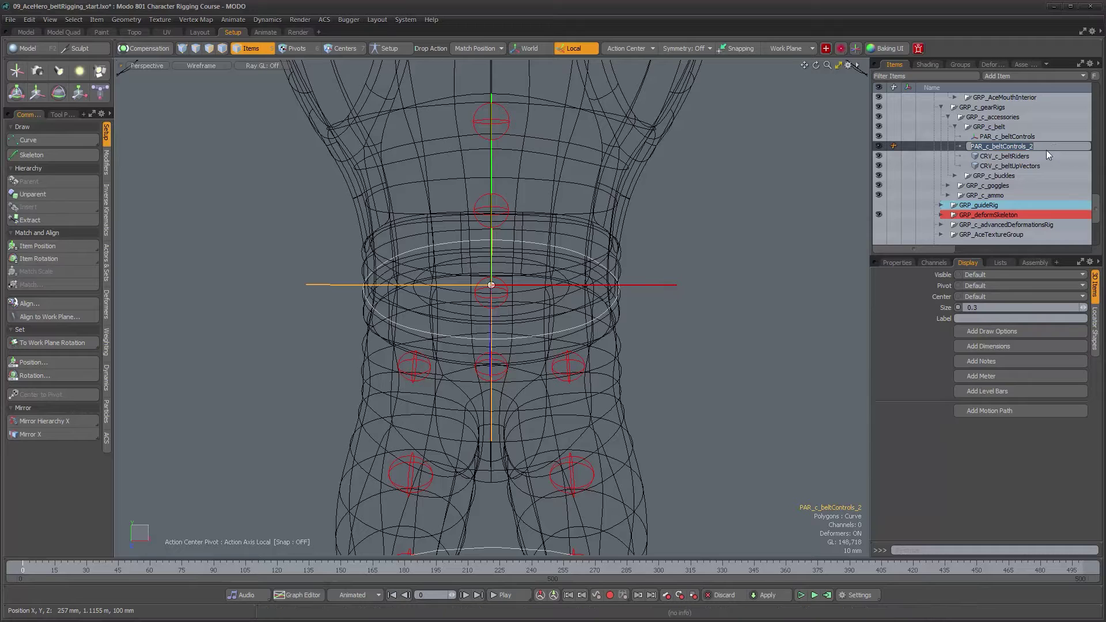
key("BackSpace")
key("BackSpace")
type("CNS_c_beltRider_01")
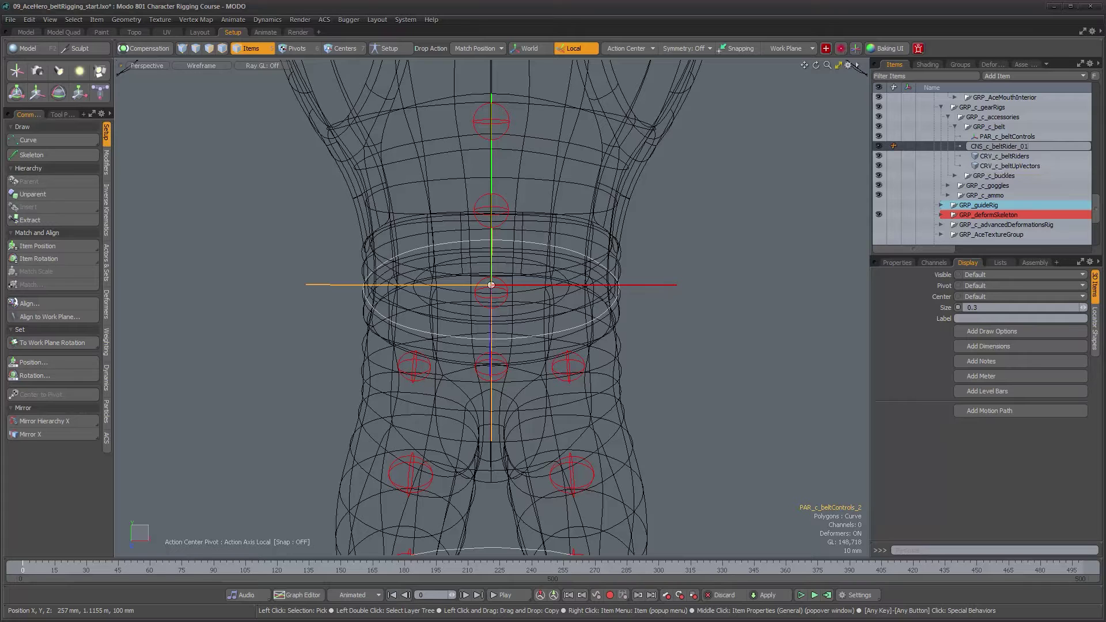
key("Escape")
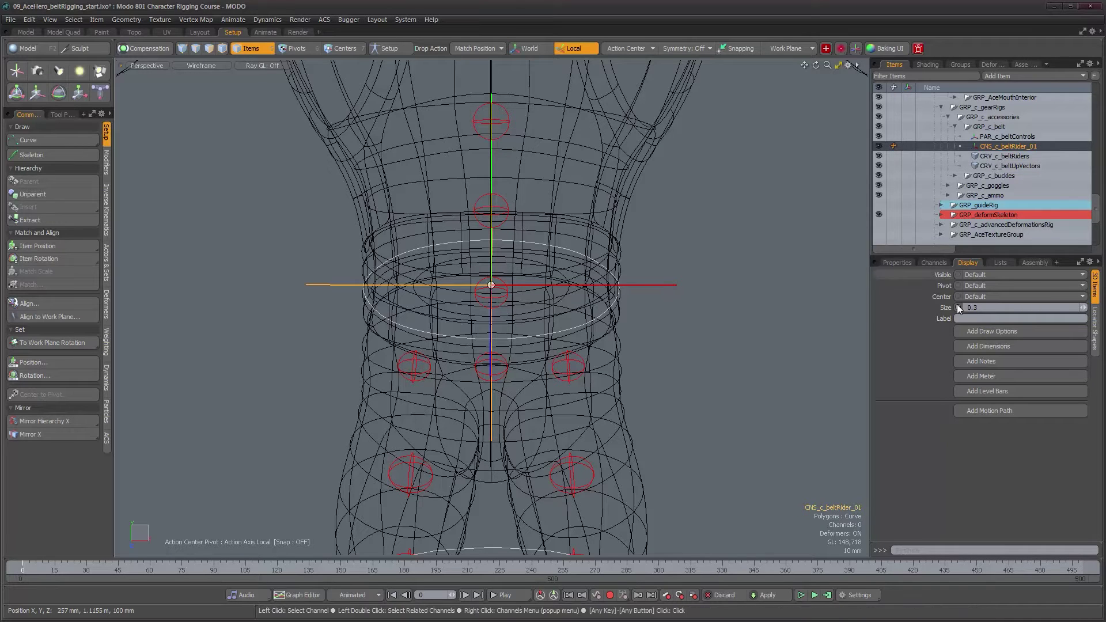
Step: Set the display size of the CNS_c_beltRider_01 locator to 0.05
left_click(1060, 309)
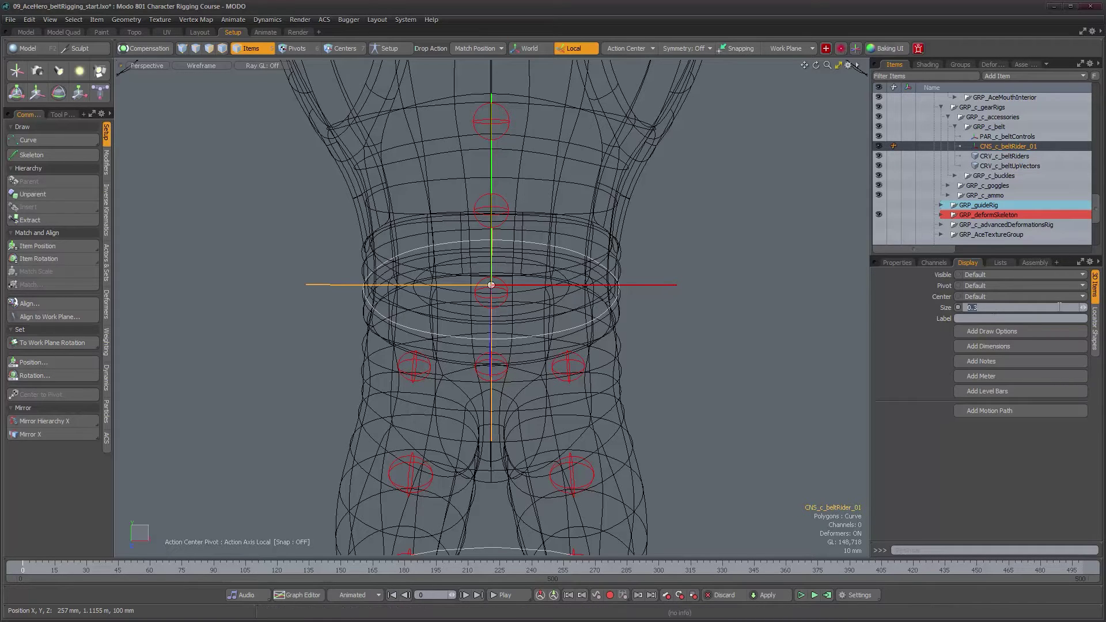
type(".1")
key("Return")
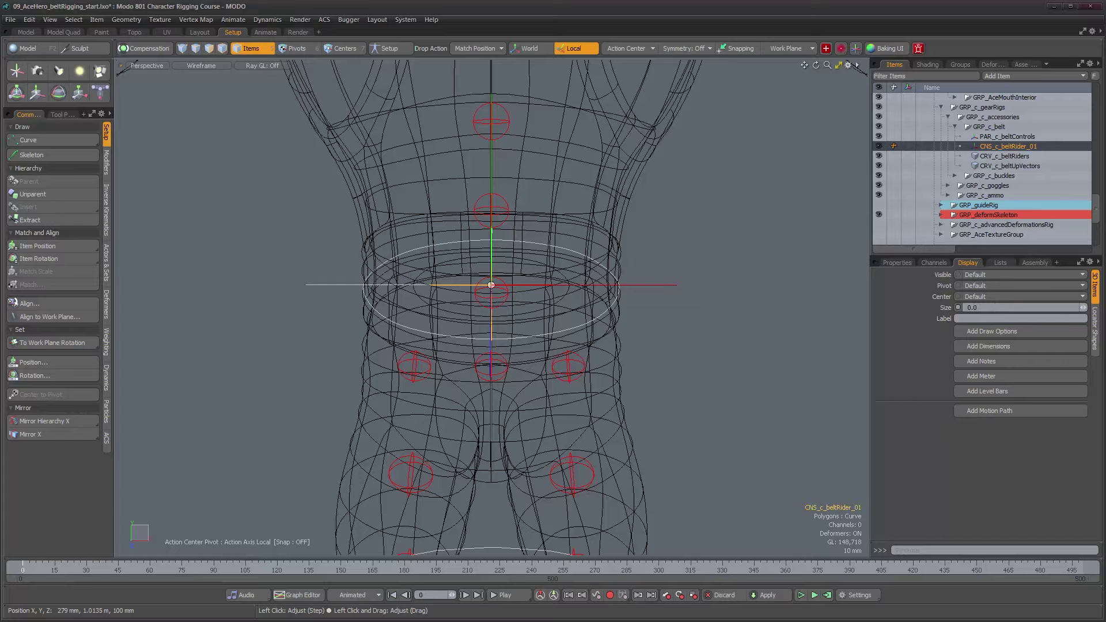
type("5")
key("Return")
Step: Duplicate the CNS_c_beltRider_01 locator seven times within GRP_c_belt
mouse_move(518, 263)
left_mouse_down("alt")
mouse_move(461, 276)
mouse_move(514, 282)
left_mouse_up("alt")
right_click_drag(513, 282, 527, 282, "alt")
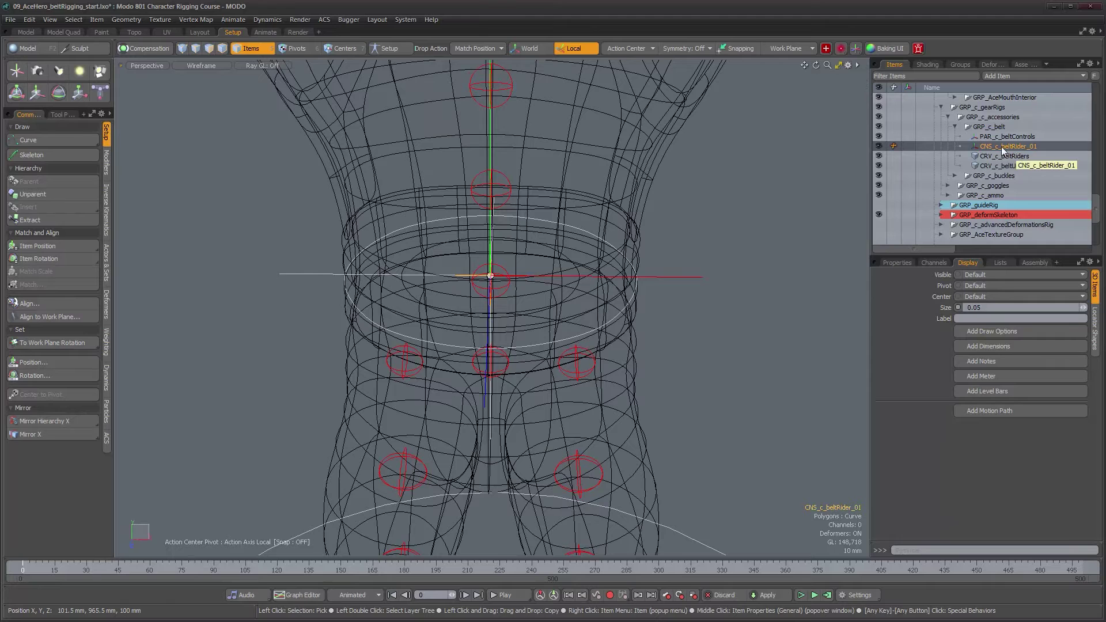
key("ctrl+d")
key("ctrl+d")
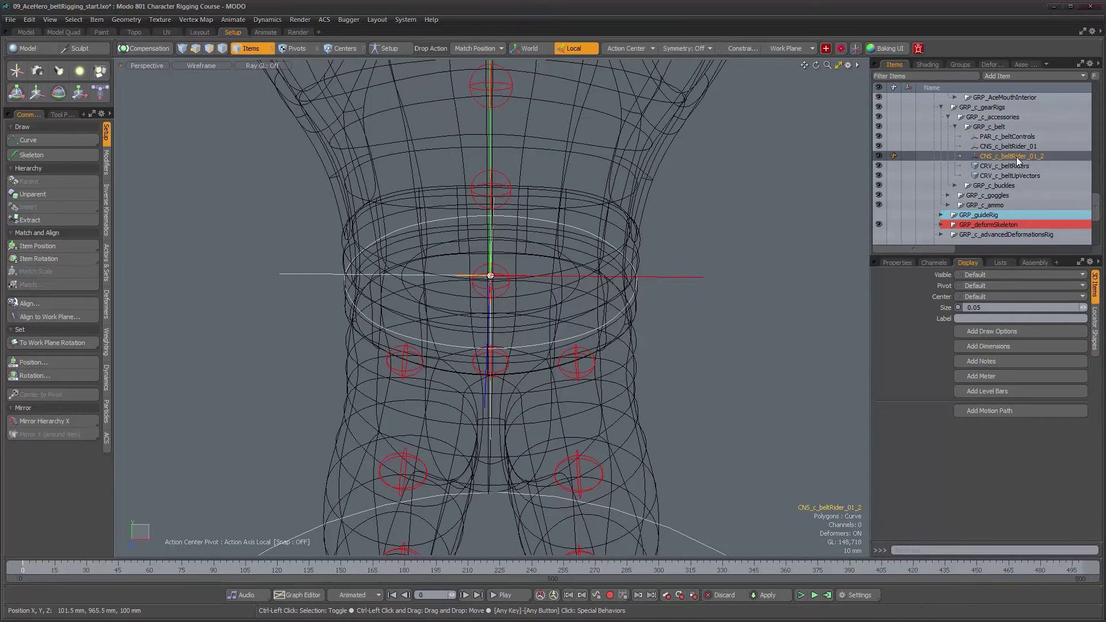
key("ctrl+d")
key("ctrl+d")
key("ctrl+d")
key("ctrl+d")
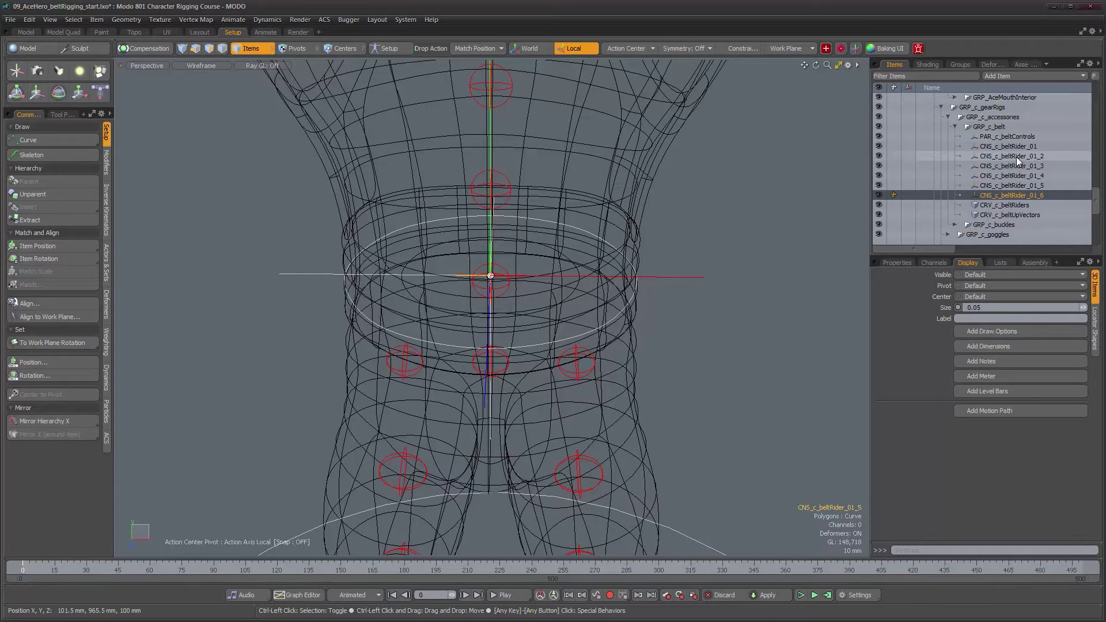
key("ctrl+d")
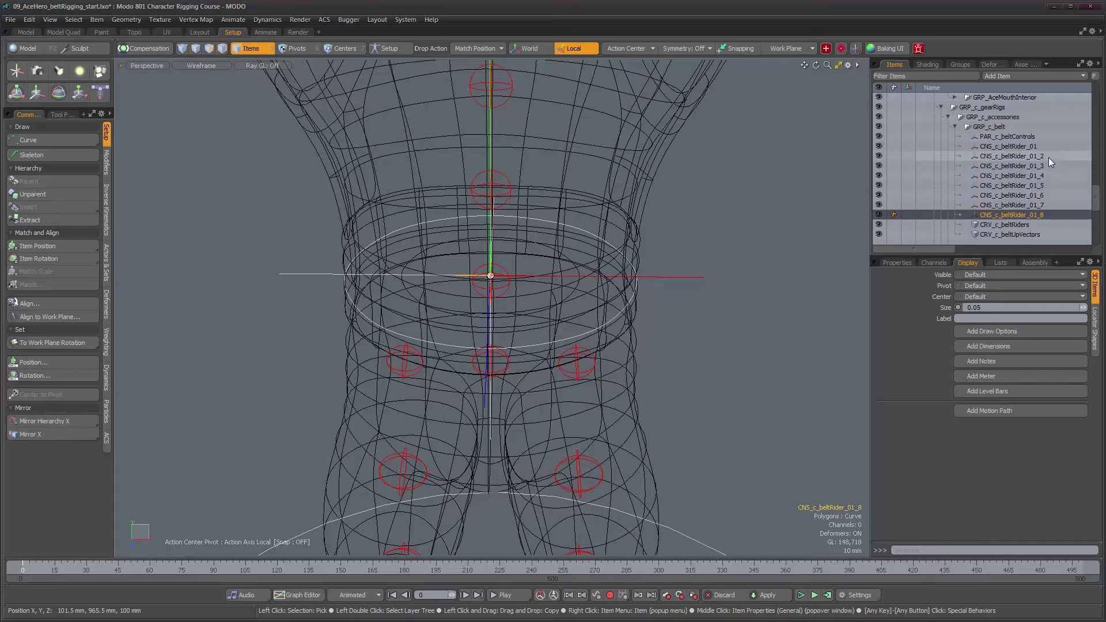
Step: Rename the first two duplicated rider locators as CNS_c_beltRider_02 and CNS_c_beltRider_03
left_click(1049, 157)
double_click(1055, 157)
key("BackSpace")
key("BackSpace")
key("BackSpace")
type("2")
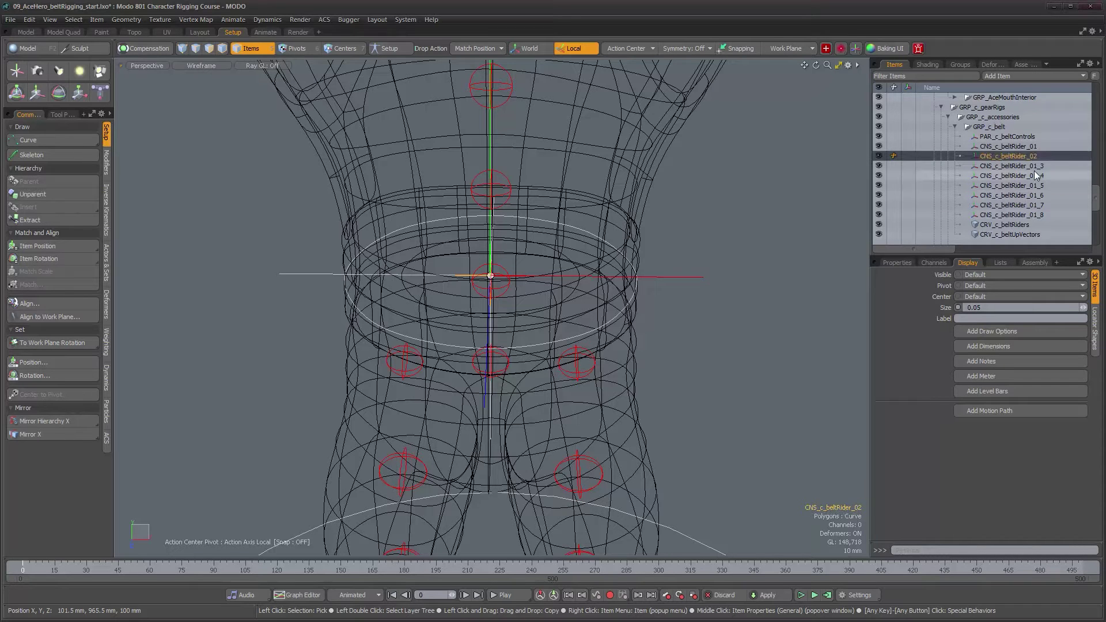
left_click(1035, 167)
double_click(1035, 166)
left_click_drag(1044, 167, 1026, 166)
key("BackSpace")
key("Return")
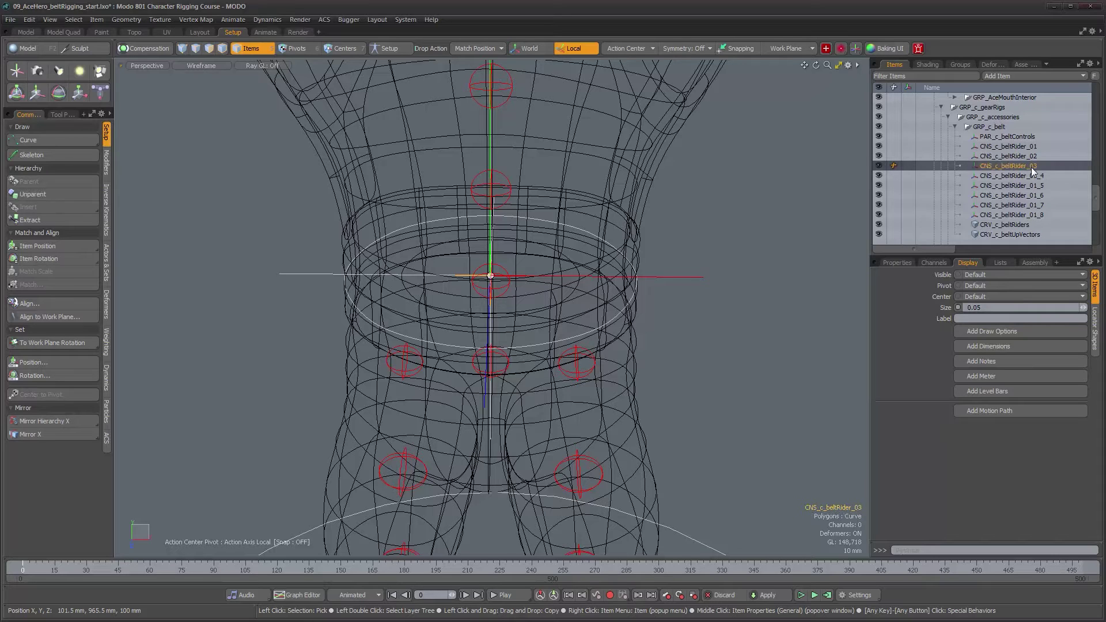
Step: Rename the duplicates CNS_c_beltRider_01_4 and CNS_c_beltRider_01_5 as CNS_c_beltRider_04 and CNS_c_beltRider_05
left_click(1050, 178)
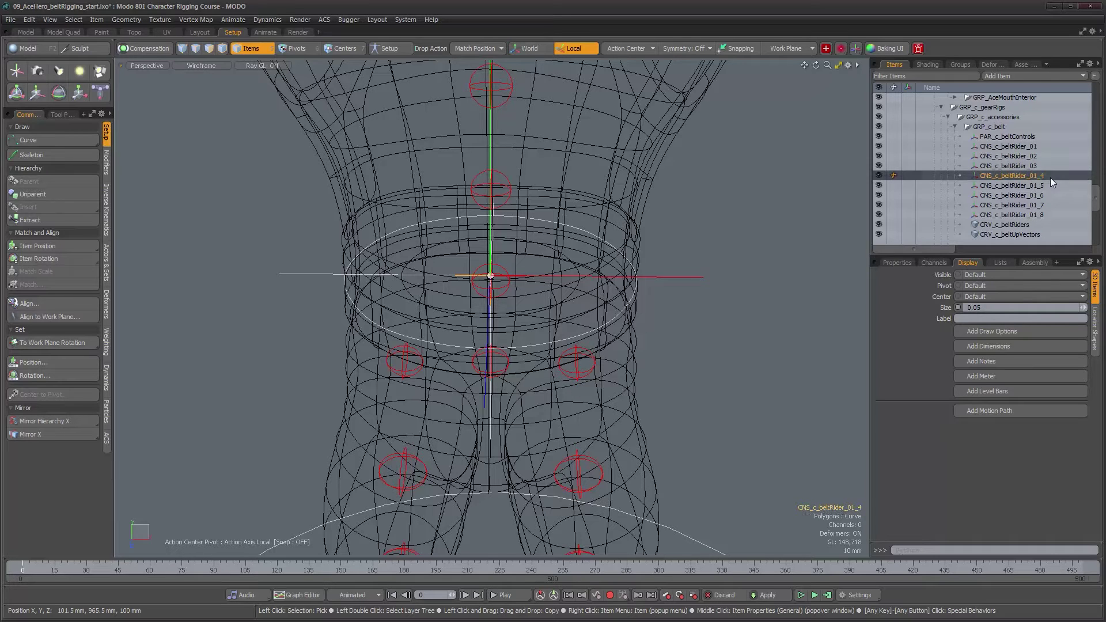
left_click(1044, 176)
left_click_drag(1040, 176, 1026, 177)
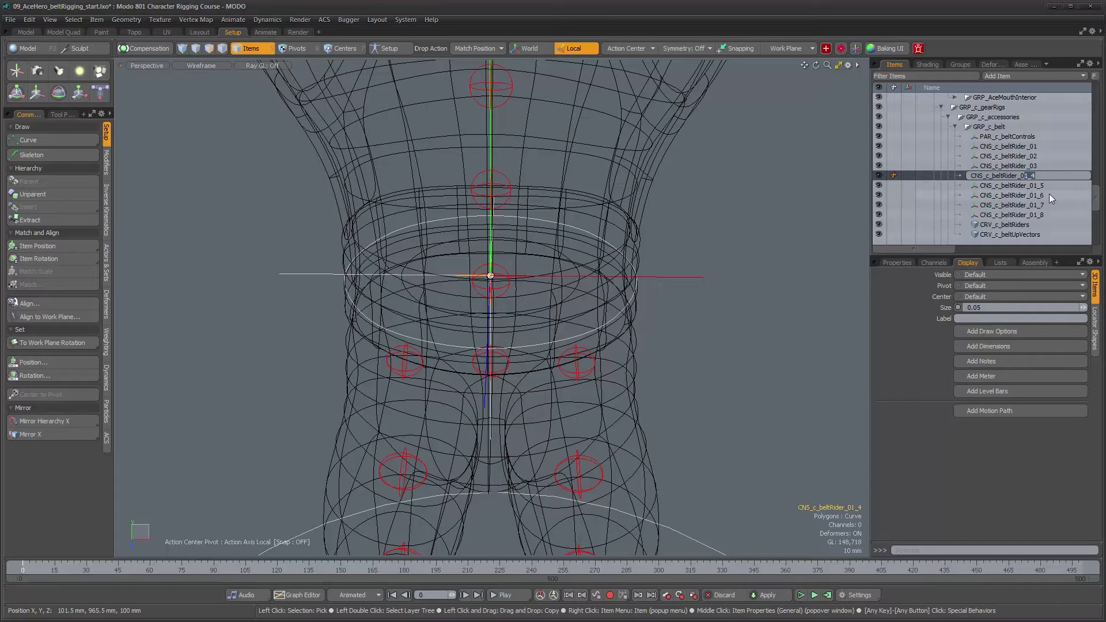
type("4")
left_click(1044, 185)
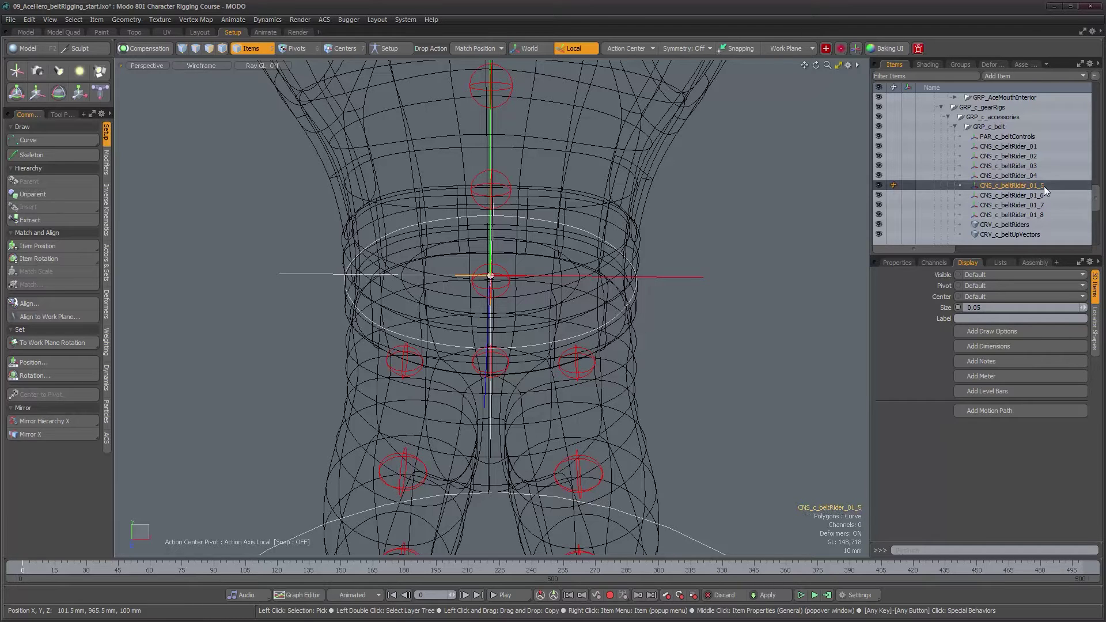
double_click(1044, 185)
left_click_drag(1037, 185, 1024, 186)
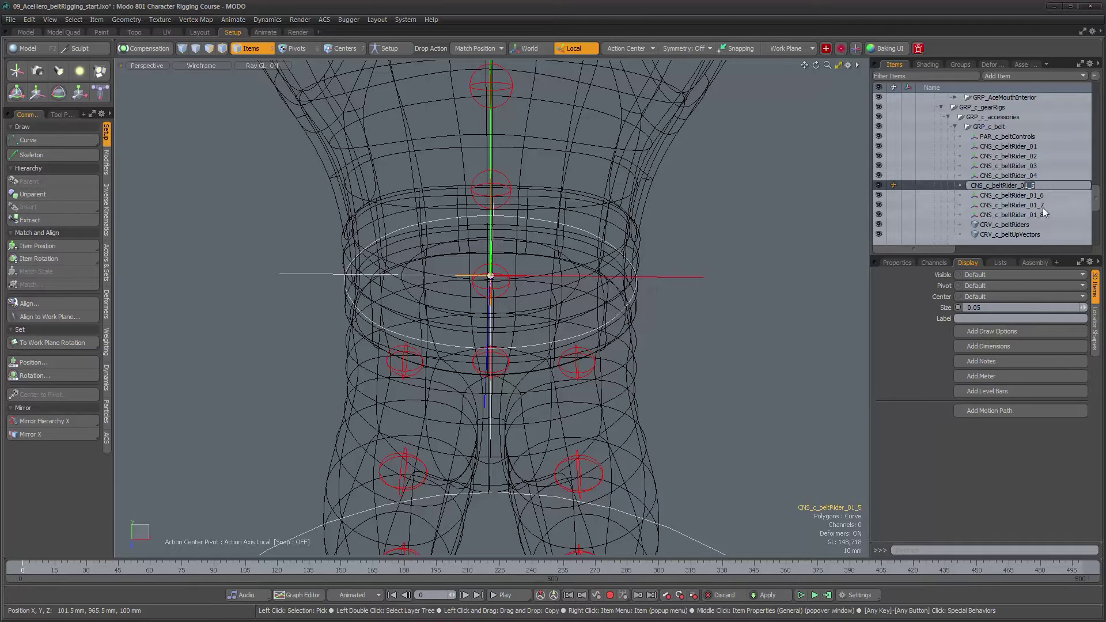
type("5")
Step: Rename the duplicates CNS_c_beltRider_01_6 and CNS_c_beltRider_01_7 as CNS_c_beltRider_06 and CNS_c_beltRider_07
left_click(1046, 194)
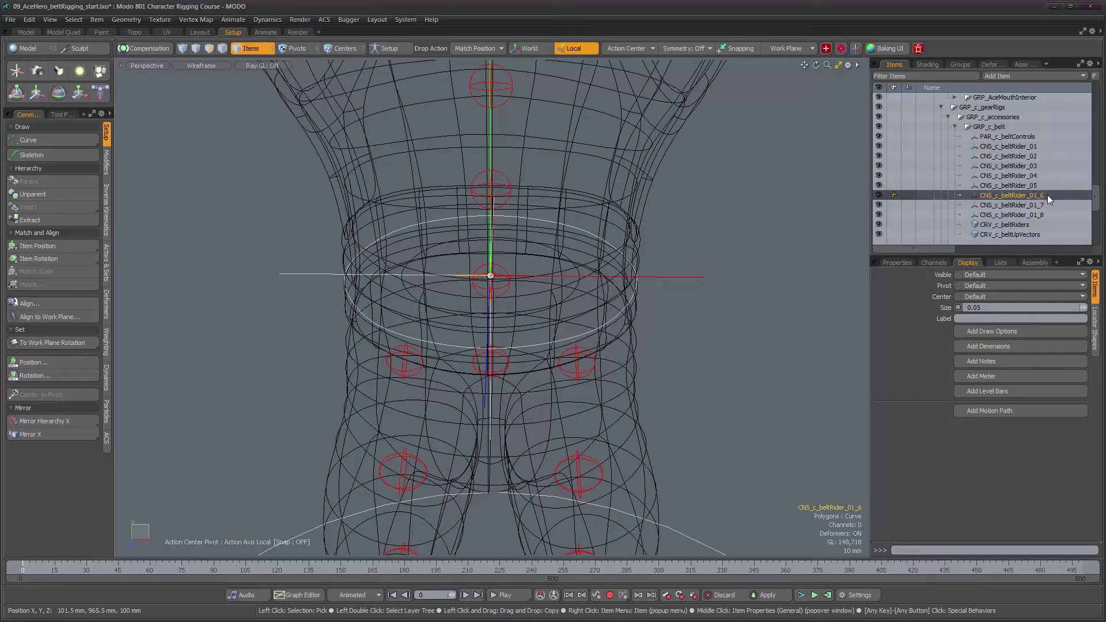
double_click(1048, 195)
left_click_drag(1035, 196, 1025, 196)
type("6")
left_click(1043, 205)
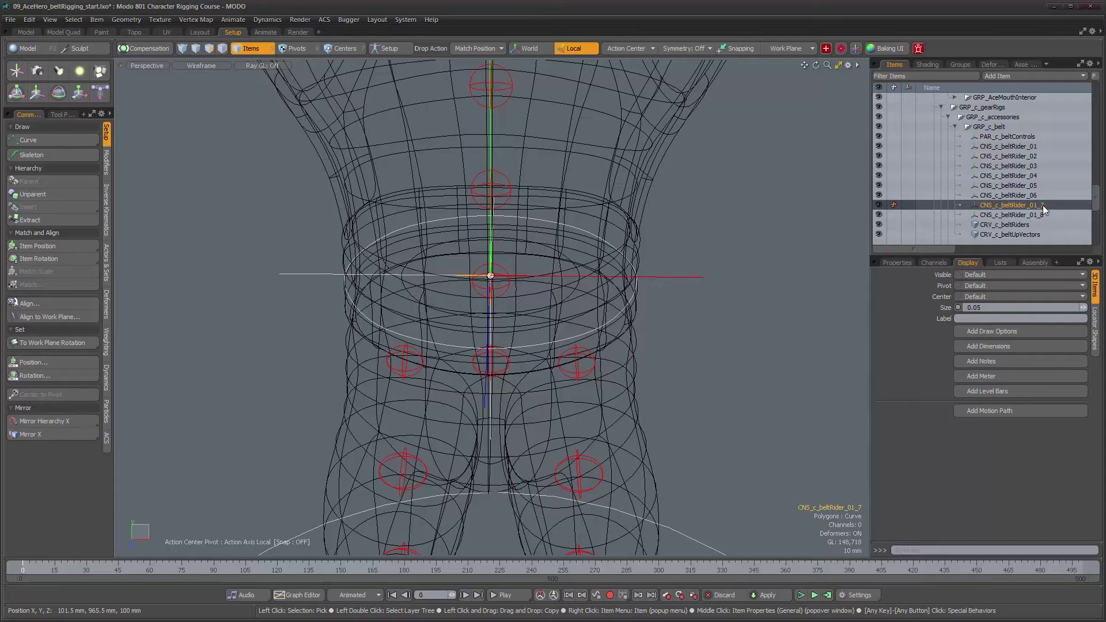
double_click(1043, 205)
left_click_drag(1035, 205, 1025, 205)
type("7")
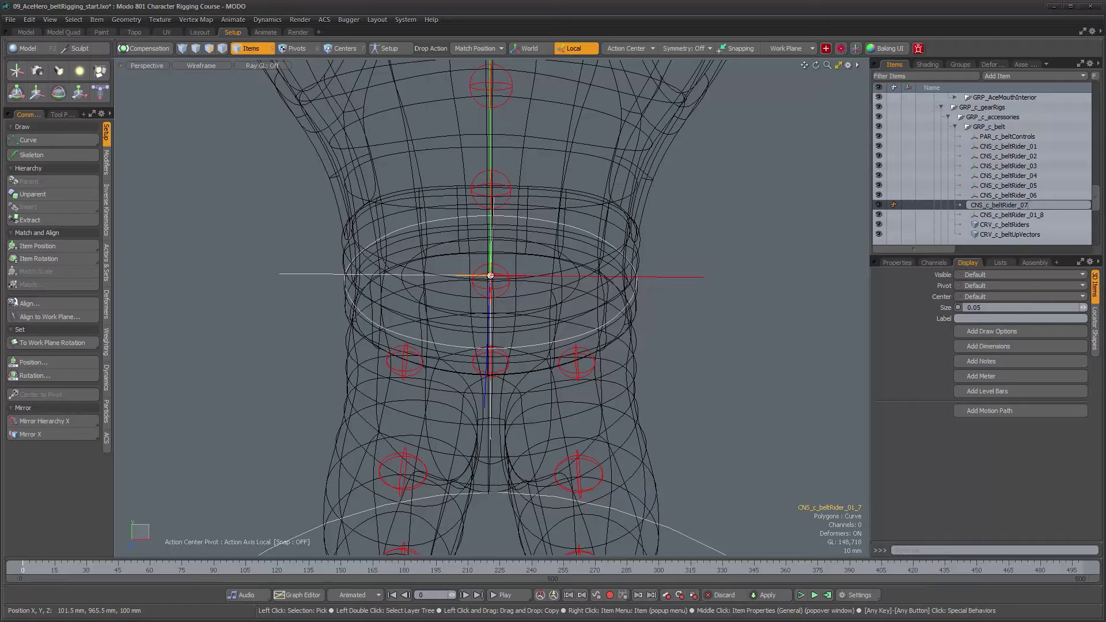
key("Return")
Step: Rename the last duplicated rider locator as CNS_c_beltRider_08
left_click(1044, 216)
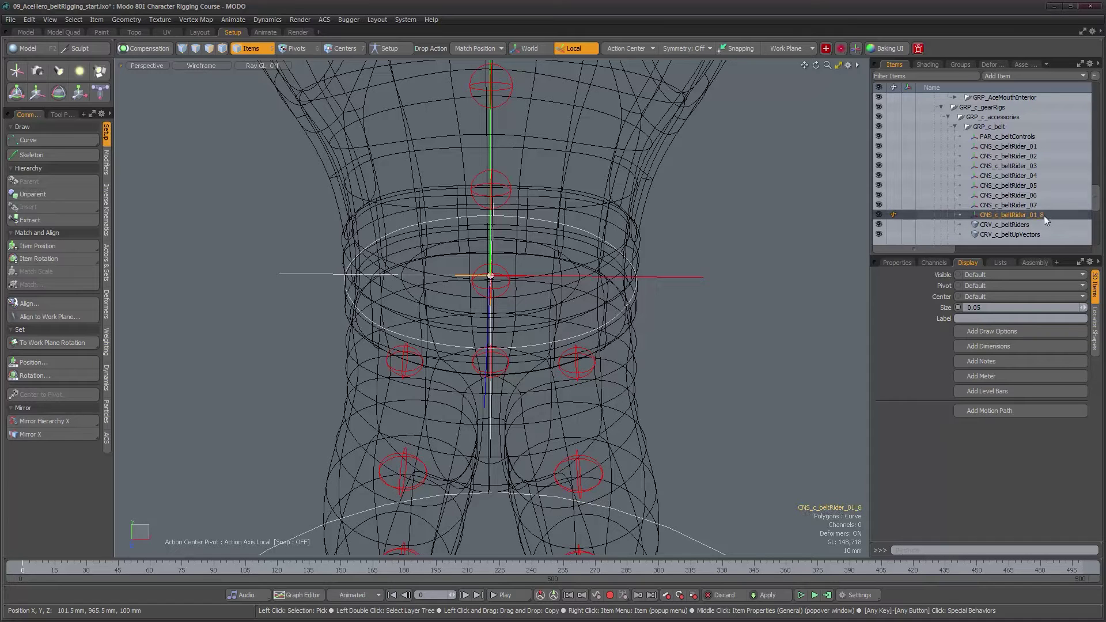
double_click(1042, 214)
left_click_drag(1035, 215, 1023, 215)
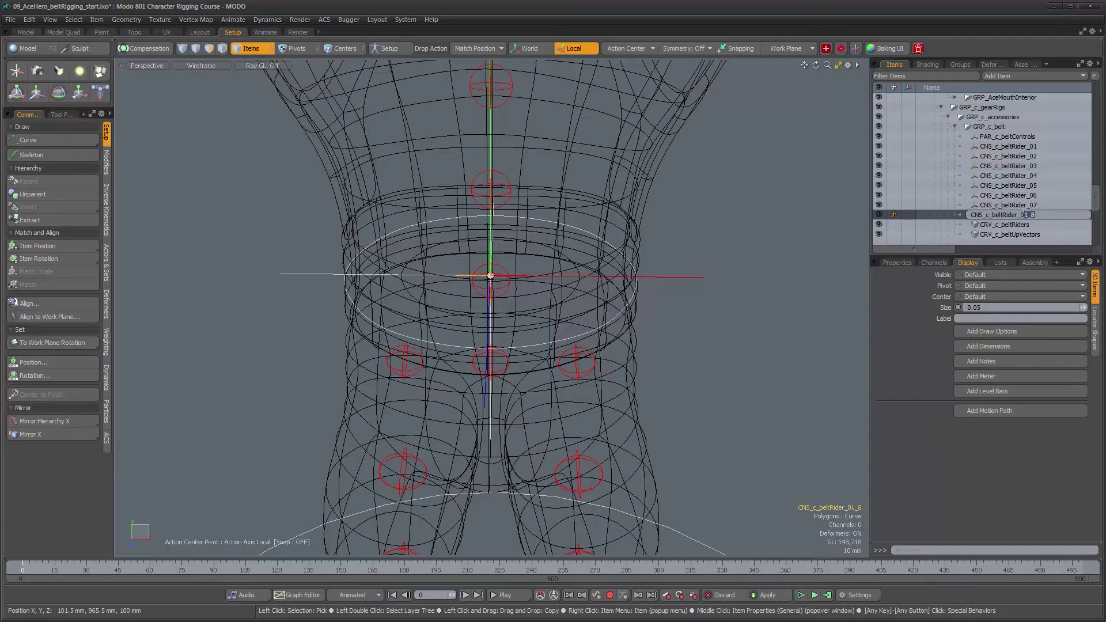
type("8")
key("Return")
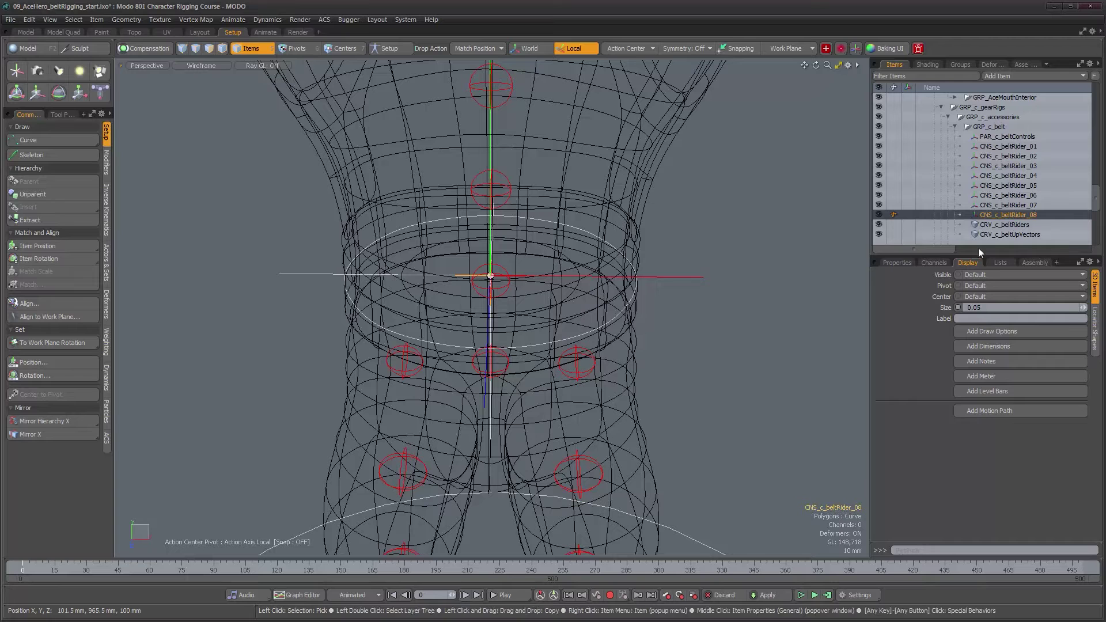
Step: Constrain the locators CNS_c_beltRider_01 through CNS_c_beltRider_08 to the CRV_c_beltRiders curve with the multiple Path constraint
left_click_drag(615, 369, 618, 357, "alt")
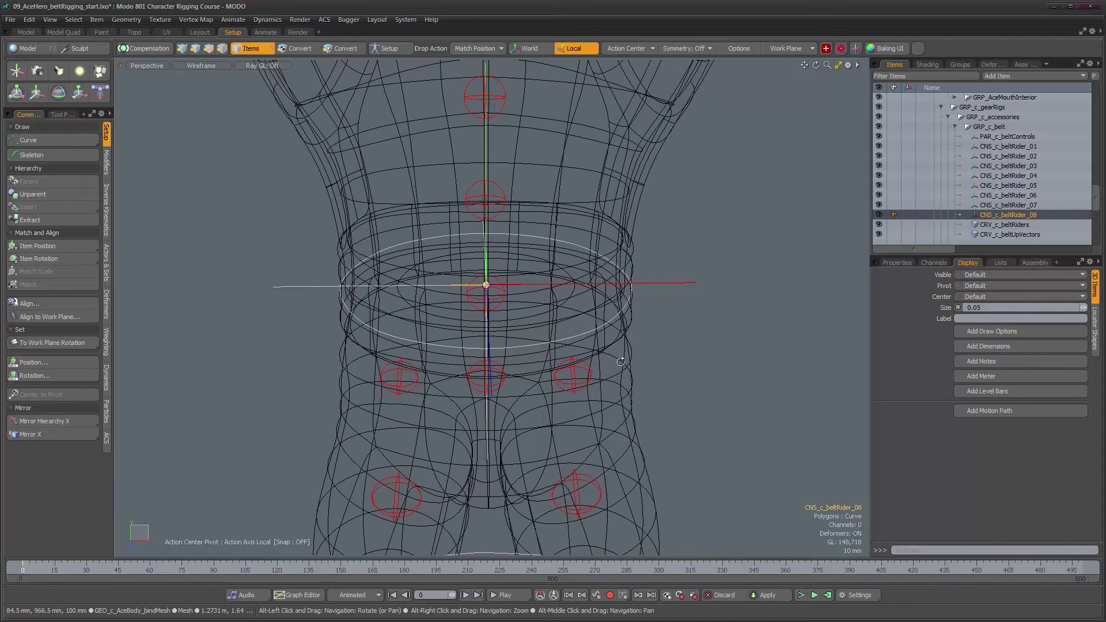
left_click(1008, 144)
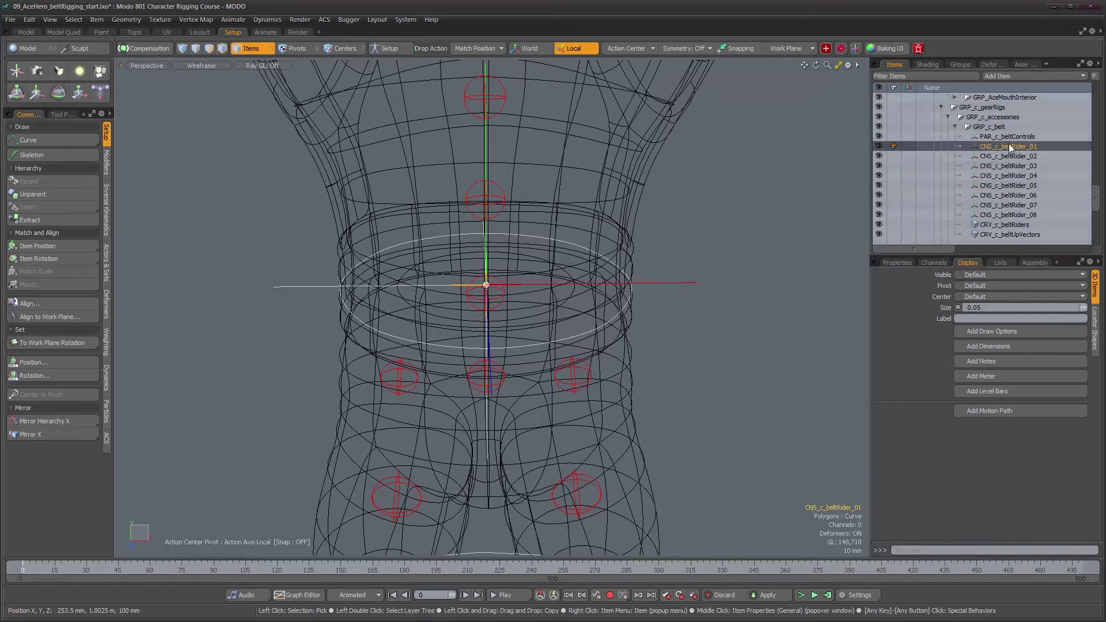
left_click(1004, 215, "shift")
mouse_move(455, 291)
left_mouse_down("alt")
mouse_move(445, 305)
mouse_move(425, 289)
mouse_move(474, 292)
left_mouse_up("alt")
left_click(396, 244, "shift")
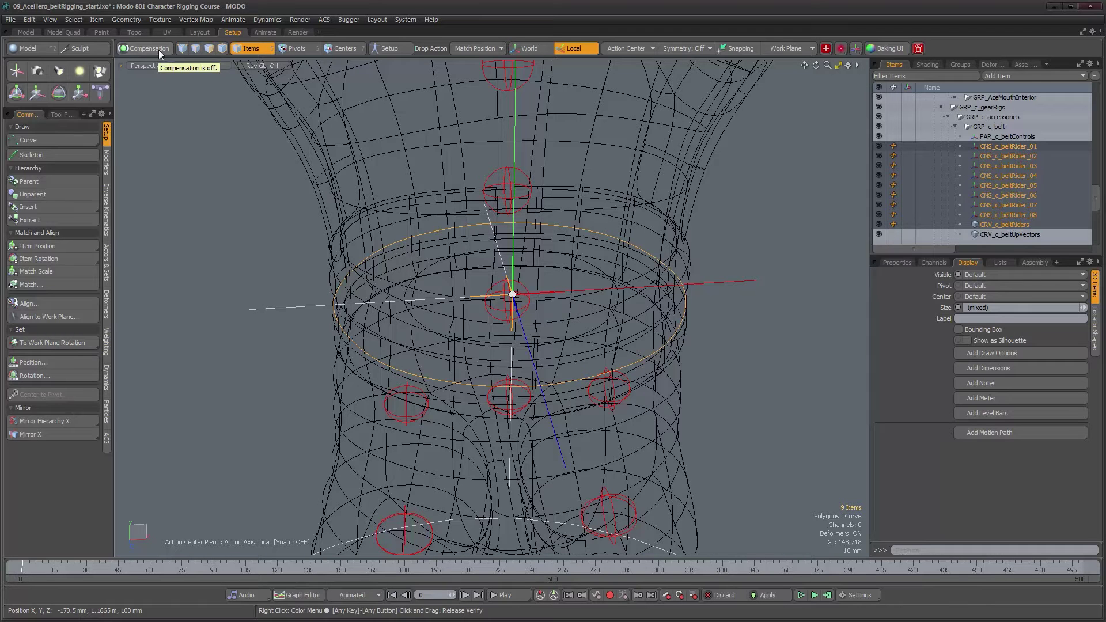
left_click(107, 161)
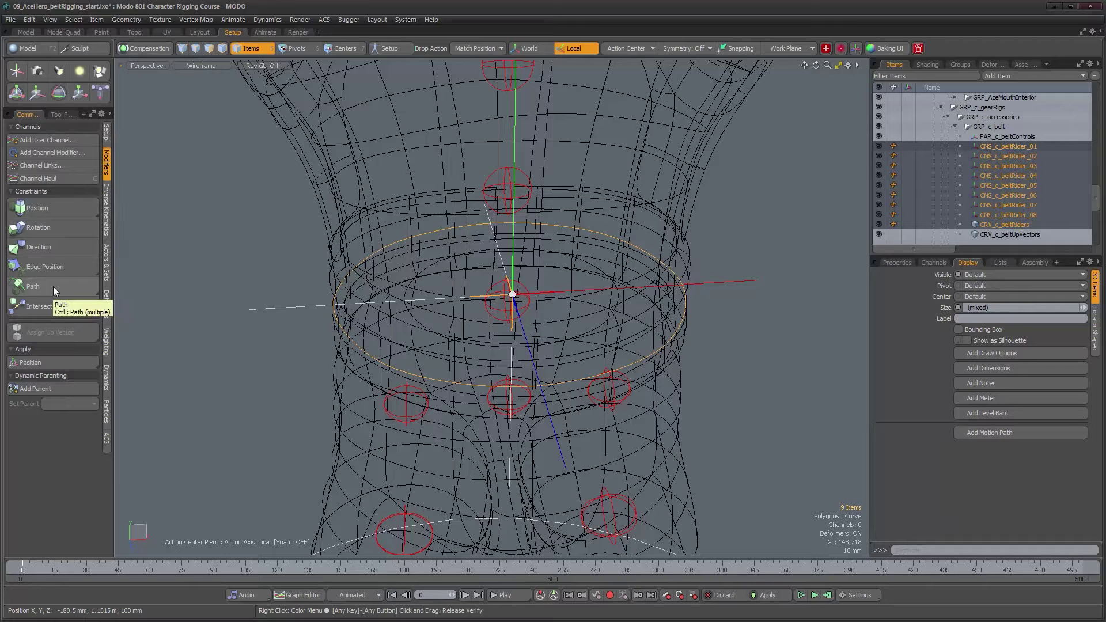
key("ctrl")
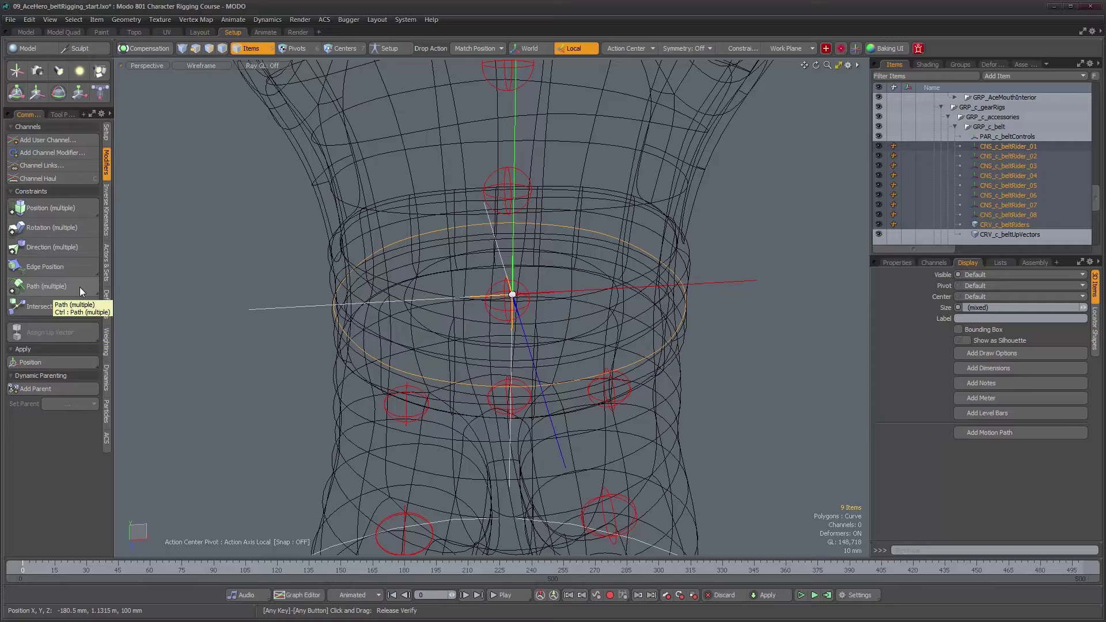
left_click(51, 288, "ctrl")
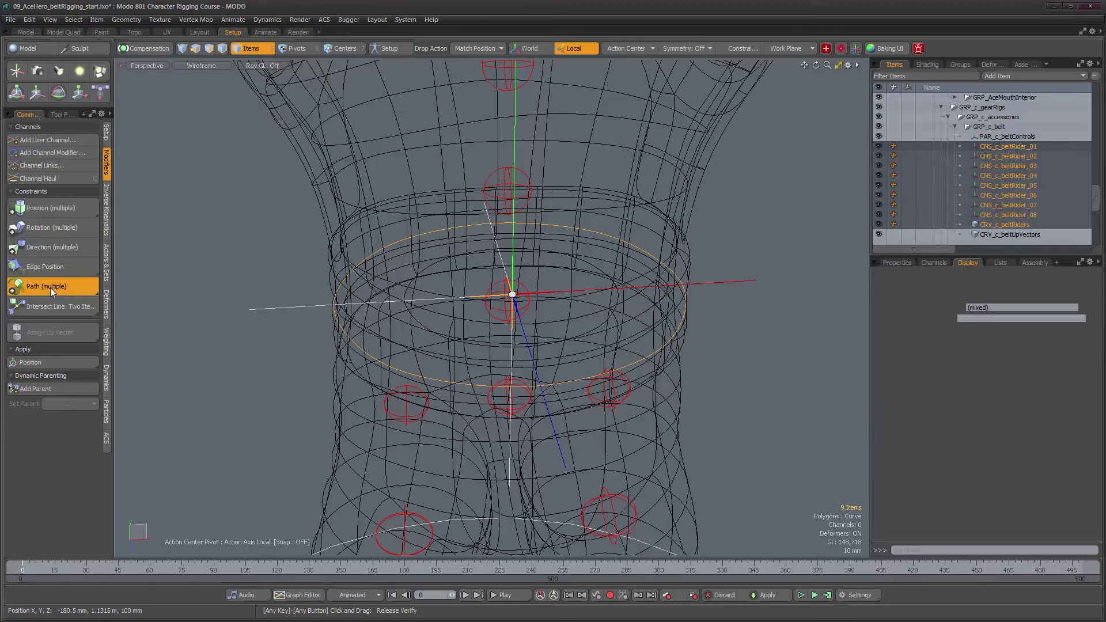
left_click_drag(579, 276, 586, 302, "alt")
scroll(551, 260, "up", 2)
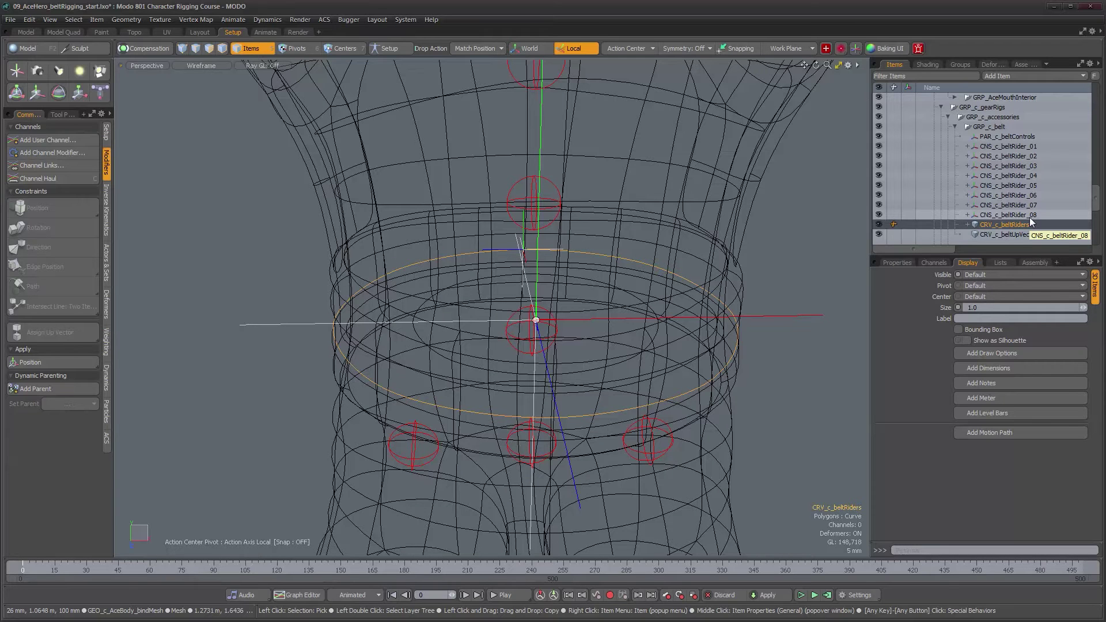
Step: Switch to the calculator and divide 100 by 8 to find the percentage spacing between the eight belt riders
left_click_drag(631, 265, 605, 266, "alt")
scroll(605, 266, "up", 3)
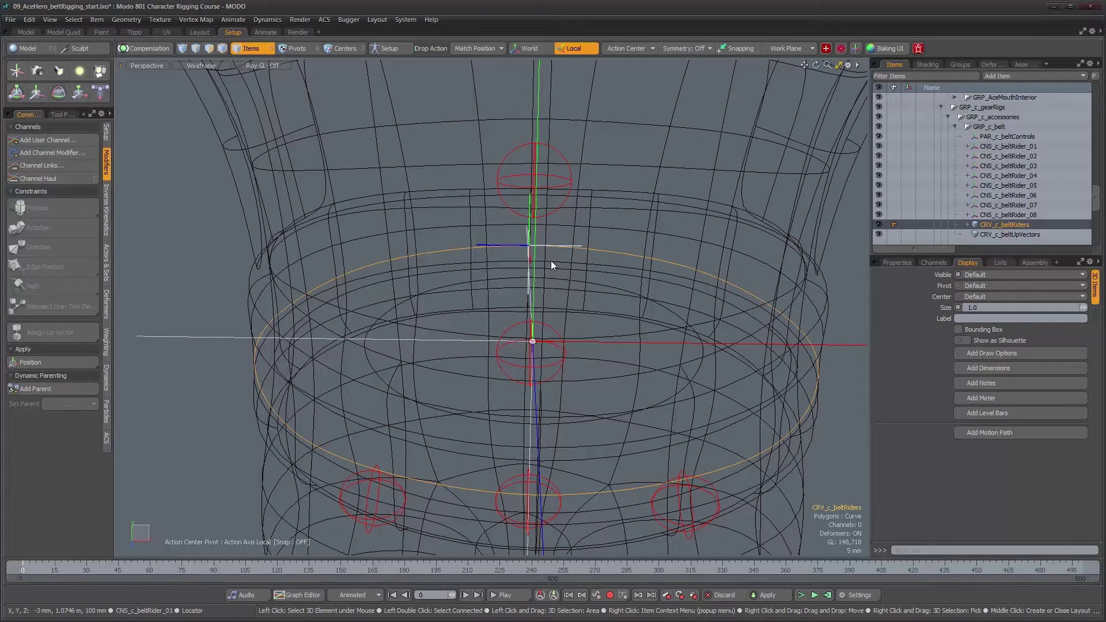
left_click_drag(514, 297, 523, 253, "alt")
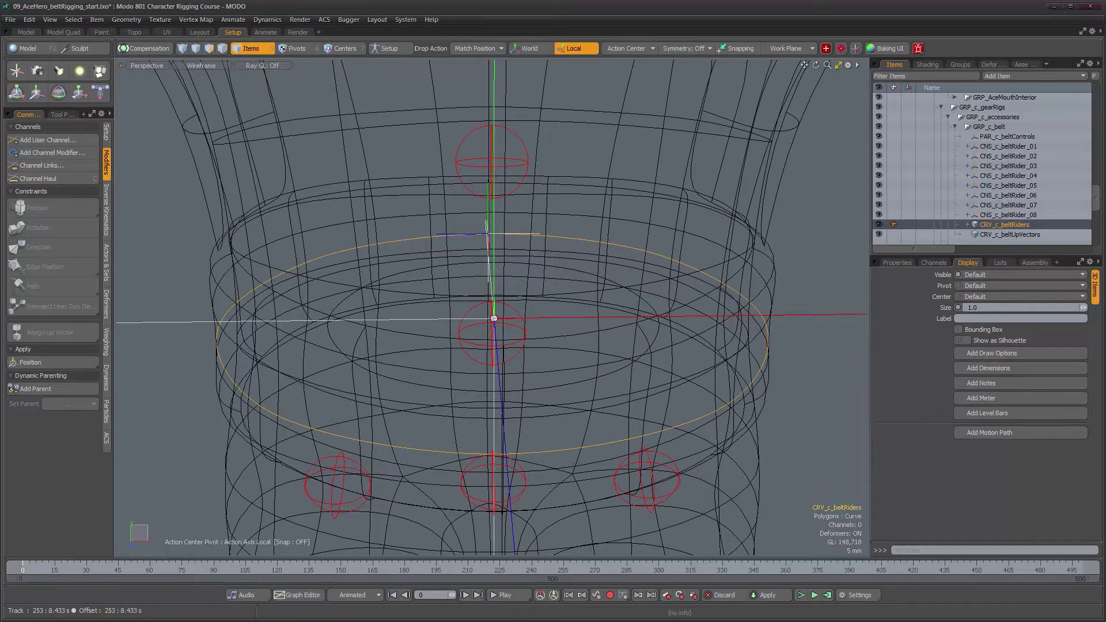
key("alt+Tab")
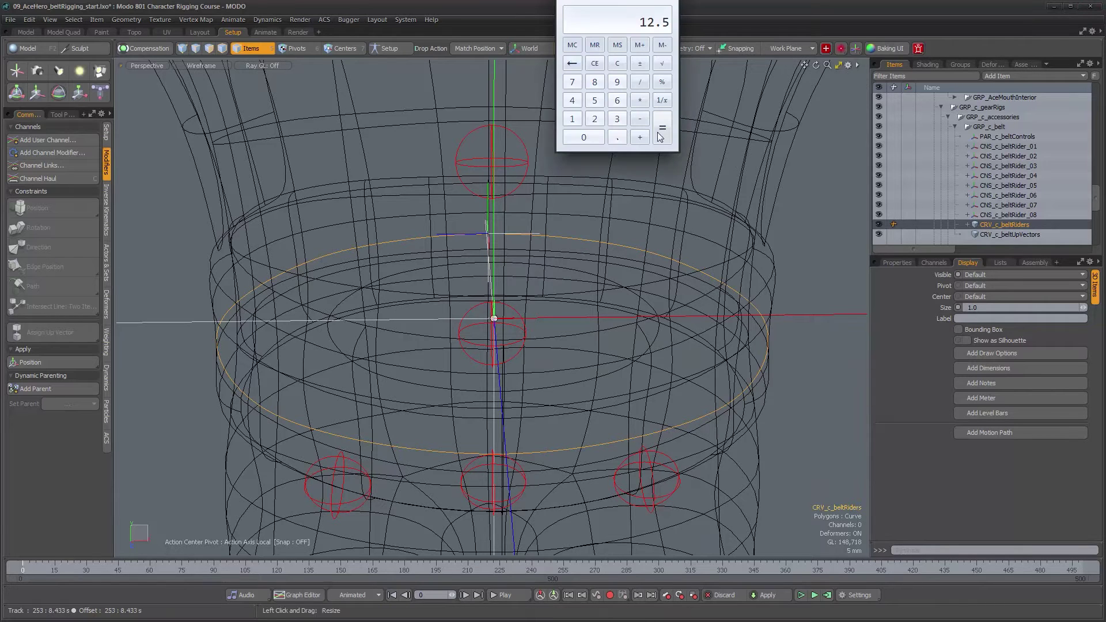
left_click_drag(589, 1, 570, 172)
type("1")
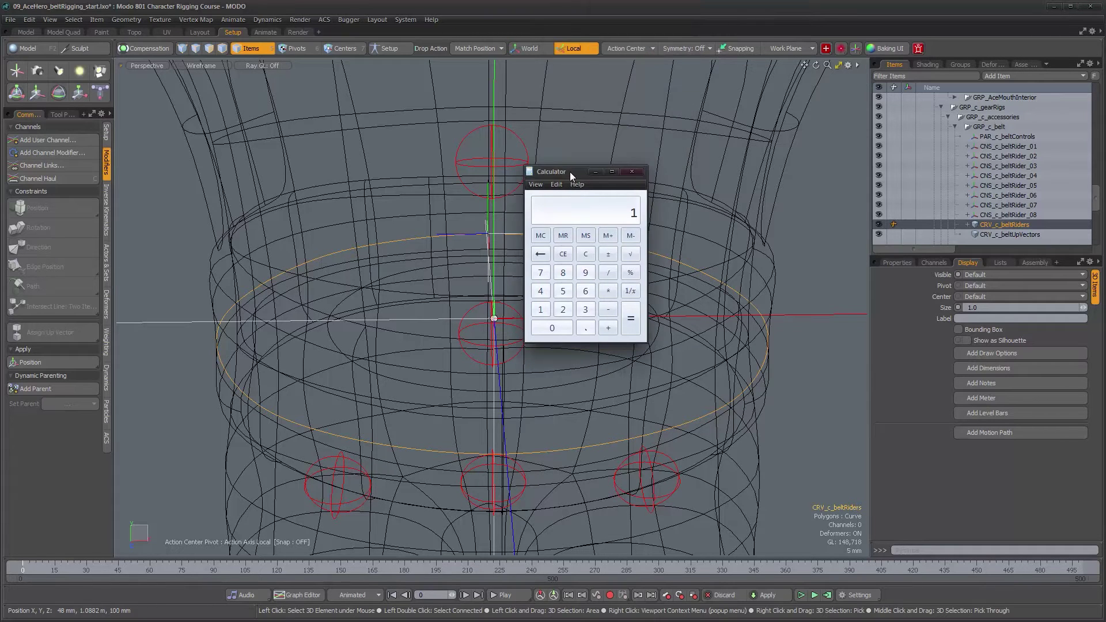
type("00 / 8")
key("Return")
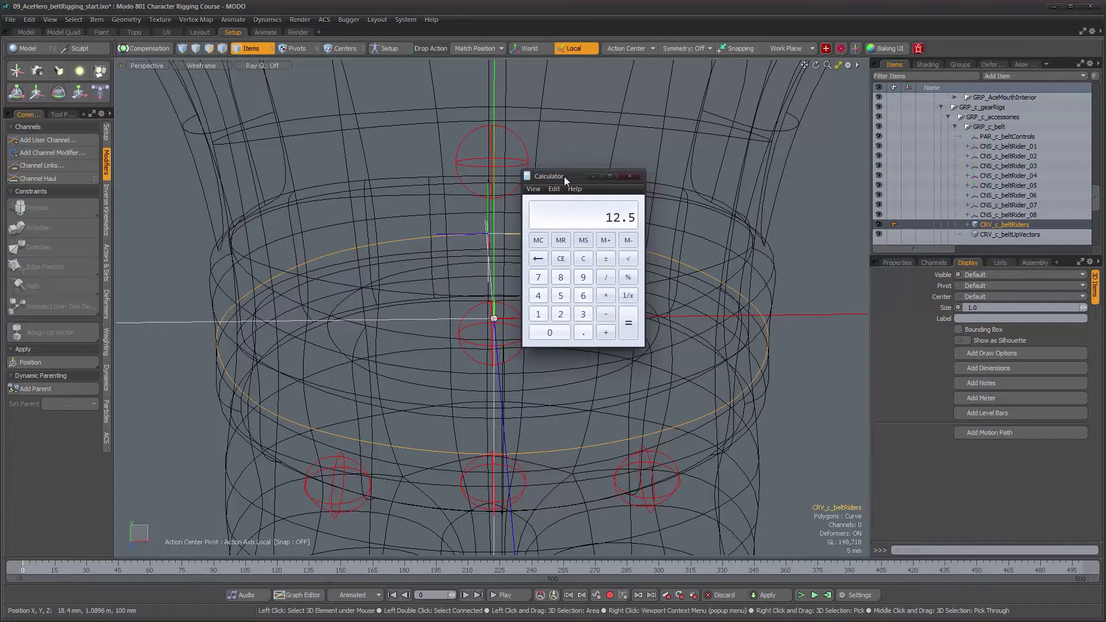
left_click_drag(564, 175, 357, 185)
left_click_drag(211, 181, 0, 116)
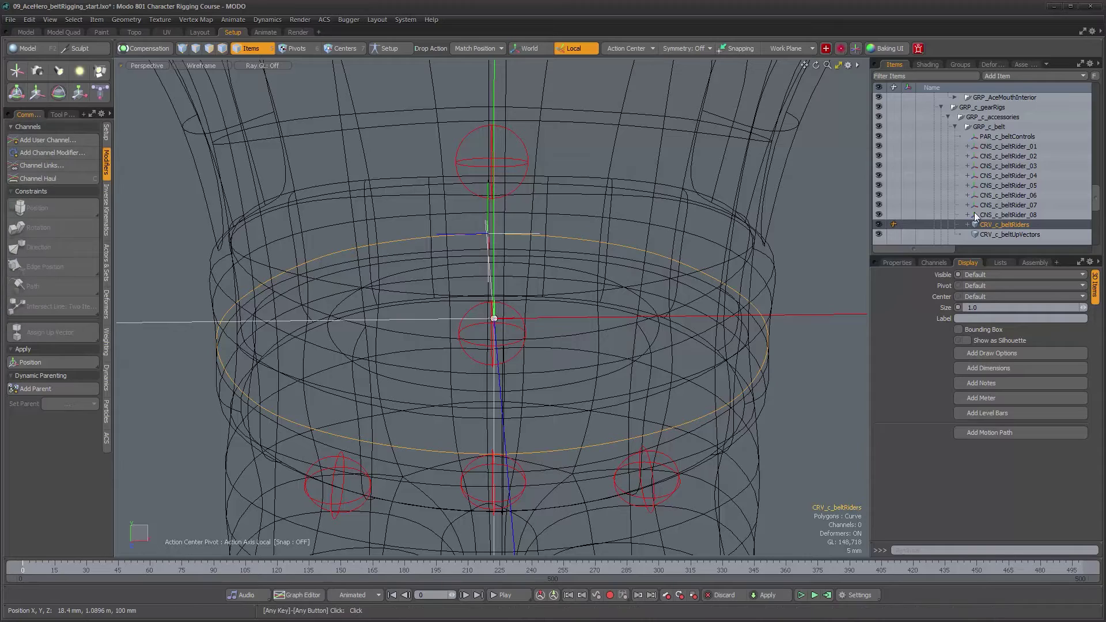
Step: Set the Path Offset of the CNS_c_beltRider_02 path constraint to 12.5%
left_click(1004, 147)
left_click_drag(739, 185, 548, 194, "alt")
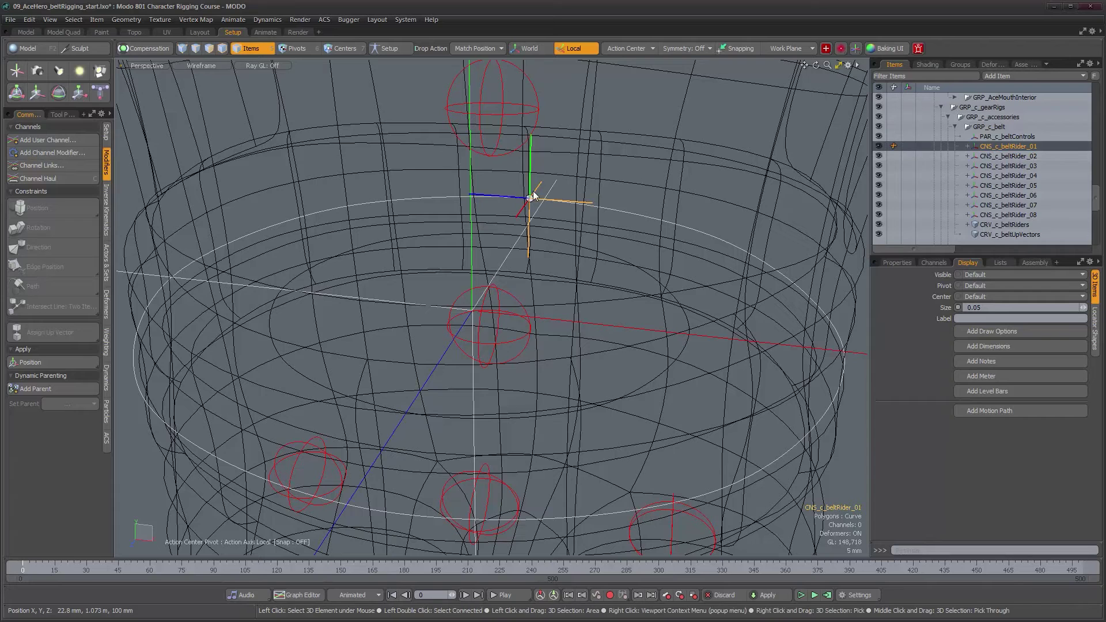
left_click(969, 156)
left_click(1008, 165)
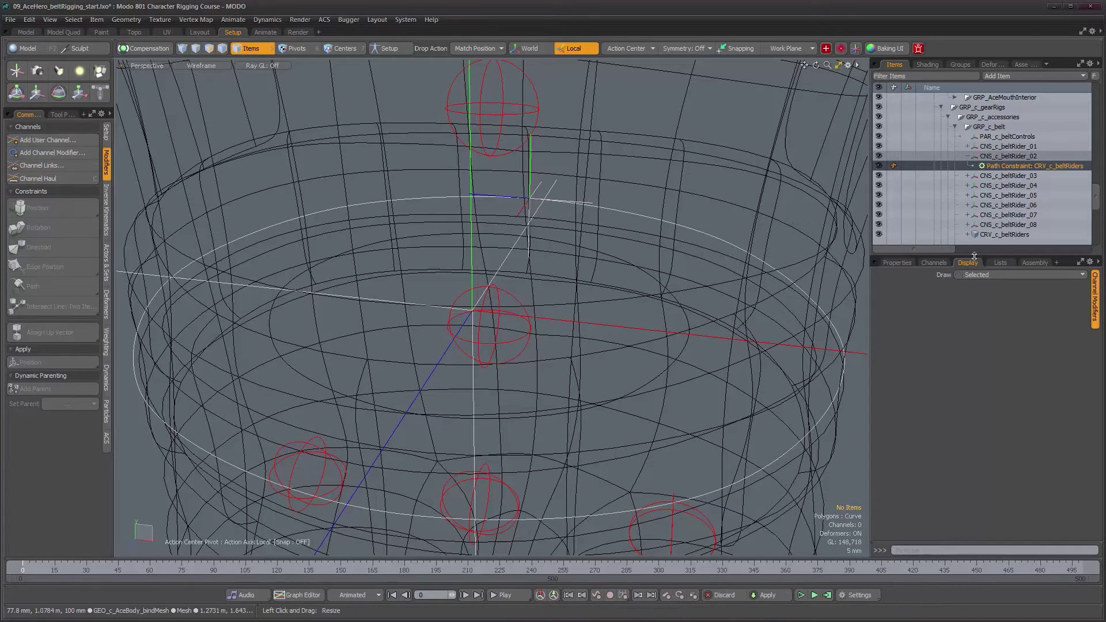
left_click(910, 262)
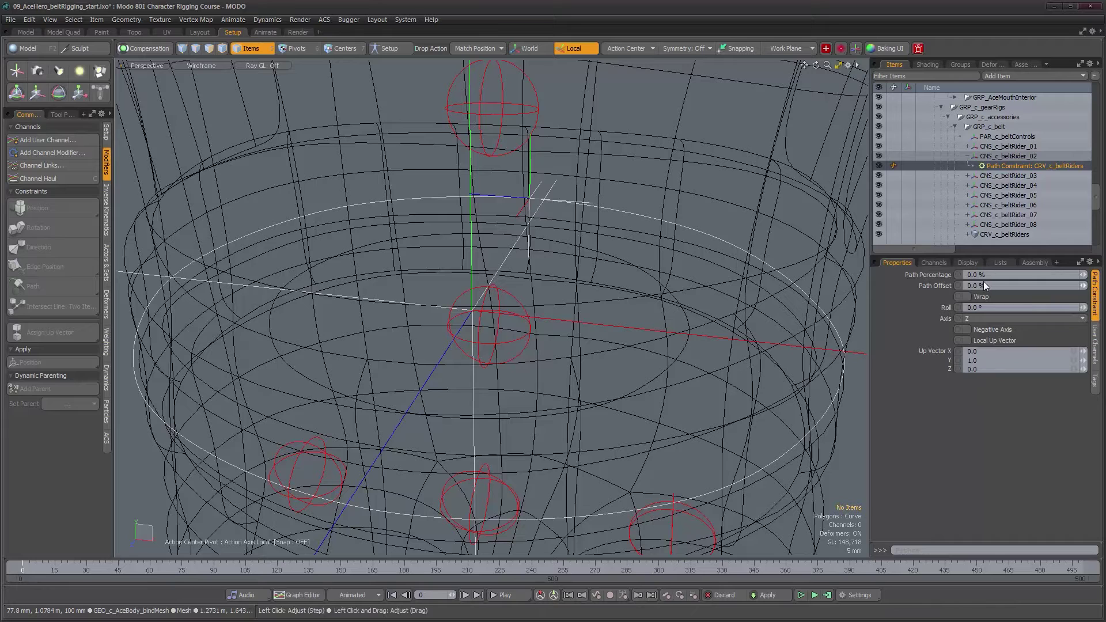
left_click(1002, 288)
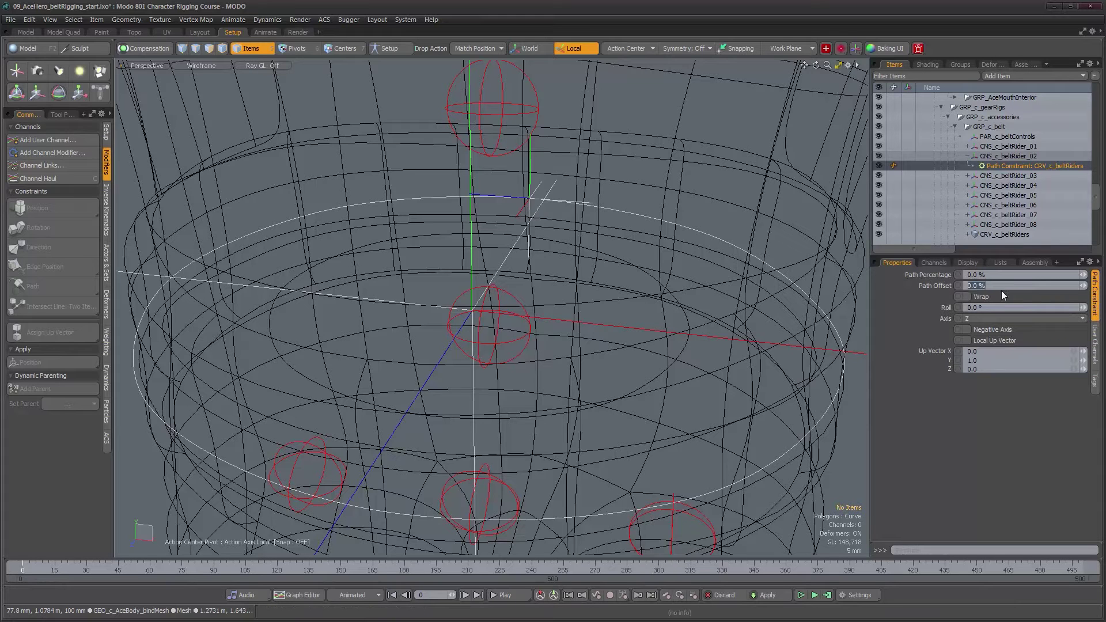
type("12.5")
key("Return")
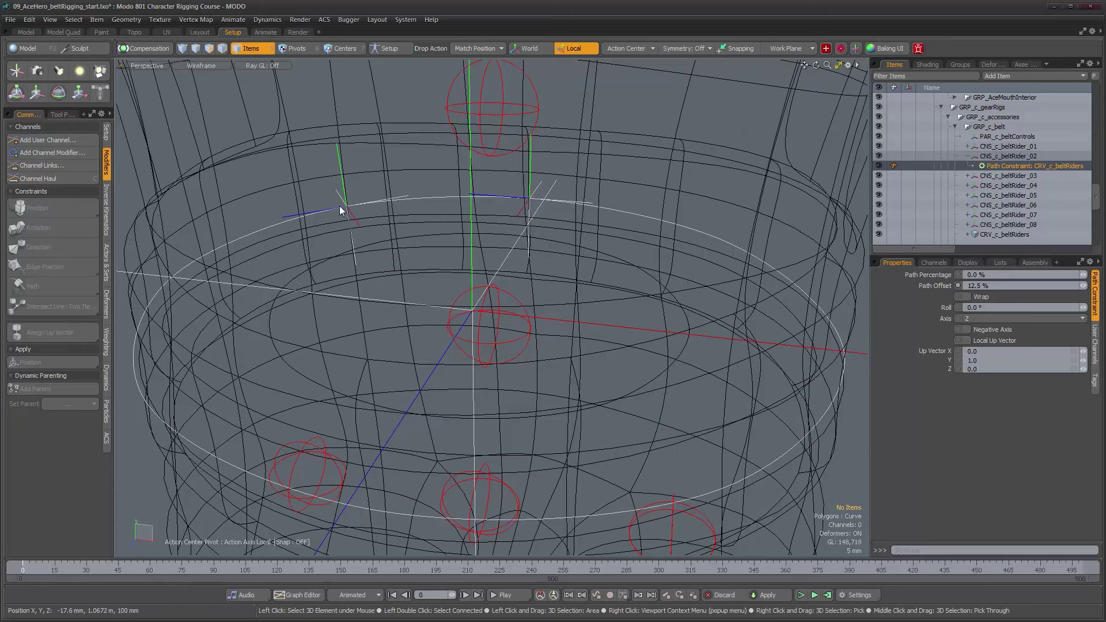
Step: Set the Path Offset of the CNS_c_beltRider_03 path constraint to 12.5*2
left_click(968, 175)
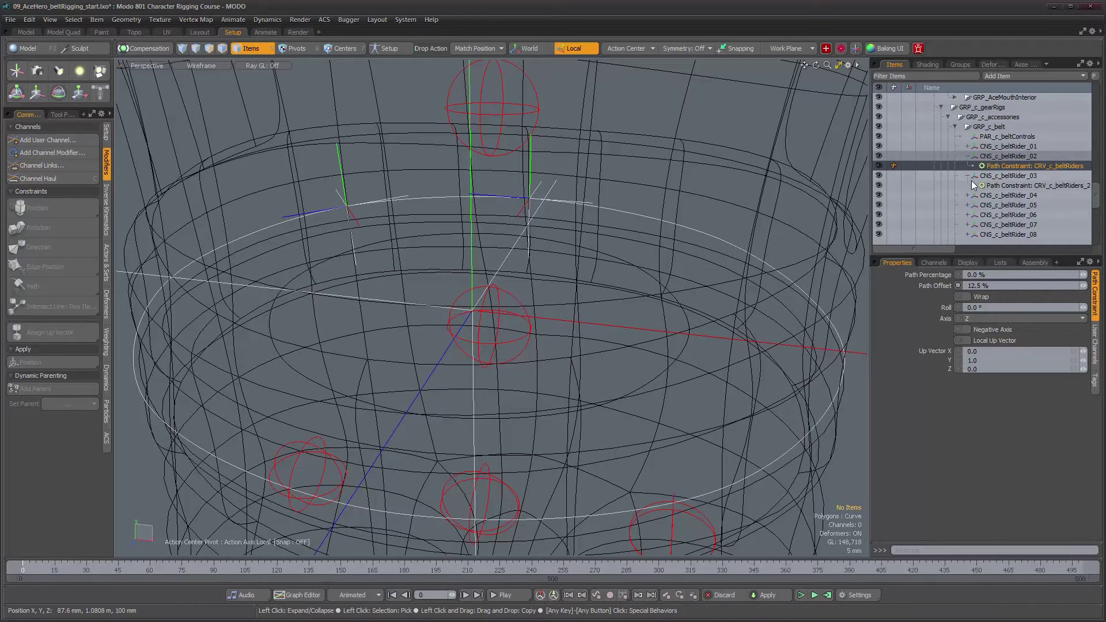
left_click(1011, 184)
left_click(987, 285)
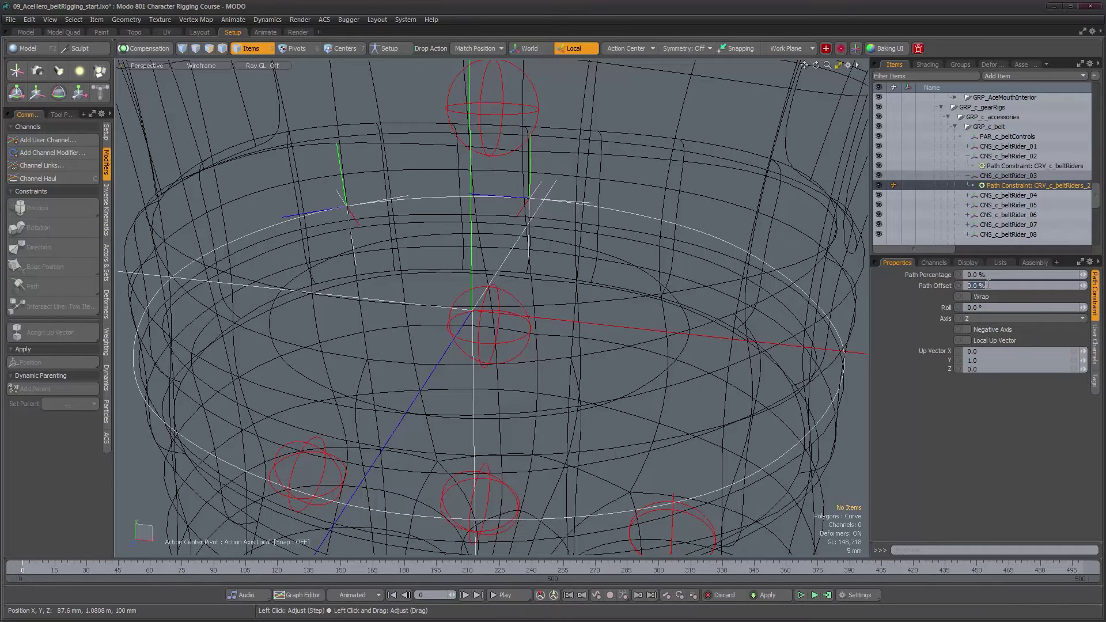
type("12.5*2")
key("Return")
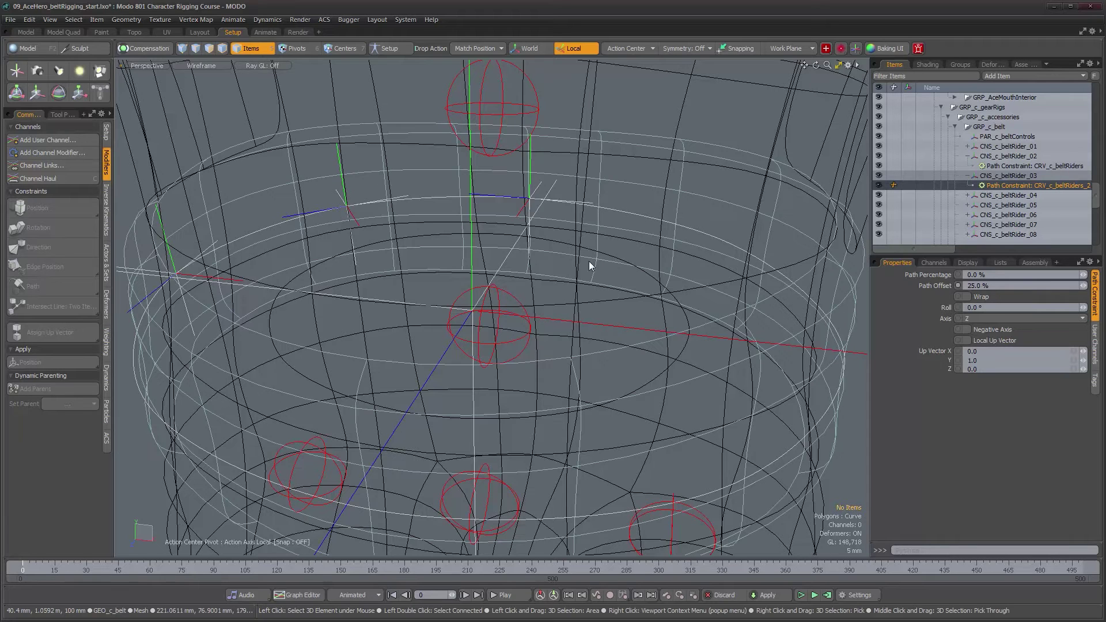
Step: Set the Path Offset of the CNS_c_beltRider_04 path constraint to 12.5*3
left_click(1004, 198)
left_click(967, 196)
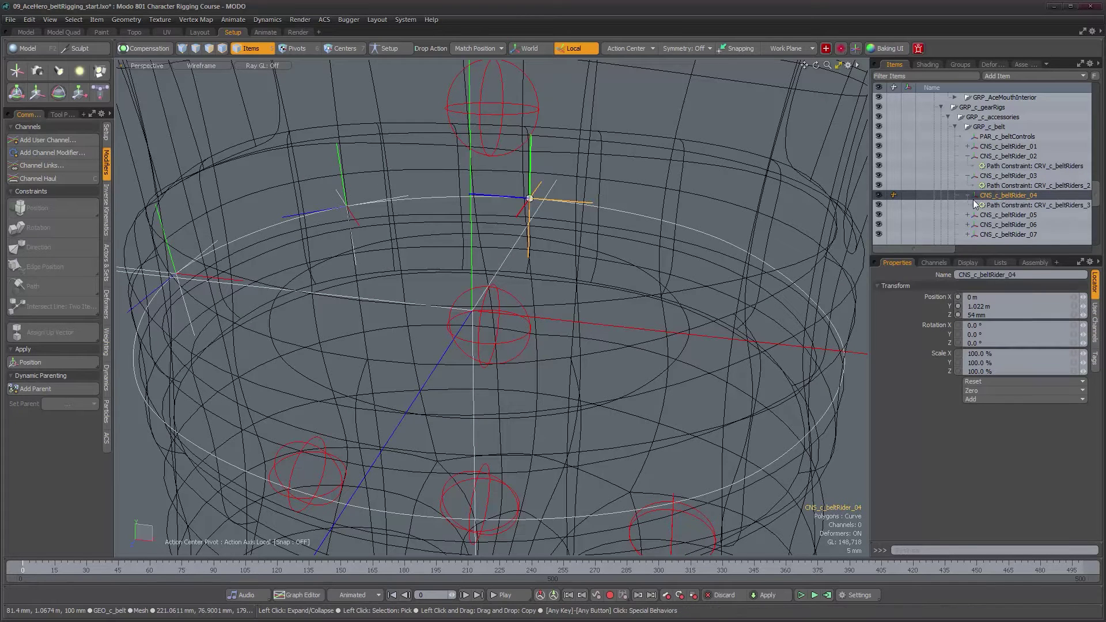
left_click(1002, 205)
left_click(1002, 286)
type("12.5*3")
key("Return")
Step: Set the Path Offset of the CNS_c_beltRider_05 path constraint to 12.5*4
right_click_drag(410, 319, 375, 319, "alt")
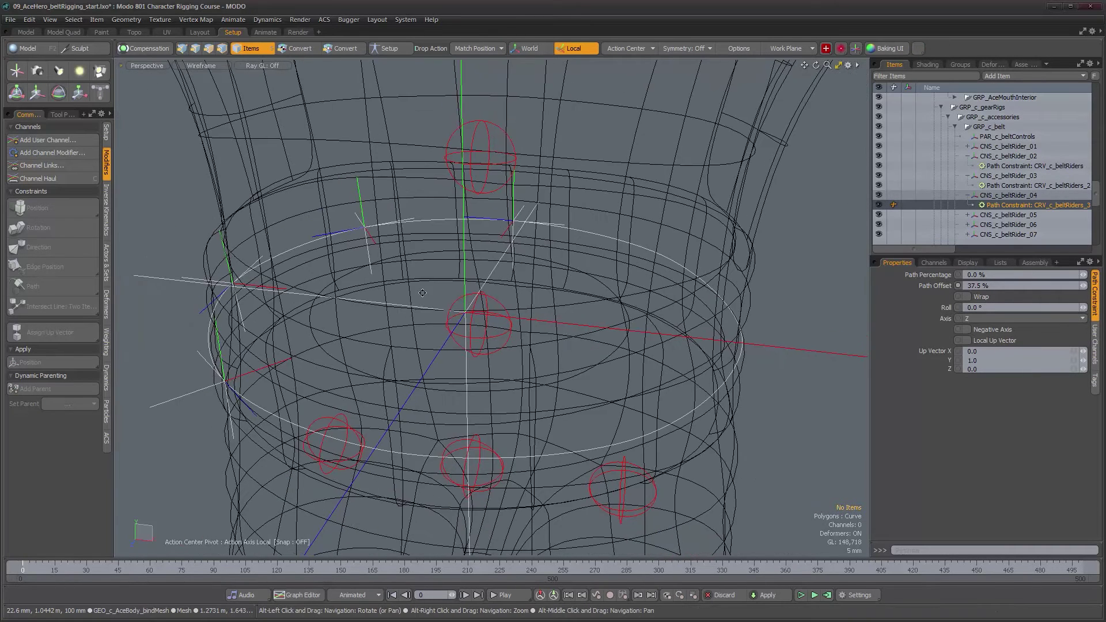
middle_click_drag(375, 318, 364, 302, "alt")
left_click(969, 216)
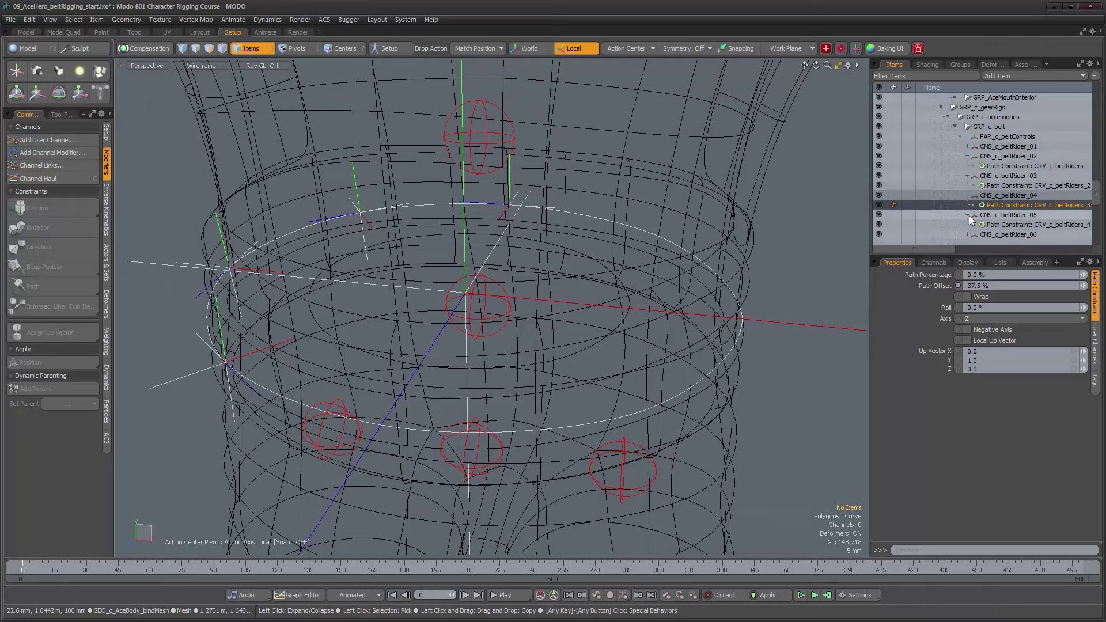
scroll(979, 214, "down", 2)
left_click(1005, 196)
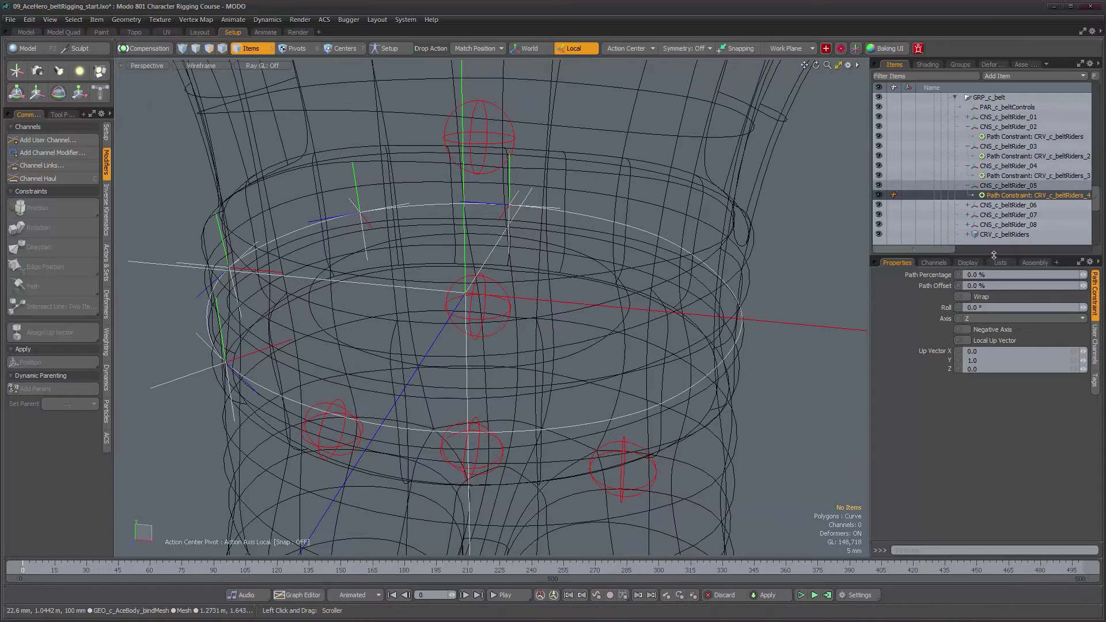
left_click(989, 285)
type("12.5")
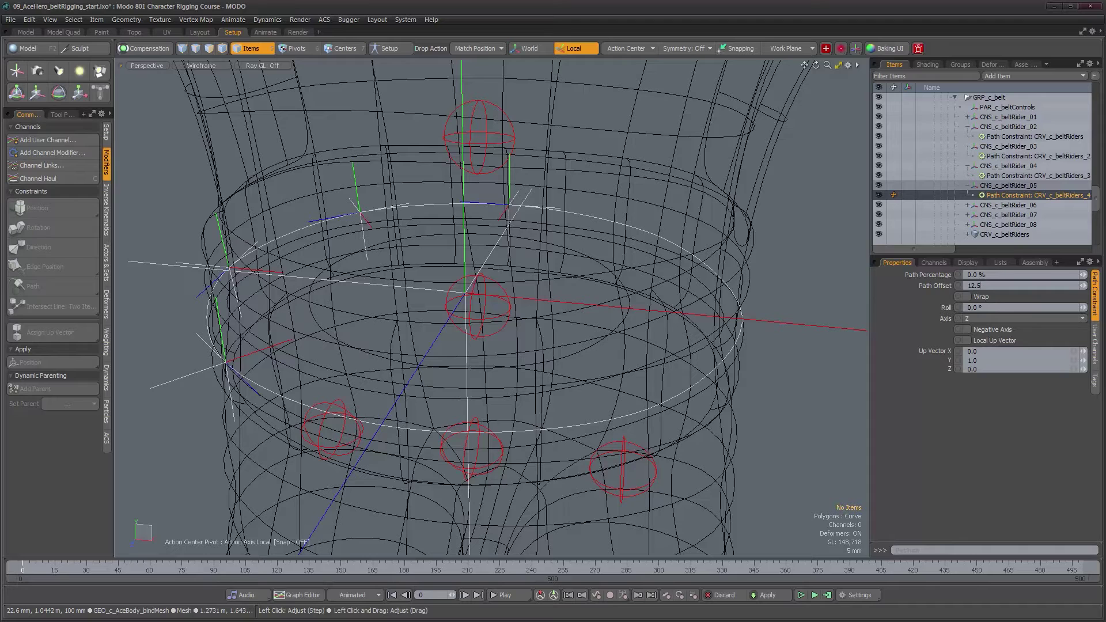
type("*4")
key("Return")
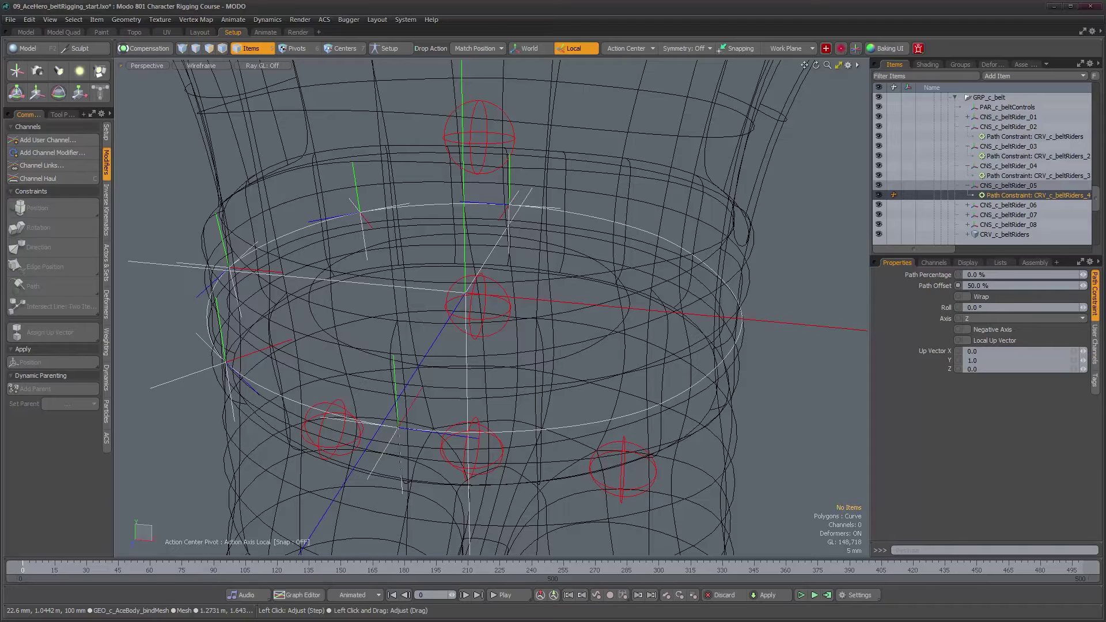
Step: Set the Path Offset of the CNS_c_beltRider_06 path constraint to 12.5*5
left_click(967, 205)
left_click(1031, 214)
left_click(989, 285)
type("12.5*5")
key("Return")
Step: Set the Path Offset of the CNS_c_beltRider_07 path constraint to 12.5*6
left_click(968, 224)
scroll(1007, 216, "down", 2)
left_click(1008, 177)
left_click(997, 286)
type("12.")
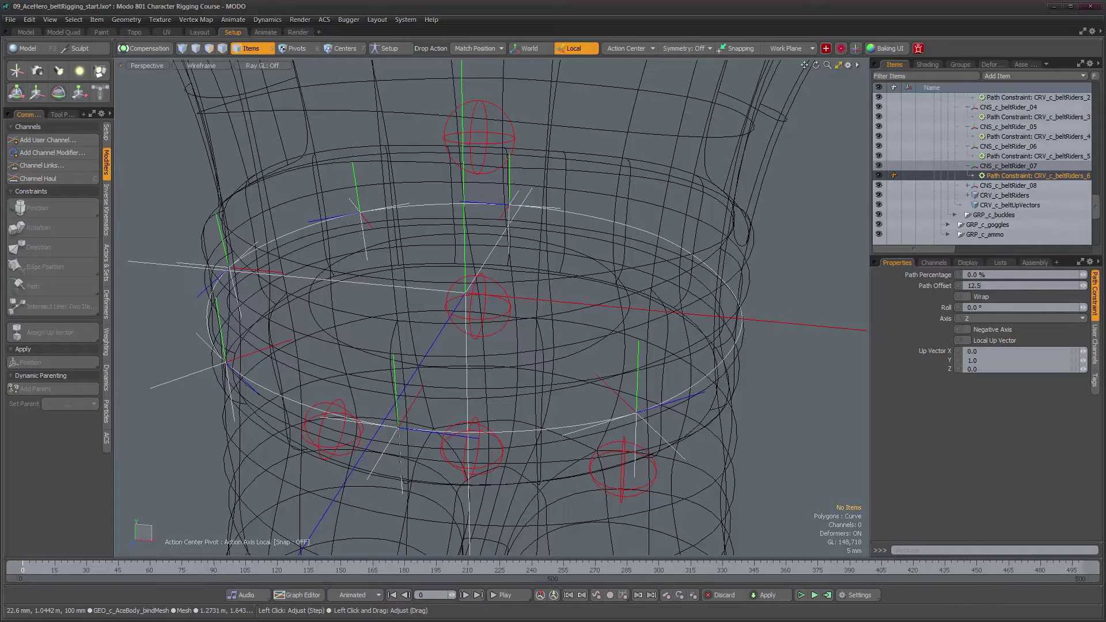
type("5*6")
key("Return")
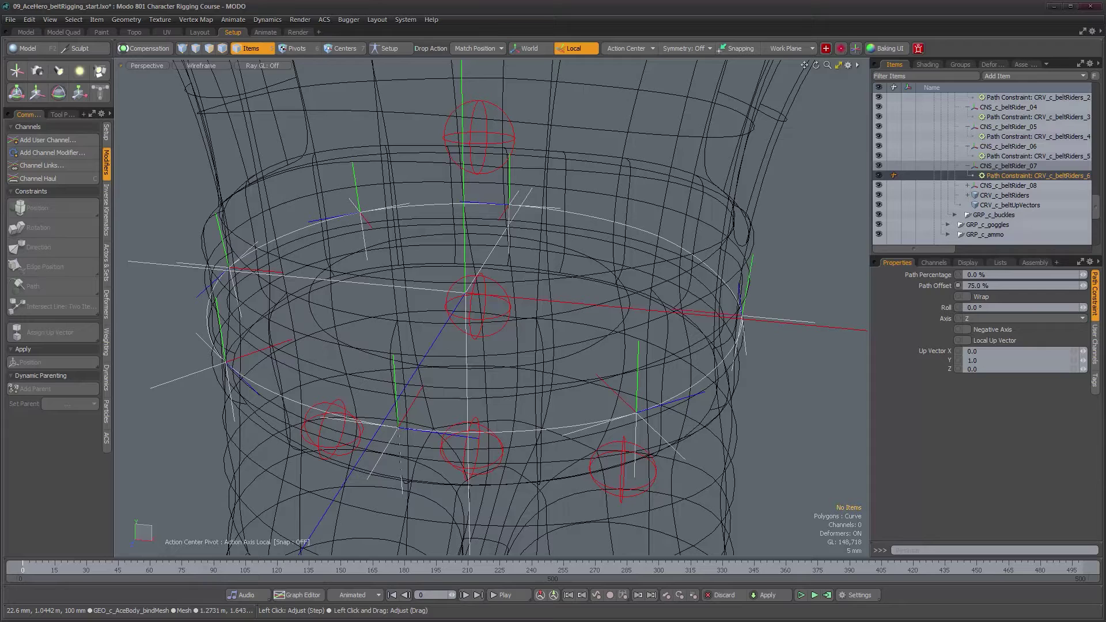
Step: Set the Path Offset of the CNS_c_beltRider_08 path constraint to 87.5%
left_click(968, 185)
left_click(1001, 196)
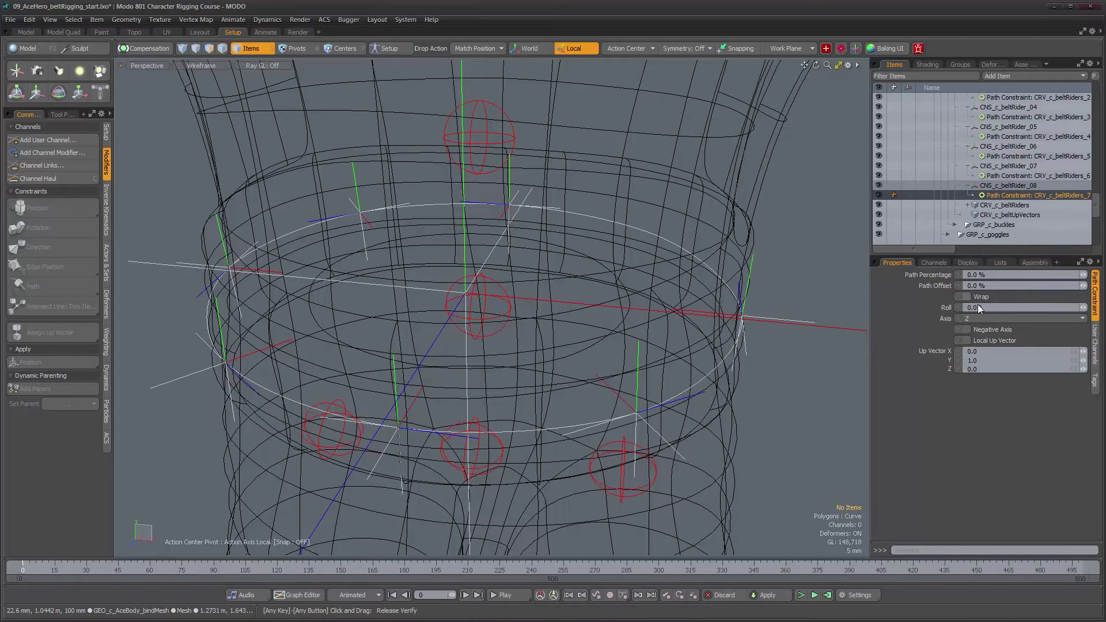
left_click(992, 286)
type("12.")
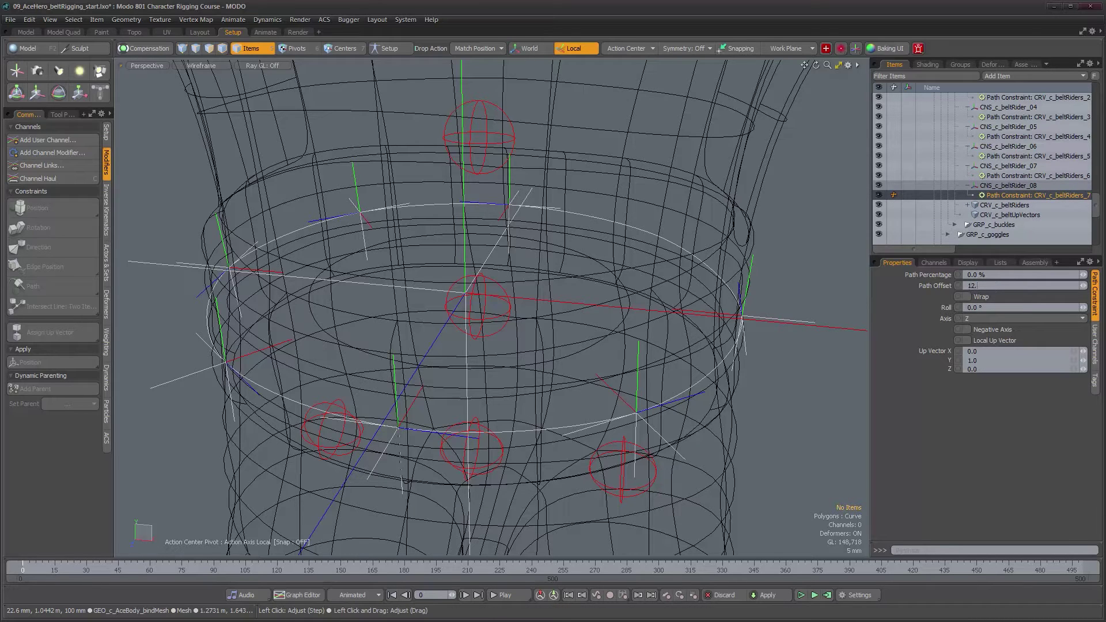
key("Return")
left_click_drag(507, 226, 623, 242, "alt")
left_click_drag(485, 245, 487, 265, "alt")
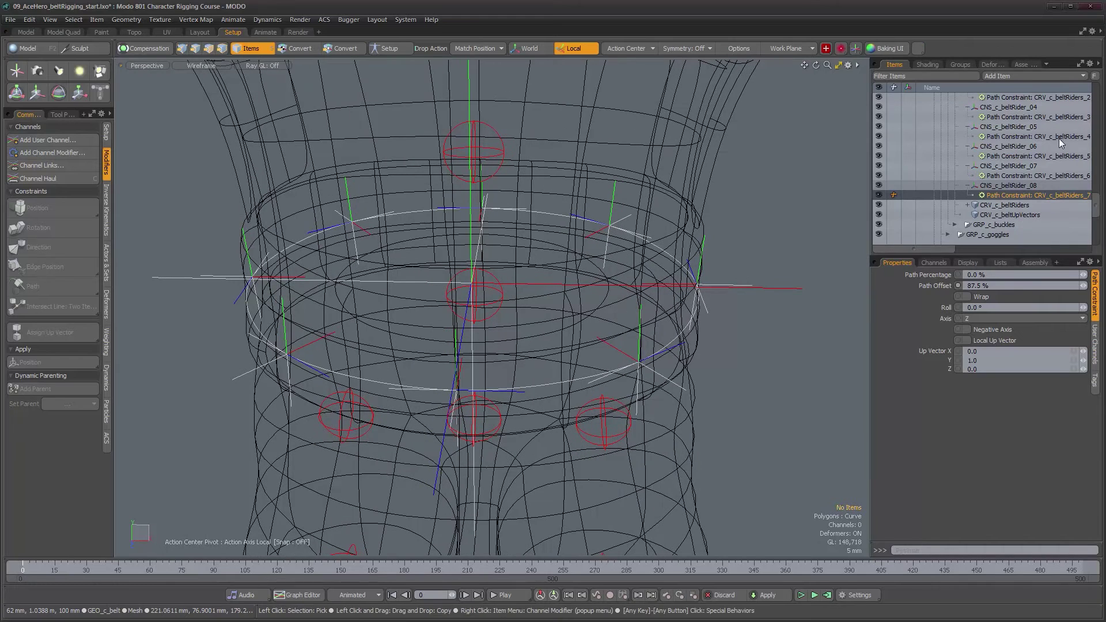
Step: Collapse the expanded path constraints under CNS_c_beltRider_02 through CNS_c_beltRider_08 in the item hierarchy
left_click(988, 185)
left_click(967, 185)
left_click(968, 165)
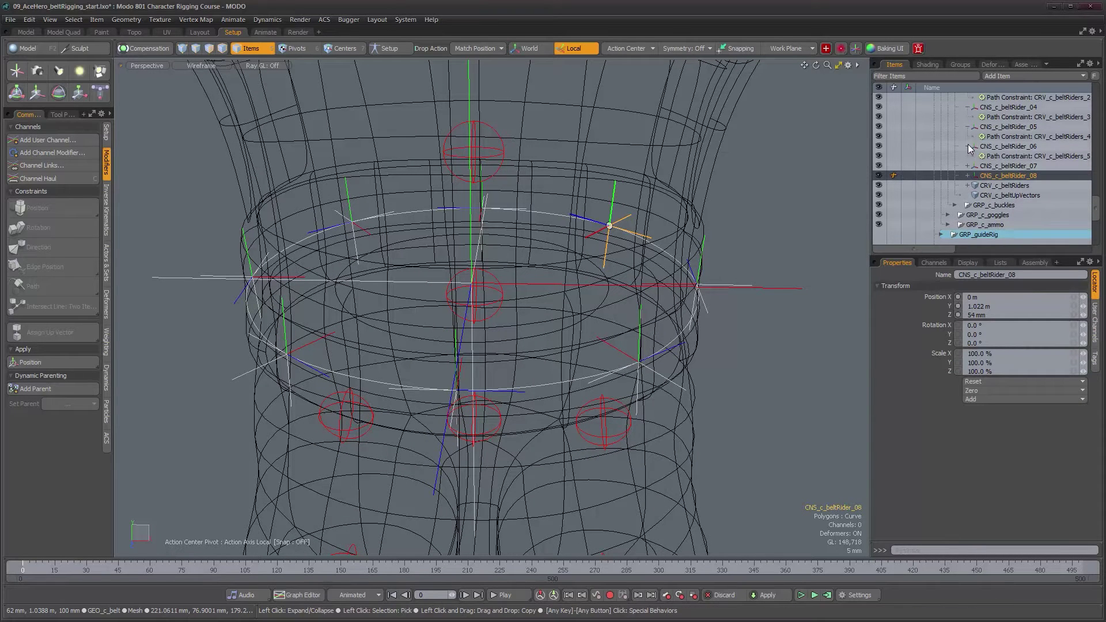
left_click(968, 147)
left_click(969, 134)
scroll(980, 144, "up", 2)
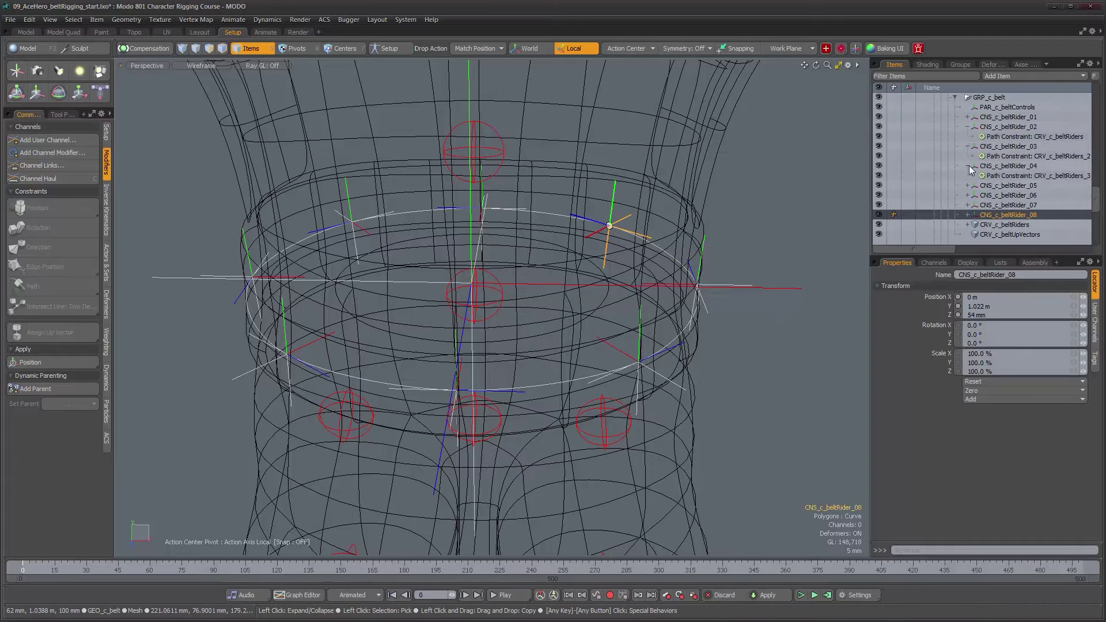
left_click(968, 166)
left_click(968, 146)
left_click(968, 126)
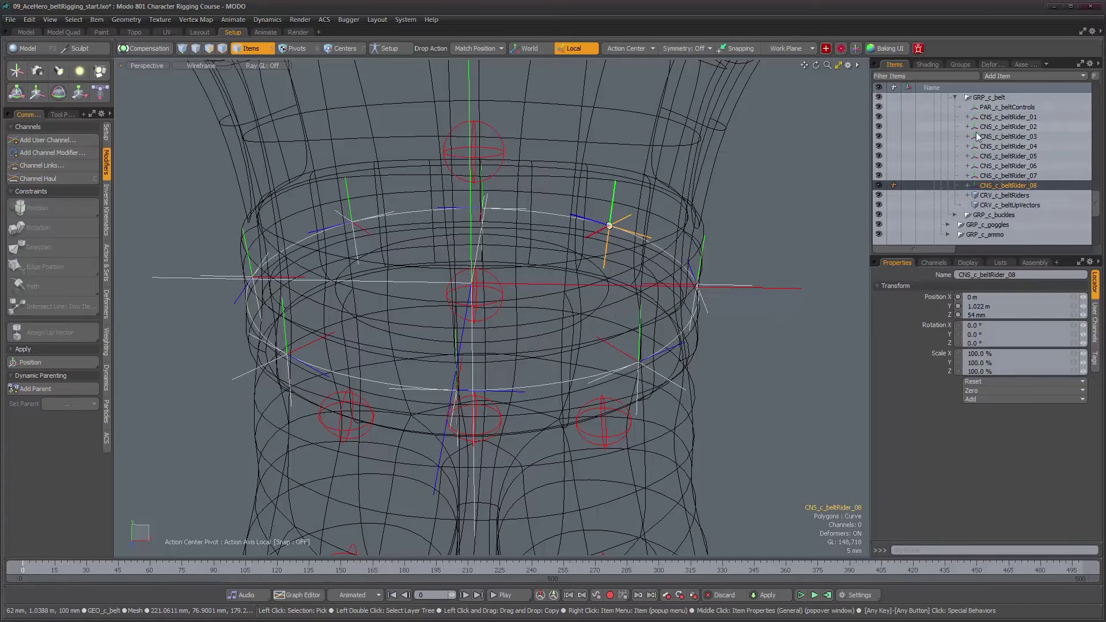
Step: Set the display size of all eight locators, CNS_c_beltRider_01 through CNS_c_beltRider_08, to 0.02
left_click(1009, 119, "shift")
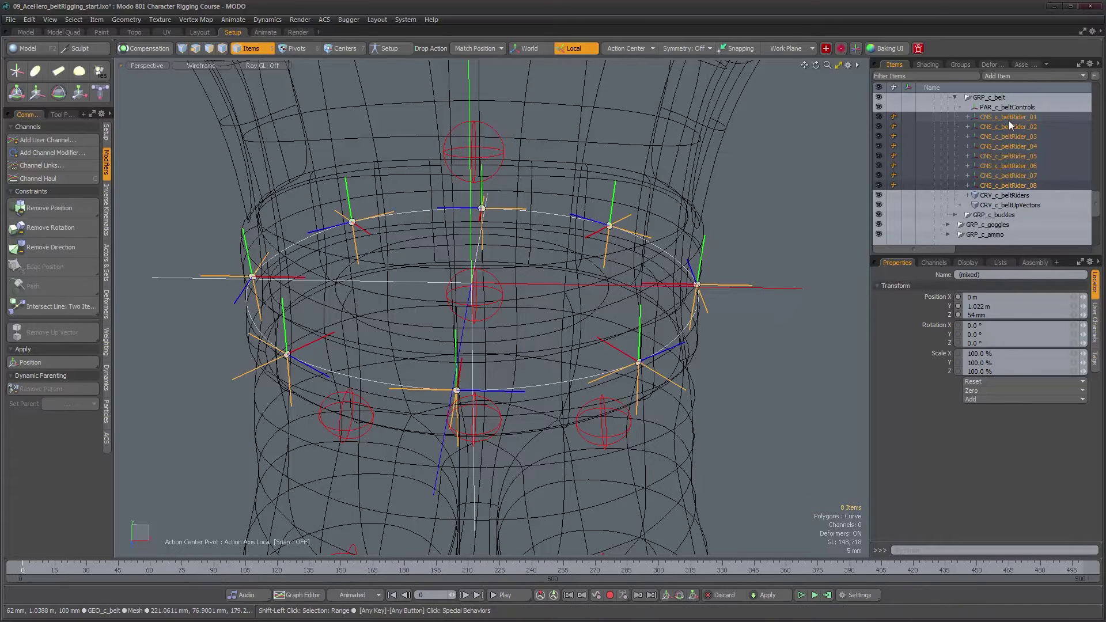
left_click(973, 264)
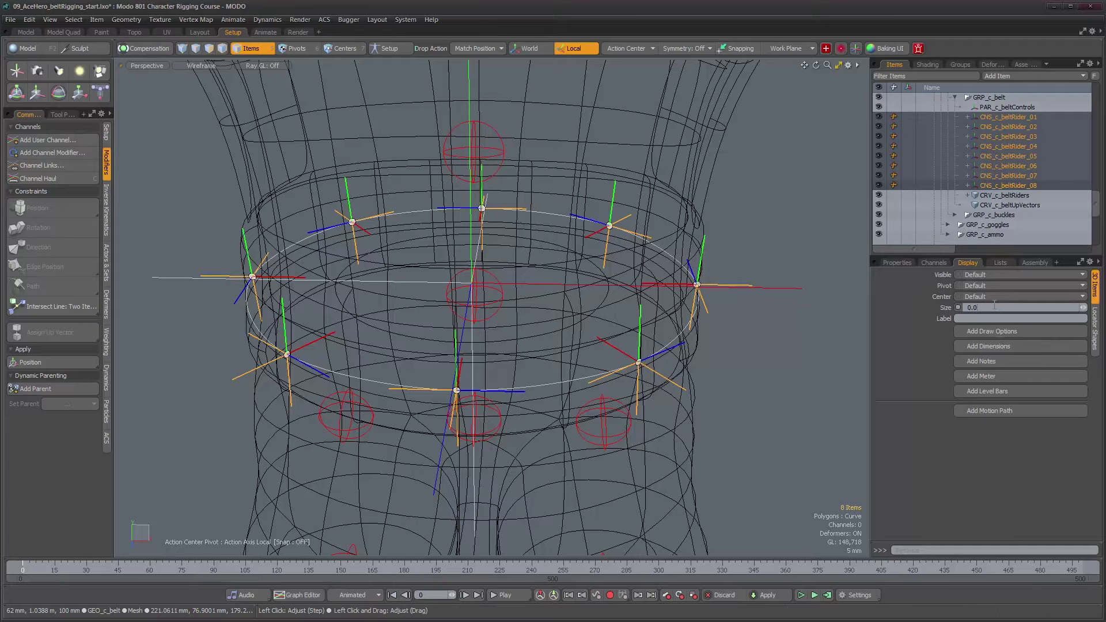
type("2")
key("Return")
Step: Add a new locator and place it inside the GRP_c_belt group
left_click_drag(598, 267, 535, 239, "alt")
left_click(586, 275)
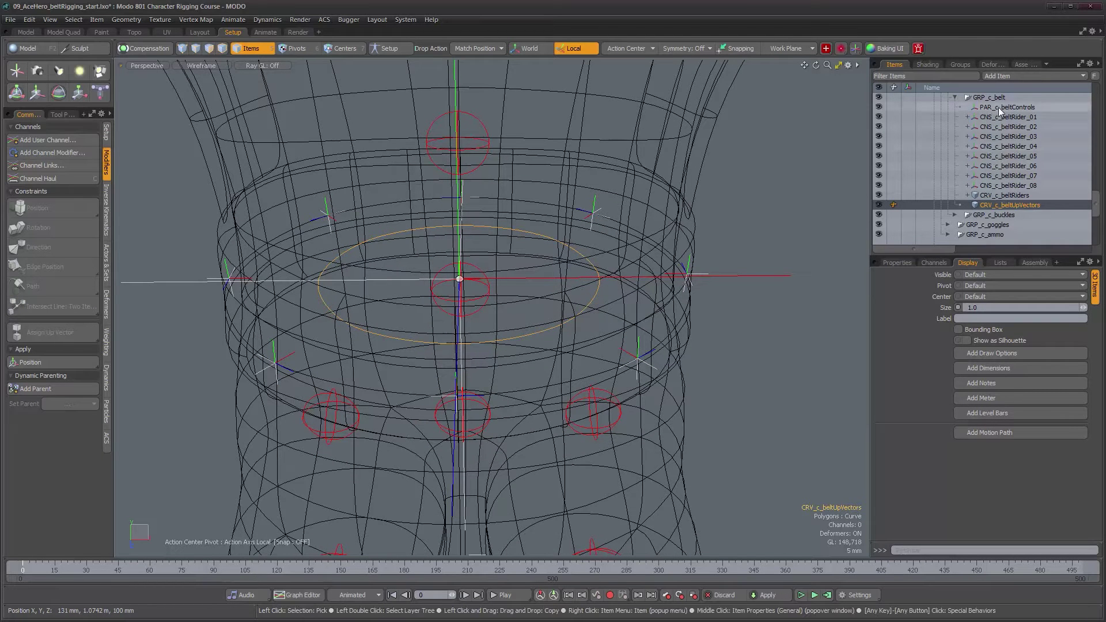
left_click_drag(1096, 208, 1095, 238)
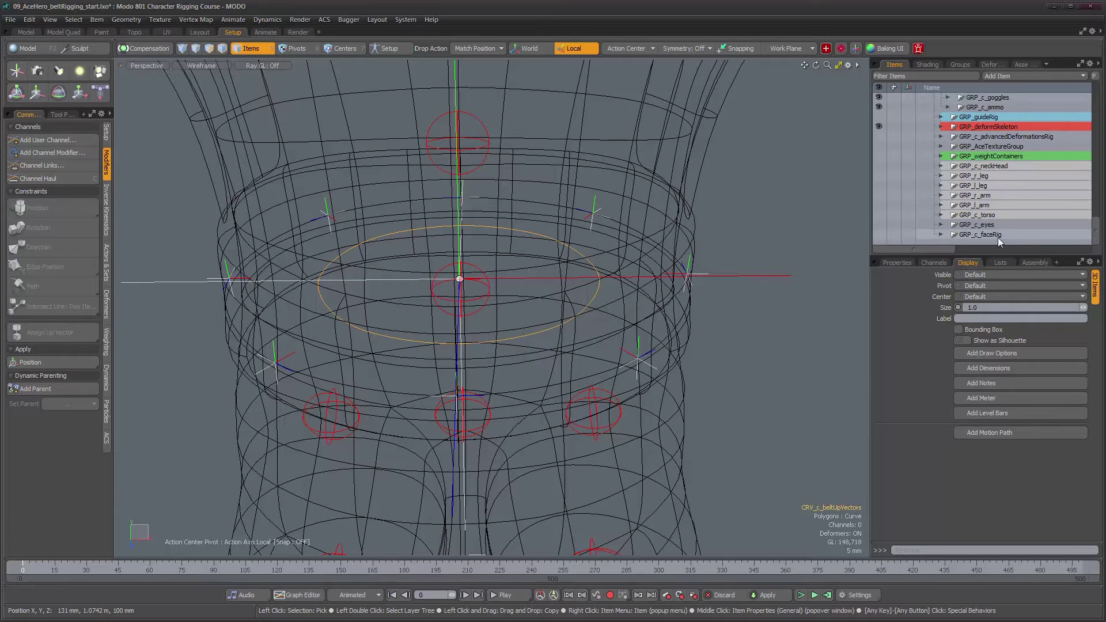
key("shift+n")
left_click_drag(955, 235, 992, 148)
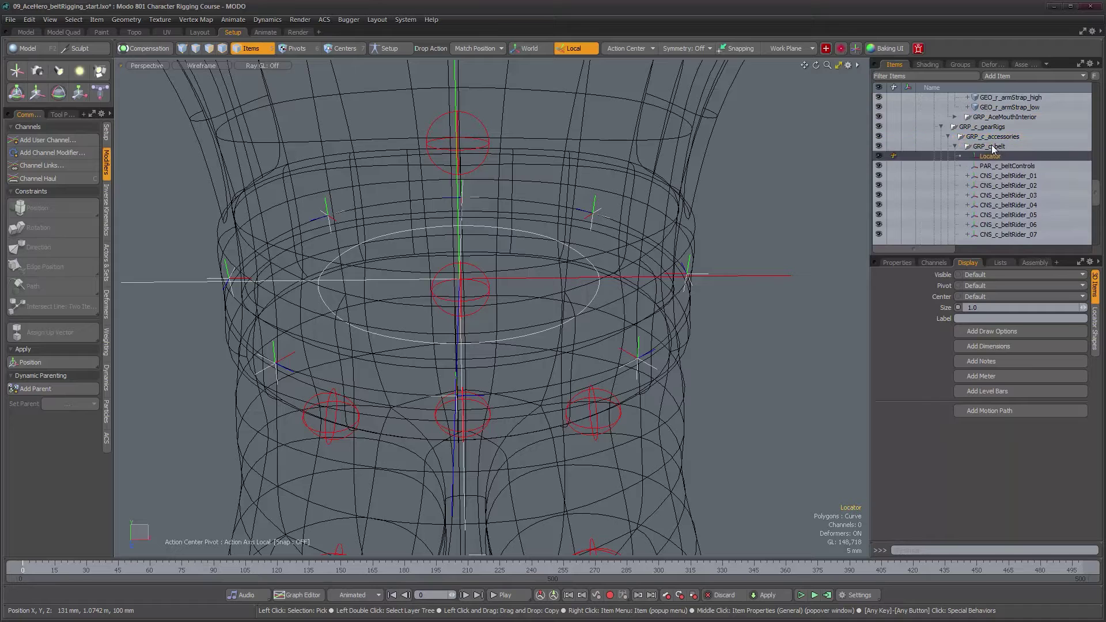
Step: Parent CNS_c_beltRider_01 through CNS_c_beltRider_08 under the CRV_c_beltRiders curve and collapse its hierarchy
scroll(1009, 182, "down", 2)
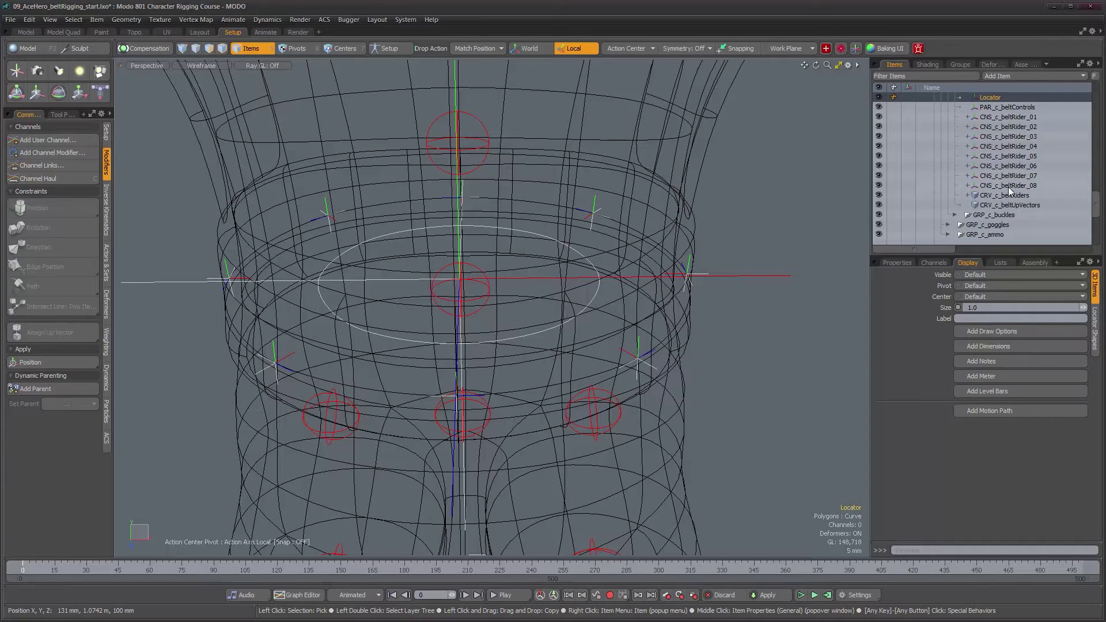
left_click(1016, 185)
left_click(1011, 117, "shift")
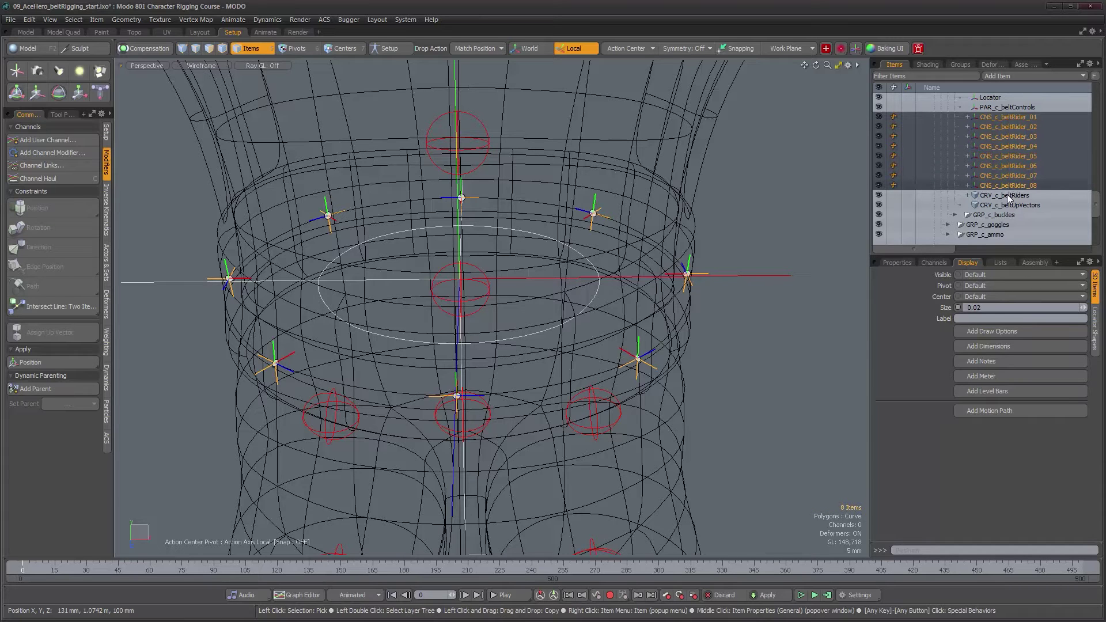
mouse_move(1007, 188)
left_mouse_down()
mouse_move(1009, 201)
mouse_move(1001, 197)
left_mouse_up()
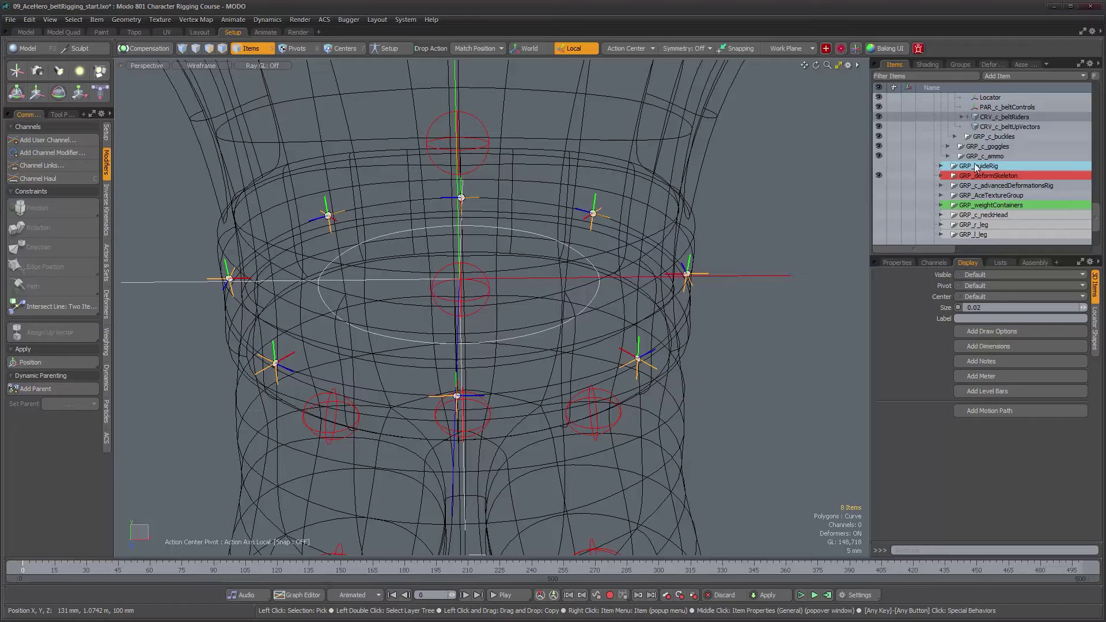
scroll(974, 166, "up", 1)
left_click(962, 147)
scroll(1036, 191, "down", 2)
scroll(1035, 191, "up", 1)
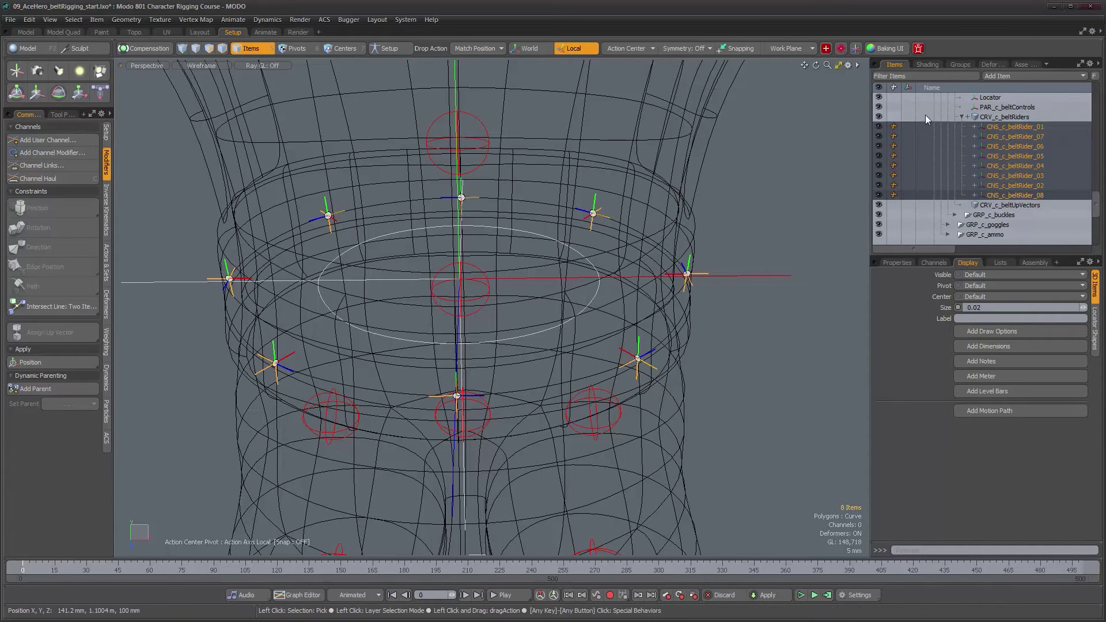
left_click(962, 119)
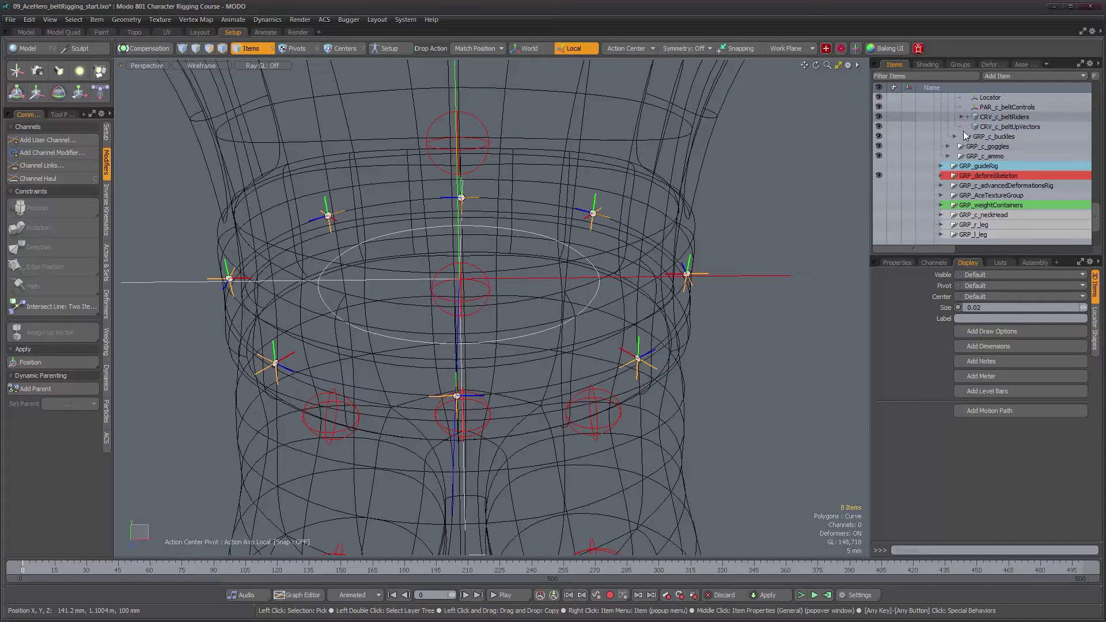
scroll(971, 144, "up", 1)
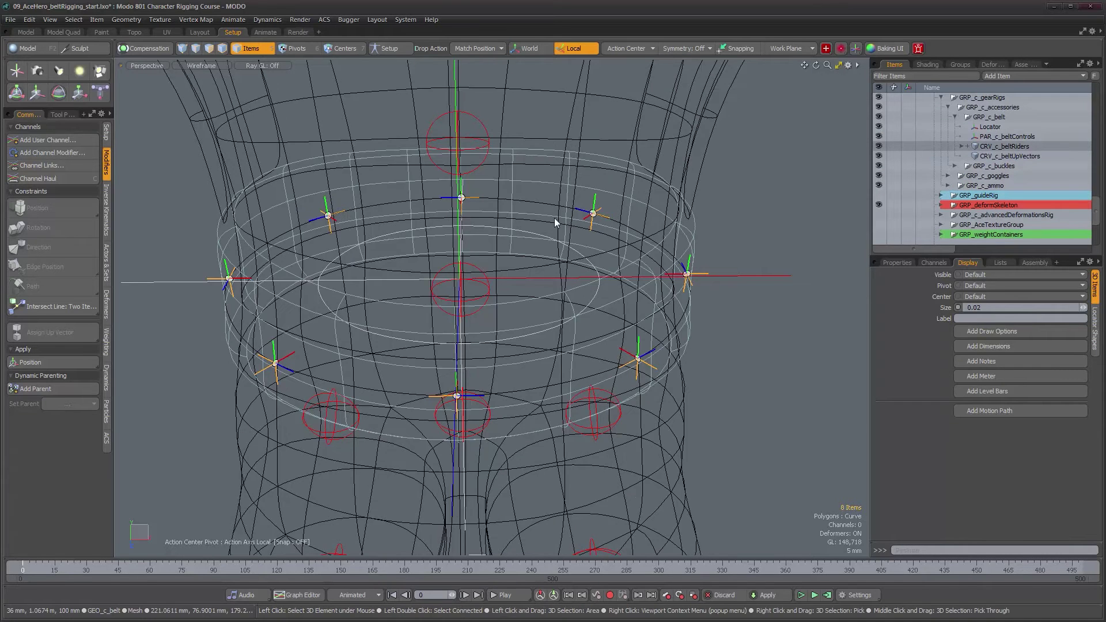
Step: Rename the new locator in GRP_c_belt as UPV_c_beltRider_01
left_click(991, 127)
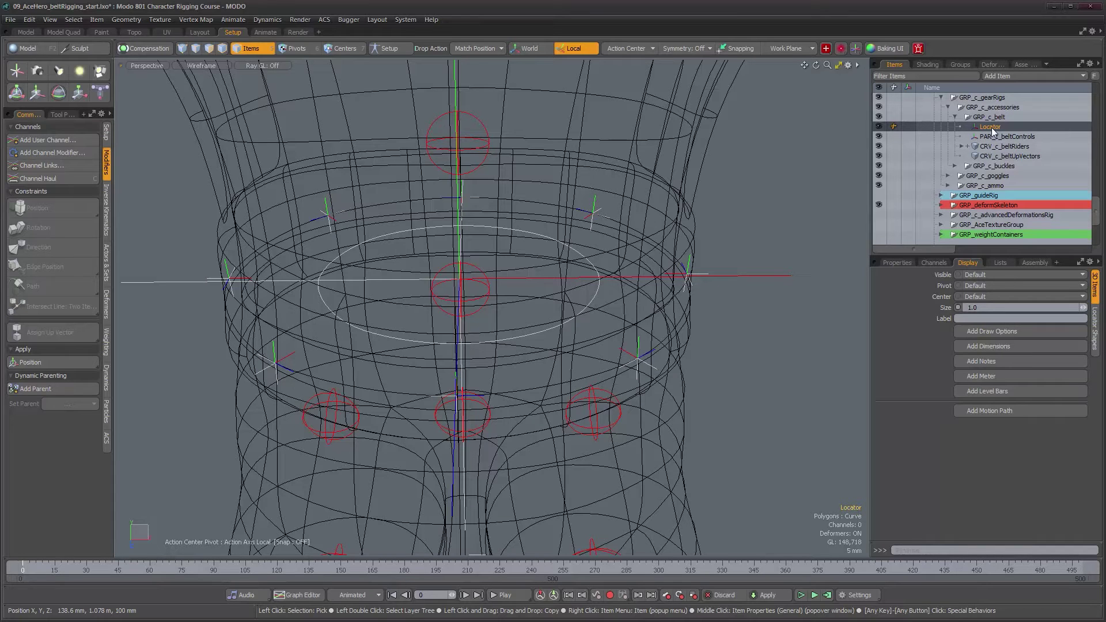
double_click(991, 128)
type("UPV_c_")
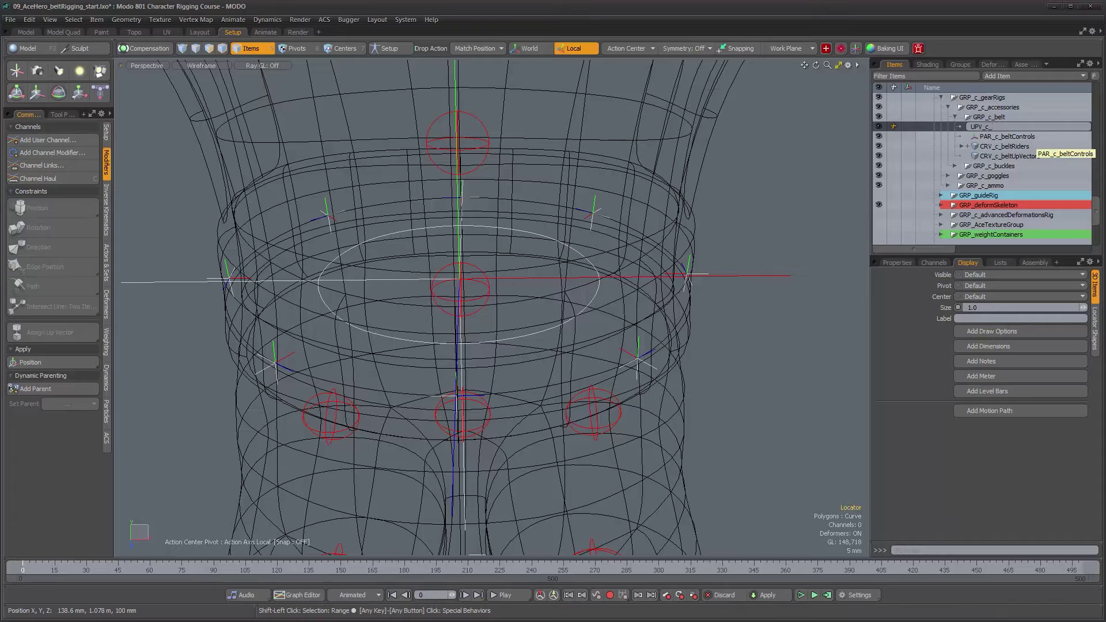
type("beltRider_01")
key("Return")
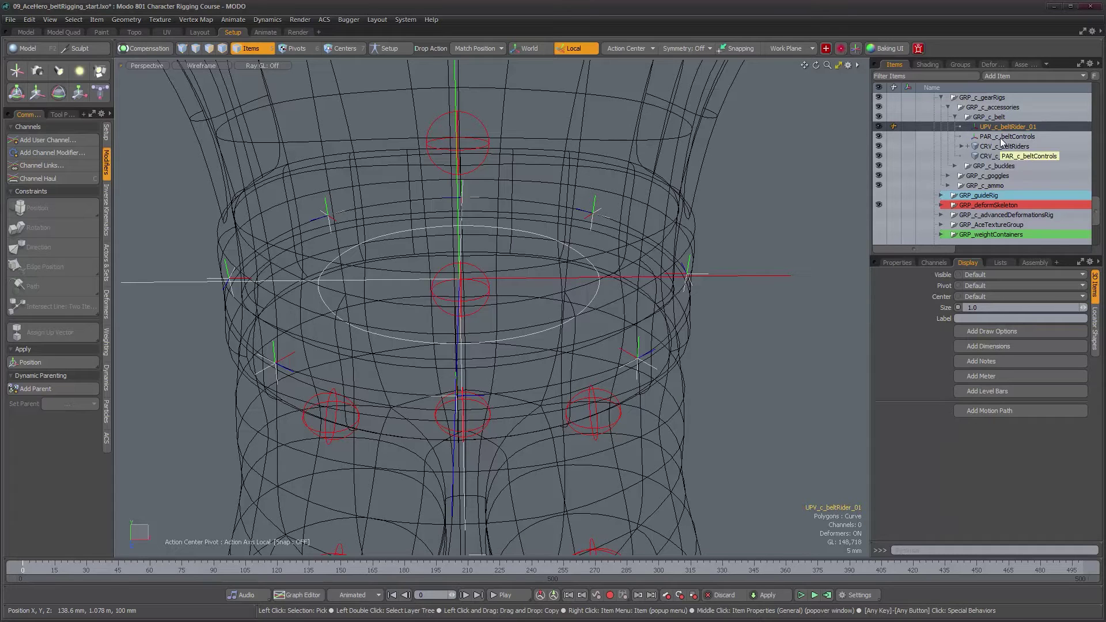
Step: Duplicate the UPV_c_beltRider_01 locator seven times within GRP_c_belt
key("ctrl+d")
key("ctrl+d")
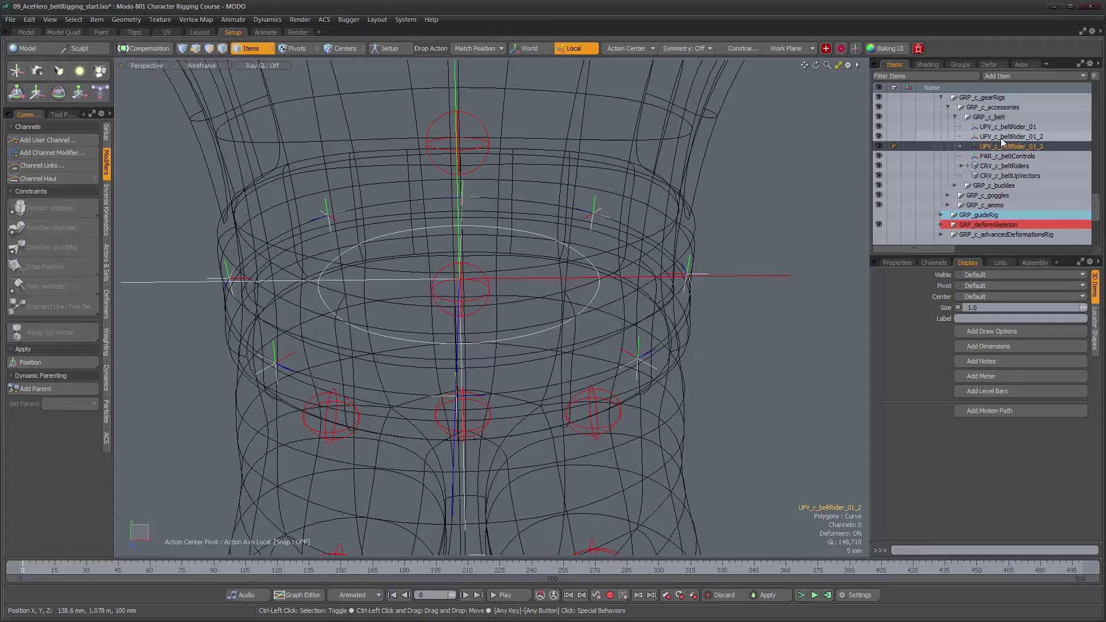
key("ctrl+d")
key("ctrl+d")
key("ctrl+d")
key("ctrl+d")
key("ctrl+d")
Step: Rename the first two duplicated locators as UPV_c_beltRider_02 and UPV_c_beltRider_03
left_click(1045, 137)
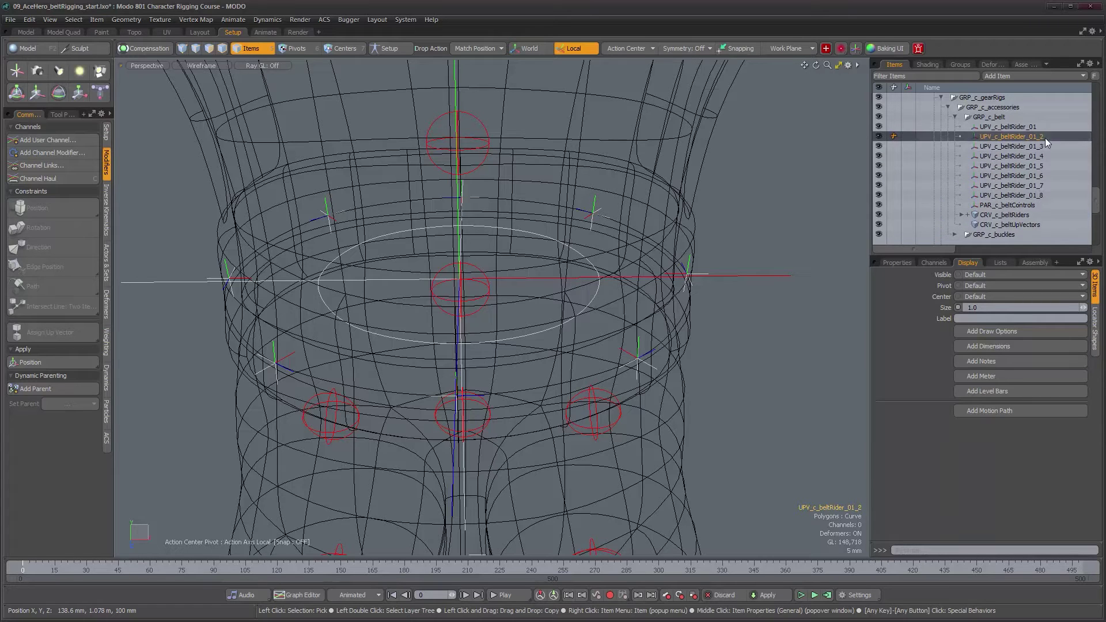
left_click(1047, 137)
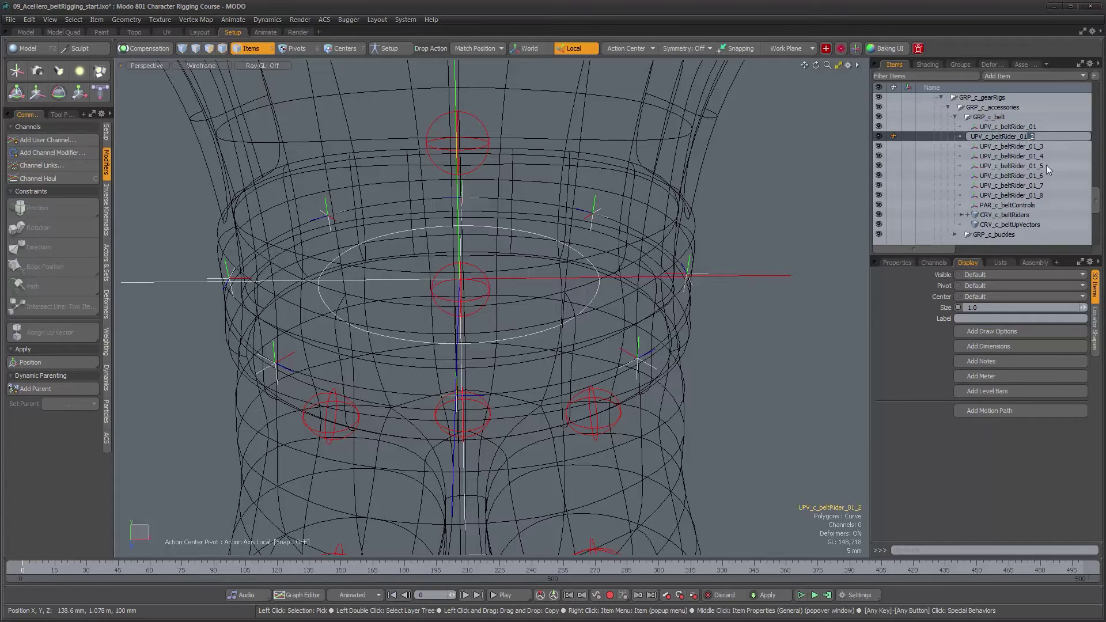
key("BackSpace")
key("BackSpace")
key("Return")
left_click(1035, 148)
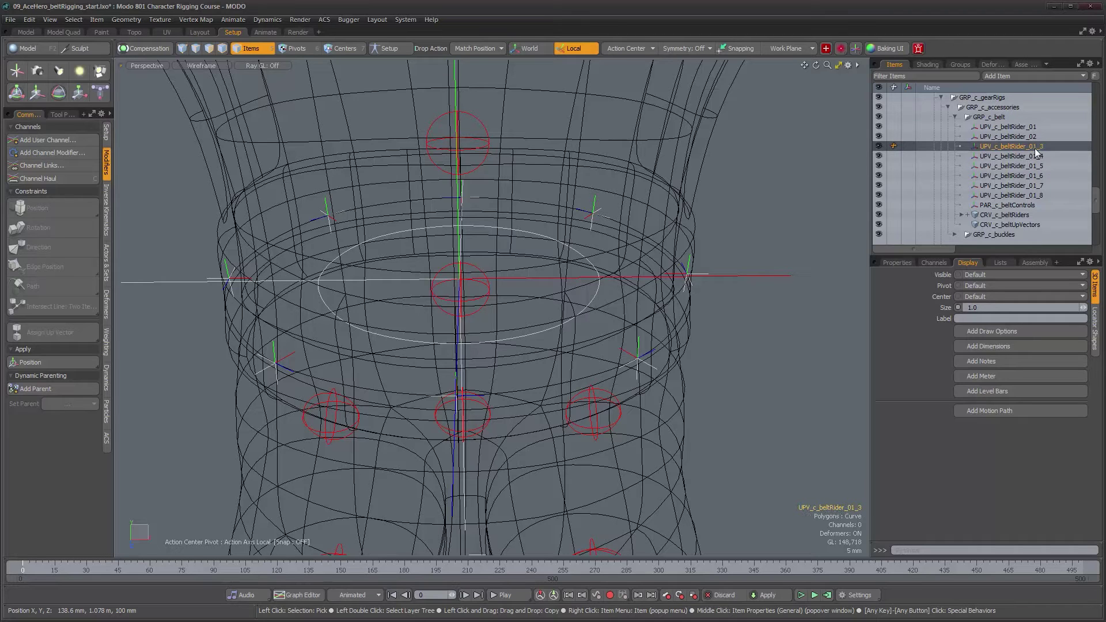
left_click(1035, 147)
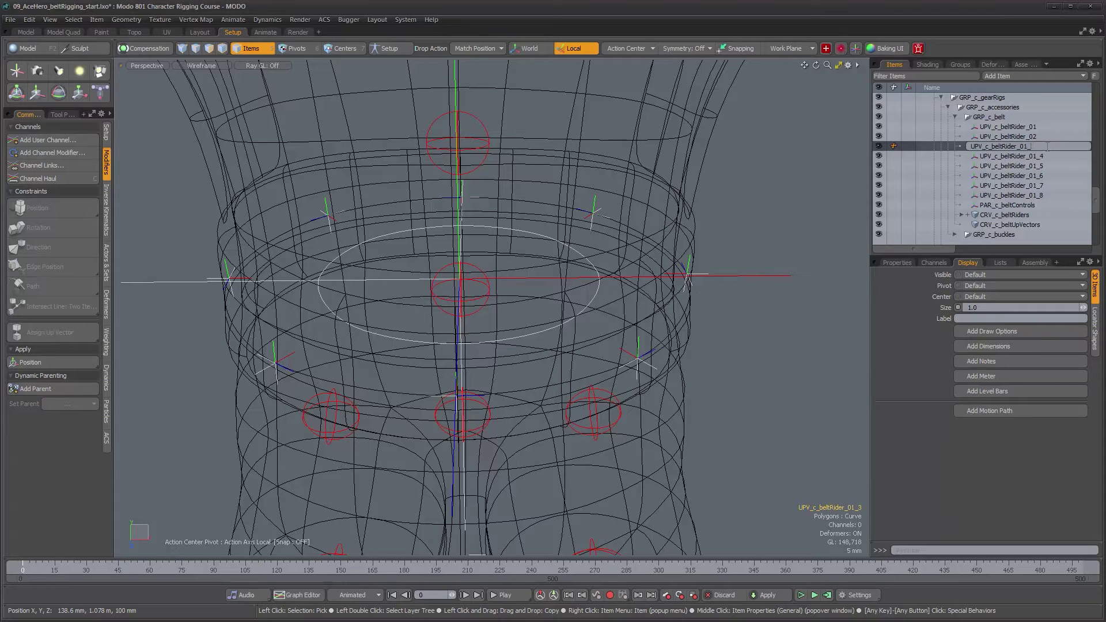
type("3")
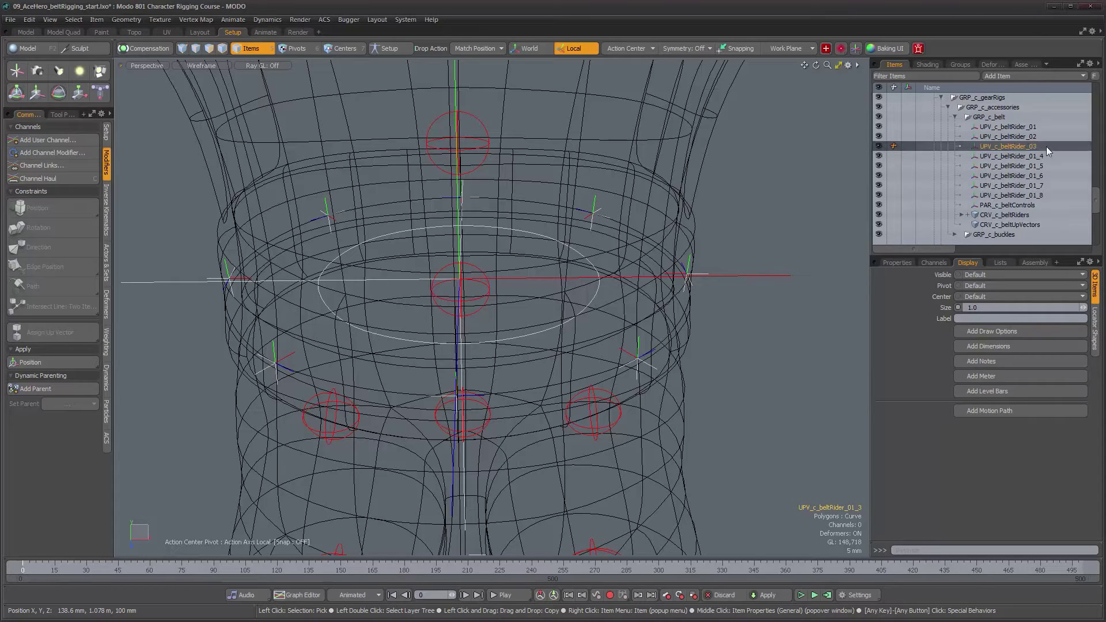
key("Return")
Step: Rename the duplicates UPV_c_beltRider_01_4 and UPV_c_beltRider_01_5 as UPV_c_beltRider_04 and UPV_c_beltRider_05
left_click(1042, 157)
left_click(1042, 157)
key("BackSpace")
key("BackSpace")
key("BackSpace")
type("4")
key("Return")
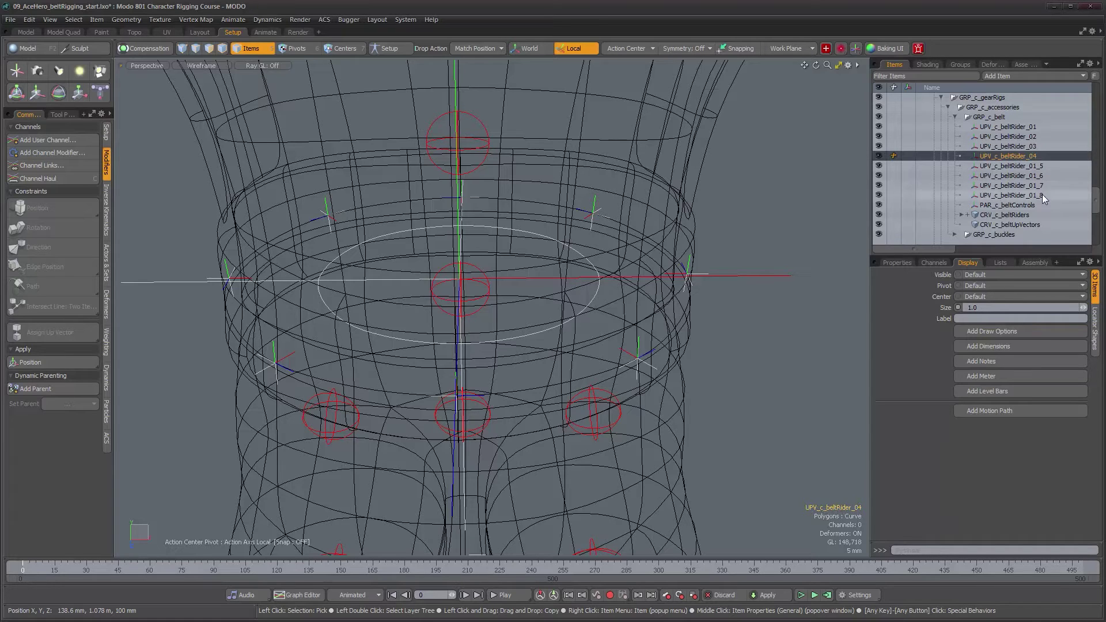
left_click(1041, 166)
left_click(1042, 166)
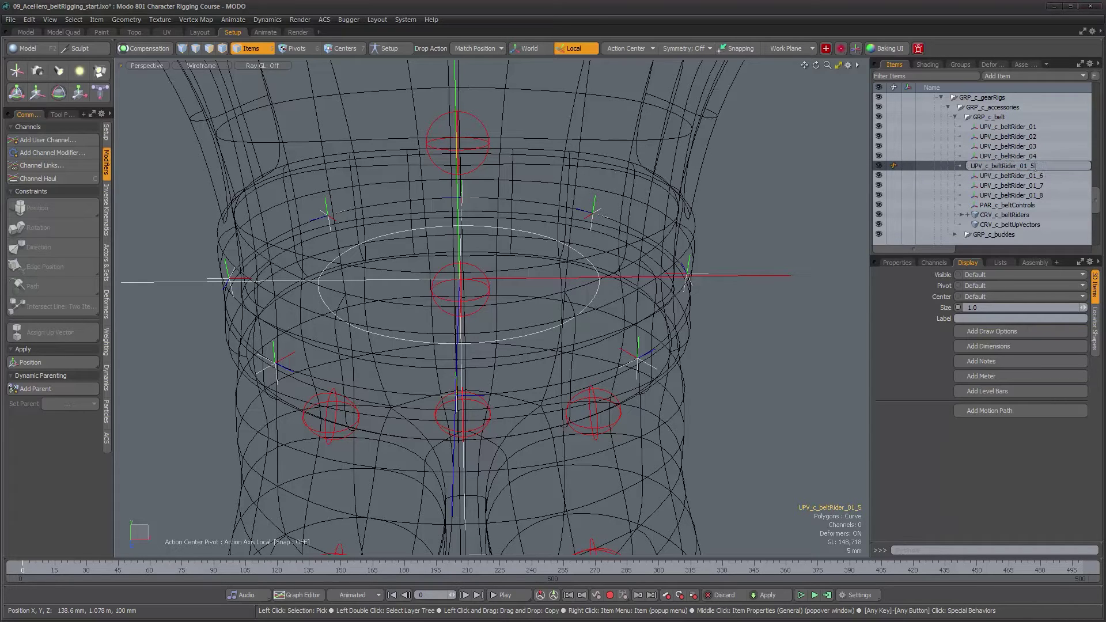
type("5")
key("Return")
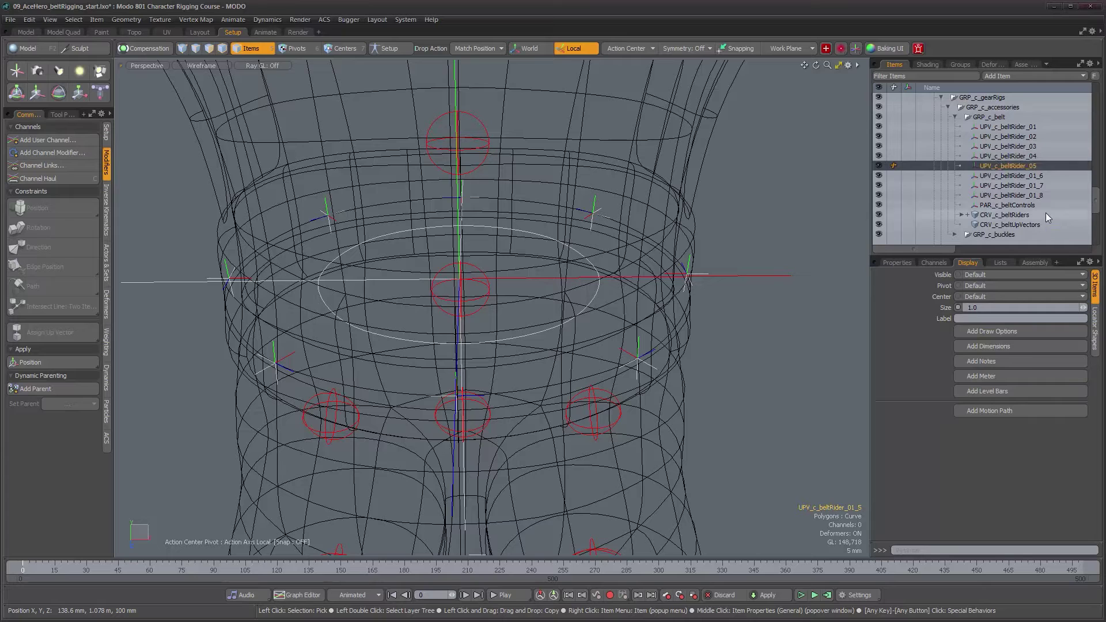
Step: Rename the duplicate UPV_c_beltRider_01_6 as UPV_c_beltRider_06
left_click(1041, 175)
left_click(1049, 175)
key("shift+Left")
key("shift+Left")
key("shift+Left")
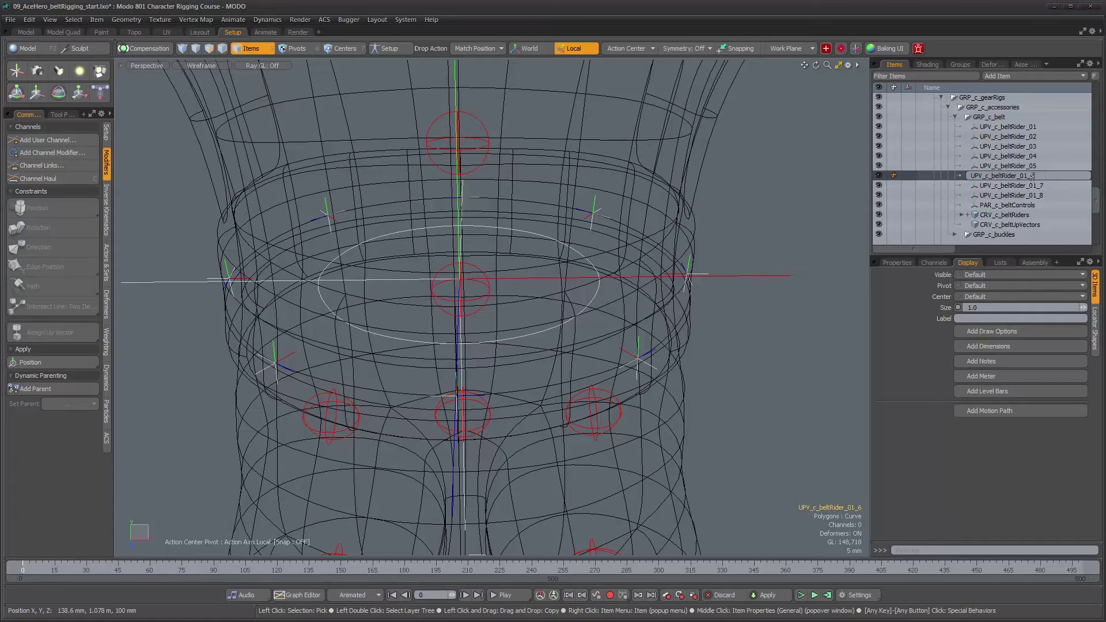
type("6")
key("Return")
Step: Rename the duplicate UPV_c_beltRider_01_7 as UPV_c_beltRider_07
left_click(1043, 185)
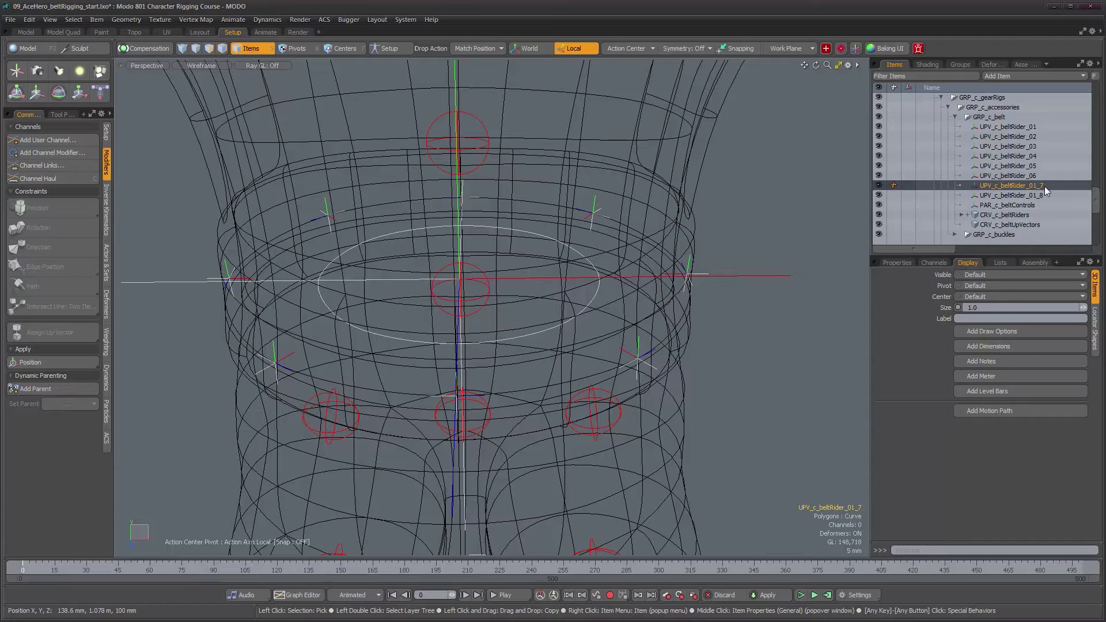
left_click(1045, 186)
key("shift+Left")
key("shift+Left")
key("shift+Left")
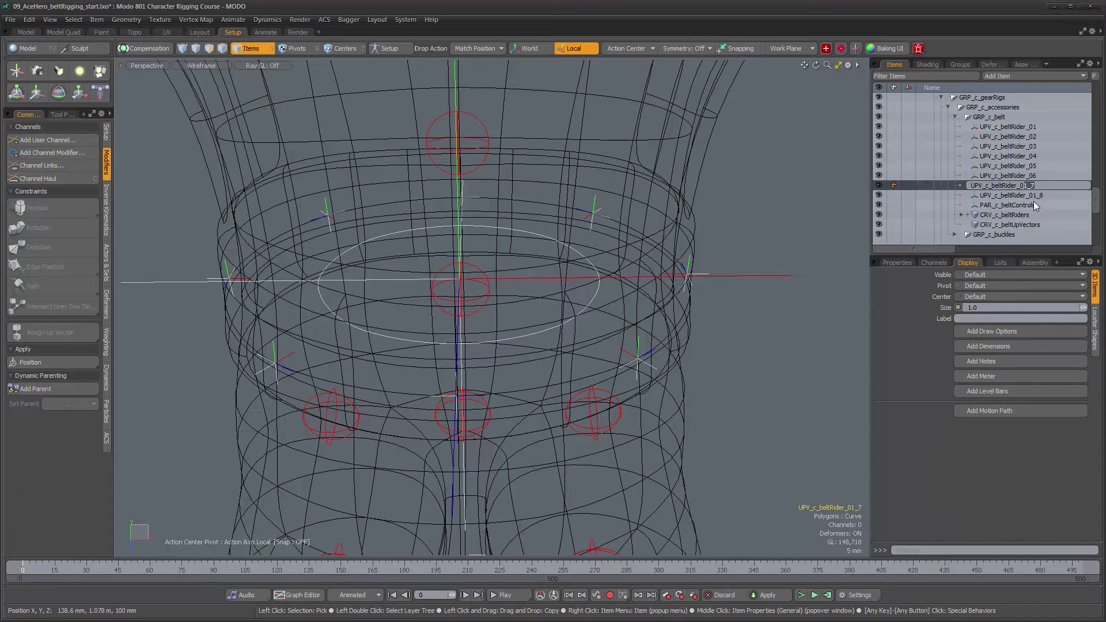
type("7")
key("Return")
Step: Rename the last duplicate, UPV_c_beltRider_01_8, as UPV_c_beltRider_08
left_click(1043, 195)
left_click(1044, 195)
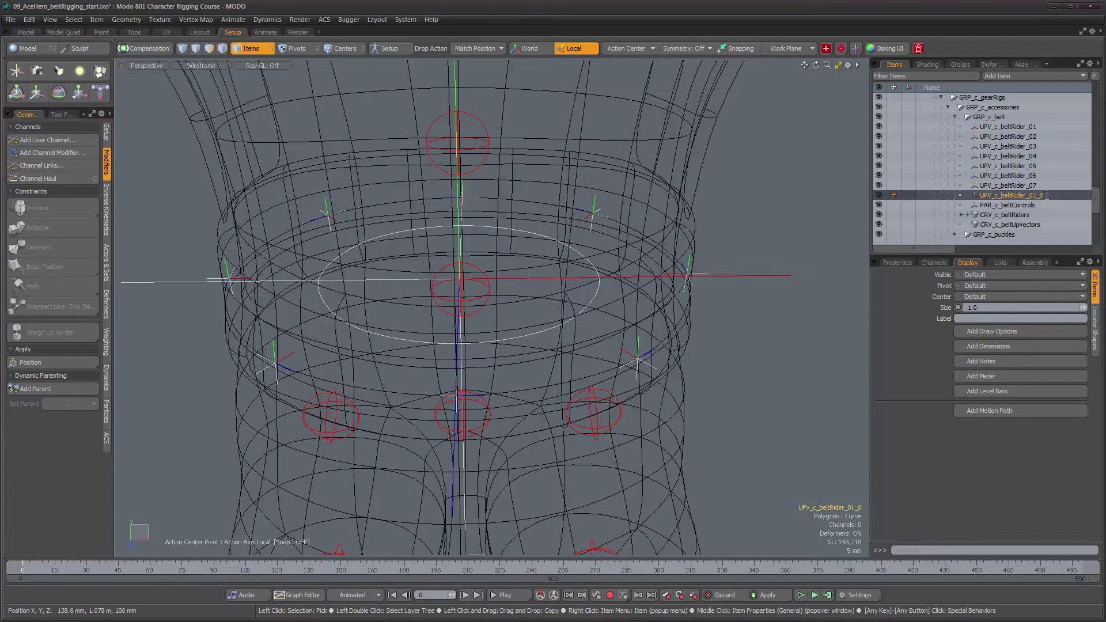
key("shift+Left")
key("shift+Left")
key("shift+Left")
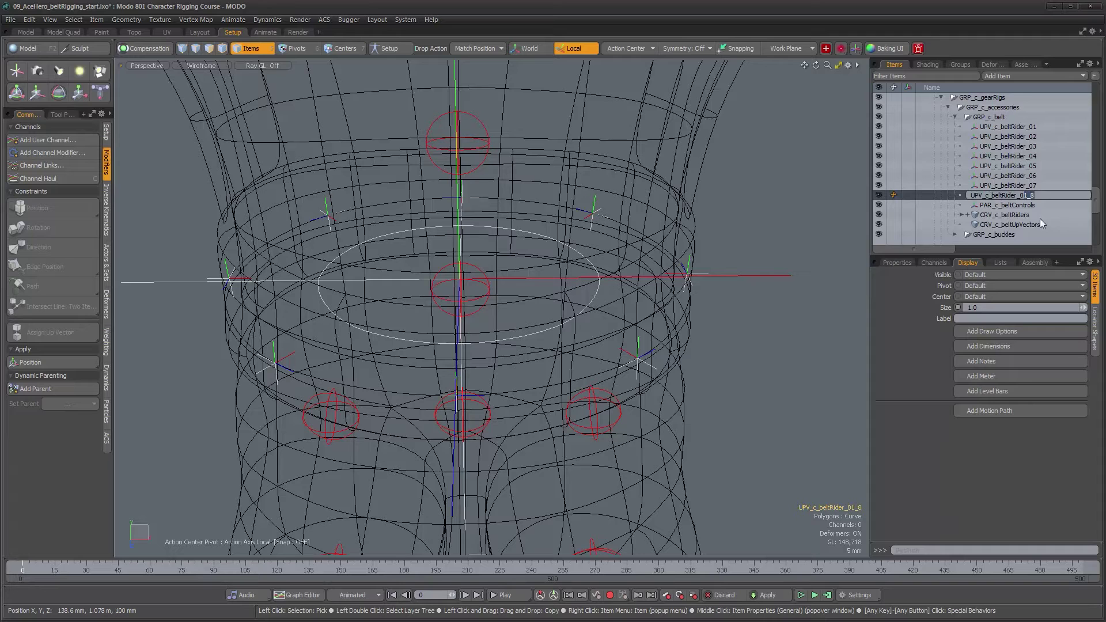
type("8")
key("Return")
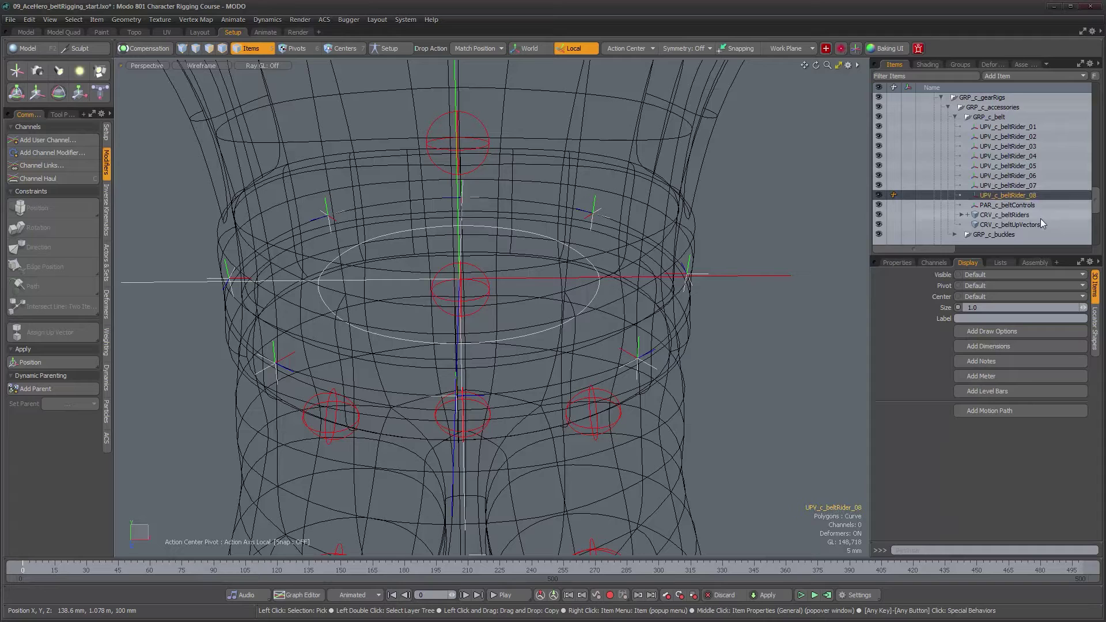
Step: Constrain all eight locators, UPV_c_beltRider_01 through UPV_c_beltRider_08, to the CRV_c_beltUpVectors curve with the multiple Path constraint
left_click(1008, 128)
left_click(1020, 195, "shift")
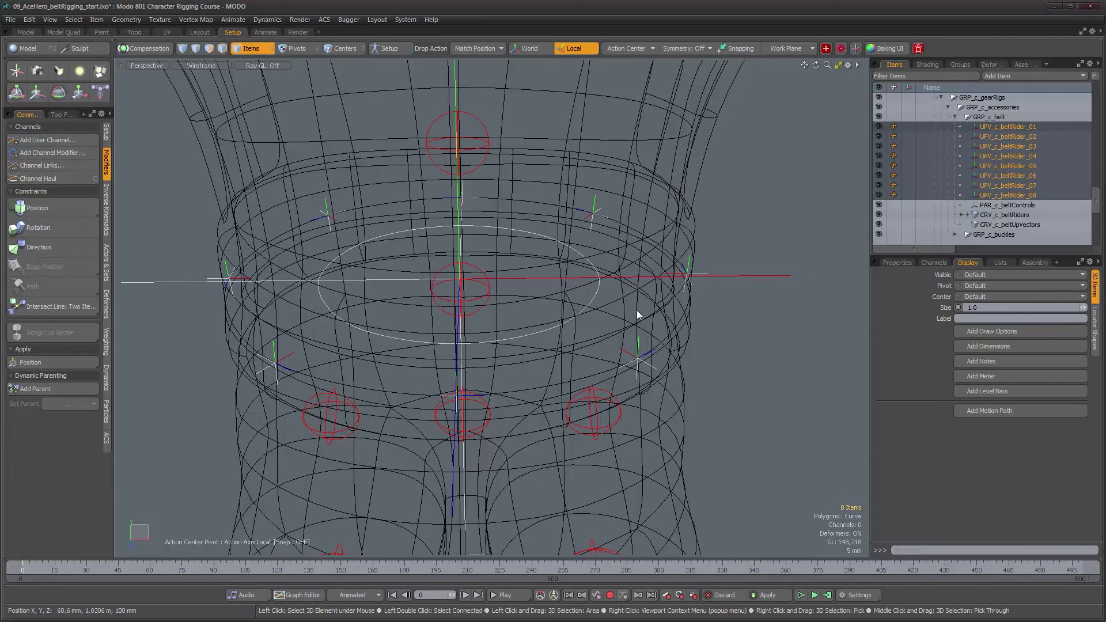
left_click(393, 233, "shift")
left_click_drag(400, 235, 404, 86, "alt")
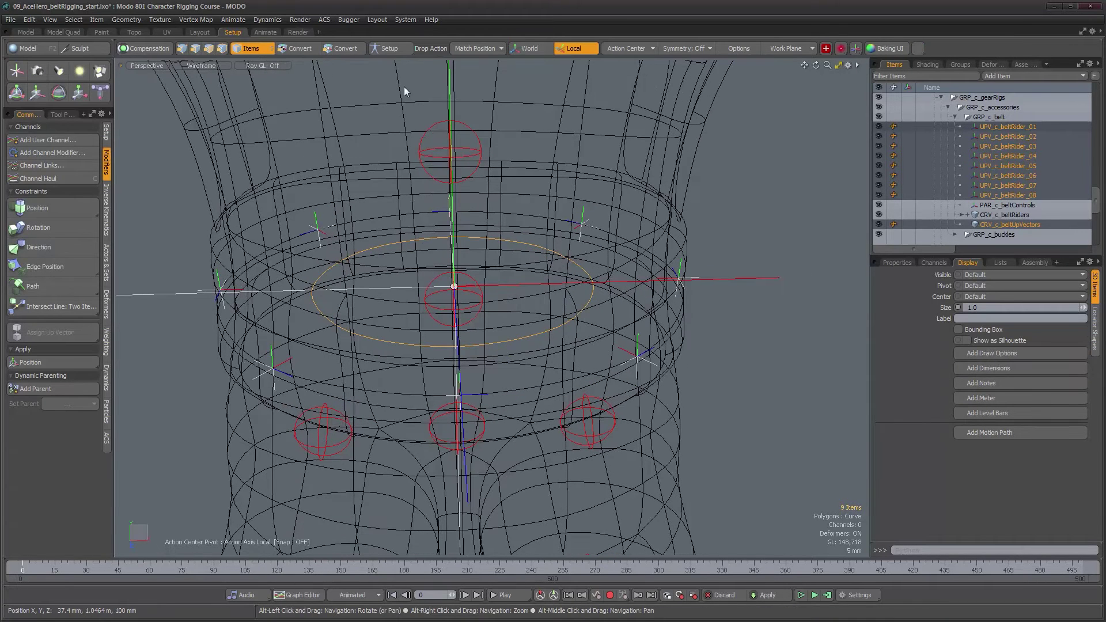
left_click(42, 289)
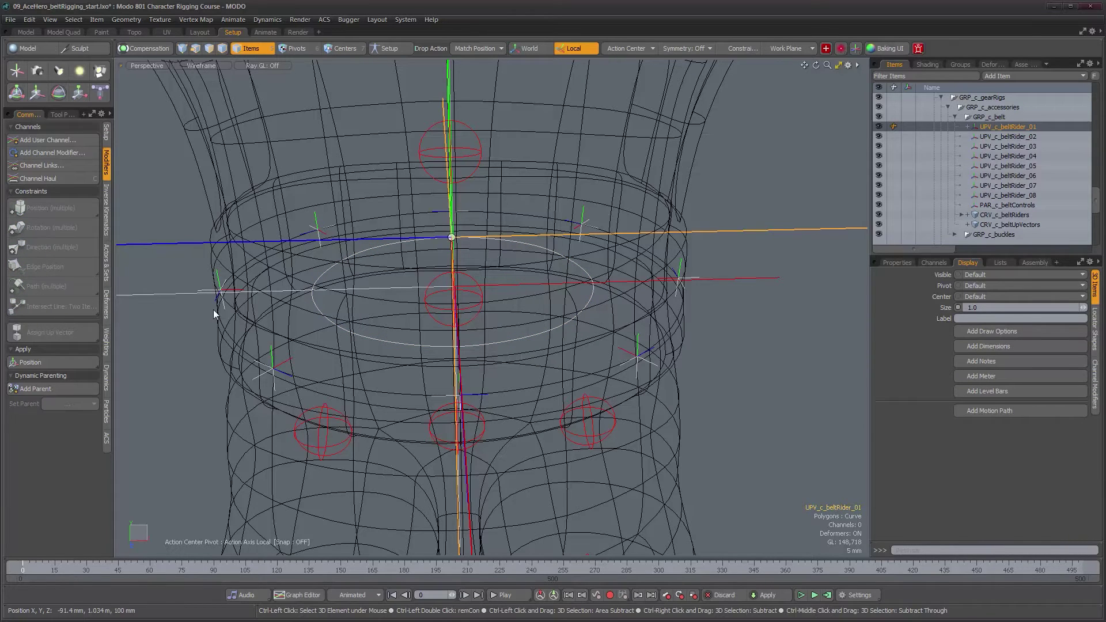
key("ctrl+z")
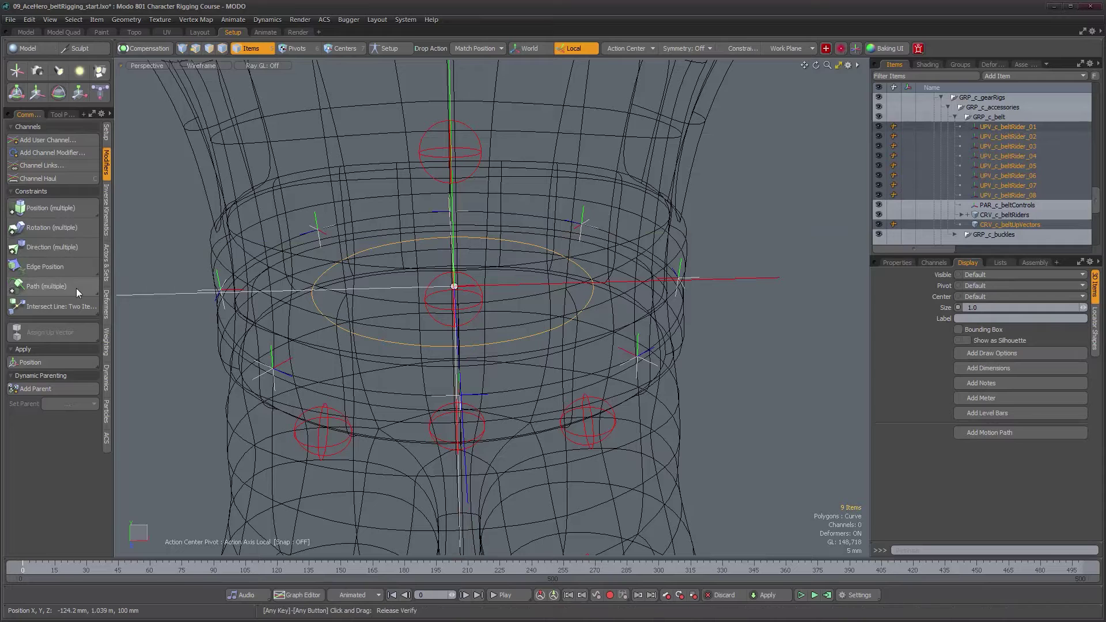
left_click(47, 286)
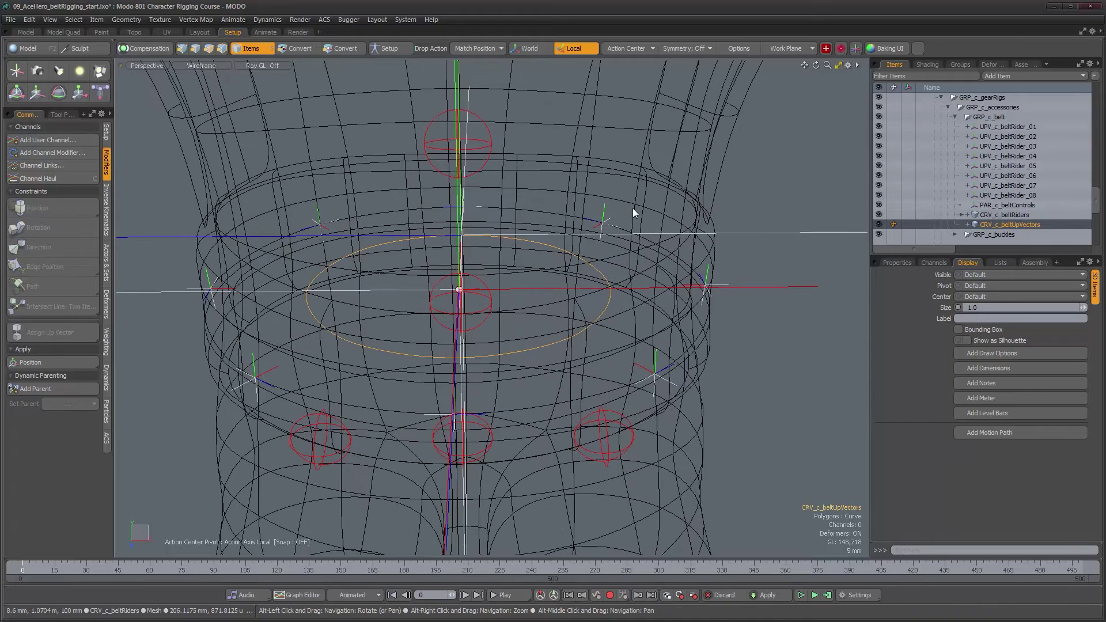
Step: Set the Path Offset of the UPV_c_beltRider_02 path constraint to 12.5%
left_click(967, 137)
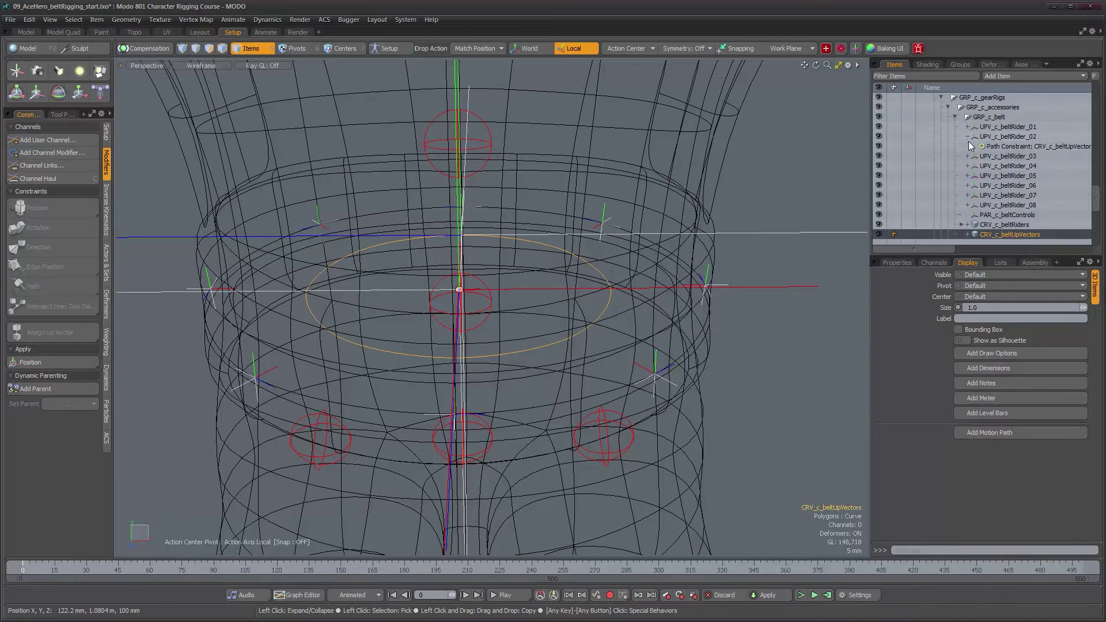
left_click(1011, 146)
left_click(899, 262)
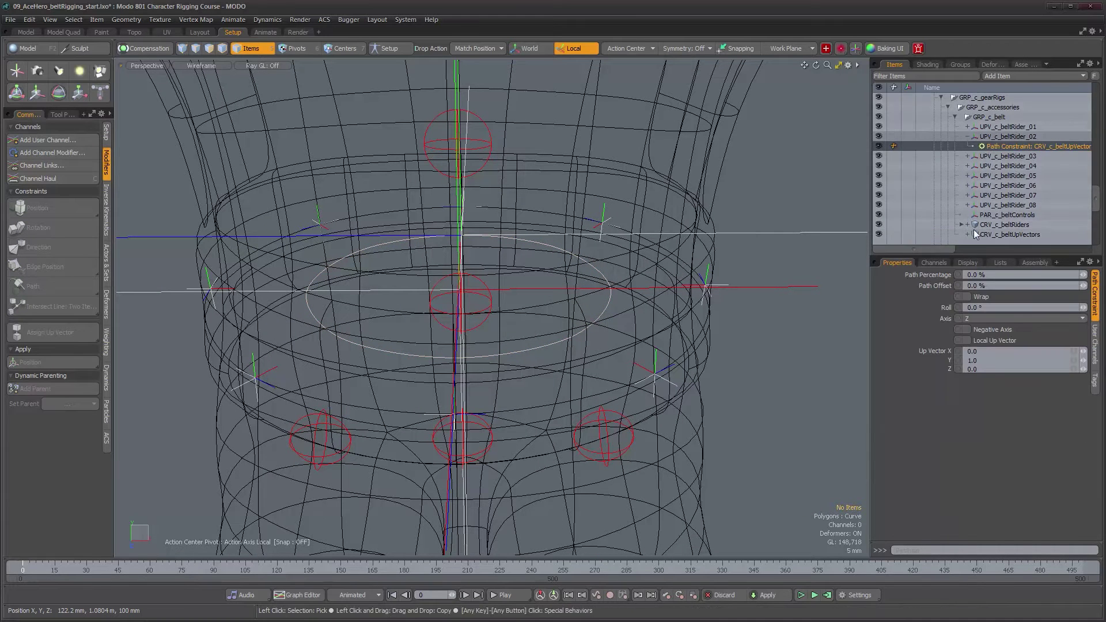
double_click(1006, 286)
type("12.5")
key("Return")
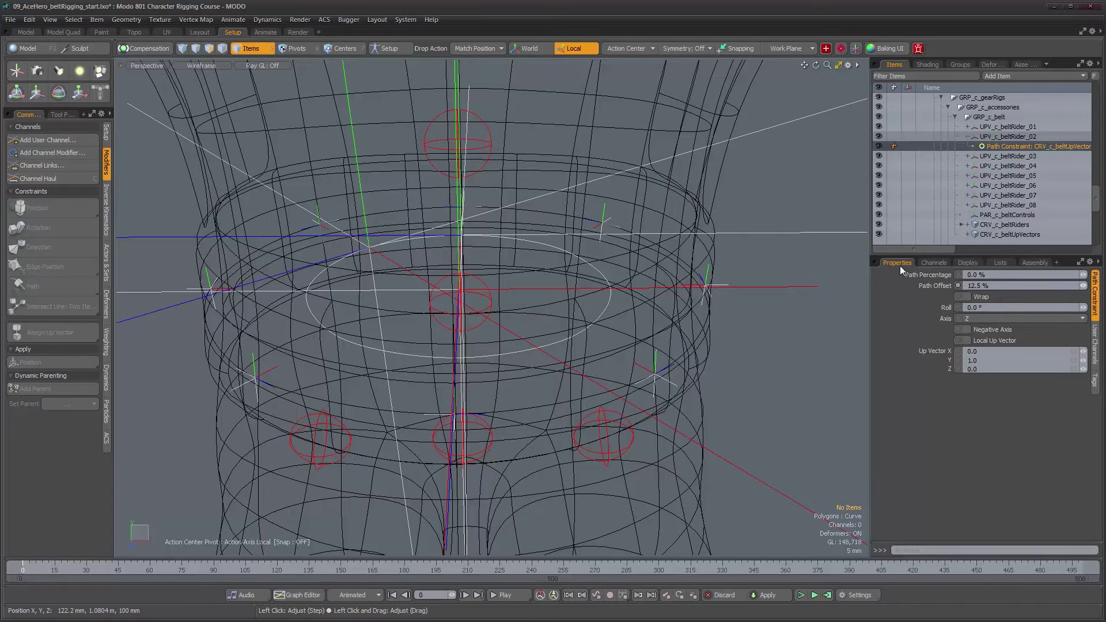
Step: Set the Path Offset of the UPV_c_beltRider_03 path constraint to 12.5*2, giving 25%
left_click(966, 156)
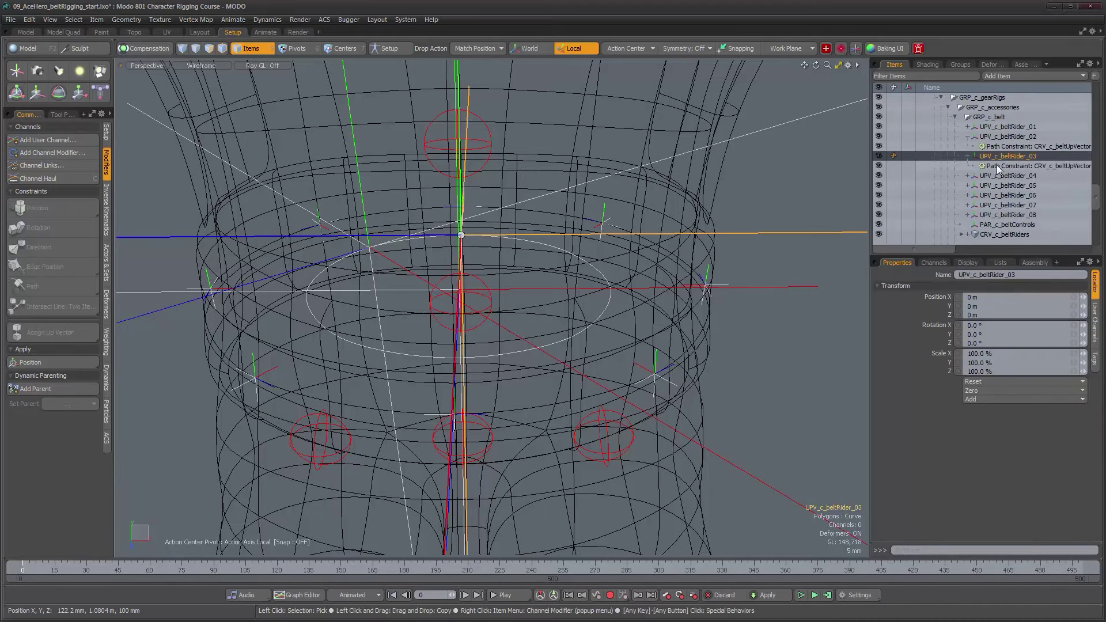
left_click(997, 166)
type("12.5*2")
key("Return")
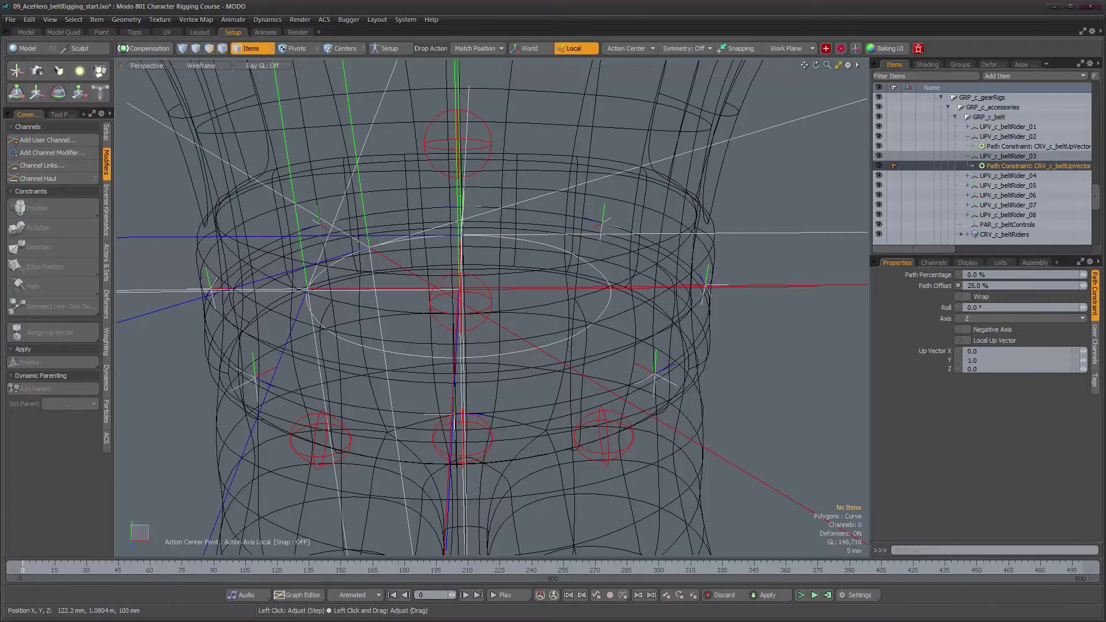
Step: Set the Path Offset of the UPV_c_beltRider_04 path constraint to 12.5*3, giving 37.5%
left_click(968, 175)
left_click(1031, 184)
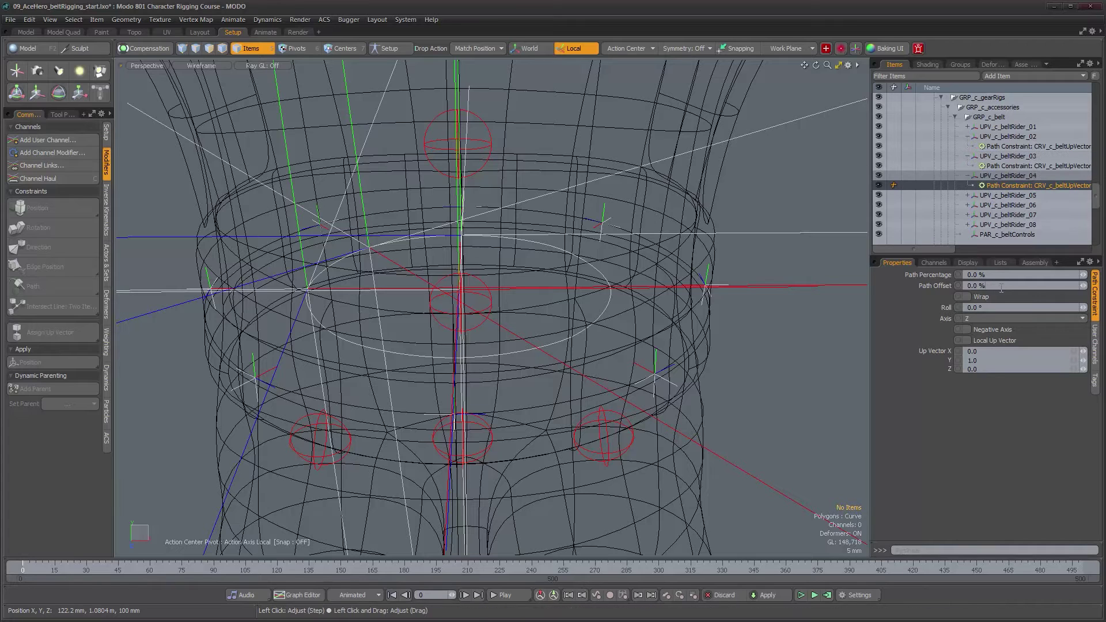
type("12.5*3")
key("Return")
Step: Set the Path Offset of the UPV_c_beltRider_05 path constraint to continue the even 12.5% spacing after UPV_c_beltRider_04
left_click(968, 195)
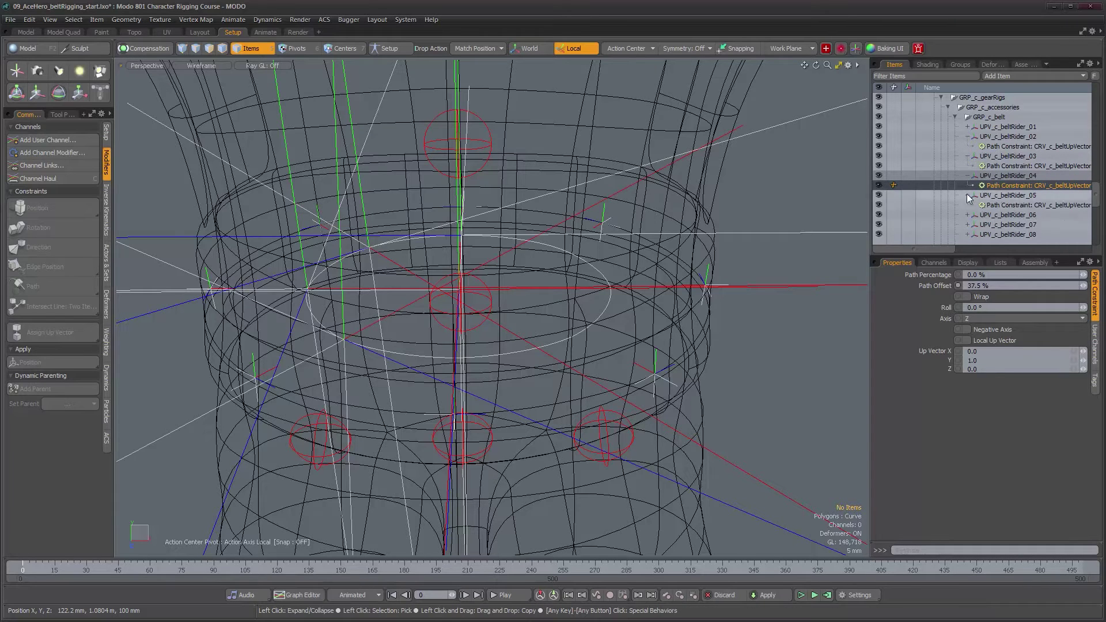
left_click(988, 206)
left_click(990, 285)
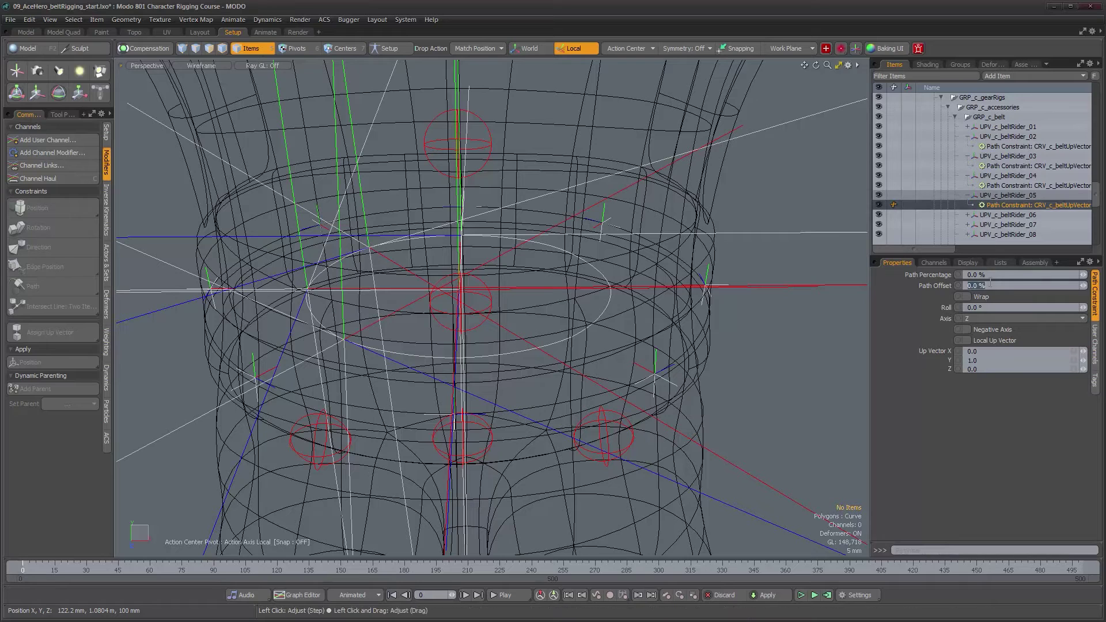
type("12")
Step: Set the Path Offset of the UPV_c_beltRider_06 path constraint to 12.5*5, giving 62.5%
left_click(966, 212)
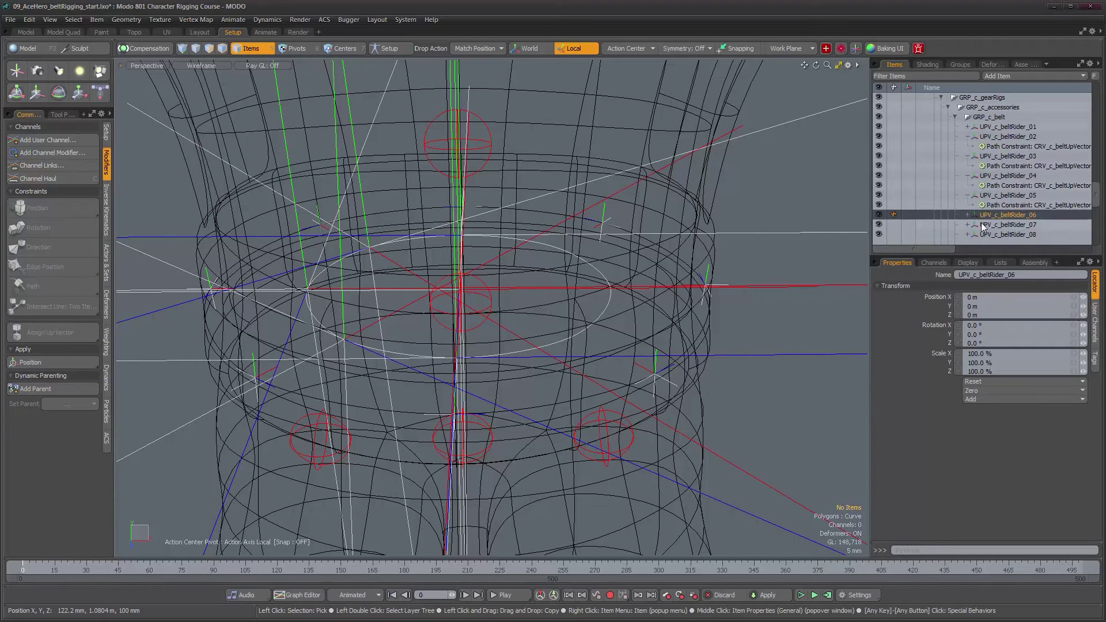
left_click(968, 214)
left_click(987, 224)
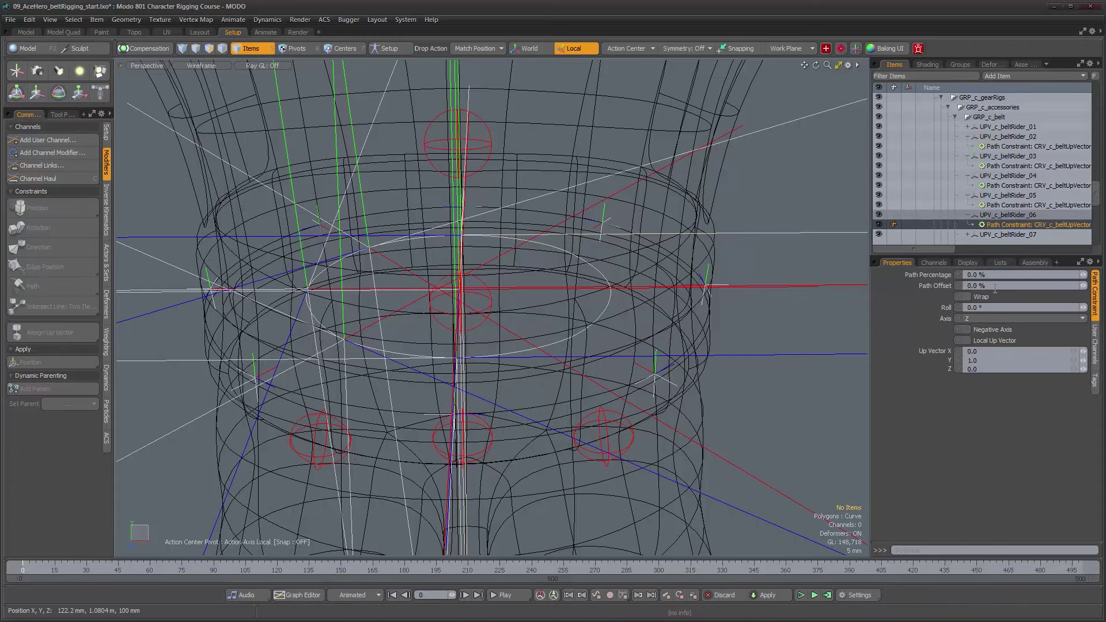
type("12.")
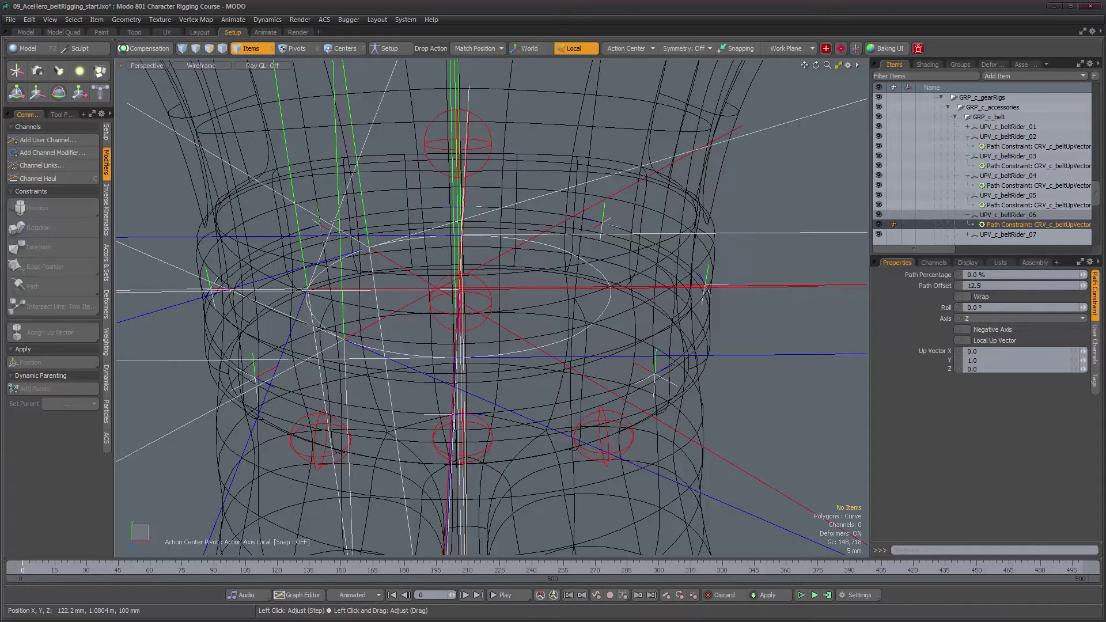
type("5*5")
key("Return")
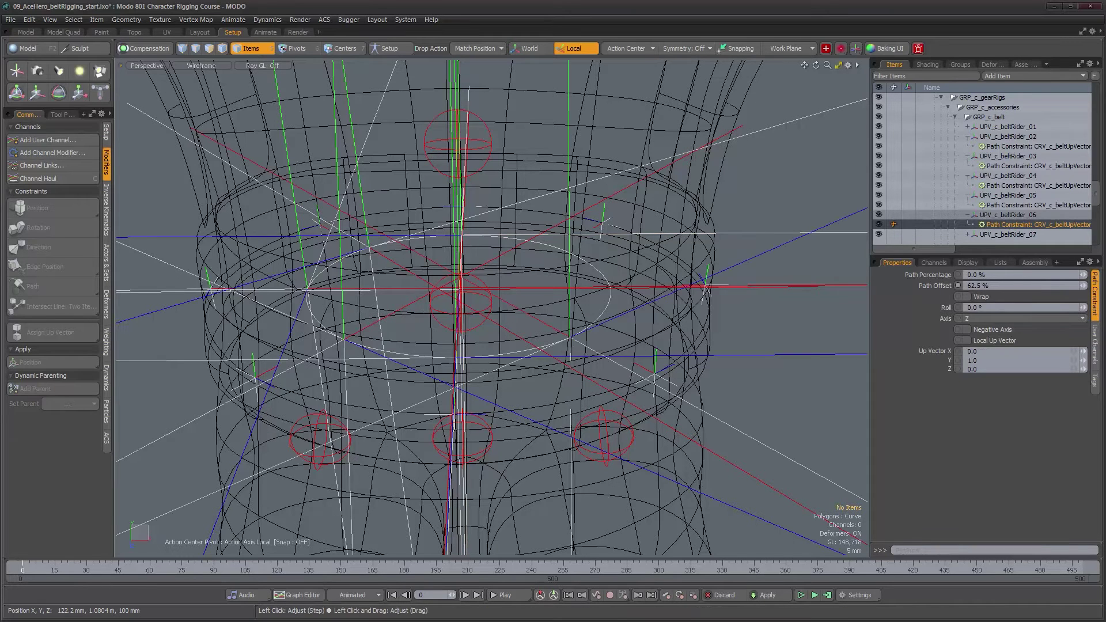
Step: Set the Path Offset of the UPV_c_beltRider_07 path constraint to 75%
left_click(967, 233)
scroll(976, 234, "down", 3)
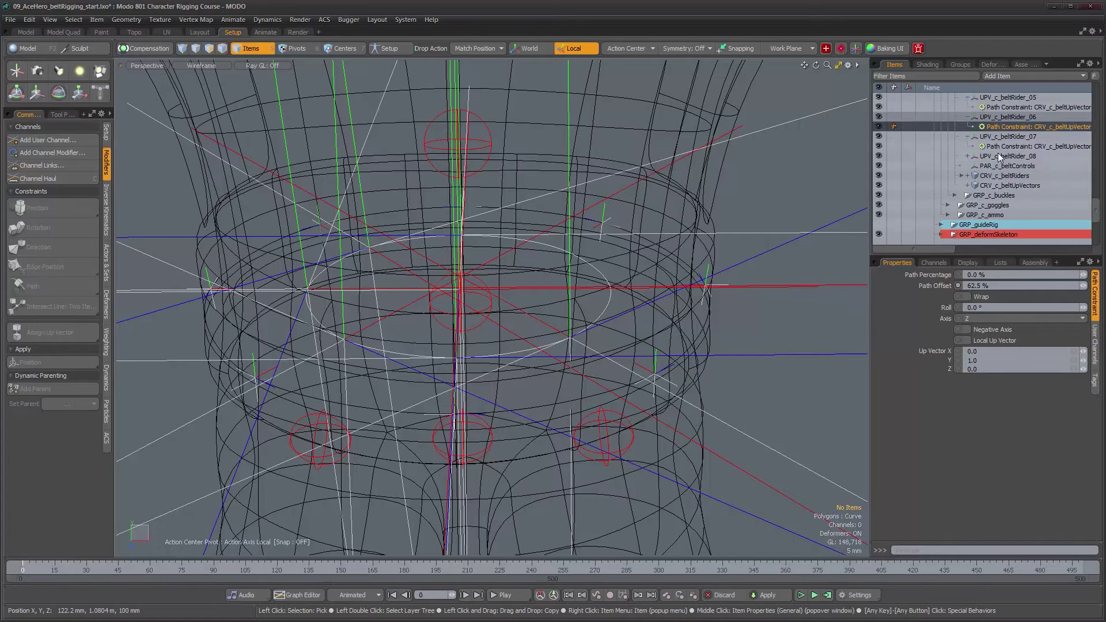
left_click(998, 146)
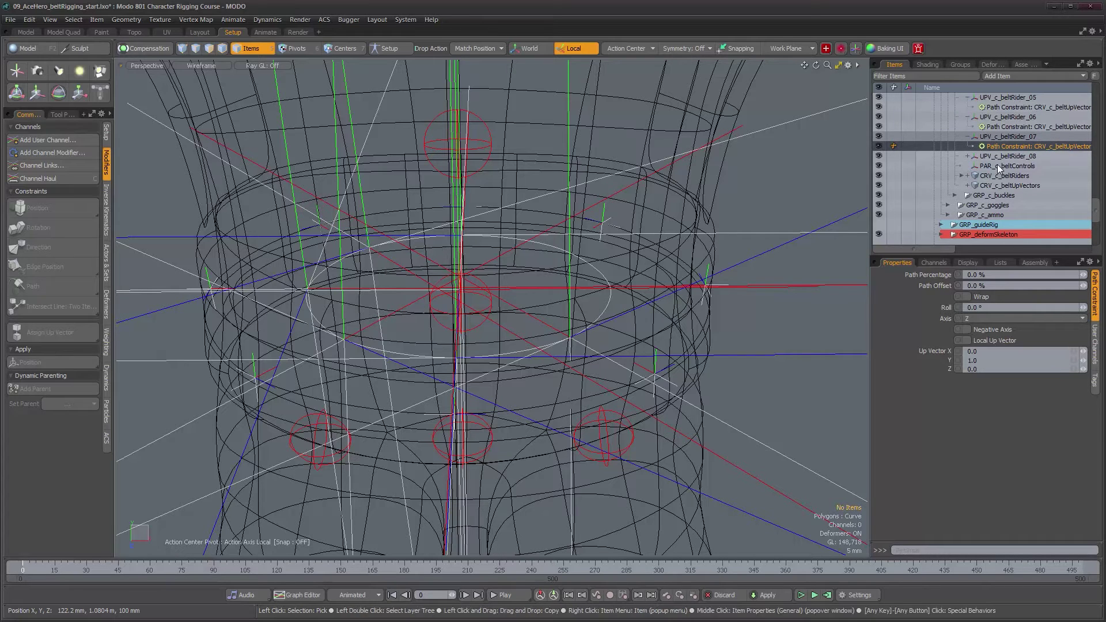
left_click(991, 285)
type("12.")
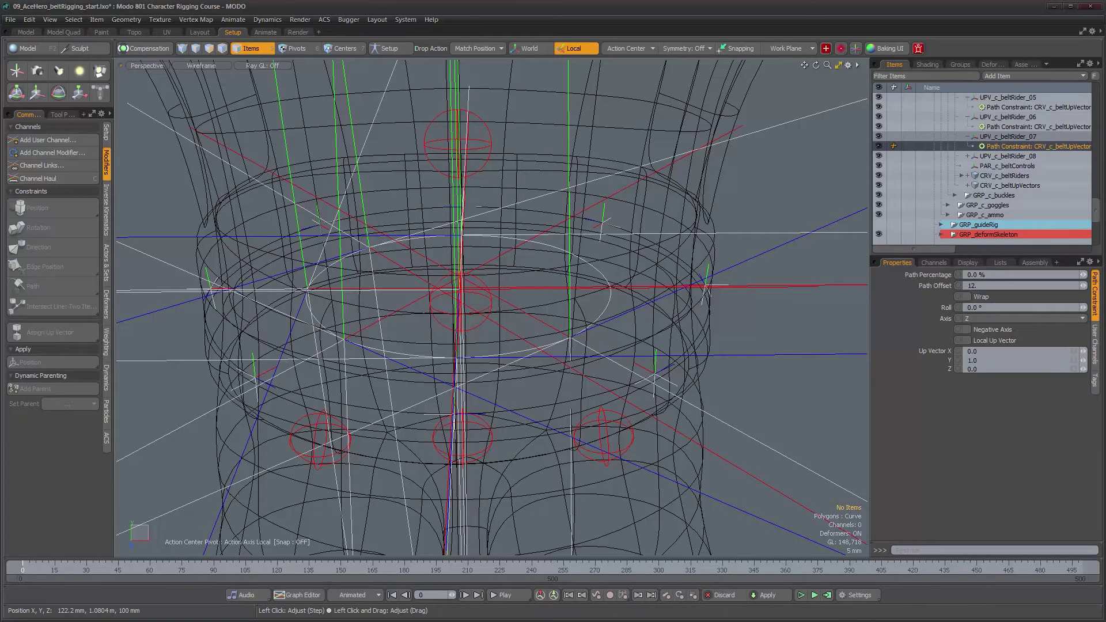
type("5%")
key("Return")
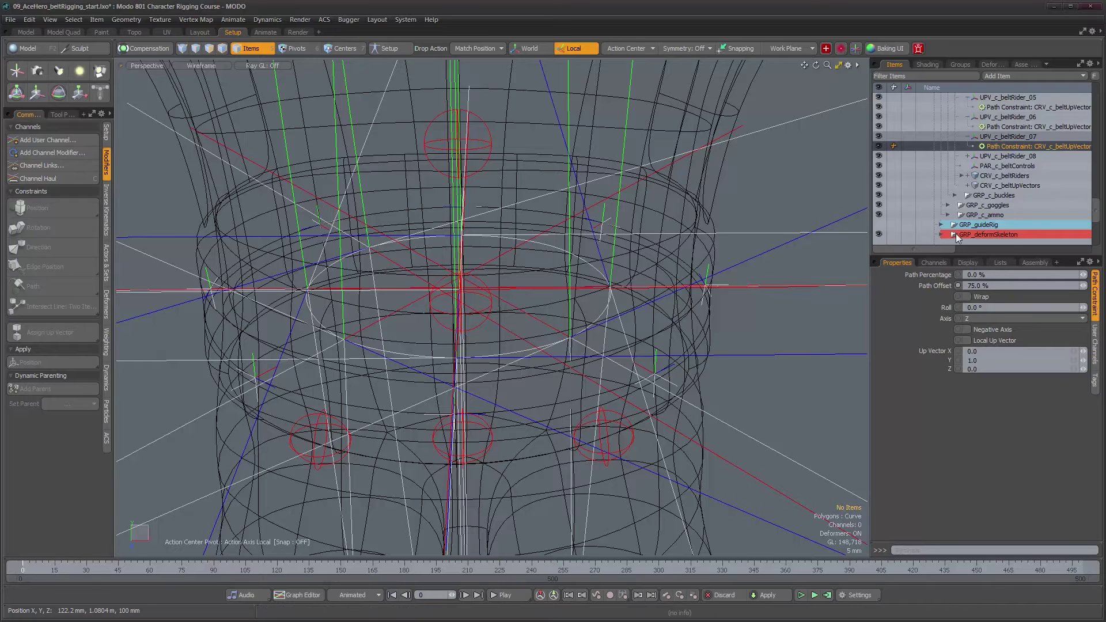
Step: Set the Path Offset of the UPV_c_beltRider_08 path constraint to 87.5%
left_click(979, 157)
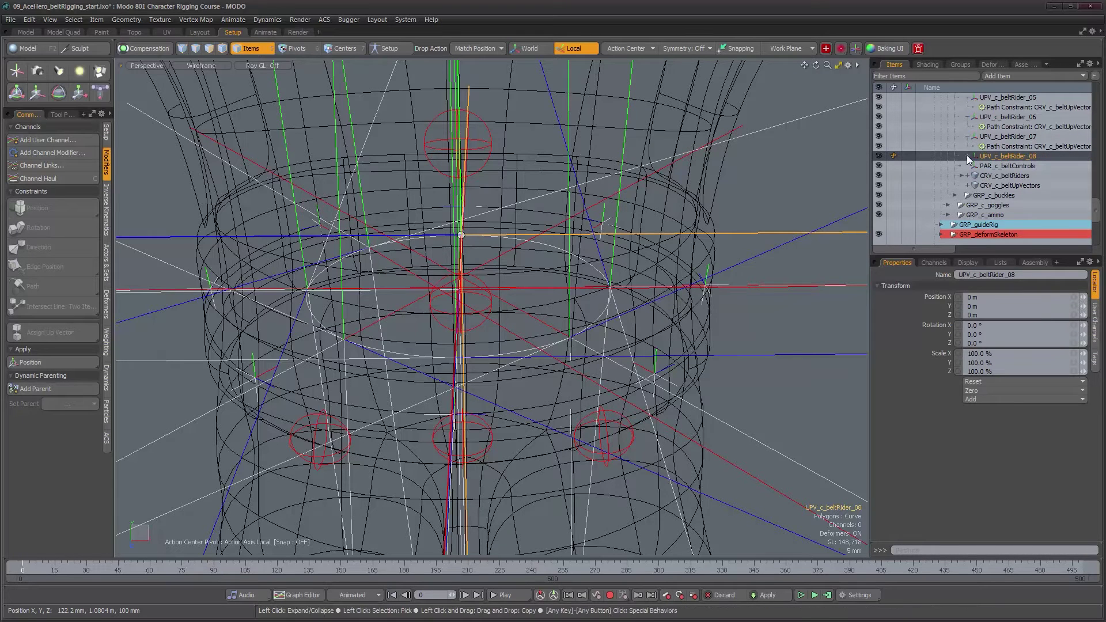
left_click(968, 156)
left_click(1000, 166)
type("12")
key("Return")
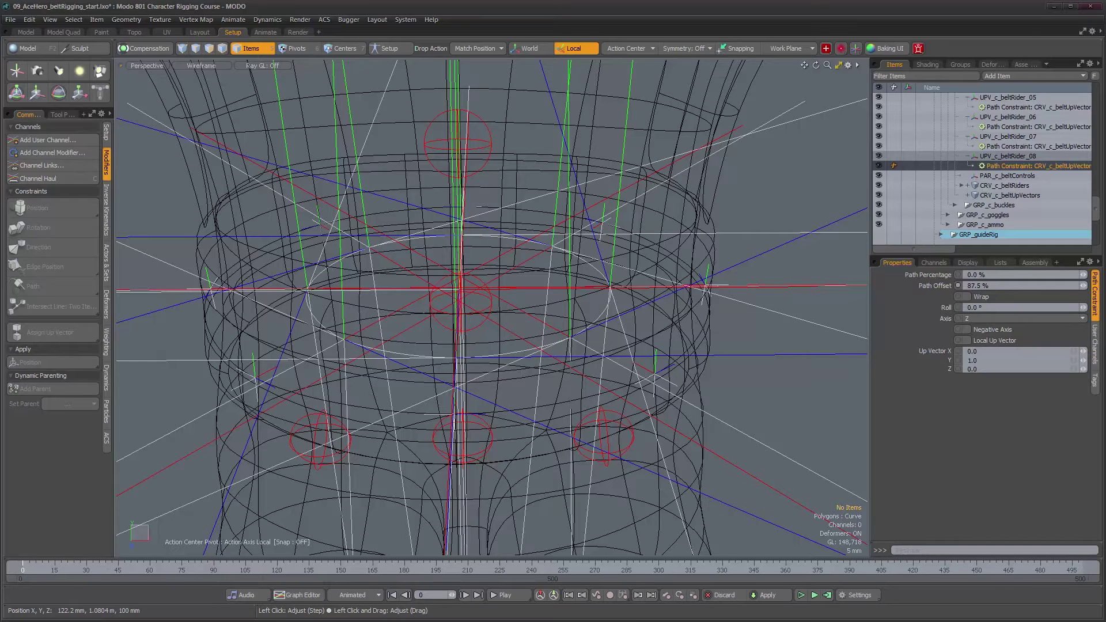
Step: Collapse the UPV_c_beltRider_08, UPV_c_beltRider_07 and UPV_c_beltRider_06 entries in the item hierarchy to hide their path constraints
left_click(969, 157)
left_click(968, 157)
left_click(969, 138)
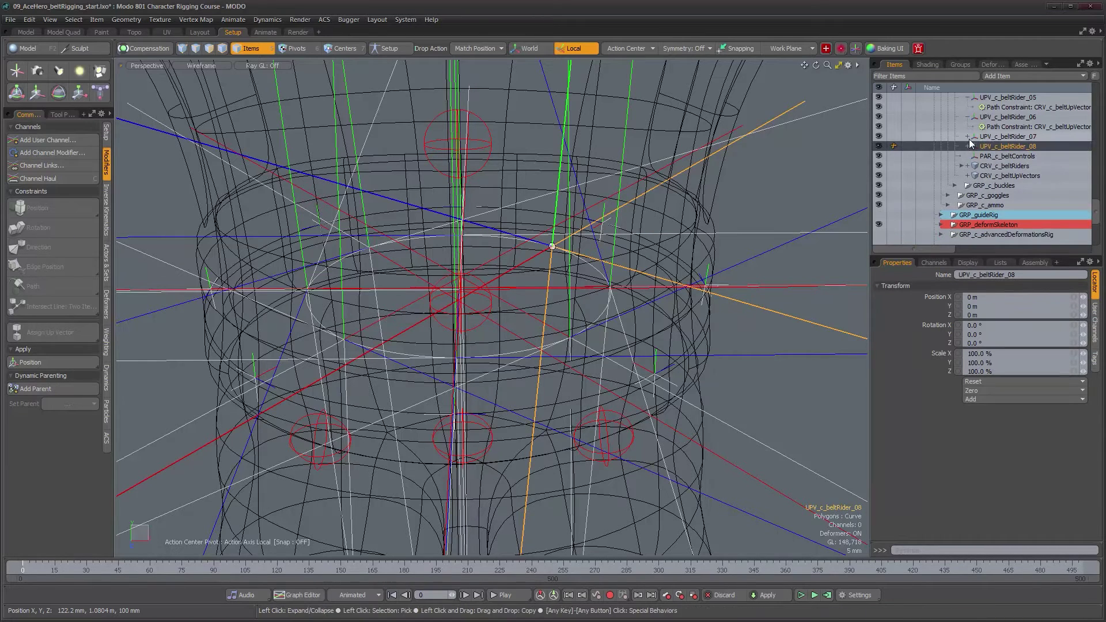
left_click(968, 117)
scroll(980, 156, "up", 2)
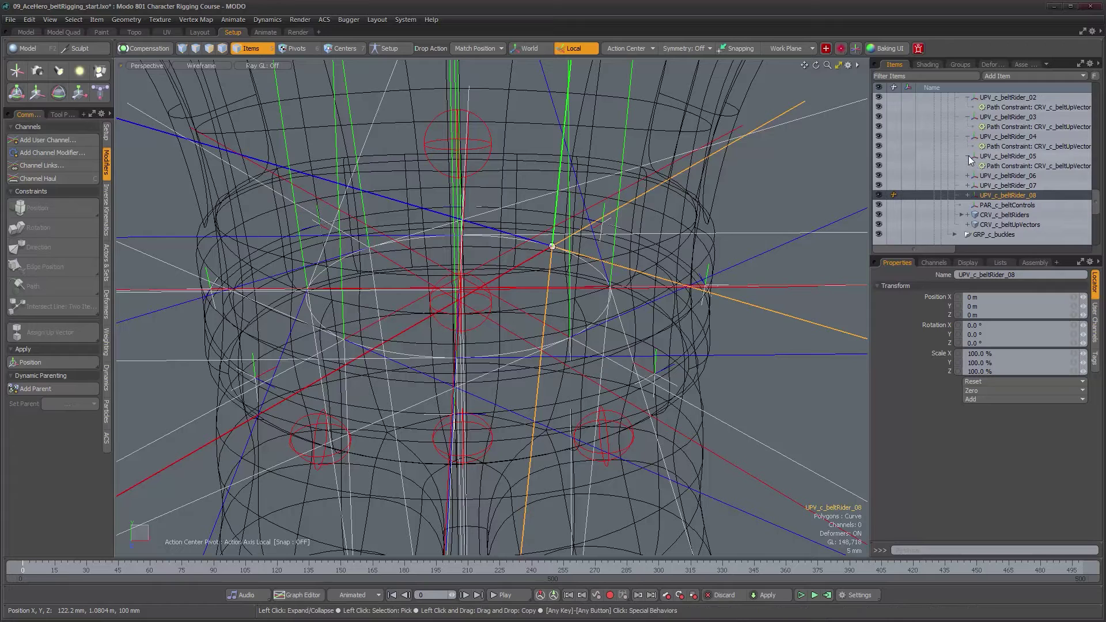
Step: Collapse the expanded belt rider up-vector locators and select all eight, UPV_c_beltRider_01 through UPV_c_beltRider_08
left_click(969, 156)
left_click(970, 136)
left_click(969, 119)
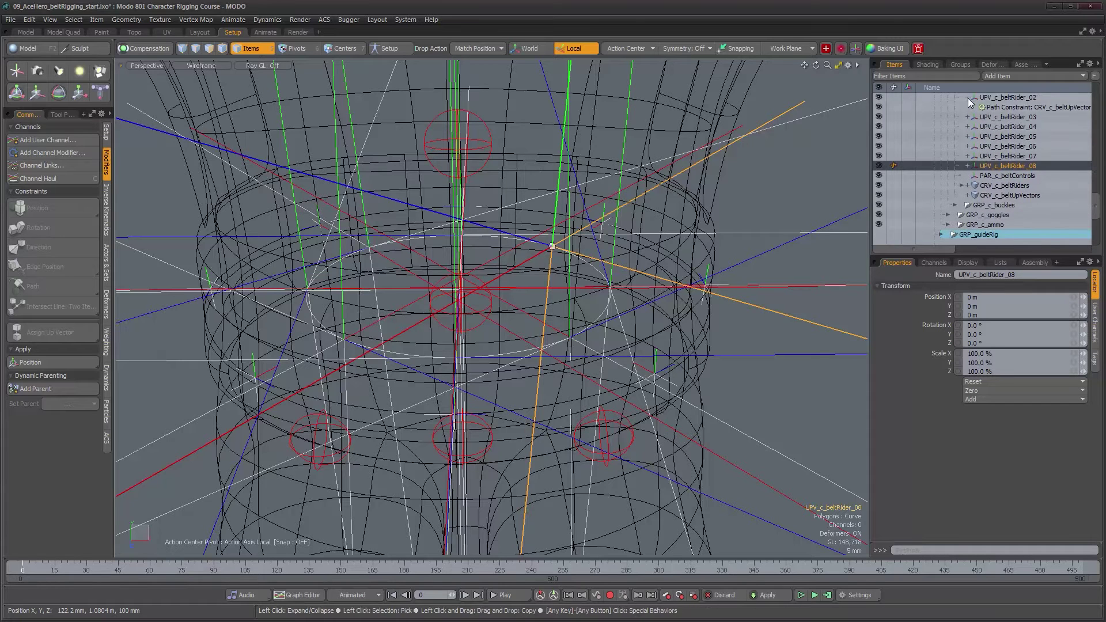
left_click(968, 98)
scroll(975, 141, "up", 2)
left_click(1002, 147, "shift")
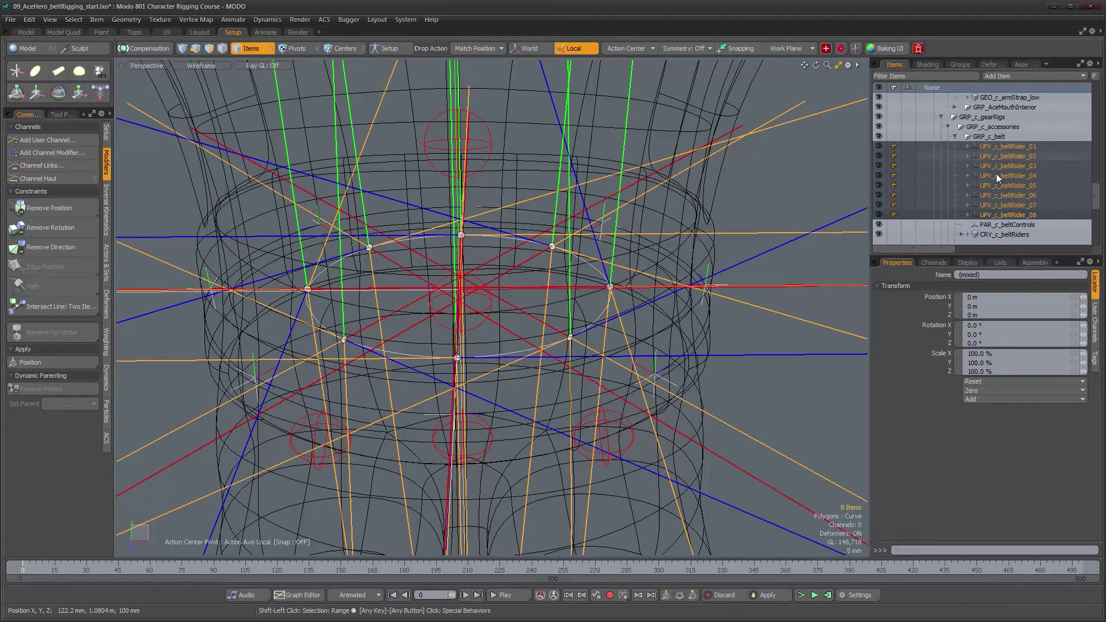
Step: Give the eight selected locators a custom shape, with the style set to Replace and the shape set to Pyramid
left_click(975, 263)
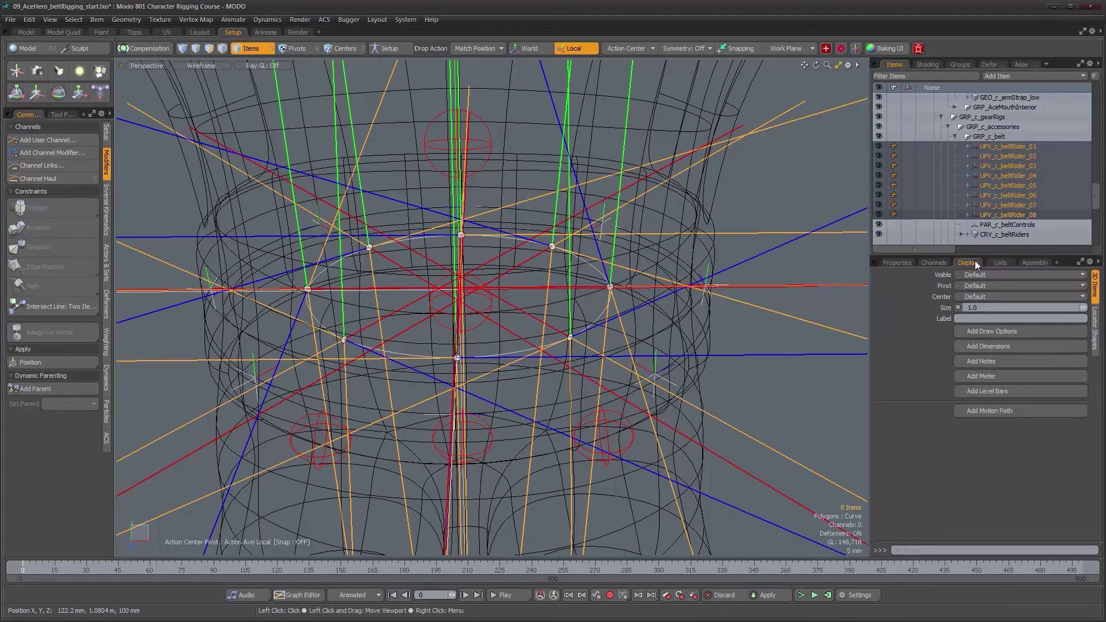
left_click(1095, 332)
left_click(1022, 287)
left_click(1014, 299)
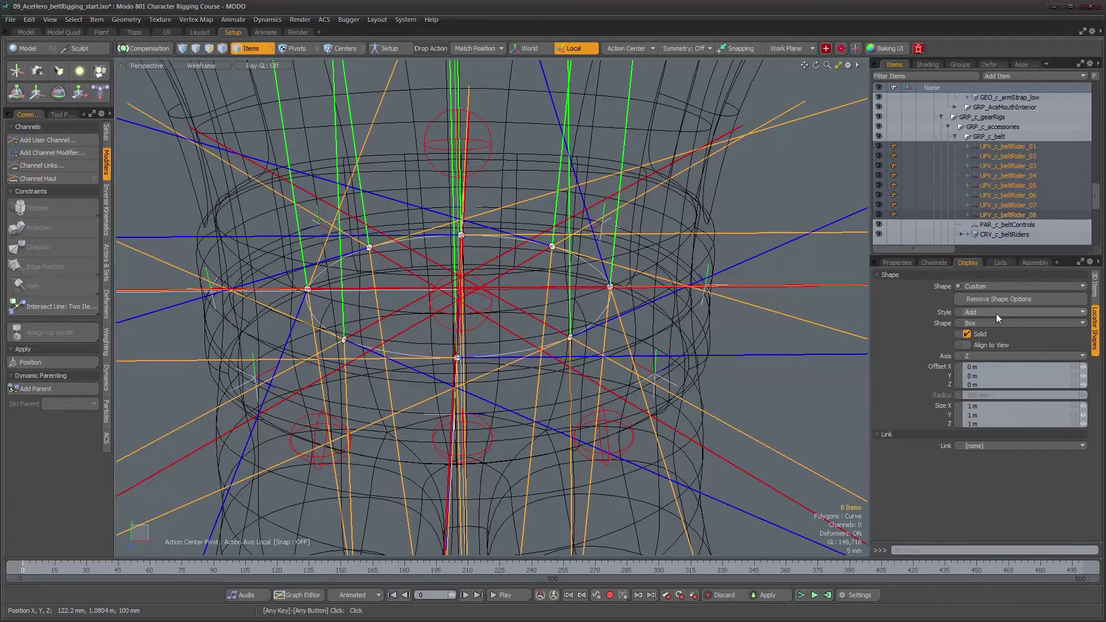
left_click(997, 324)
left_click(995, 335)
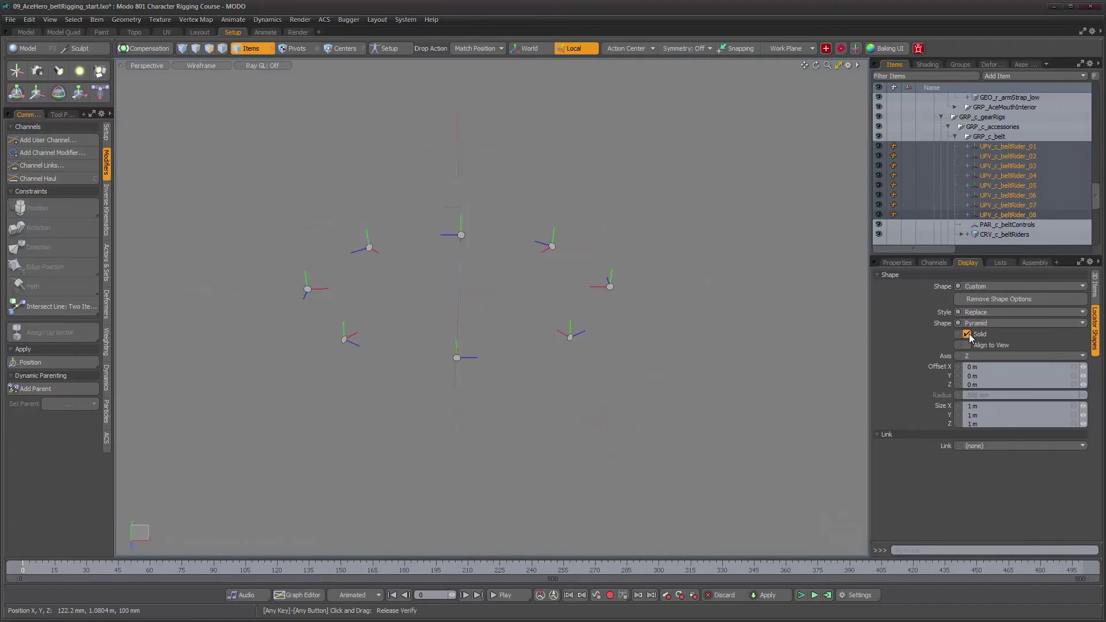
Step: Make the pyramid shapes non-solid, size them 9 mm in X, Y and Z, and set their axis to Y
left_click(1073, 406)
left_click_drag(1083, 407, 1036, 407)
left_click(992, 356)
left_click(992, 350)
Step: Parent the eight UPV_c_beltRider locators under the CRV_c_beltUpVectors curve
left_click_drag(467, 362, 555, 370, "alt")
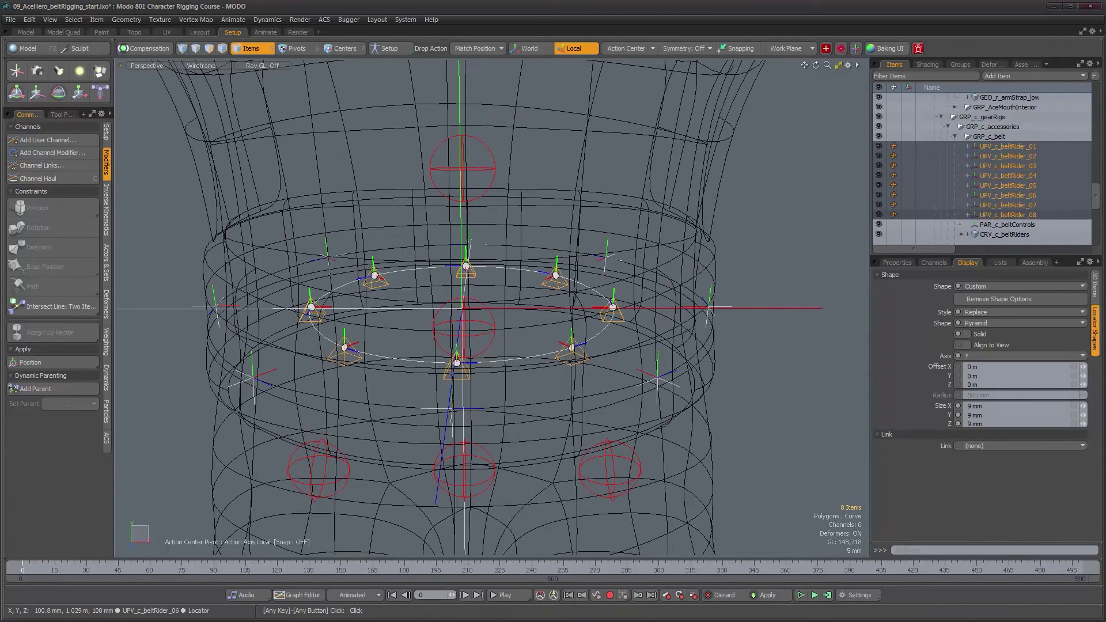
mouse_move(555, 370)
left_mouse_down("alt")
mouse_move(565, 321)
mouse_move(555, 385)
left_mouse_up("alt")
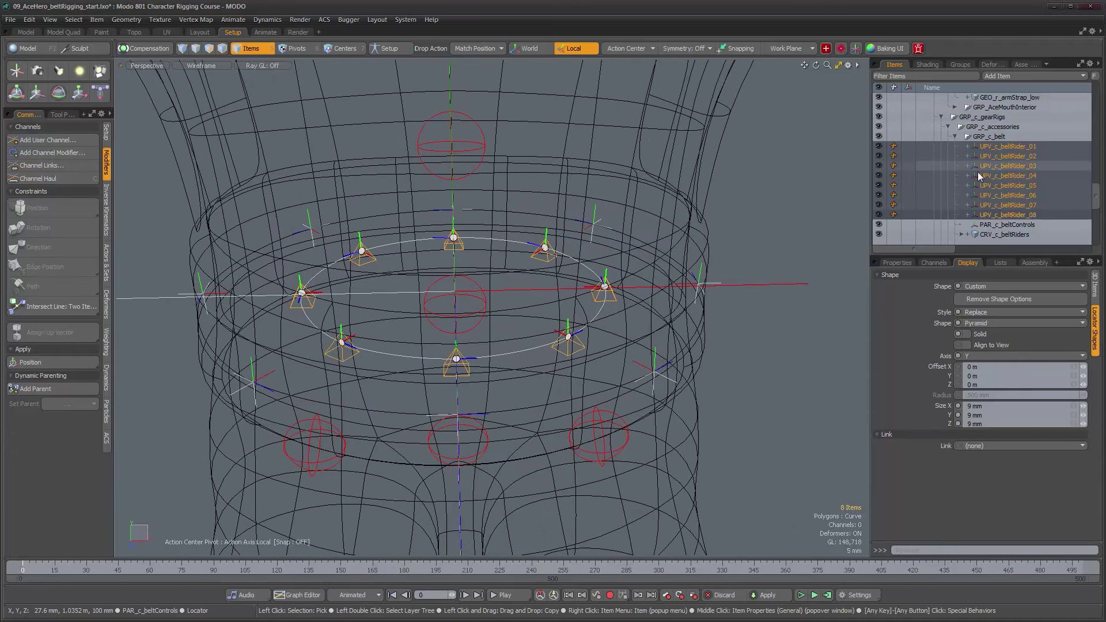
scroll(1035, 213, "down", 3)
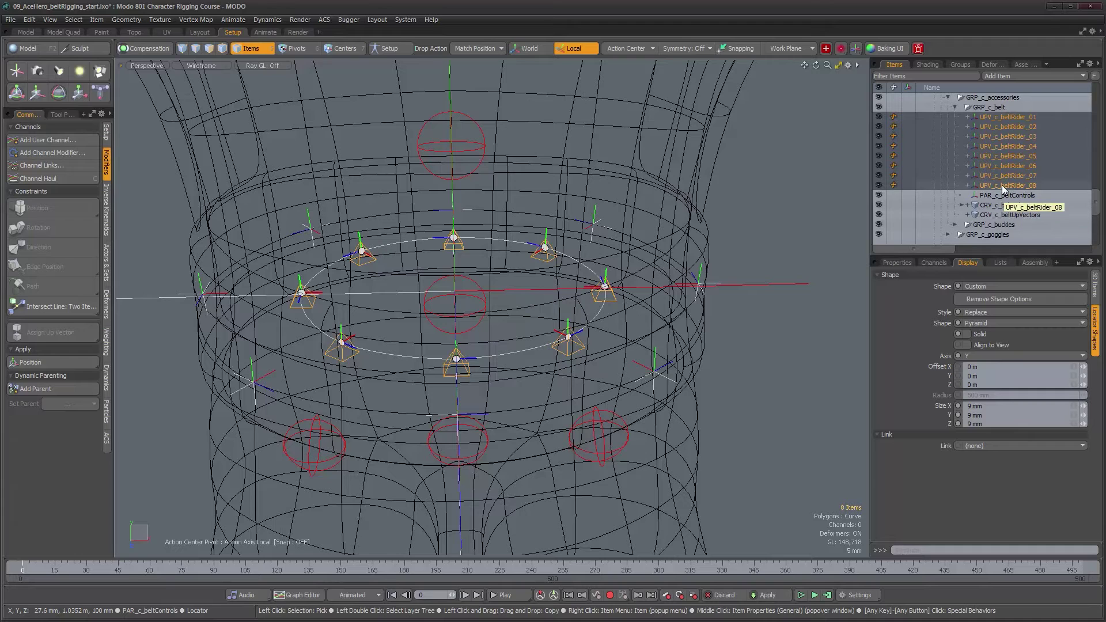
left_click_drag(1004, 190, 1010, 216)
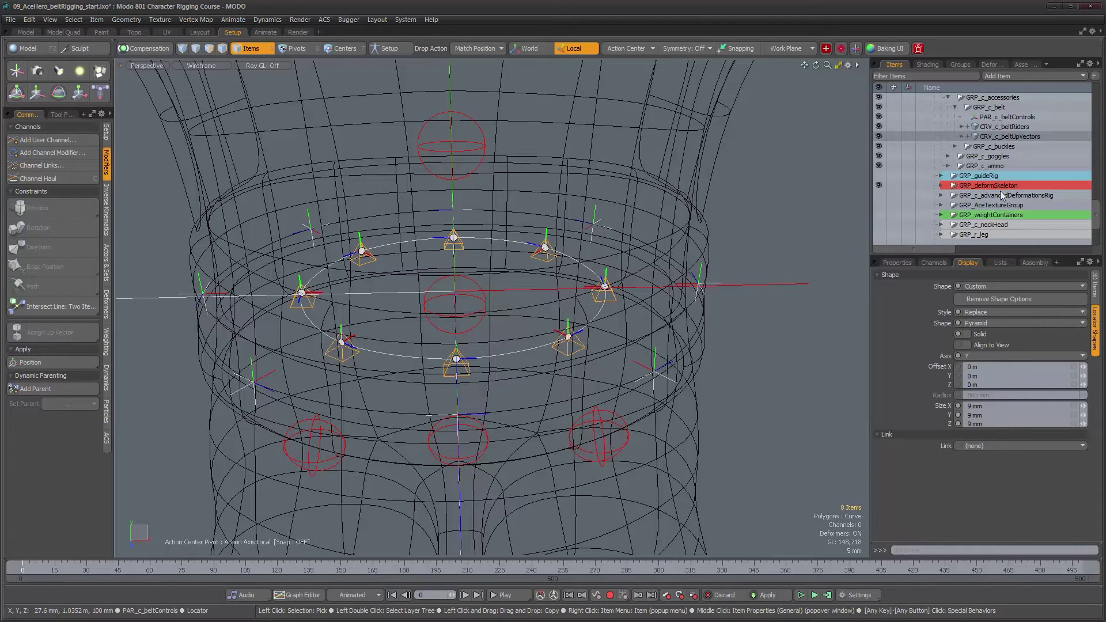
Step: Expand CRV_c_beltRiders and reorder its CNS_c_beltRider children into numerical order from 01 to 08
left_click(962, 127)
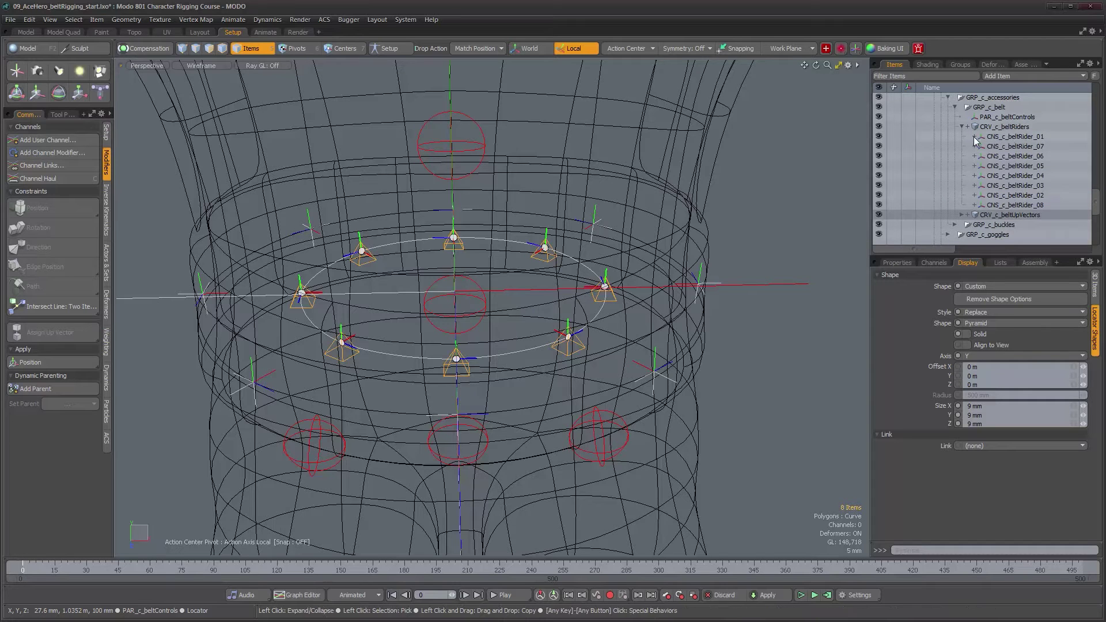
left_click(994, 138)
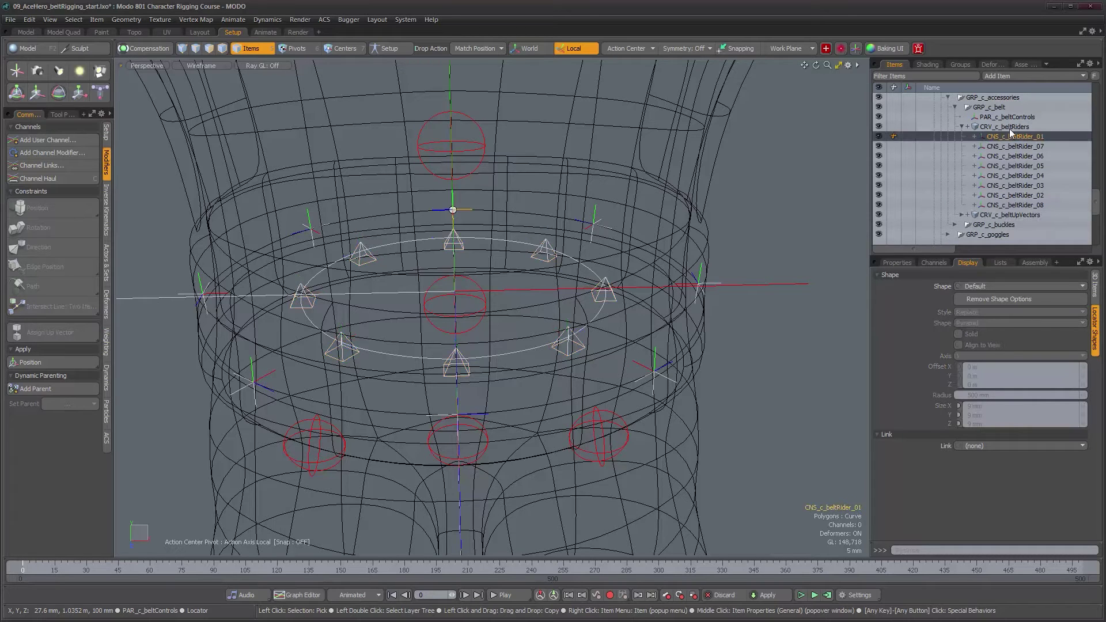
left_click(1017, 196)
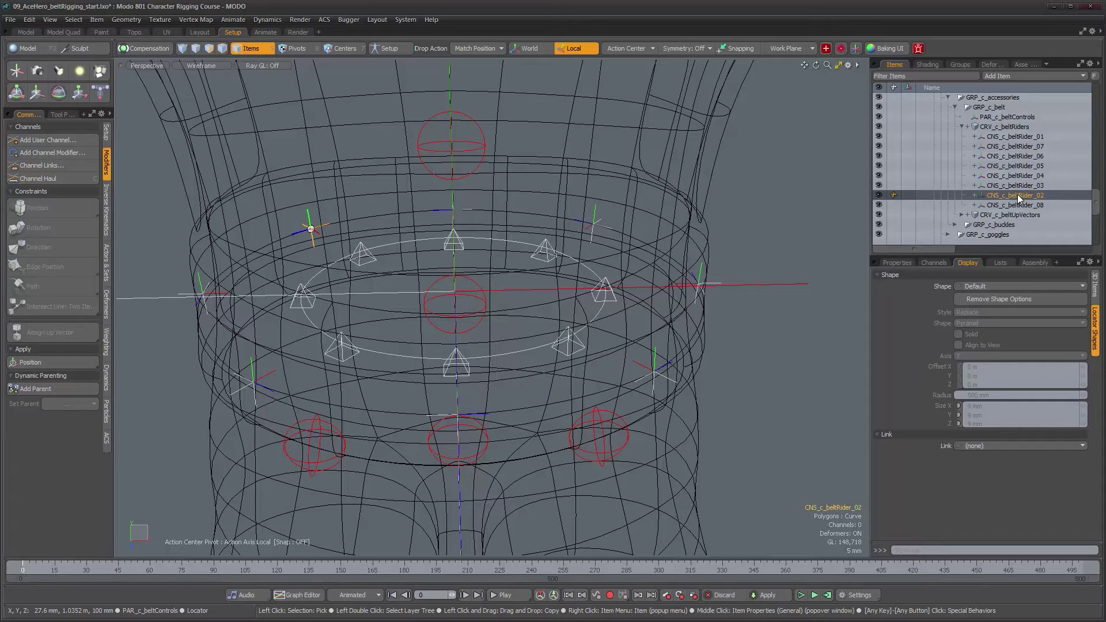
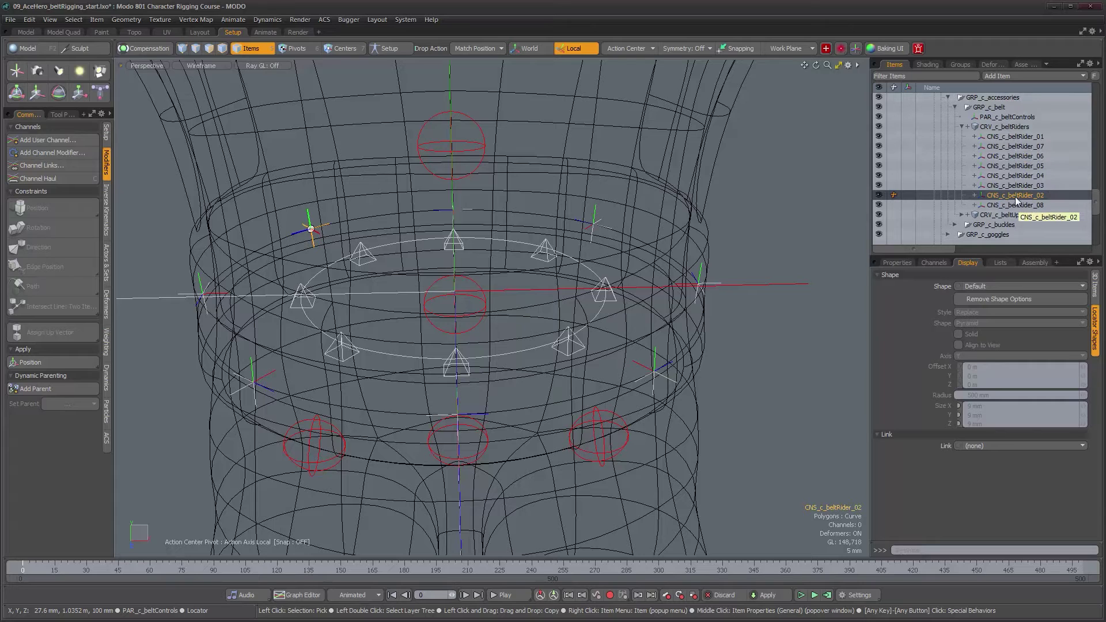
left_click_drag(1014, 194, 1015, 143)
left_click_drag(1014, 195, 1017, 154)
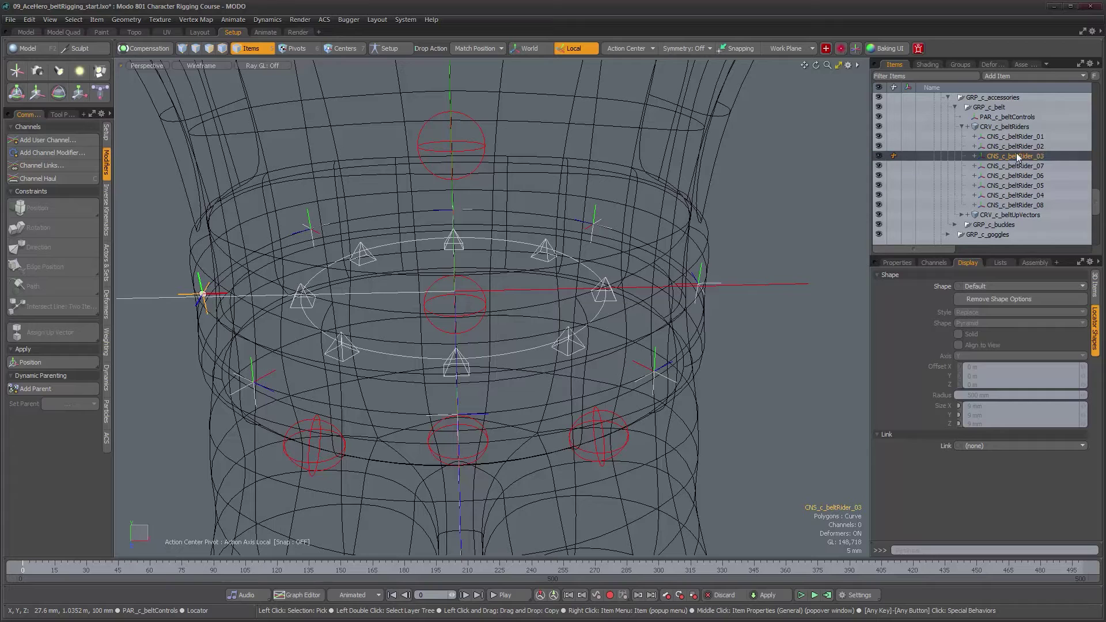
mouse_move(1015, 195)
left_mouse_down()
mouse_move(1017, 162)
mouse_move(1011, 181)
left_mouse_up()
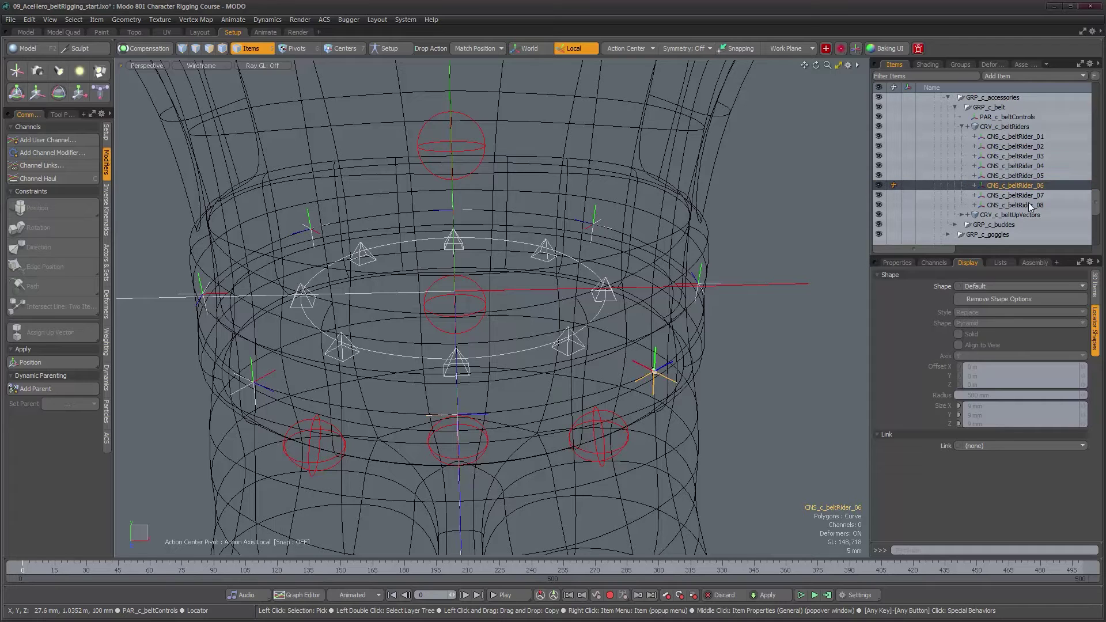
Step: Assign UPV_c_beltRider_01 as the up vector of the path constraint on CNS_c_beltRider_01
left_click(987, 139)
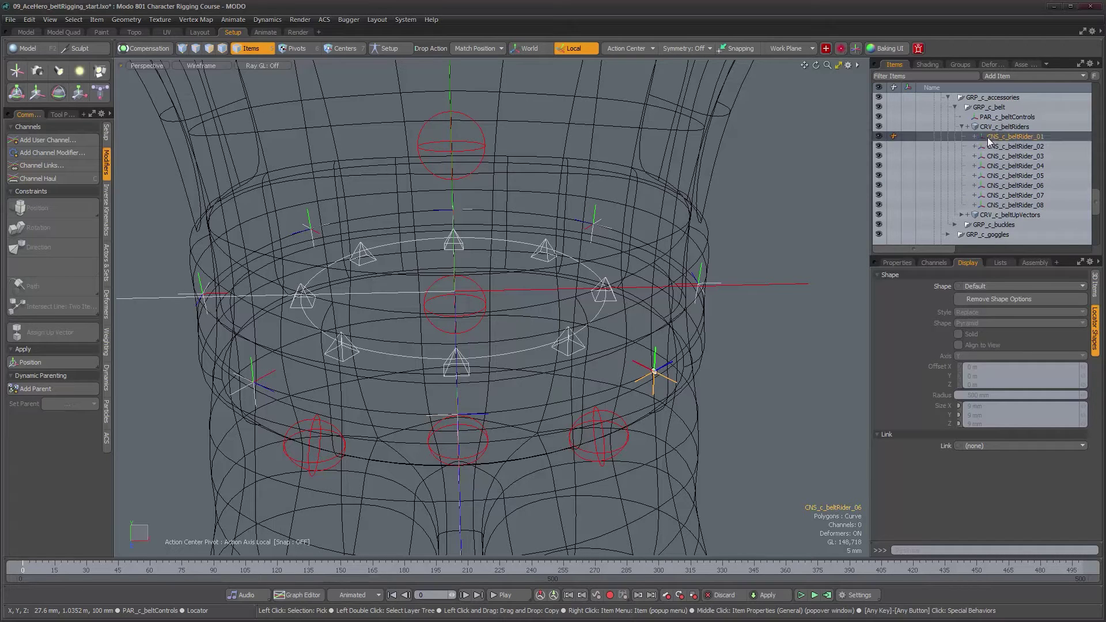
left_click(975, 136)
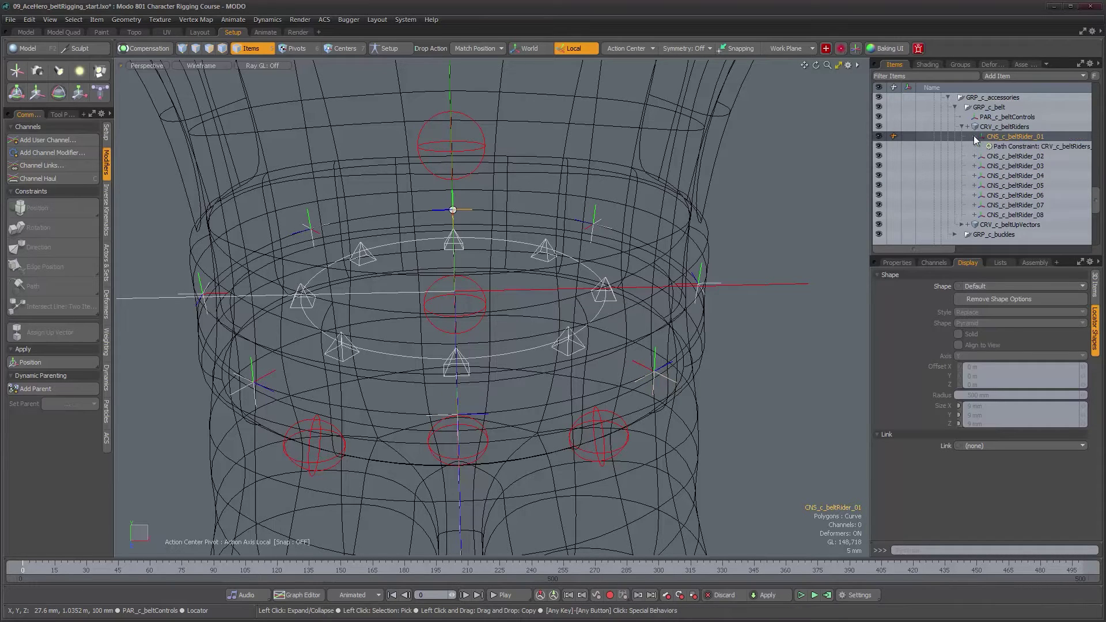
left_click(1012, 147)
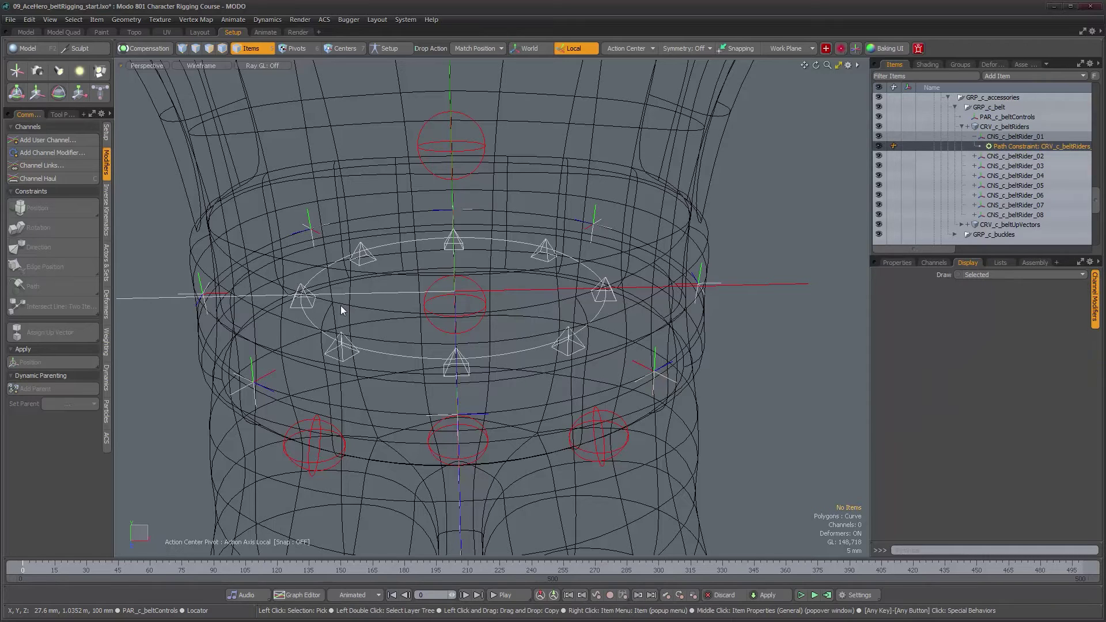
left_click(453, 245)
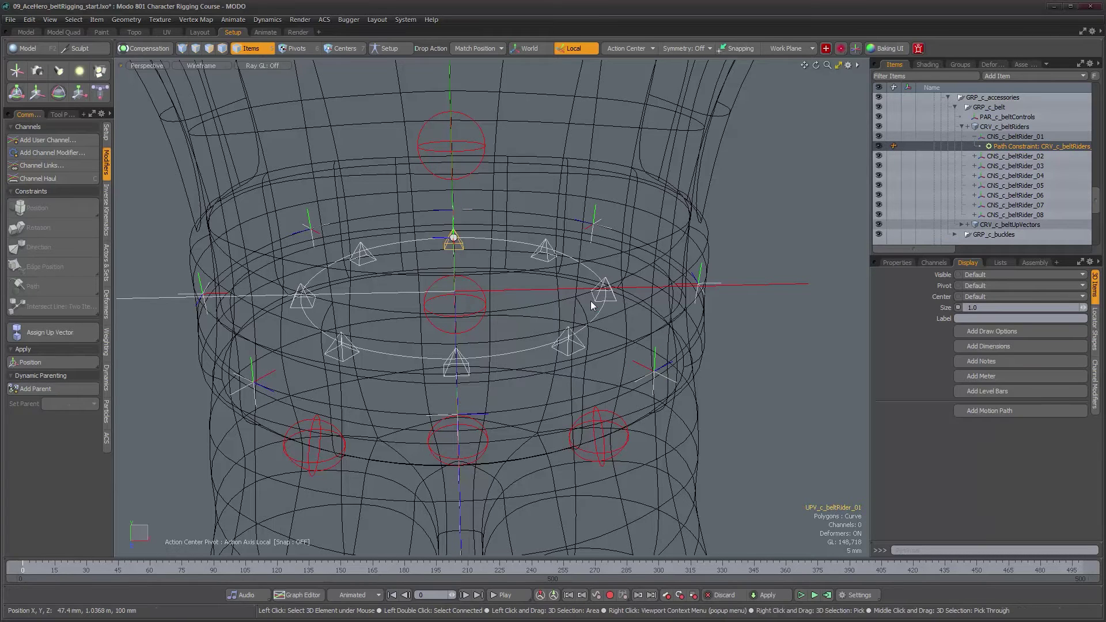
left_click(43, 332)
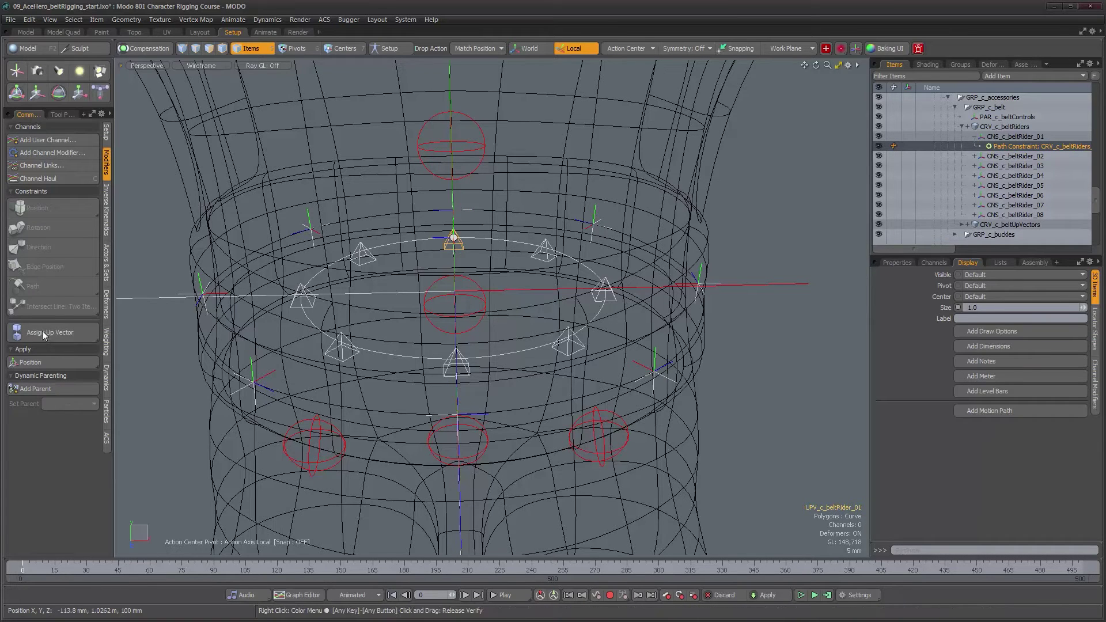
Step: Assign UPV_c_beltRider_02 as the up vector of the path constraint on CNS_c_beltRider_02
left_click_drag(415, 257, 518, 269, "alt")
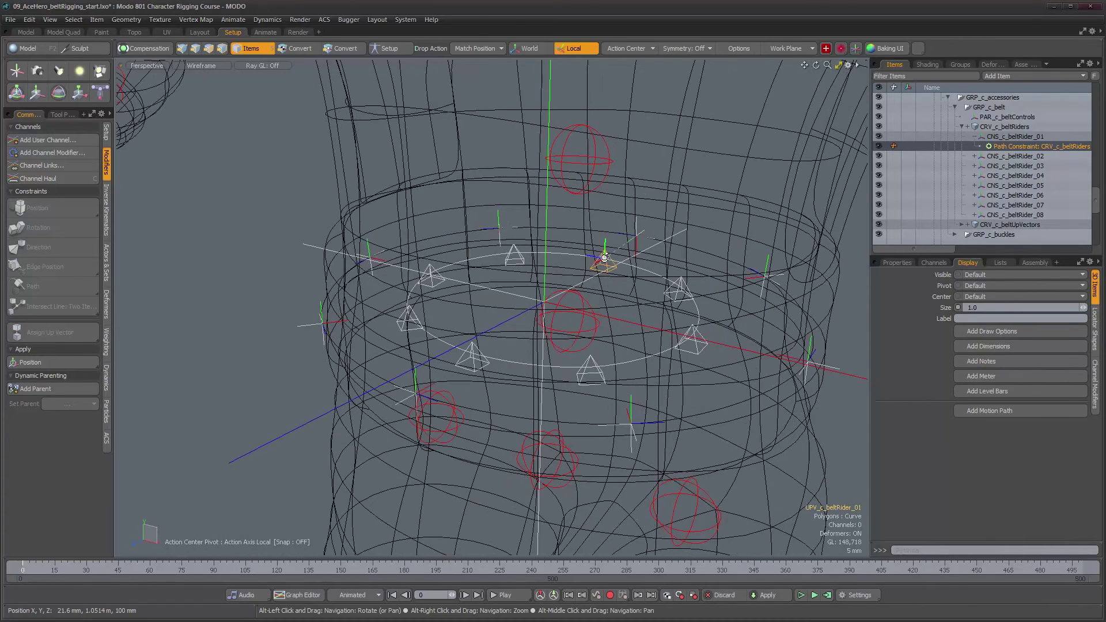
scroll(623, 246, "up", 3)
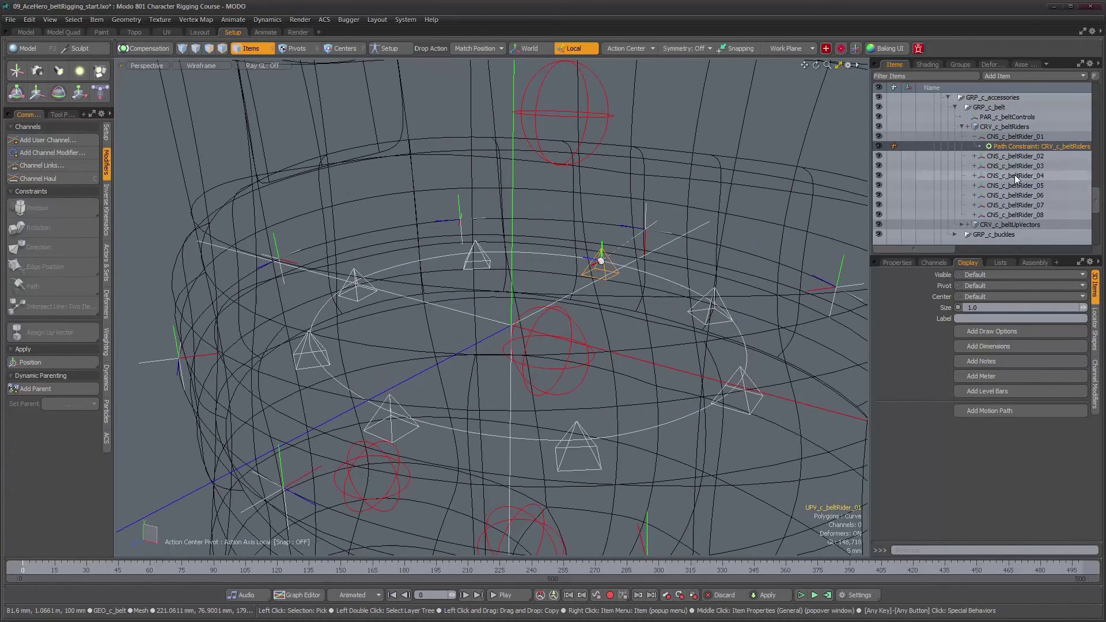
left_click(973, 156)
left_click(1015, 156)
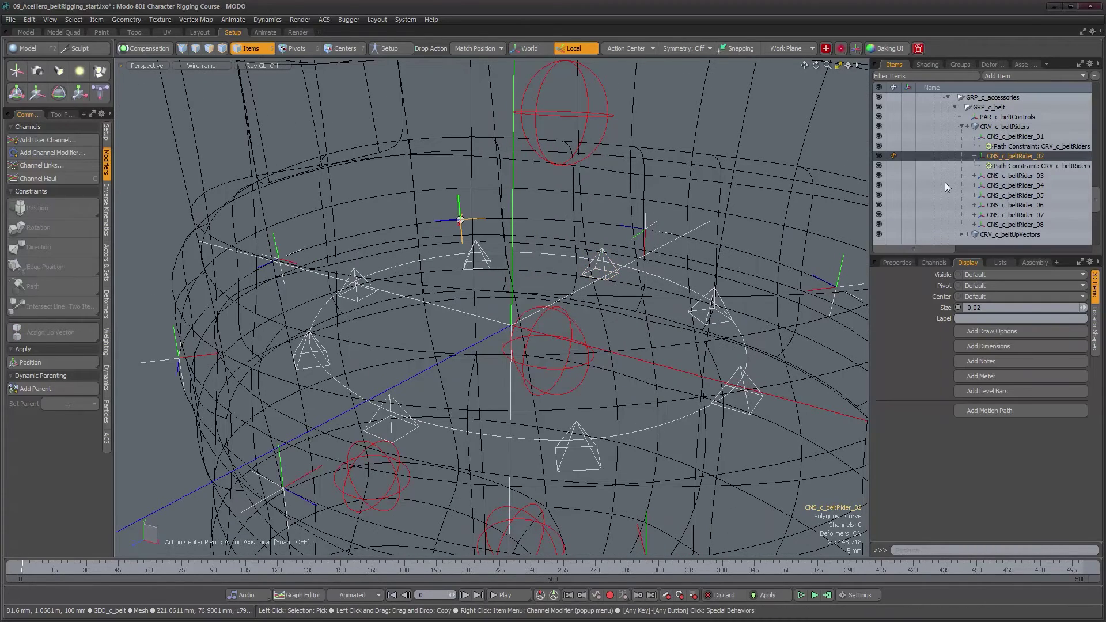
left_click(1006, 167)
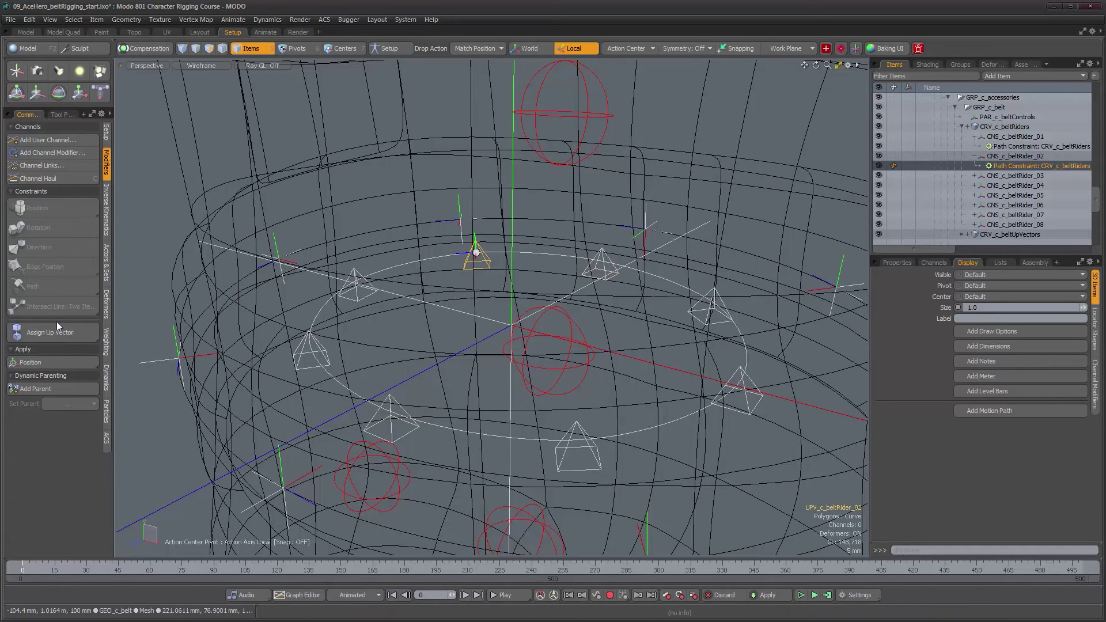
Step: Assign UPV_c_beltRider_03 as the up vector of the path constraint on CNS_c_beltRider_03
left_click_drag(474, 328, 582, 306, "alt")
left_click(1000, 176)
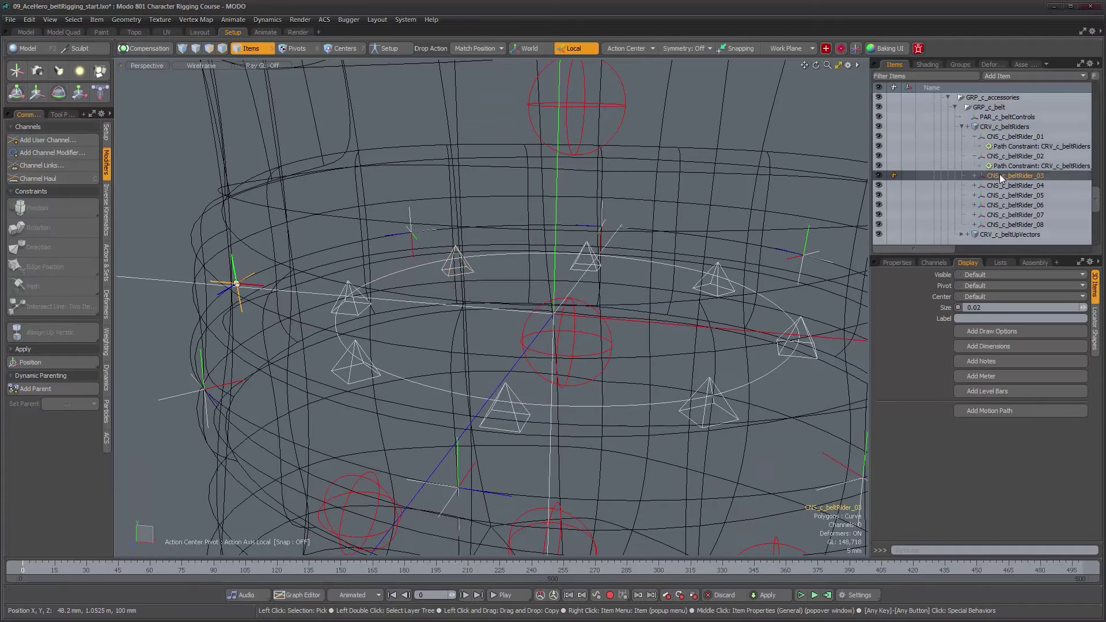
left_click(1002, 186)
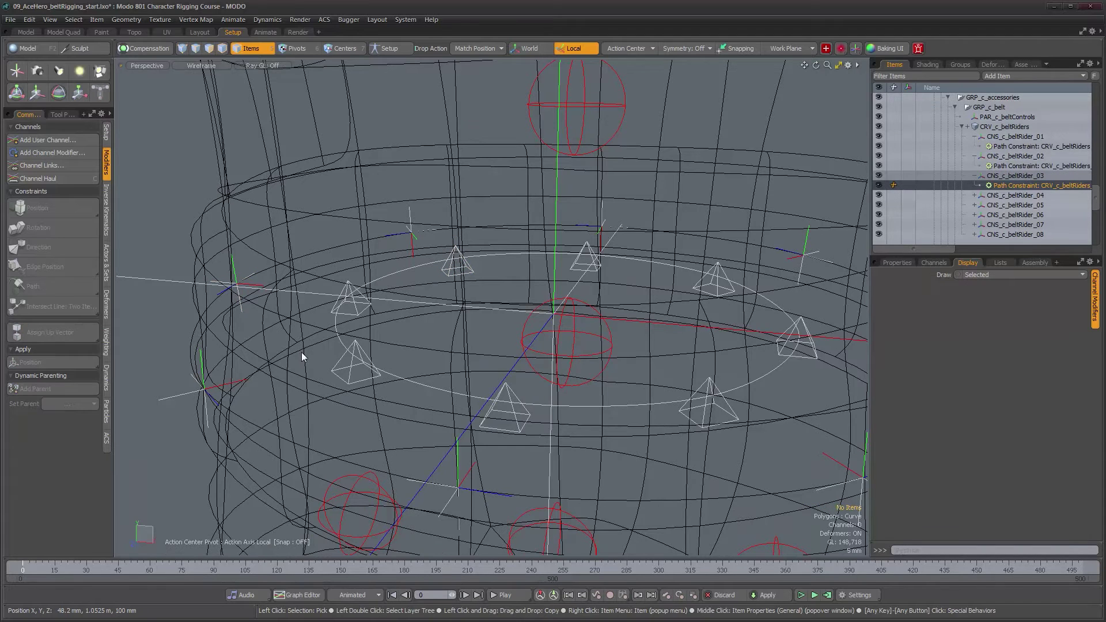
left_click(348, 305, "shift")
left_click(49, 332)
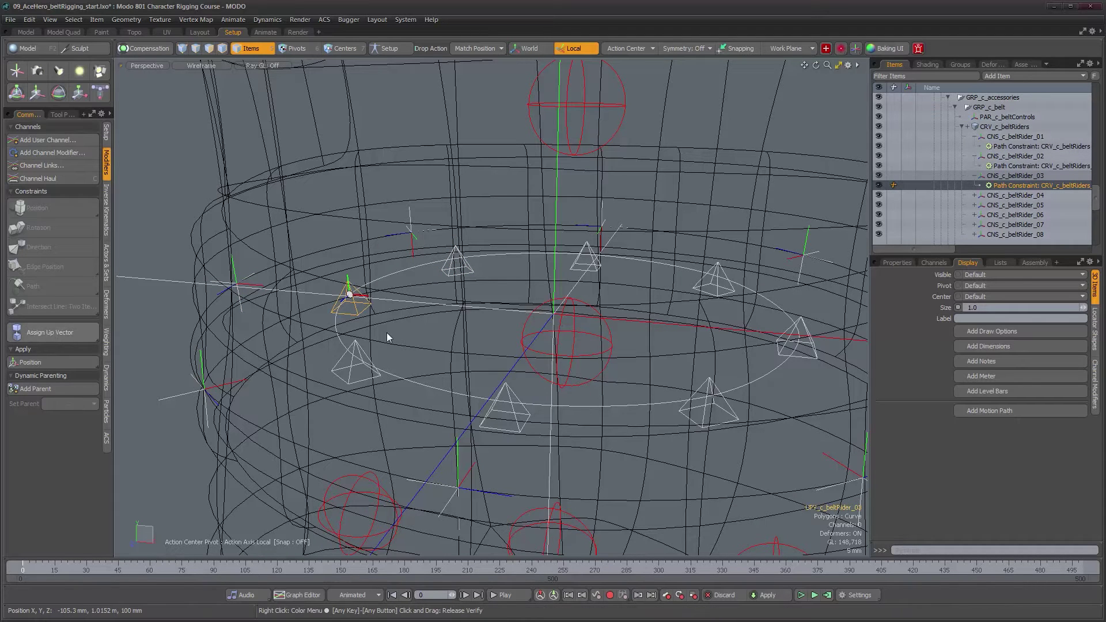
Step: Assign UPV_c_beltRider_04 as the up vector of the path constraint on CNS_c_beltRider_04
left_click(976, 194)
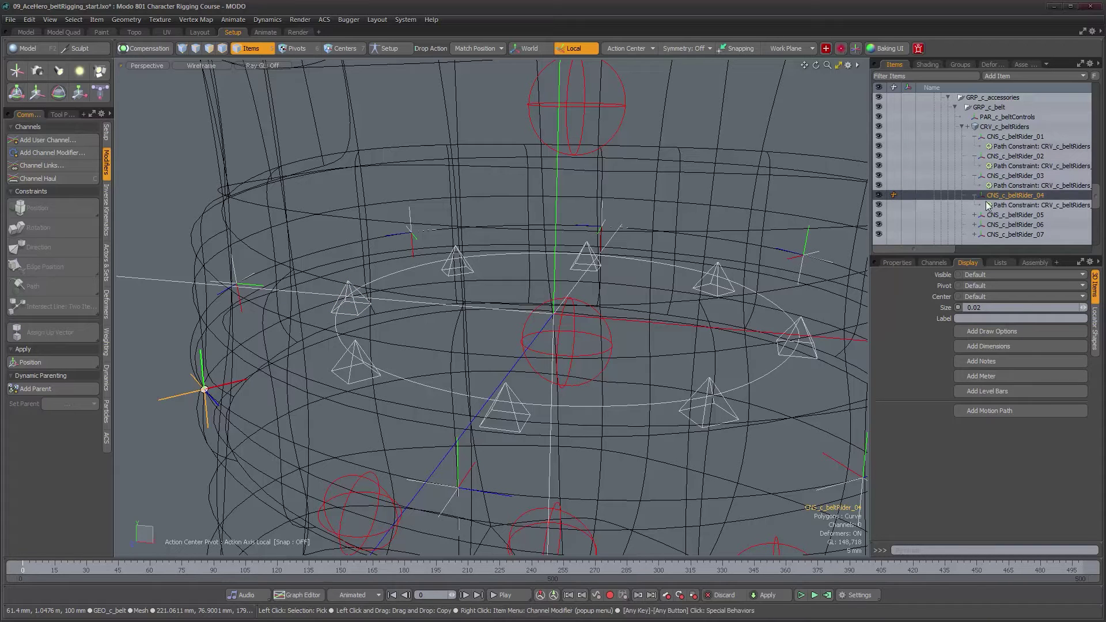
left_click(989, 205)
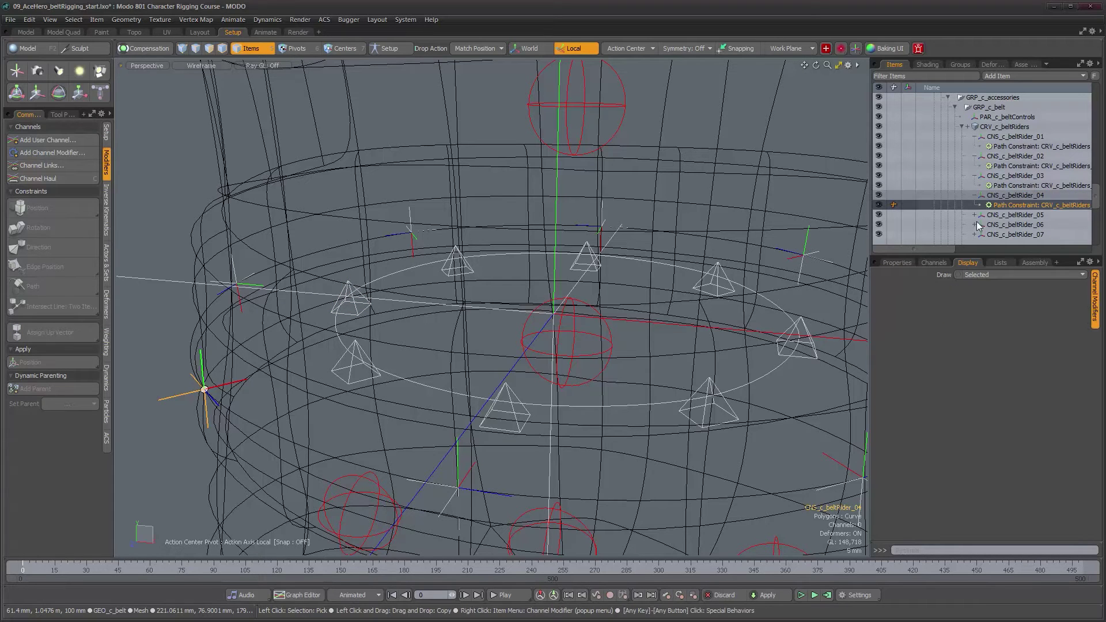
left_click(351, 381)
left_click(49, 333)
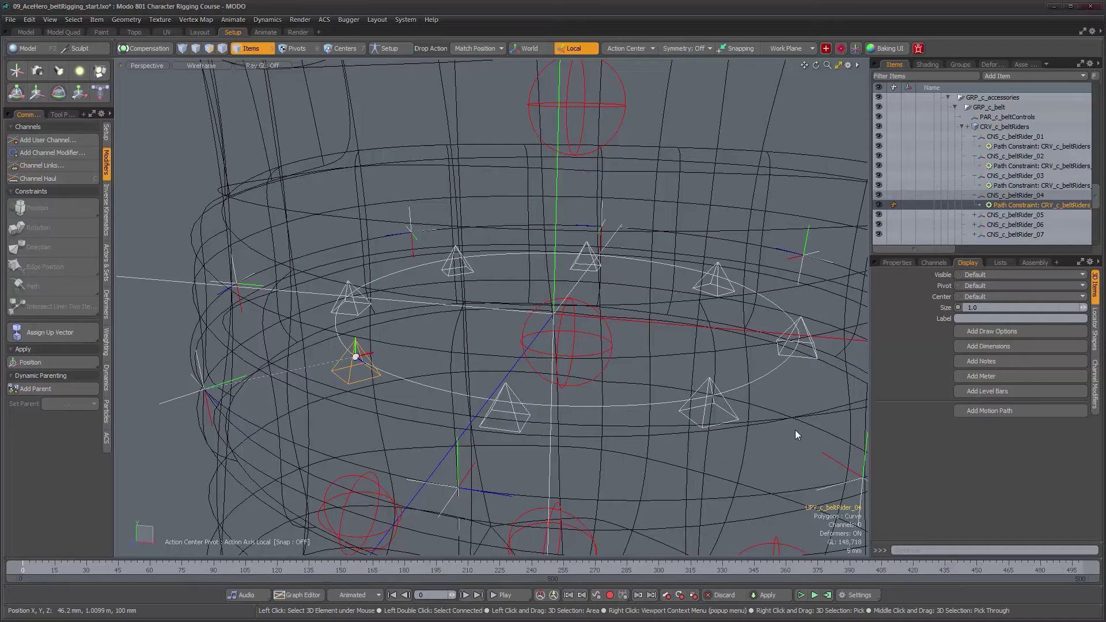
Step: Assign UPV_c_beltRider_05 as the up vector of the path constraint on CNS_c_beltRider_05
left_click(975, 215)
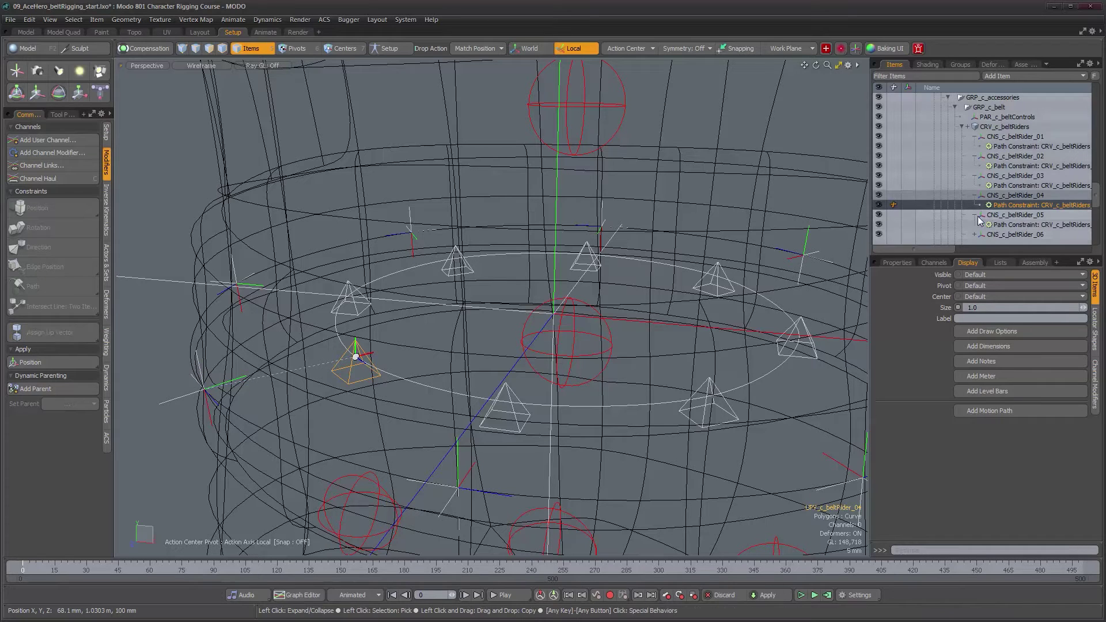
left_click(1008, 215)
left_click(1011, 226)
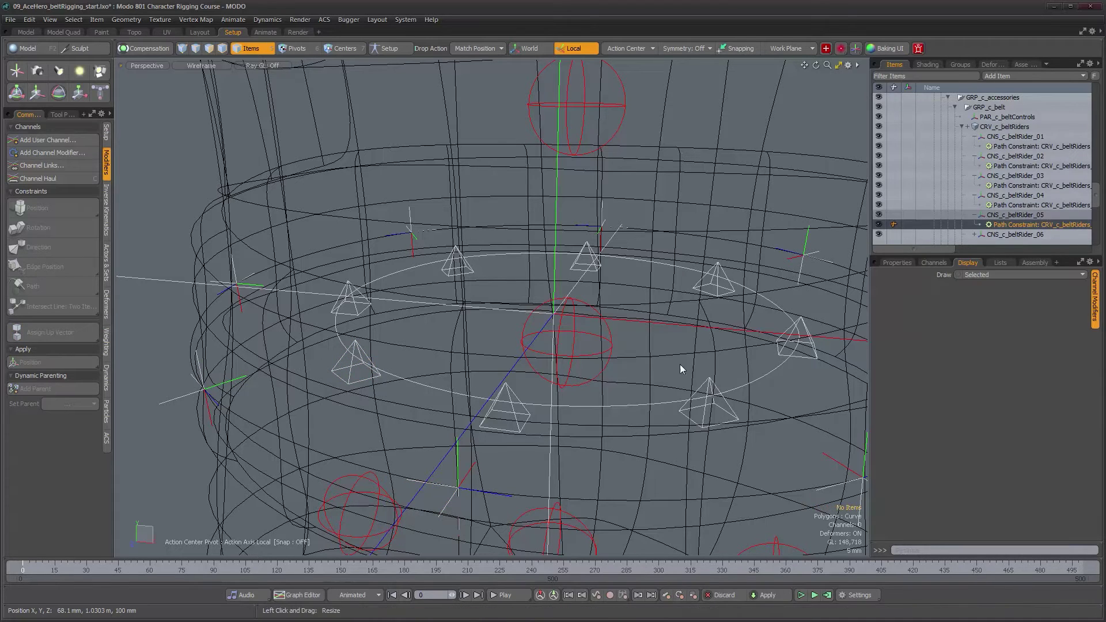
left_click(505, 404, "shift")
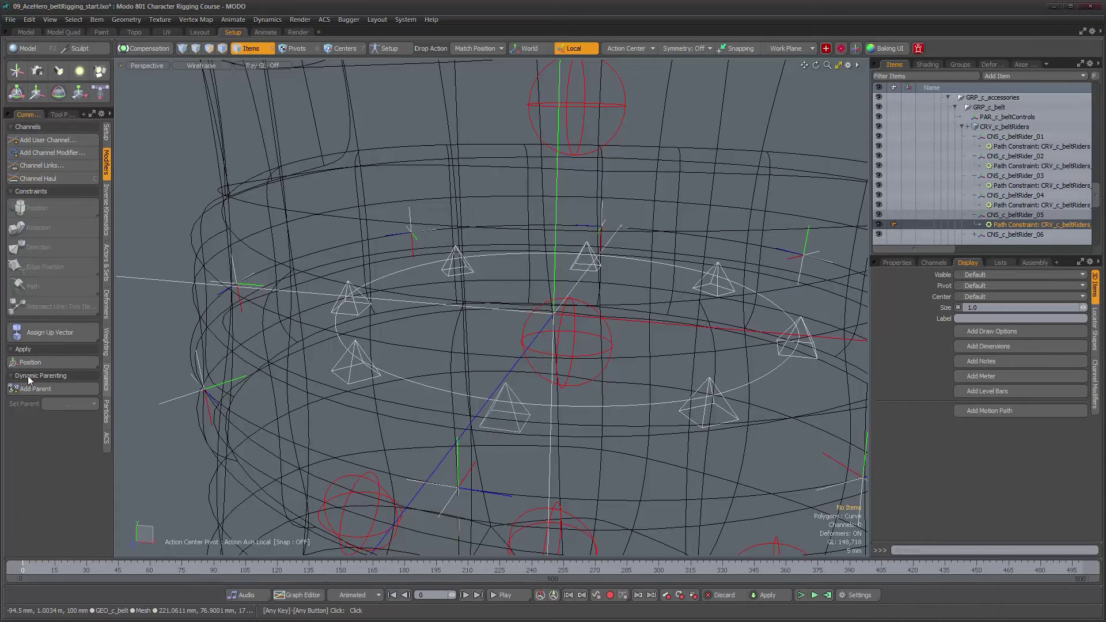
left_click(36, 333)
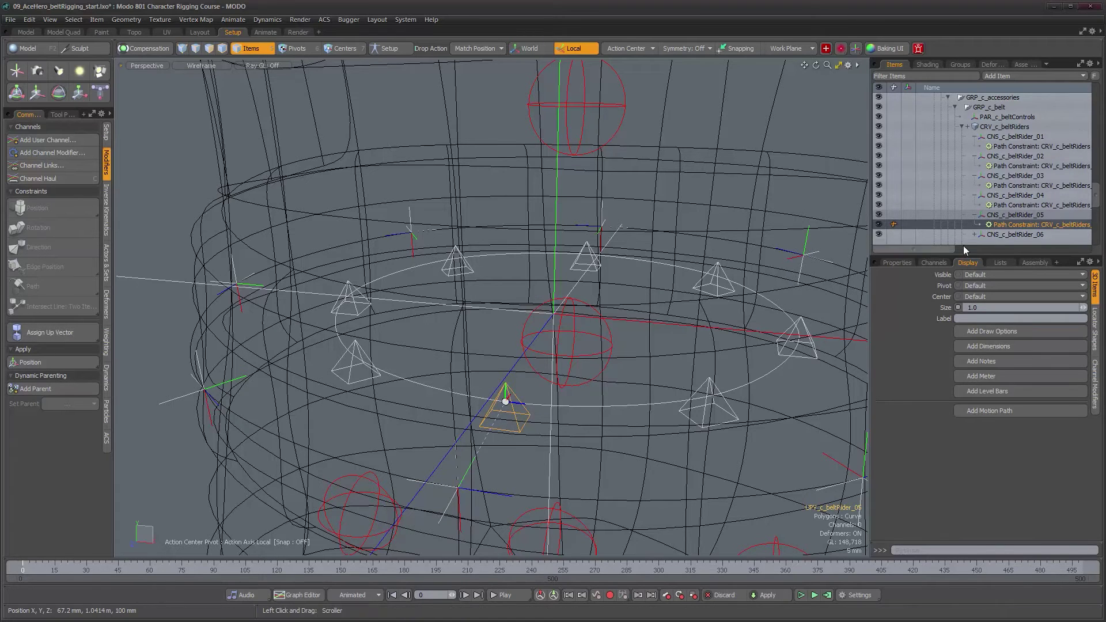
Step: Assign UPV_c_beltRider_06 as the up vector of the path constraint on CNS_c_beltRider_06
scroll(985, 213, "down", 3)
left_click(975, 147)
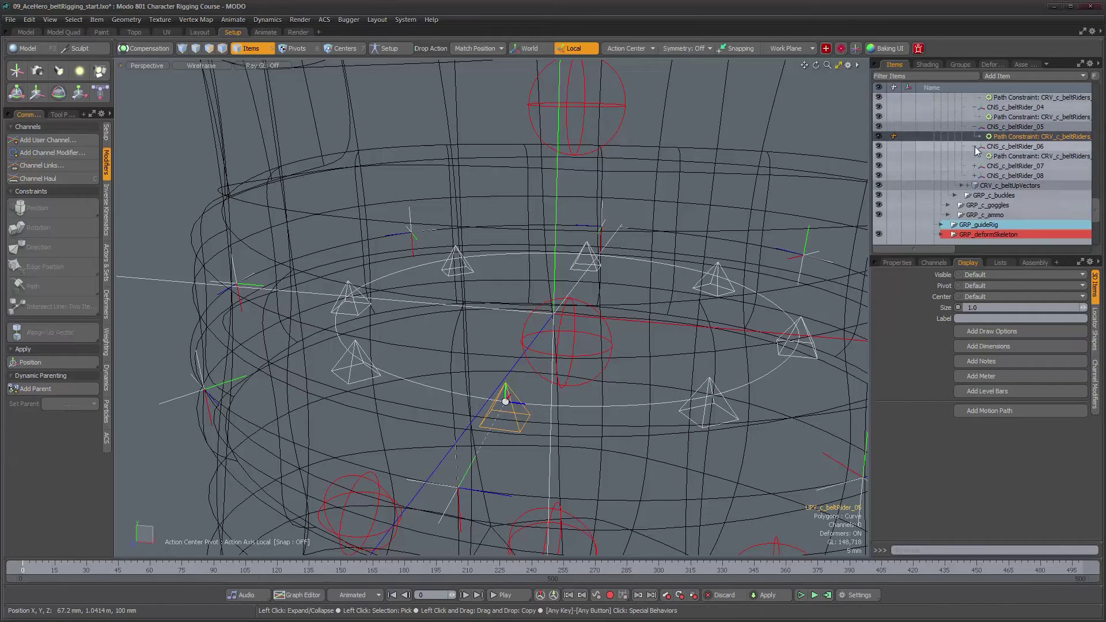
left_click(1021, 155)
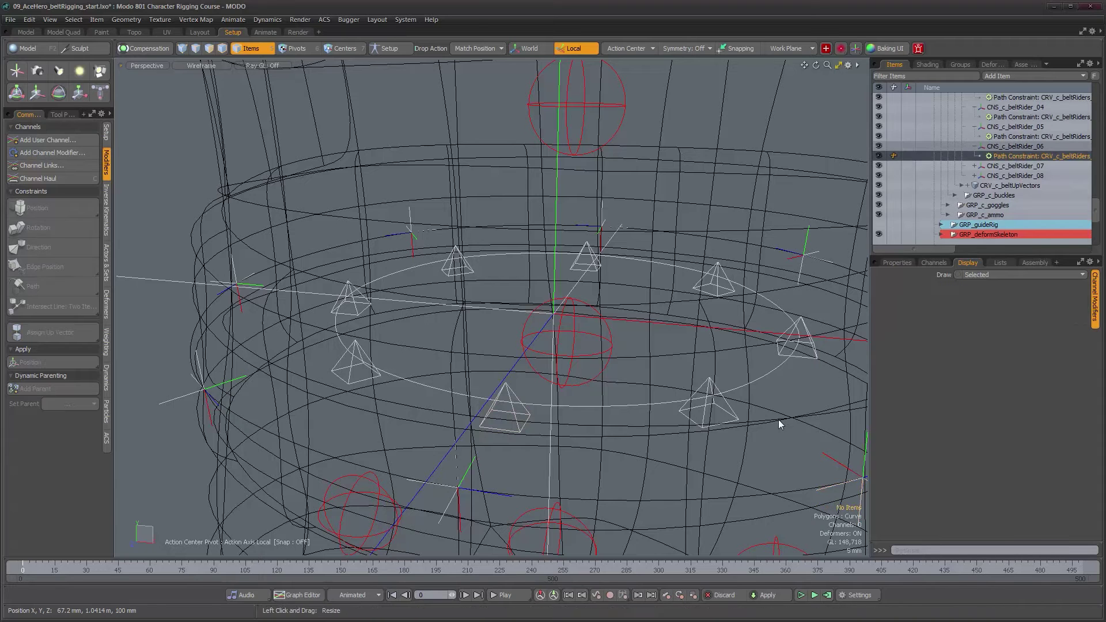
scroll(749, 412, "down", 1)
left_click_drag(743, 406, 665, 375, "alt+shift")
left_click(1009, 145)
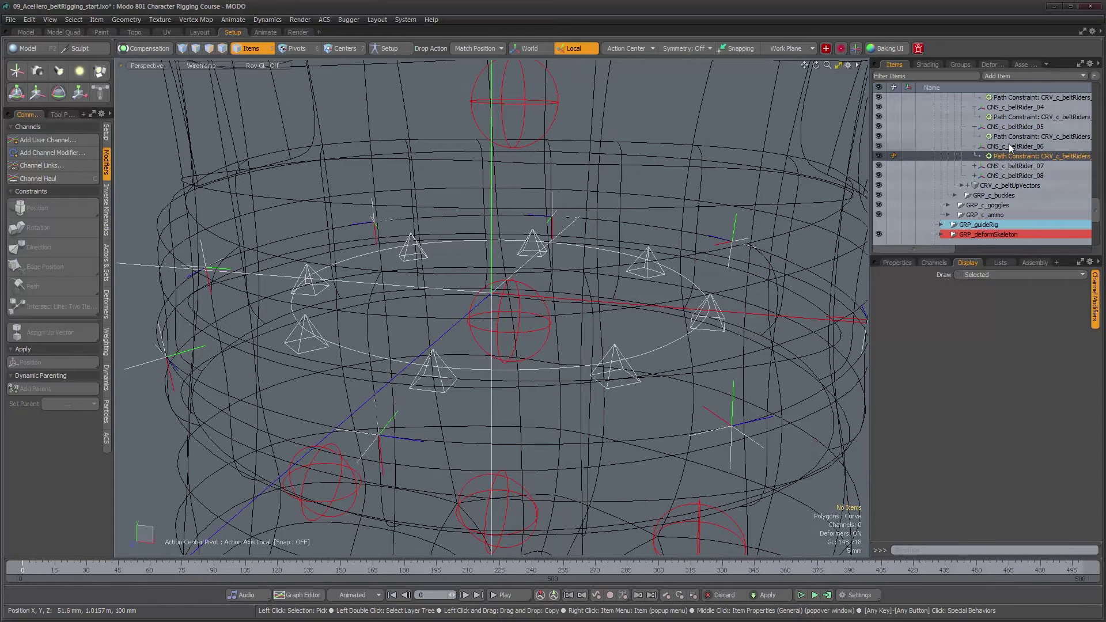
left_click(1018, 157)
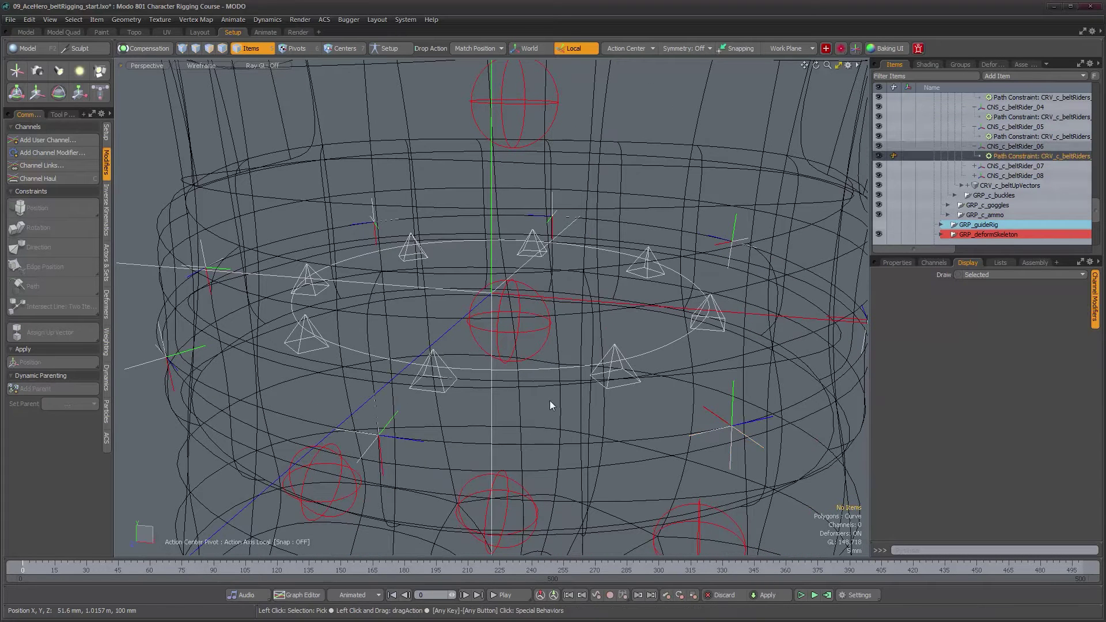
left_click(612, 386, "shift")
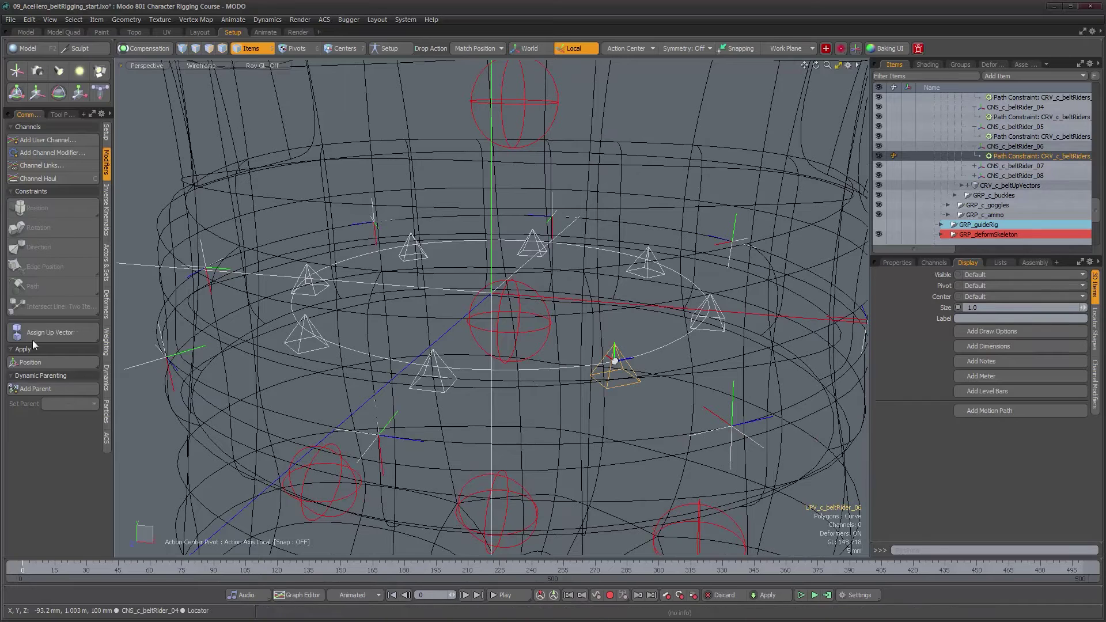
Step: Assign UPV_c_beltRider_07 as the up vector of the path constraint on CNS_c_beltRider_07
left_click_drag(227, 356, 605, 334, "alt")
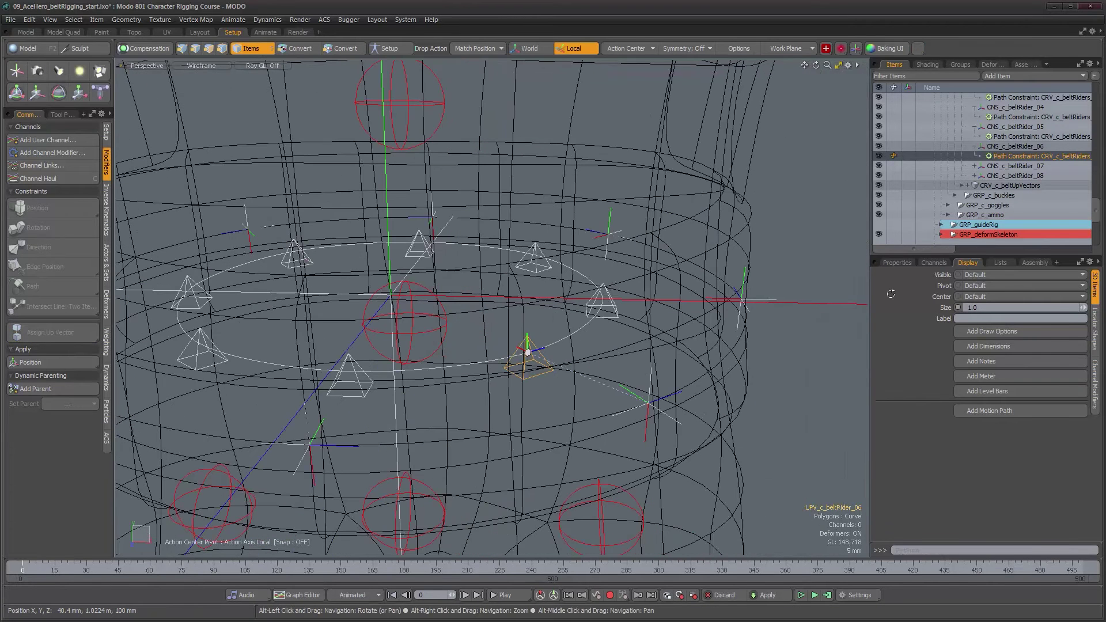
left_click(1004, 165)
left_click(976, 165)
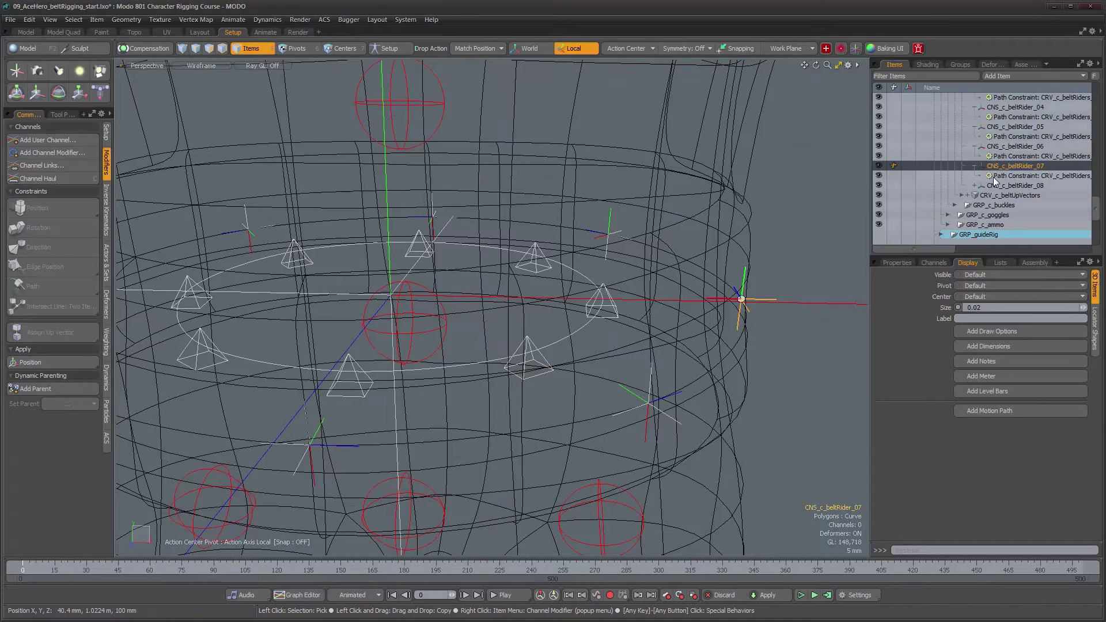
left_click(1018, 176)
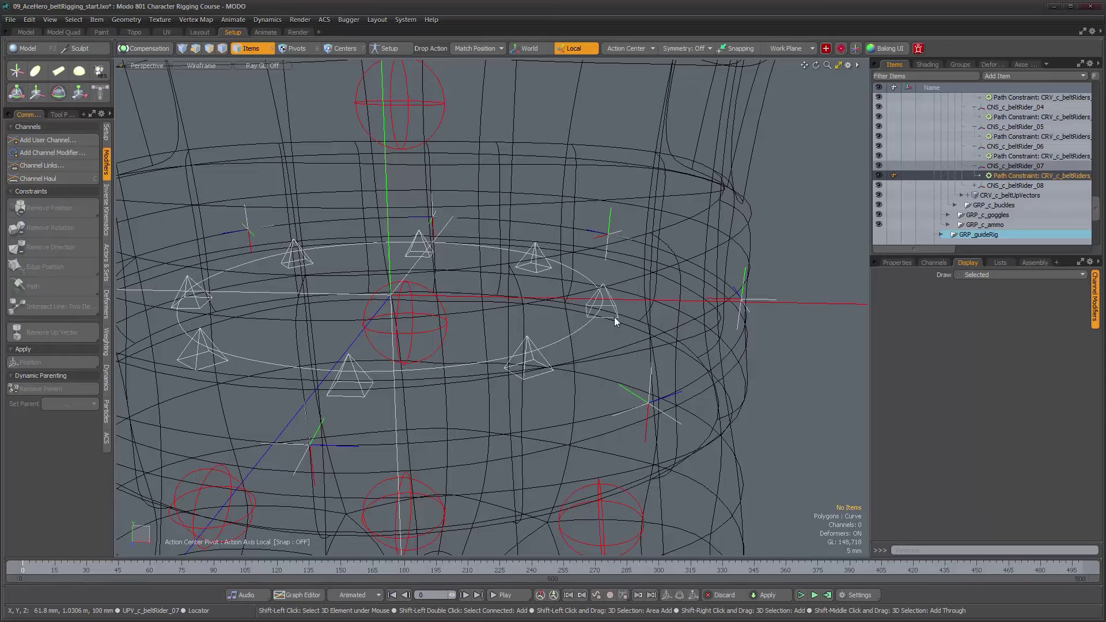
left_click(605, 305, "shift")
left_click(50, 334)
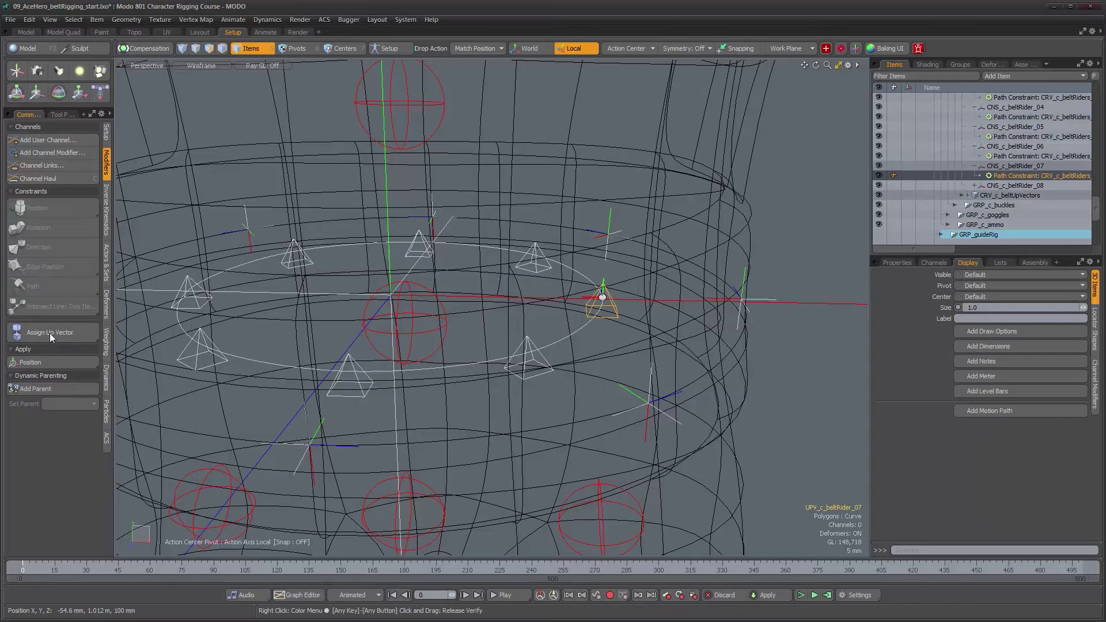
Step: Assign UPV_c_beltRider_08 as the up vector of the path constraint on CNS_c_beltRider_08
left_click(975, 185)
left_click(1024, 196)
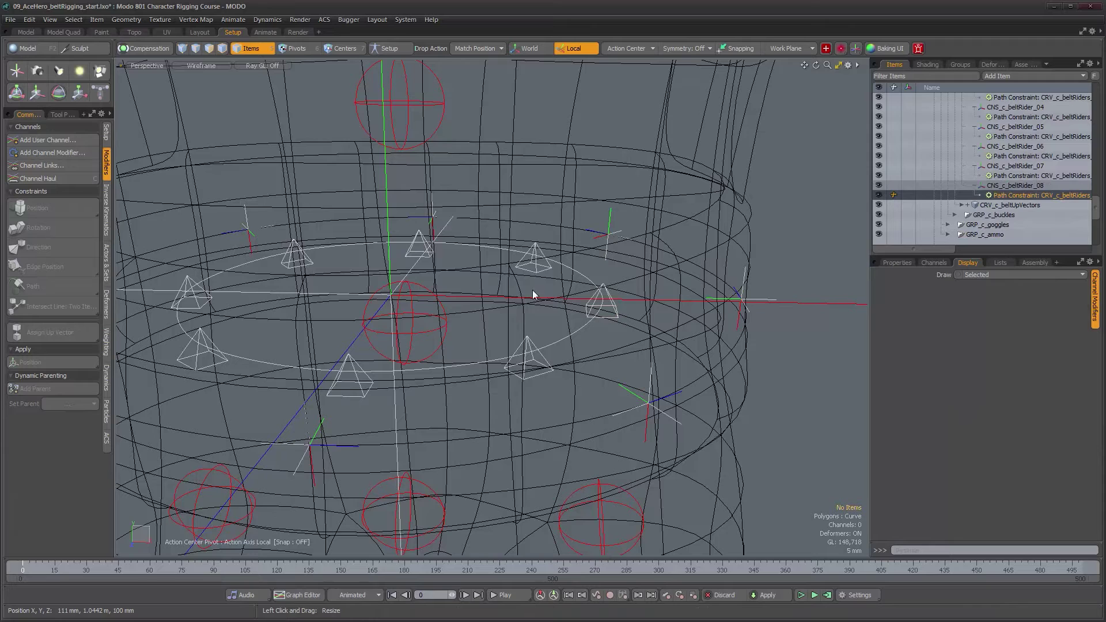
left_click(539, 262, "shift")
left_click(38, 330)
Step: Collapse the eight CNS_c_beltRider locators in the item hierarchy to hide their path constraints
left_click_drag(522, 344, 555, 378, "alt")
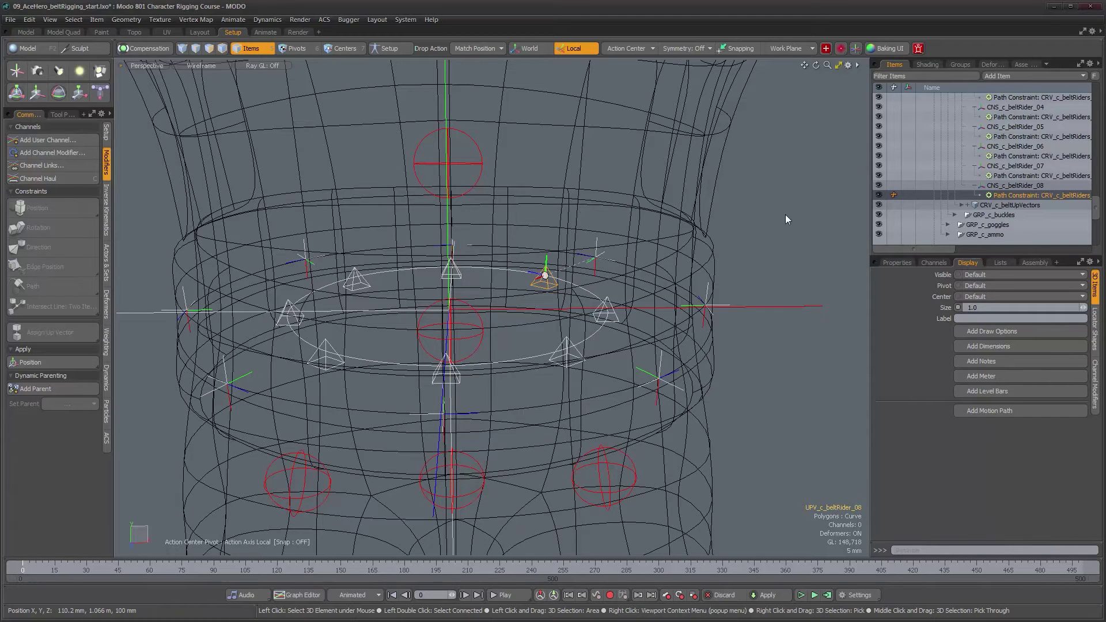
left_click(973, 185)
left_click(975, 166)
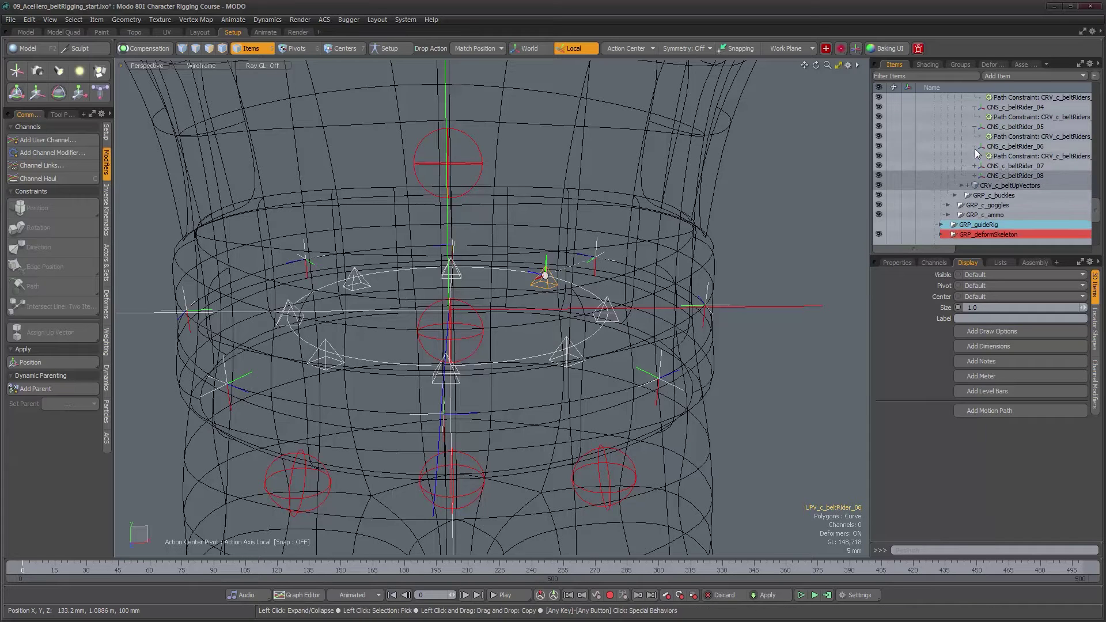
left_click(975, 147)
left_click(974, 126)
scroll(995, 174, "up", 2)
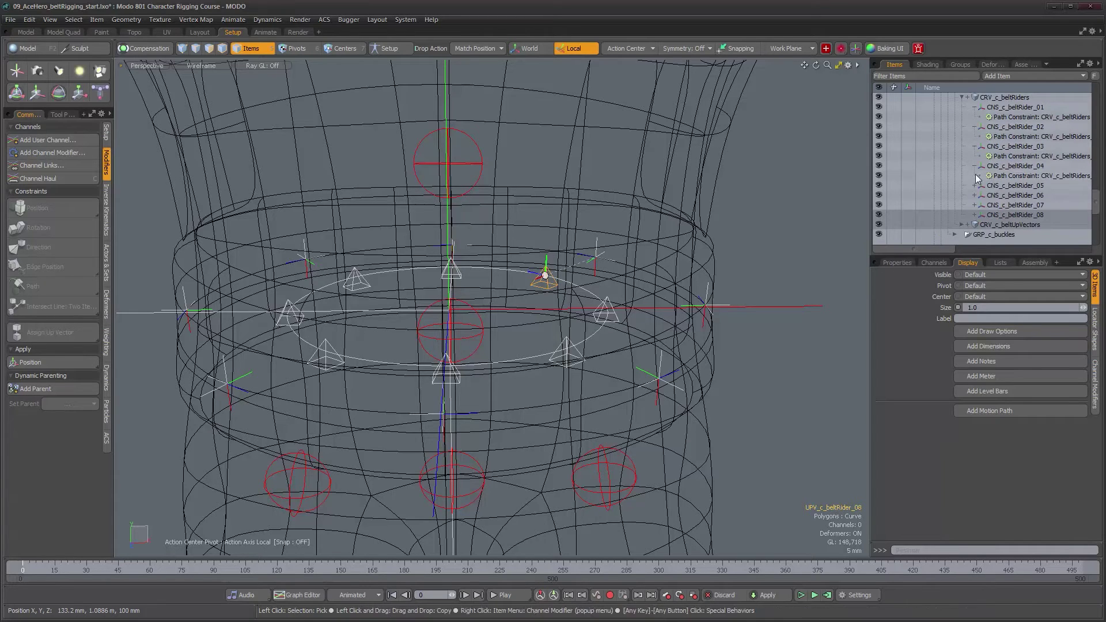
left_click(975, 166)
left_click(975, 147)
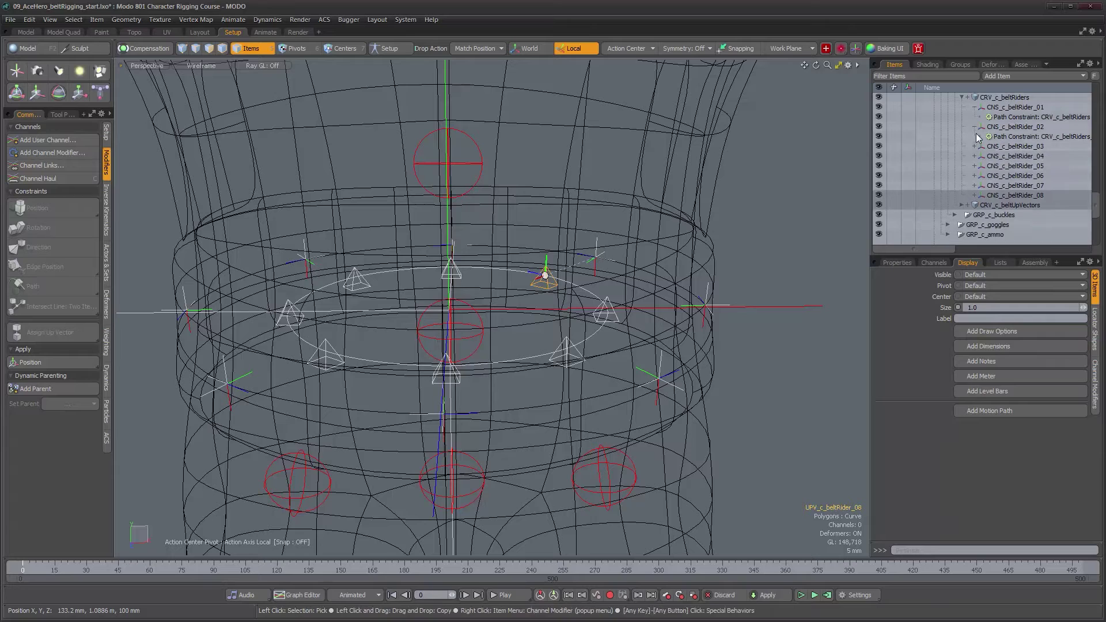
left_click(975, 126)
left_click(975, 107)
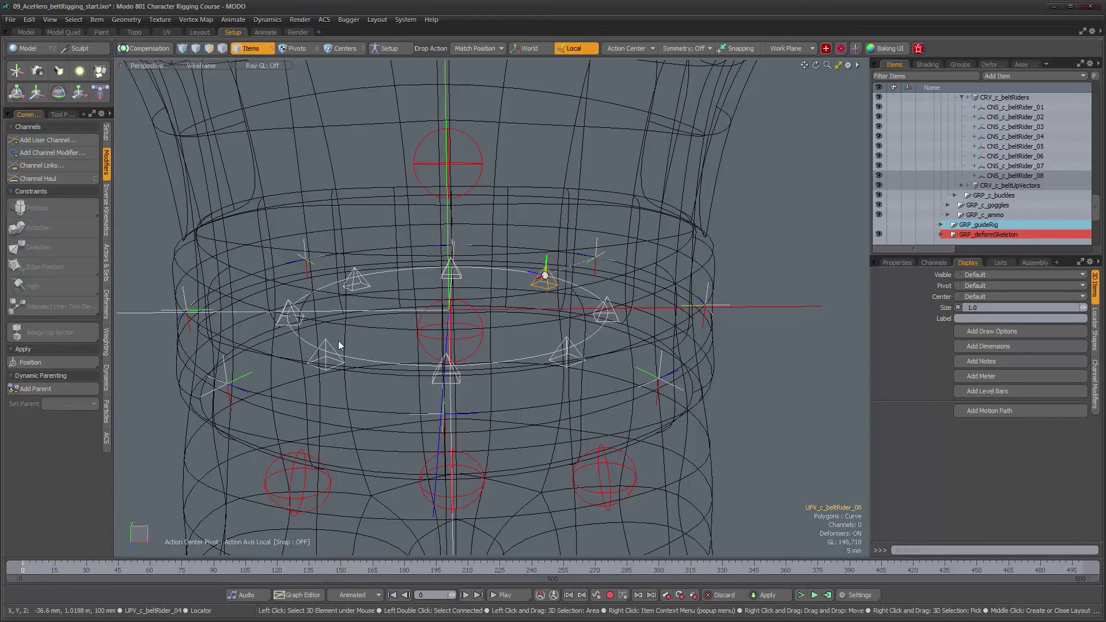
Step: Select the CRV_c_beltRiders curve and examine how it and its rider locators sit around the character's waist
left_click_drag(347, 286, 353, 305, "alt")
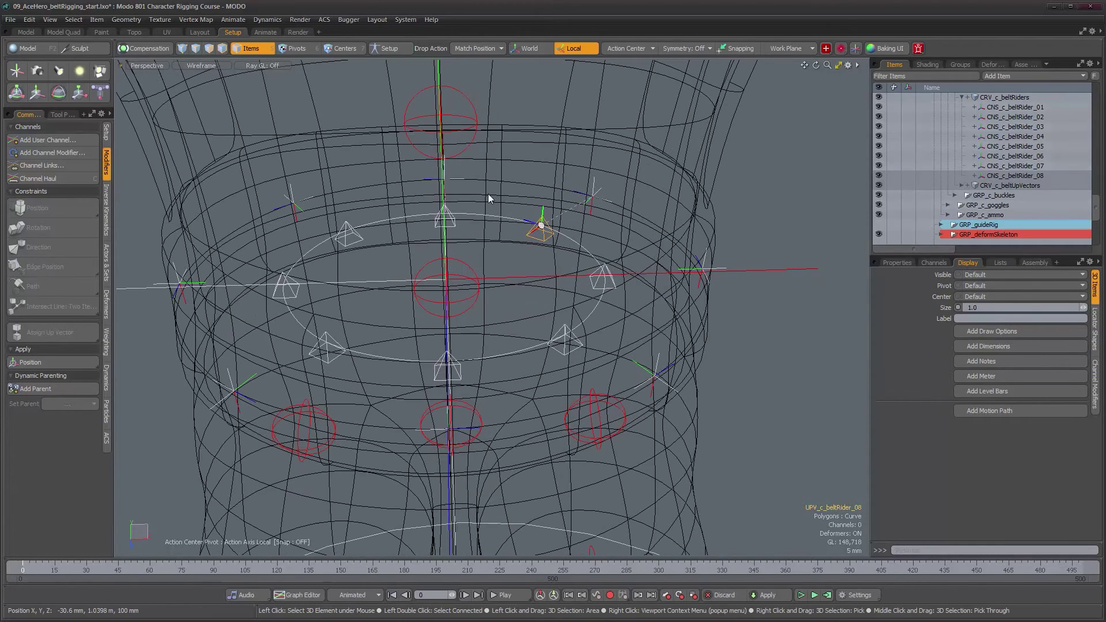
right_click_drag(453, 298, 396, 300, "alt")
left_click_drag(394, 283, 371, 323, "alt")
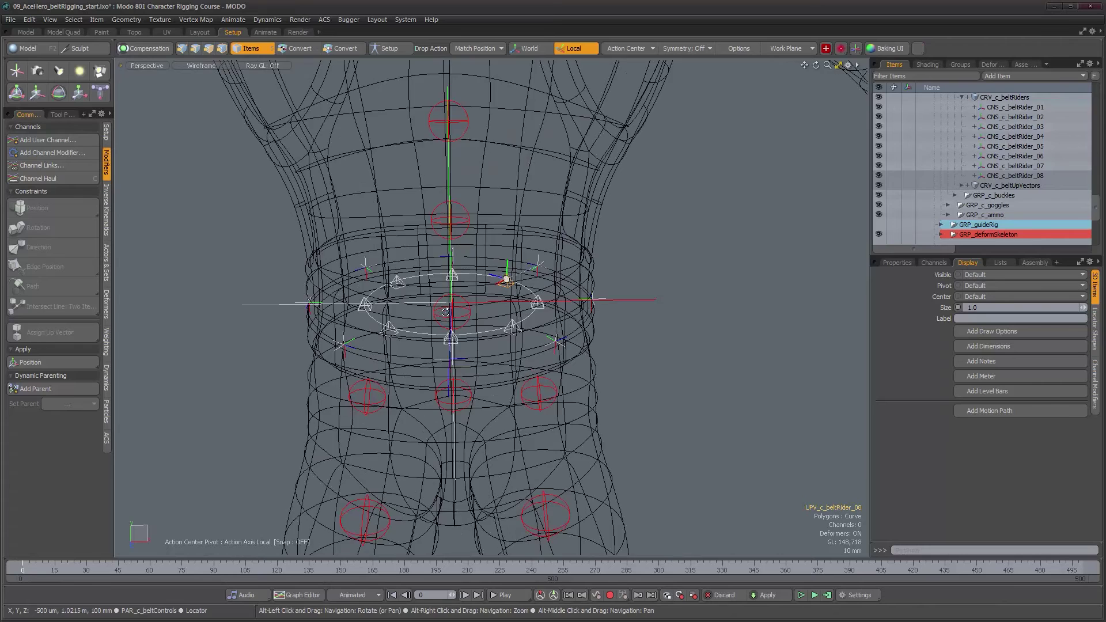
scroll(446, 312, "up", 3)
scroll(390, 274, "up", 1)
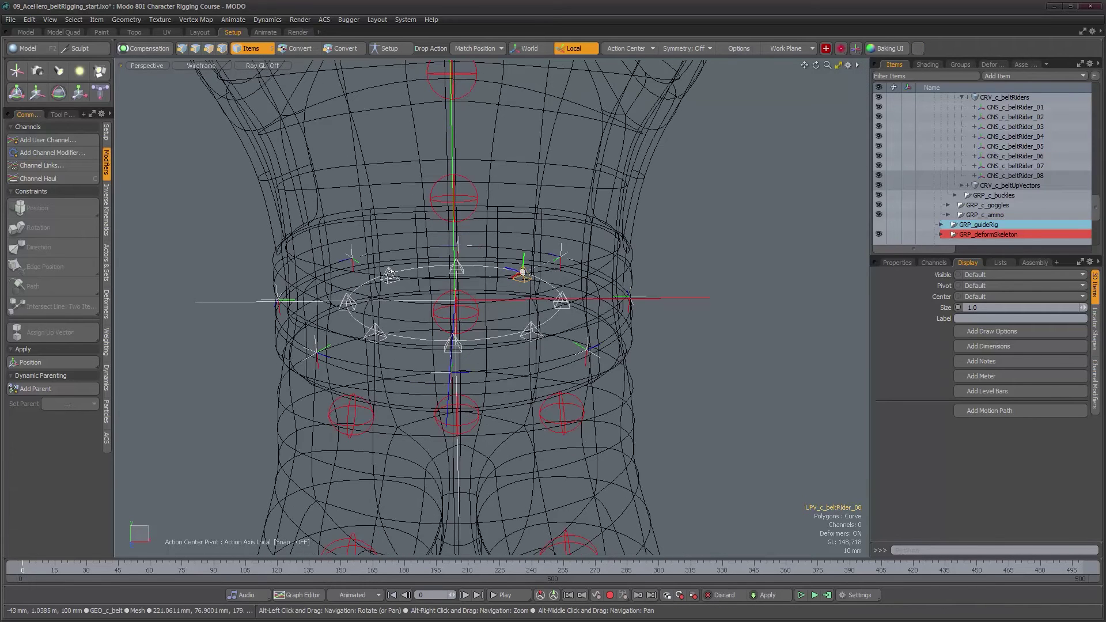
left_click(407, 250)
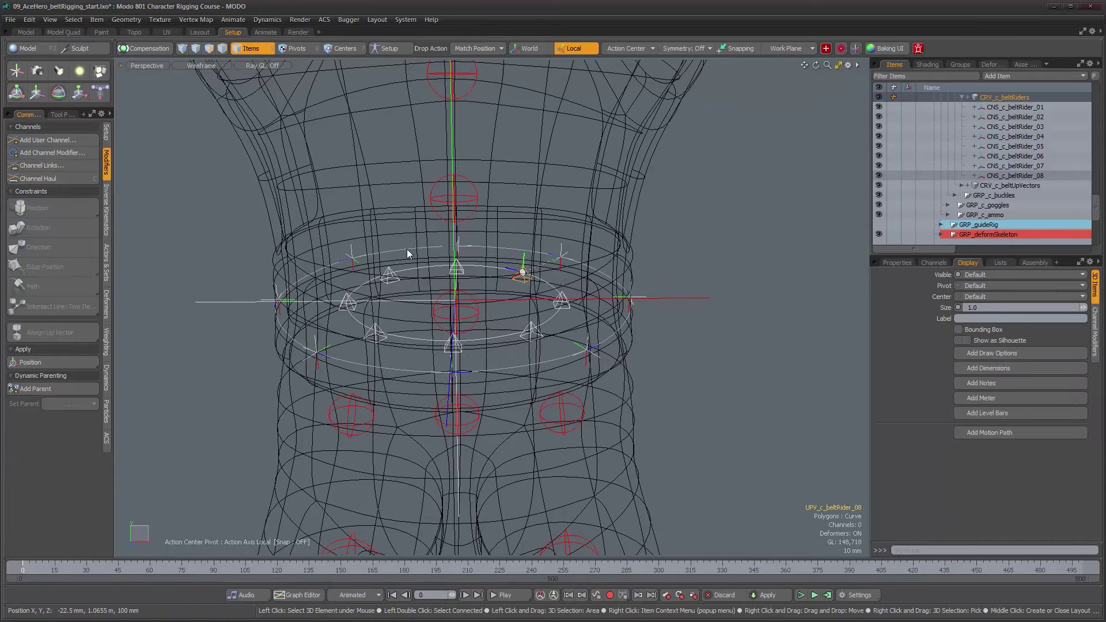
scroll(444, 246, "down", 3)
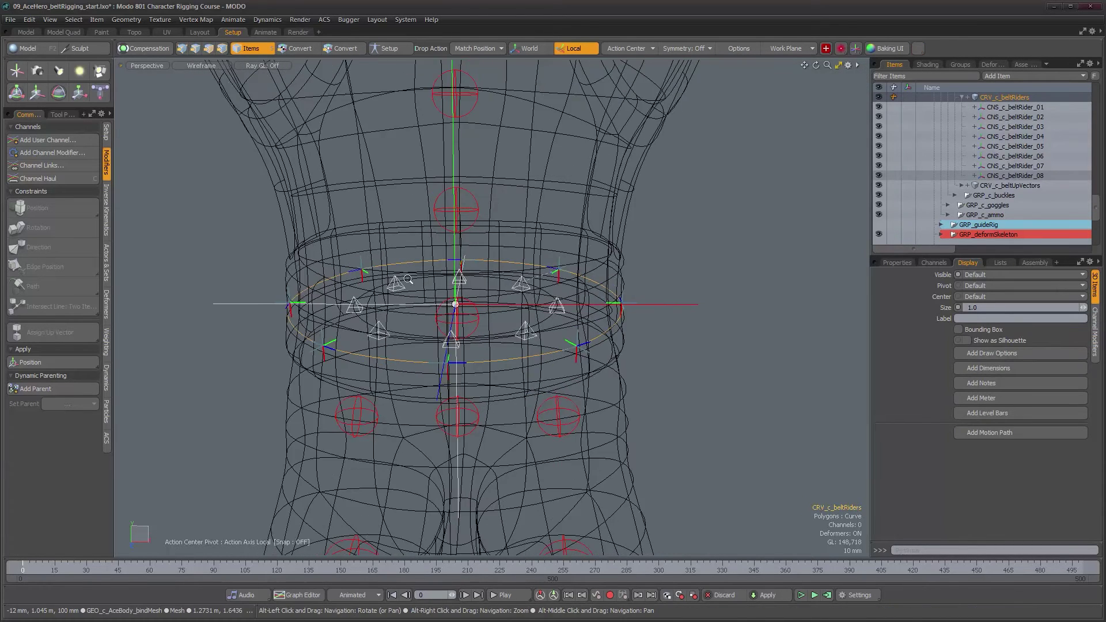
left_click_drag(465, 302, 472, 302, "alt")
right_click_drag(472, 302, 483, 305, "alt")
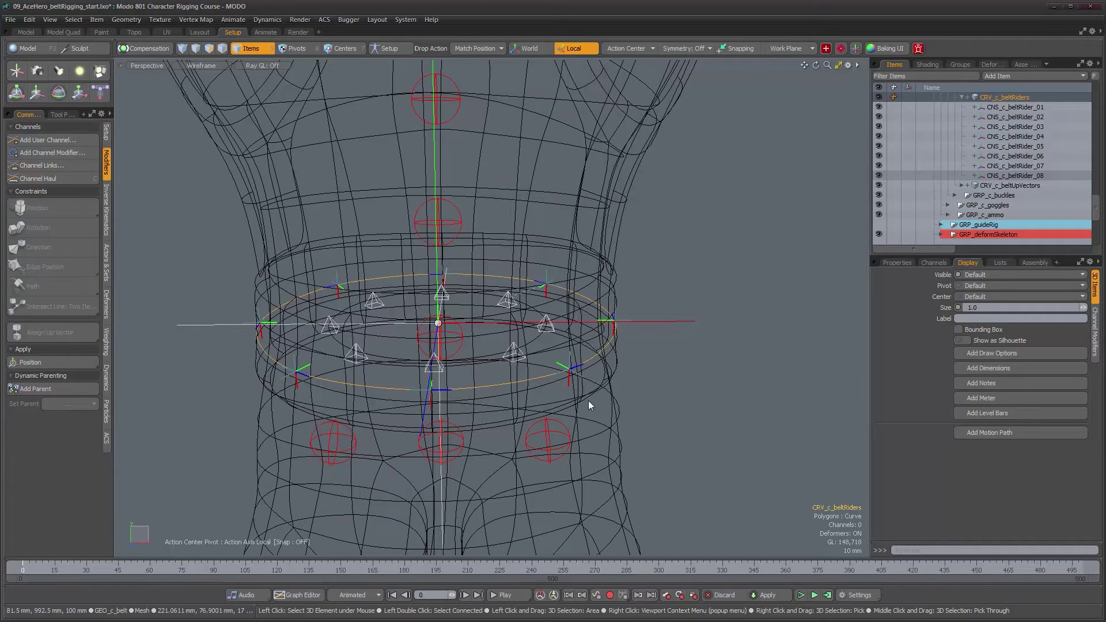
left_click_drag(588, 400, 595, 327, "alt")
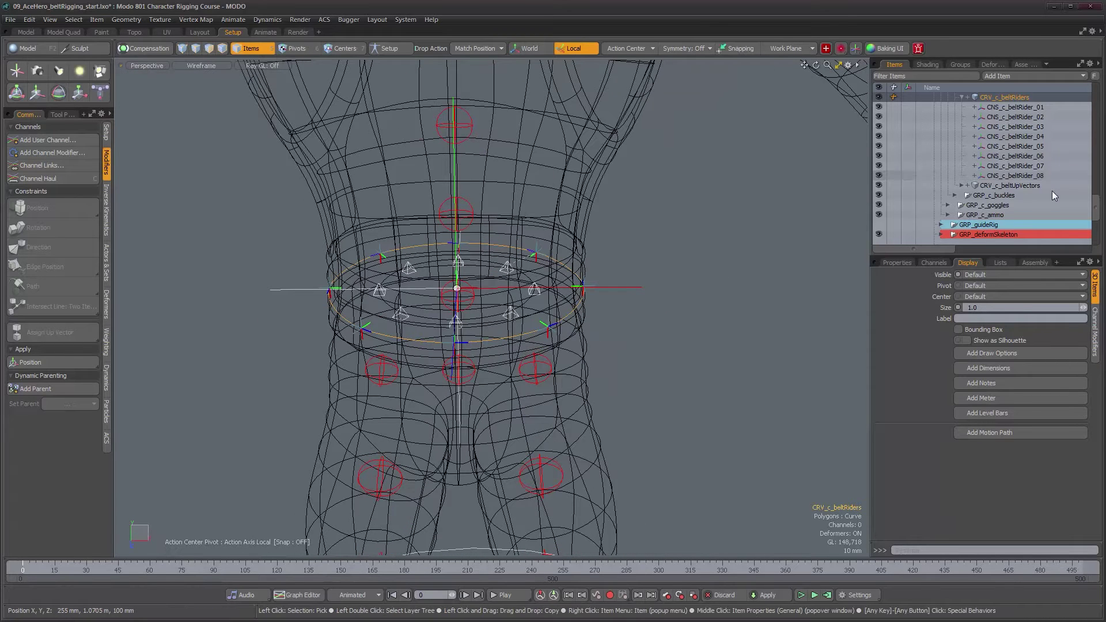
Step: Add a new locator and parent it under PAR_c_beltControls in the GRP_c_belt group
scroll(1045, 194, "down", 4)
key("n")
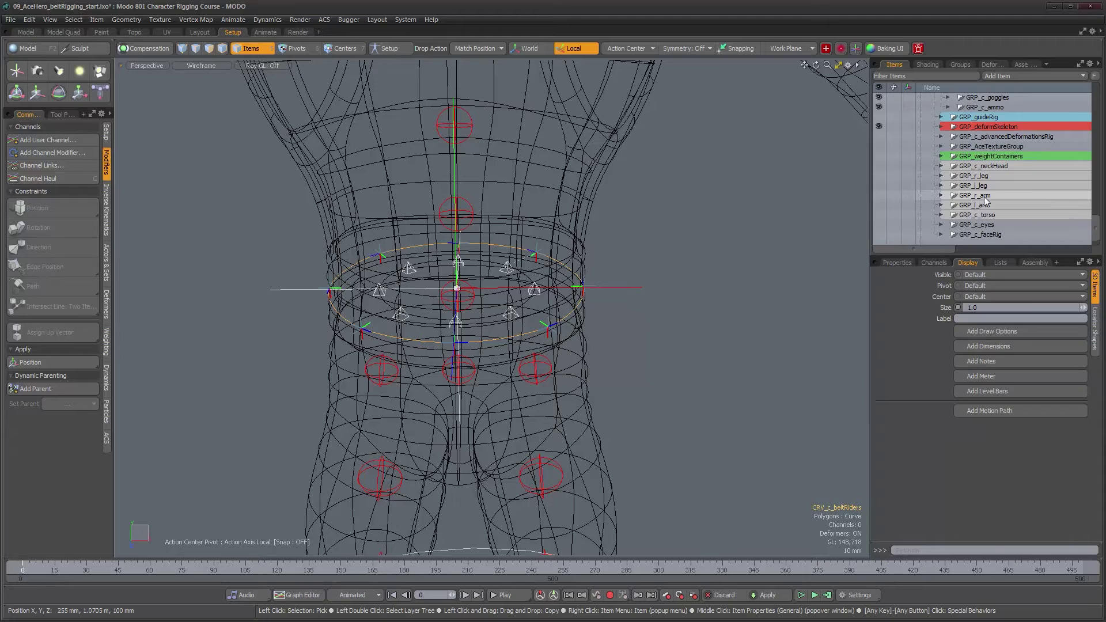
left_click_drag(959, 233, 1024, 195)
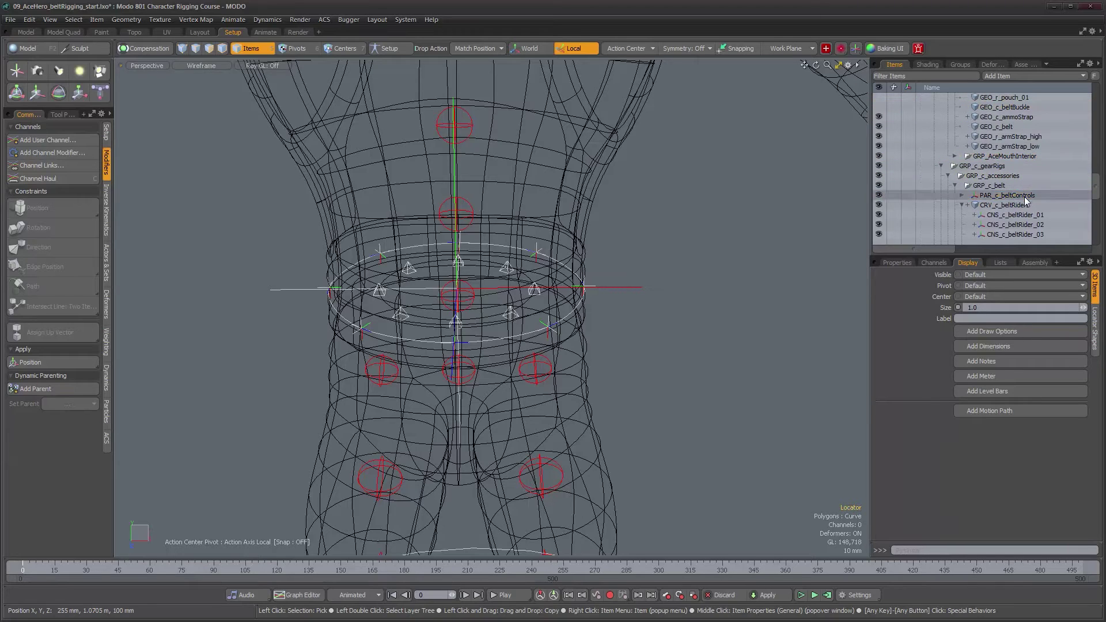
left_click(962, 195)
Step: Match the new locator's position to CNS_c_beltRider_01 on the belt curve and inspect its placement
left_click_drag(778, 295, 651, 301, "alt")
right_click_drag(398, 173, 447, 167, "alt")
middle_click_drag(447, 167, 529, 154, "alt")
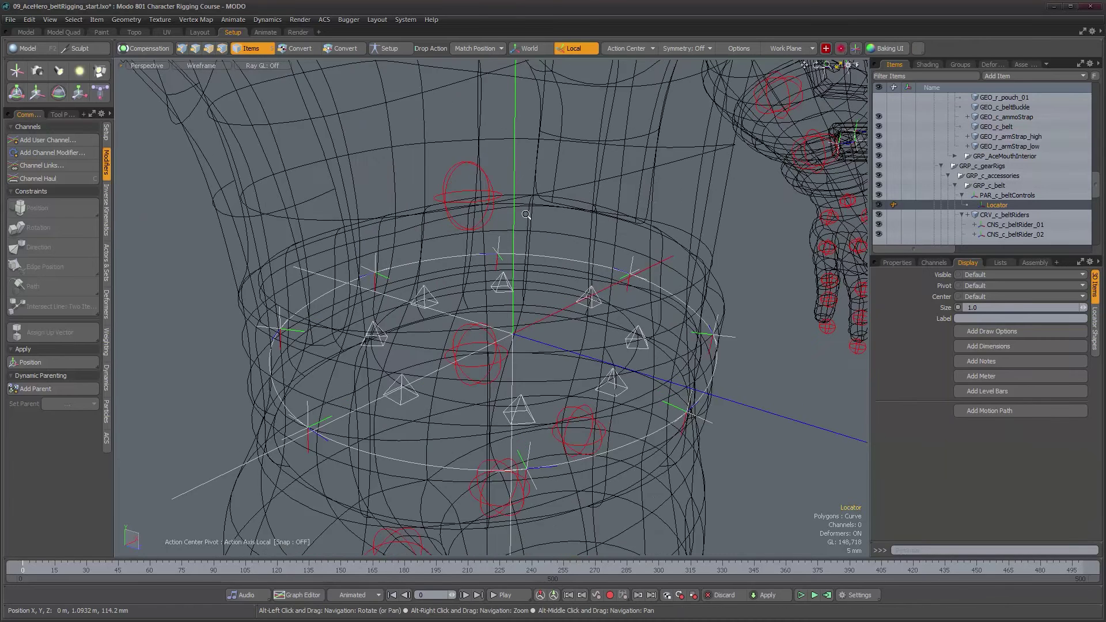
scroll(516, 101, "up", 3)
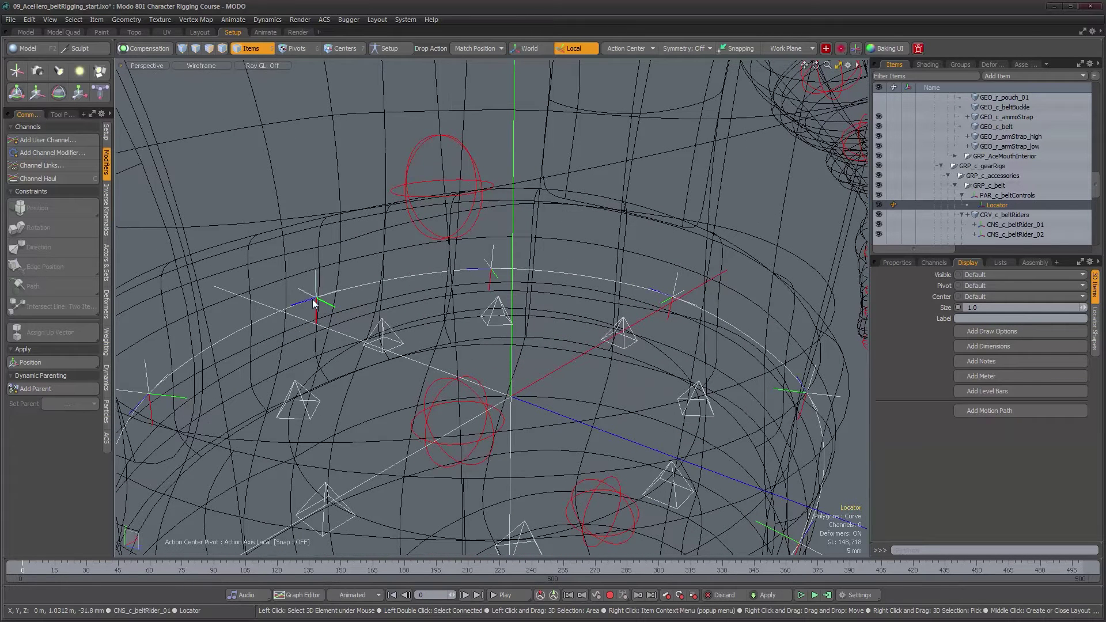
left_click_drag(996, 207, 326, 307)
right_click_drag(489, 332, 407, 330, "alt")
left_click_drag(505, 347, 504, 314, "alt")
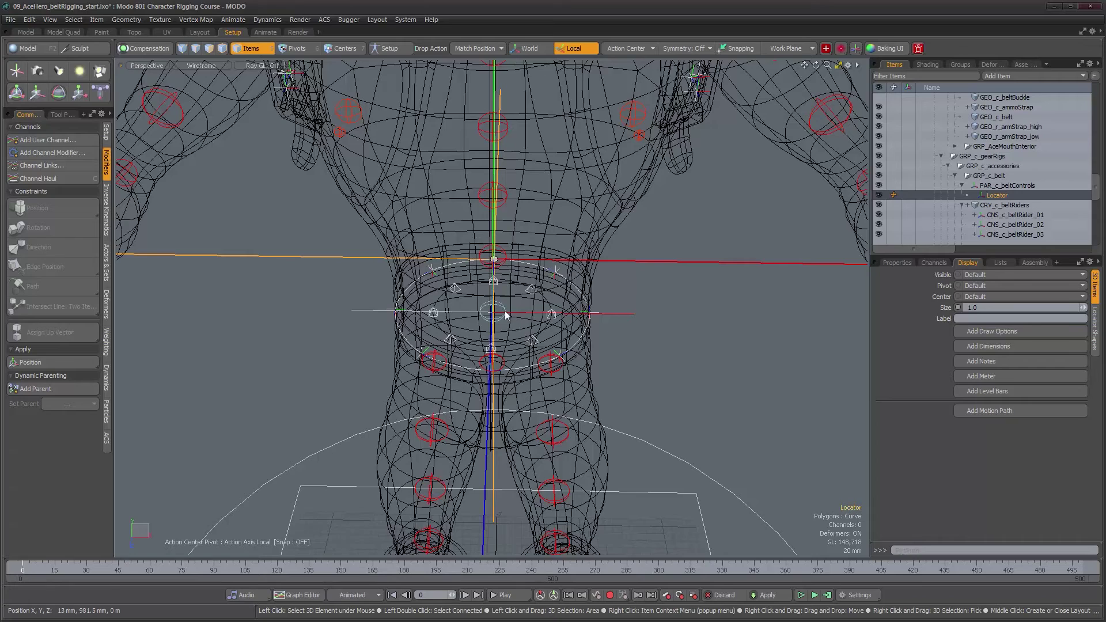
left_click_drag(505, 314, 480, 291, "alt")
middle_click_drag(419, 313, 463, 284, "alt")
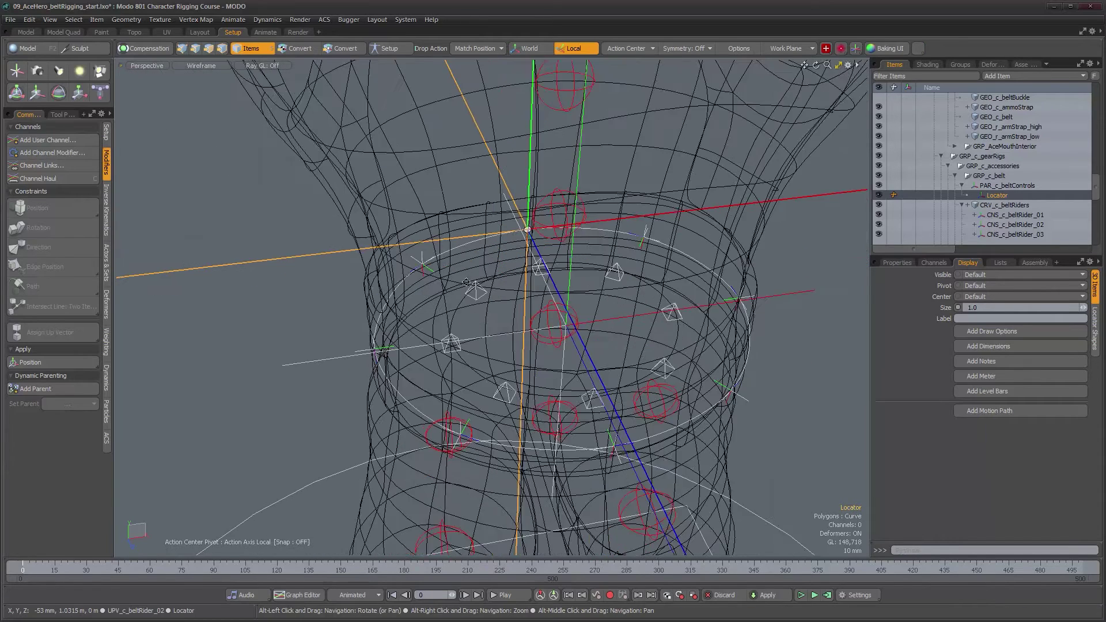
right_click_drag(464, 284, 483, 283, "alt")
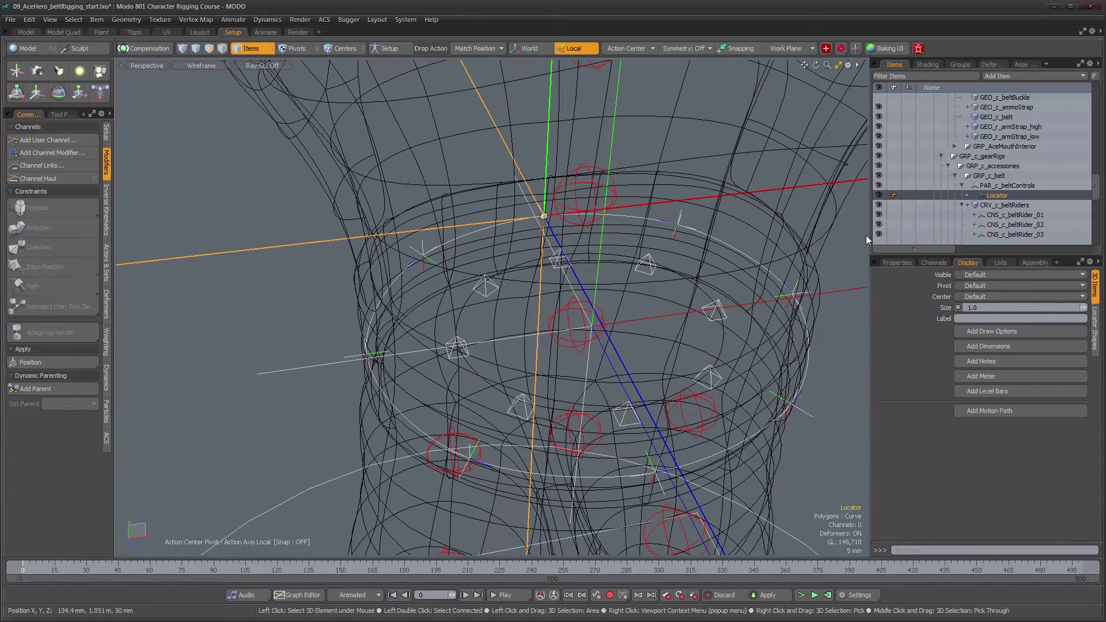
Step: Reset the new locator's position so that it sits at its parent's origin
left_click(899, 262)
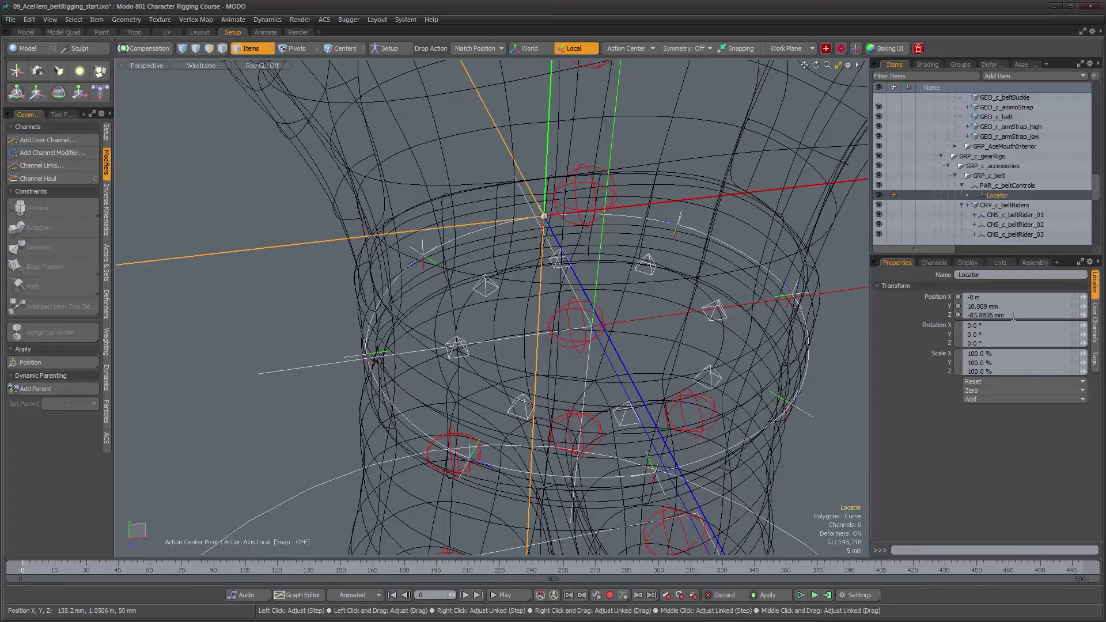
left_click(1008, 382)
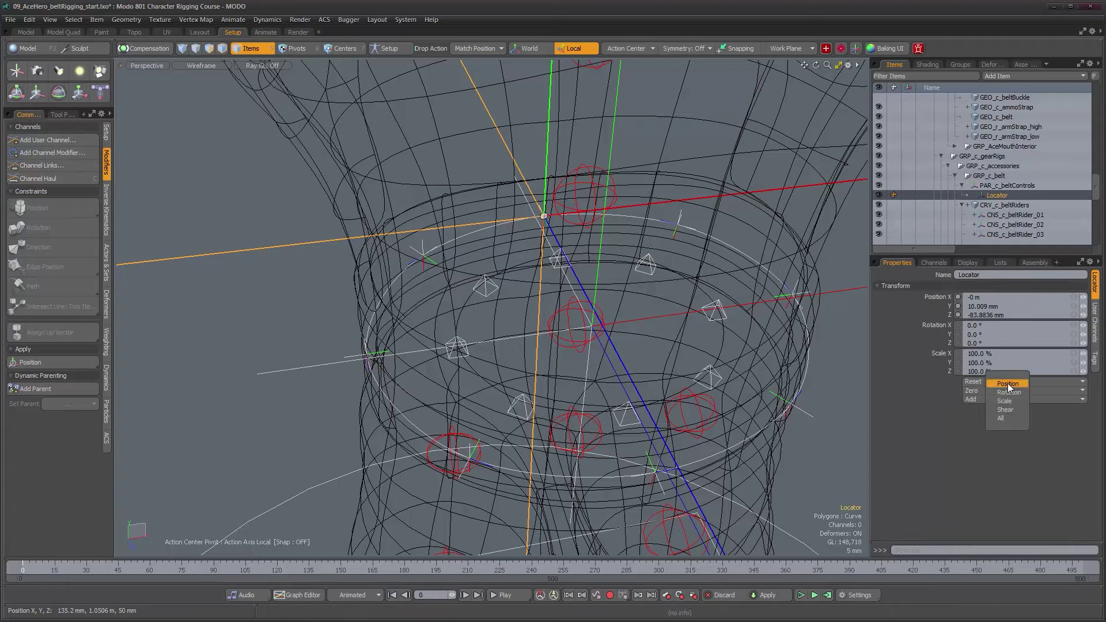
left_click(1008, 384)
Step: Move the new locator freehand within the belt to about X 28.8 mm and Z -50.6 mm
left_click_drag(597, 285, 587, 276, "alt")
key("w")
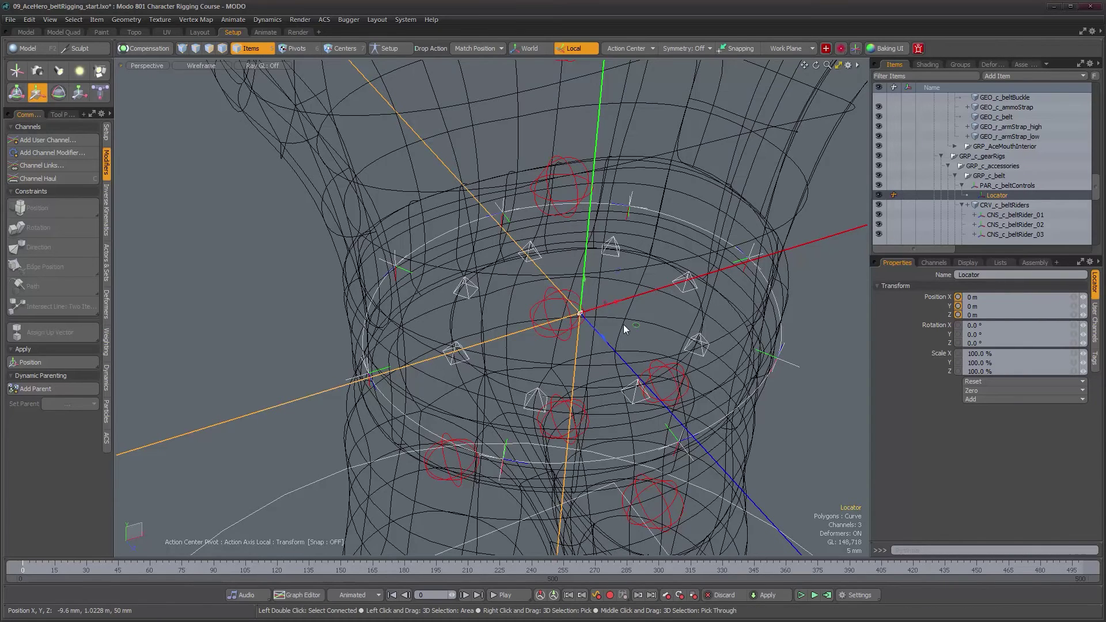
left_click_drag(625, 324, 627, 255)
left_click_drag(562, 233, 608, 254, "ctrl+alt")
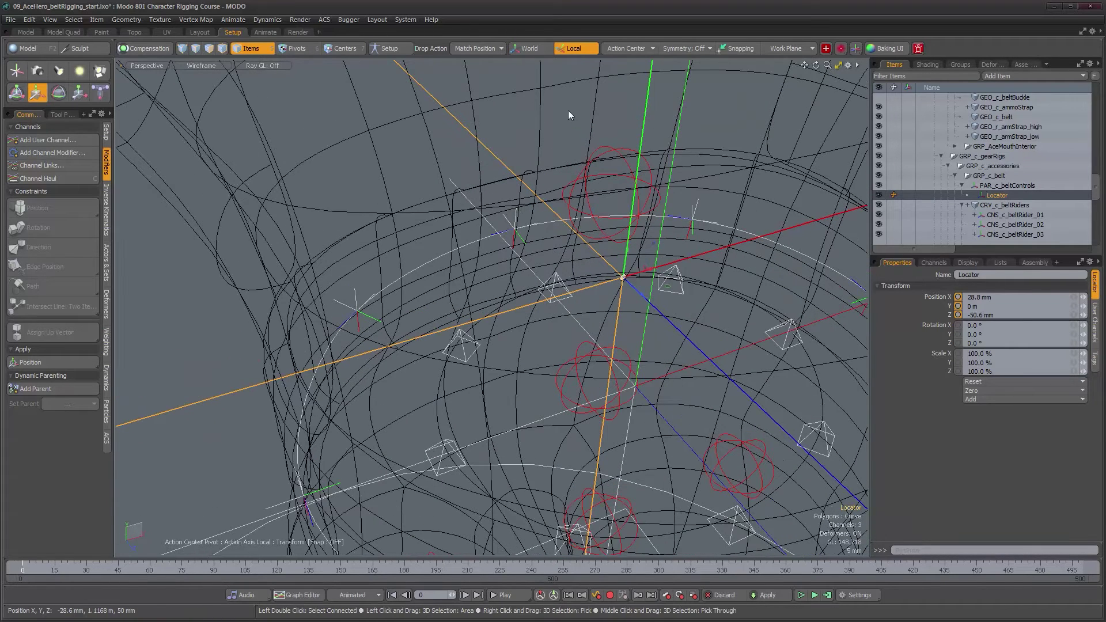
Step: Turn on snapping with the Vertex snap type for positioning the new locator
left_click(738, 47)
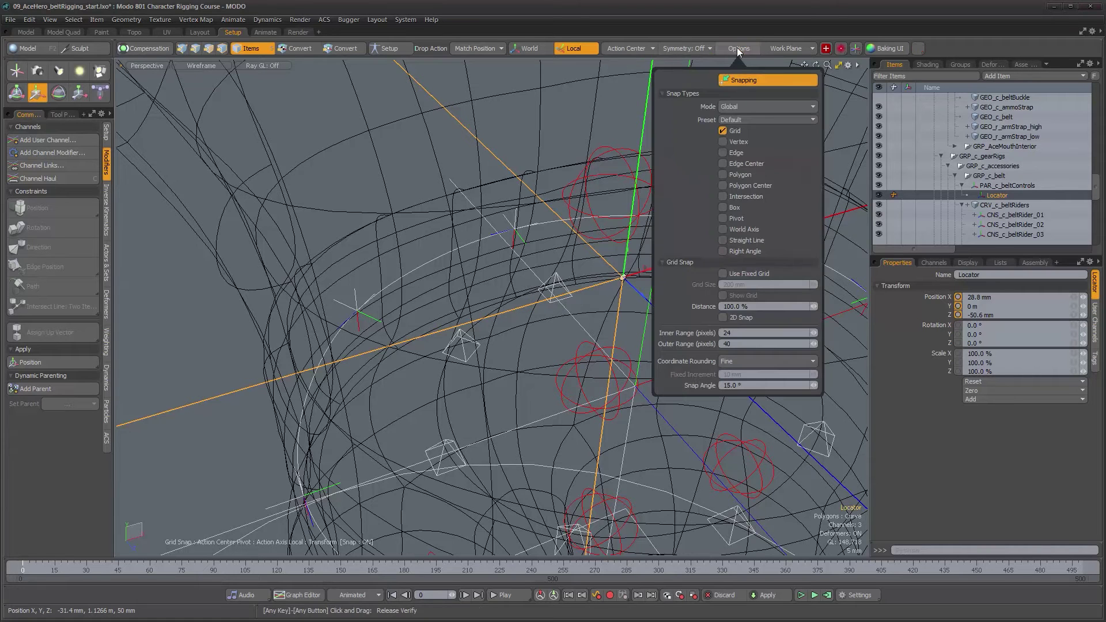
left_click(731, 142)
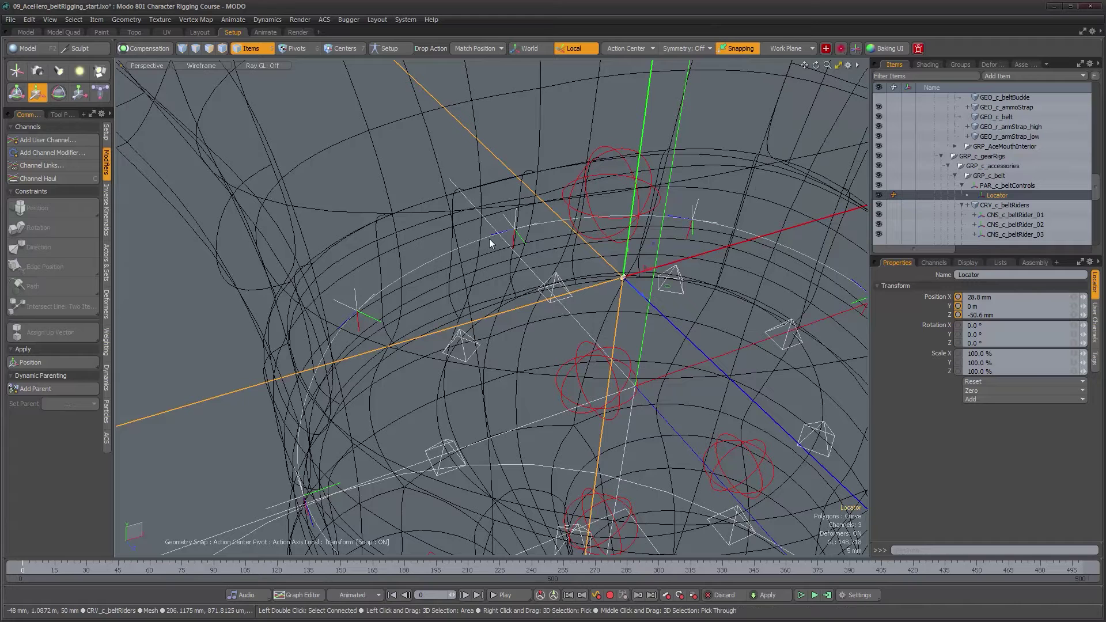
Step: Try to snap the new locator onto CNS_c_beltRider_01 on the belt curve
key("space")
key("y")
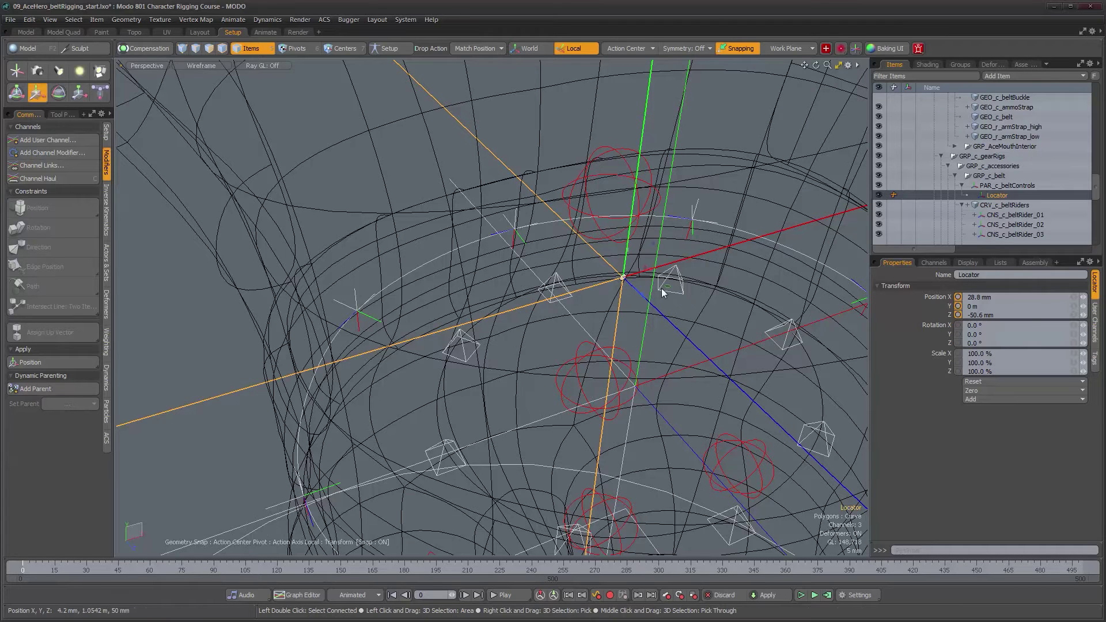
left_click_drag(623, 277, 525, 220)
scroll(612, 296, "up", 2)
left_click_drag(612, 296, 450, 287, "alt")
middle_click_drag(450, 287, 499, 284, "alt")
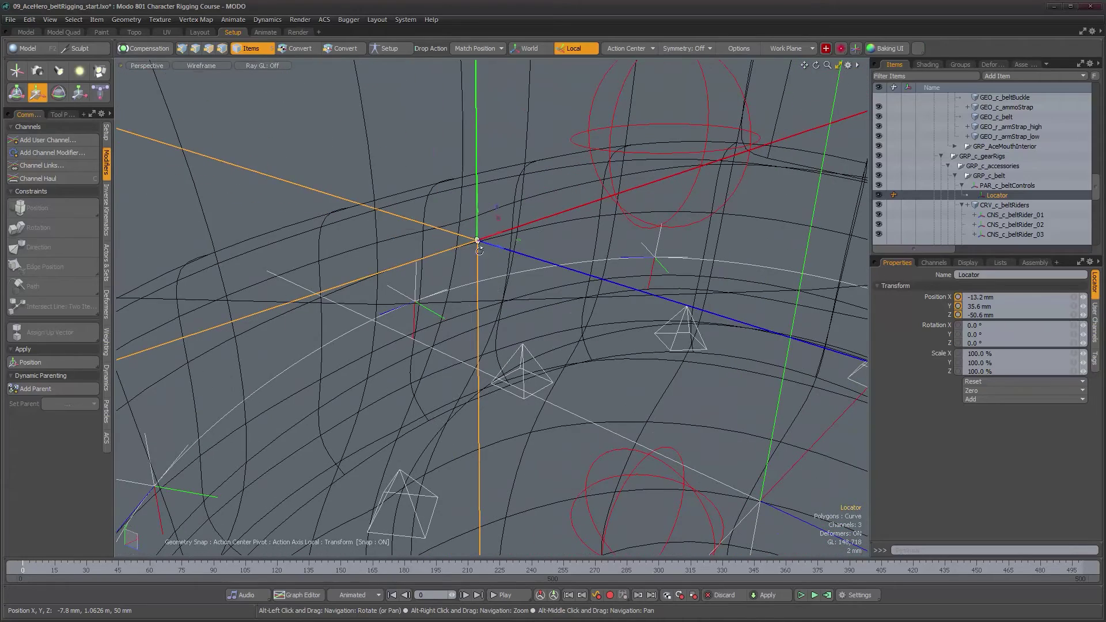
left_click_drag(479, 241, 415, 301)
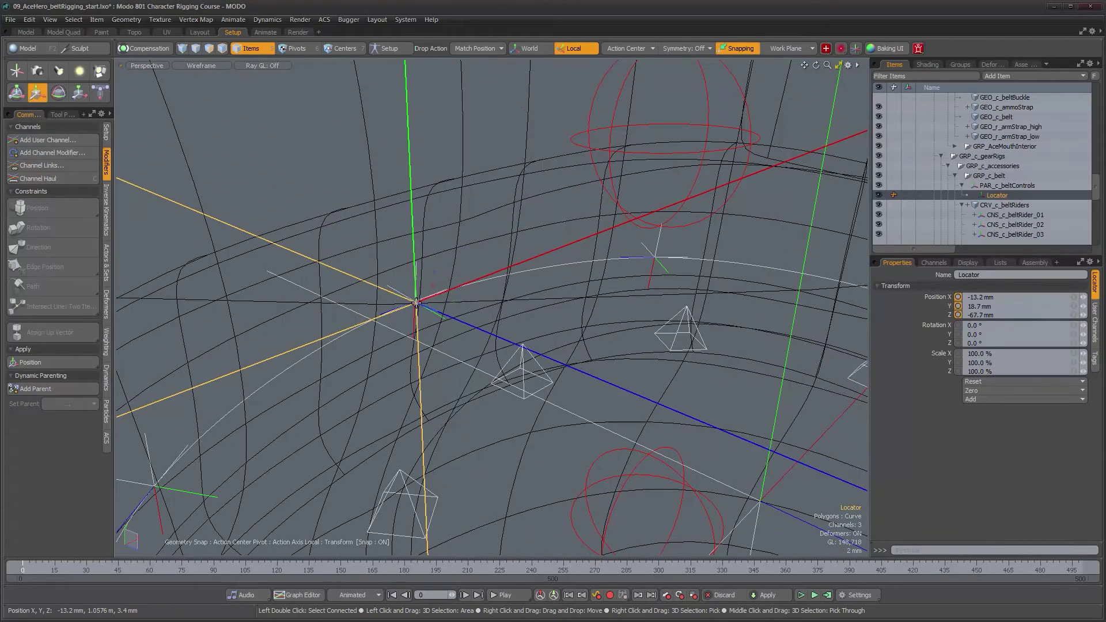
right_click_drag(504, 260, 496, 269, "alt")
left_click_drag(516, 287, 617, 267, "alt")
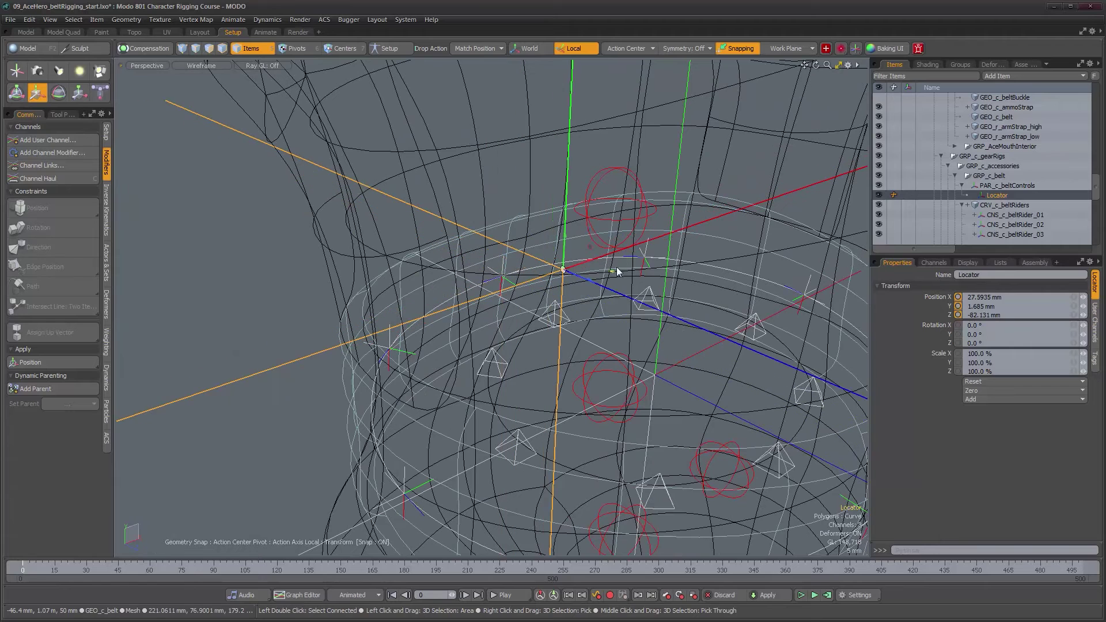
left_click(724, 51, "alt")
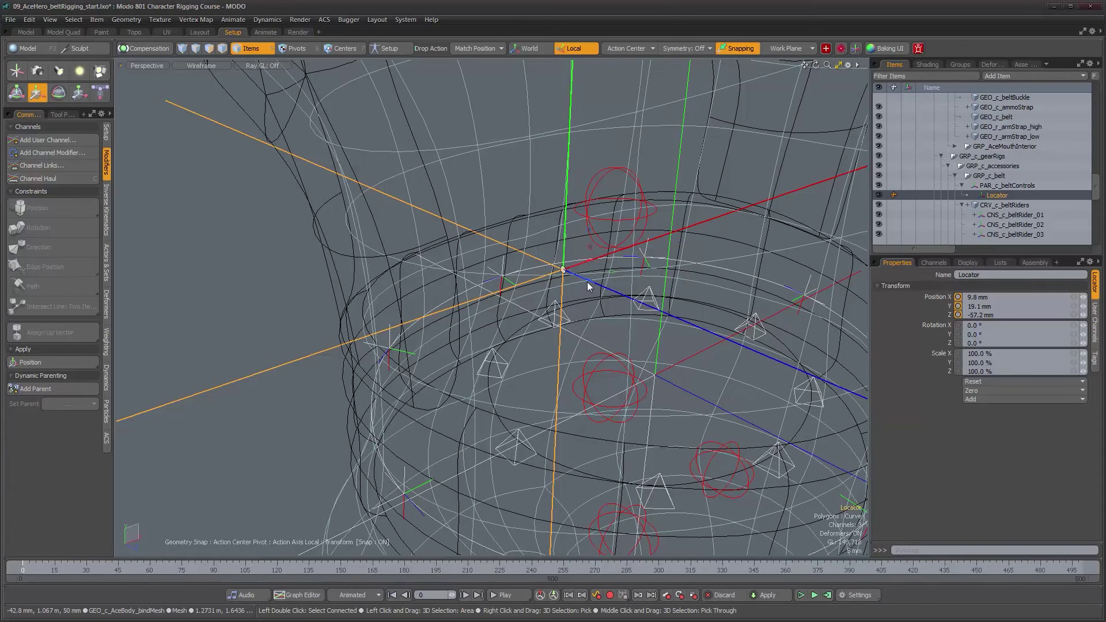
Step: Turn off snapping and match the new locator's position to CNS_c_beltRider_01
left_click(737, 50)
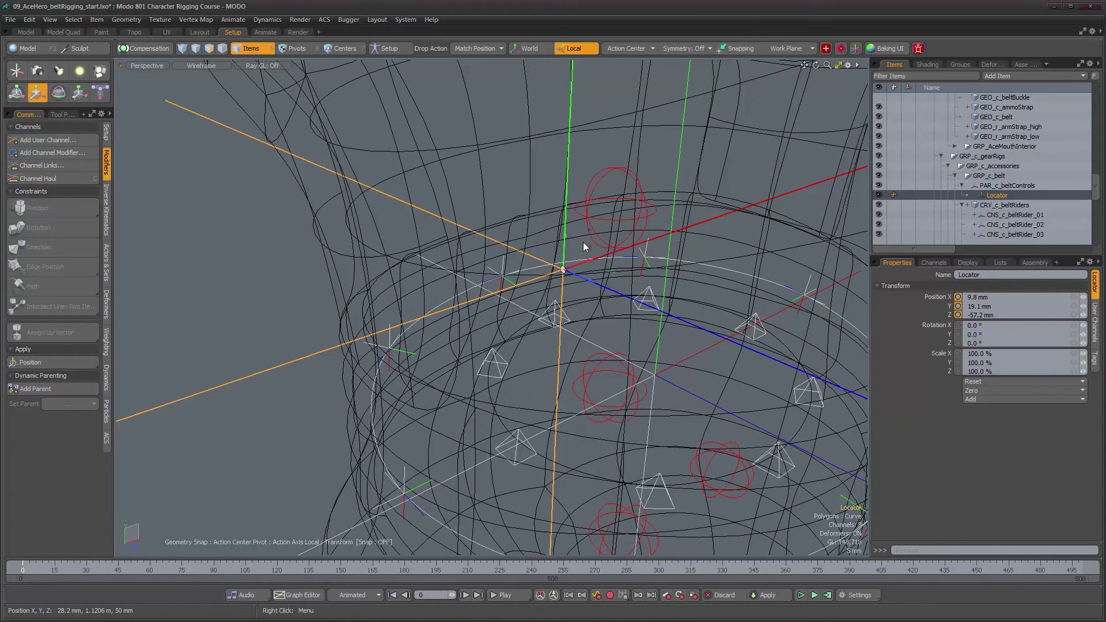
left_click_drag(555, 267, 582, 267, "ctrl+alt")
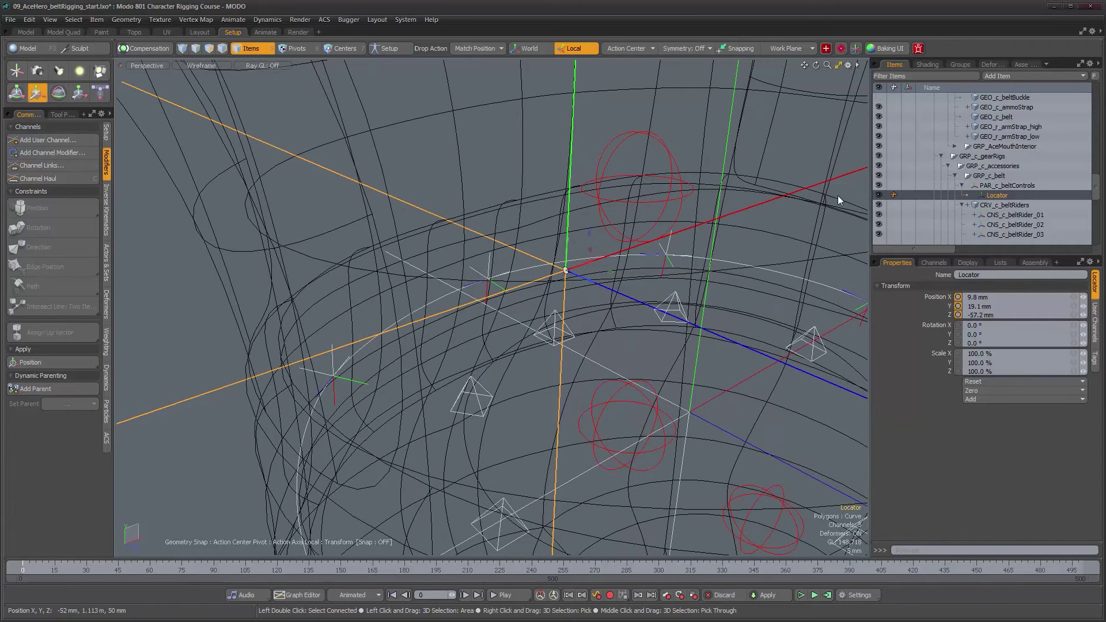
scroll(987, 196, "down", 1)
left_click_drag(489, 268, 478, 294)
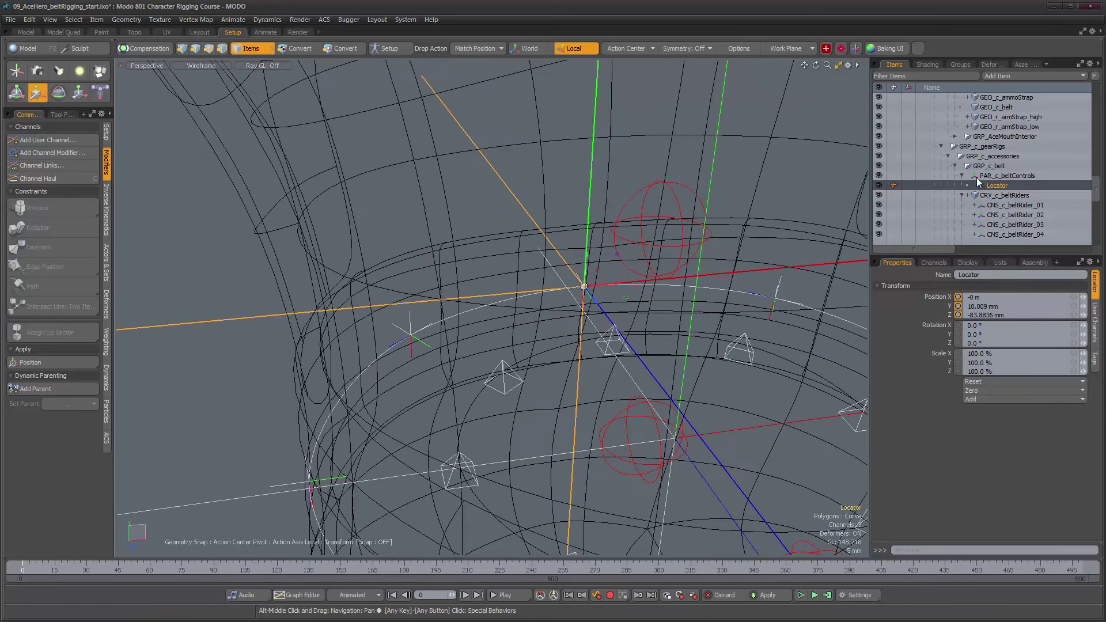
Step: Rename the new locator under PAR_c_beltControls as CTL_c_belt_01
scroll(1014, 198, "down", 3)
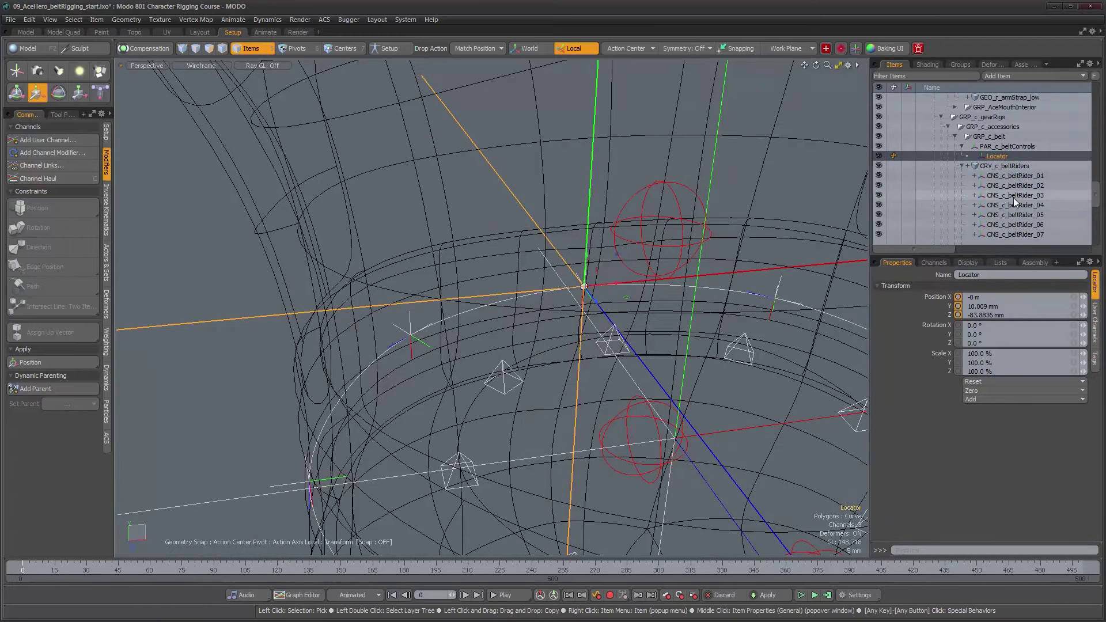
scroll(1014, 199, "down", 3)
left_click(988, 275)
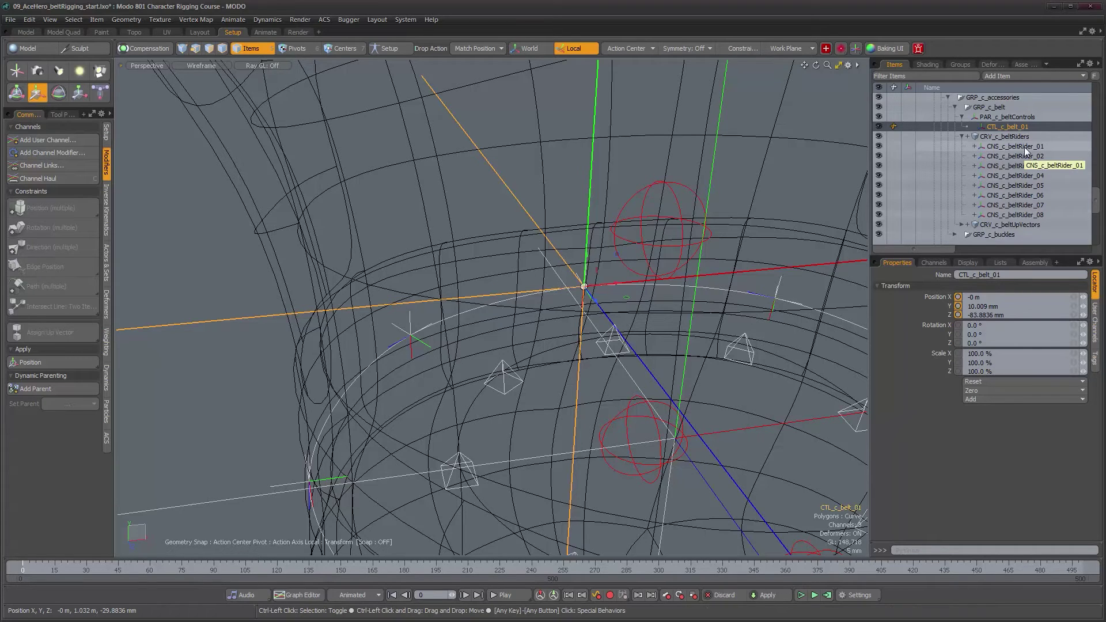
Step: Duplicate CTL_c_belt_01 seven times under PAR_c_beltControls, for eight belt controls in all
left_click_drag(538, 355, 641, 379, "alt")
scroll(576, 371, "down", 3)
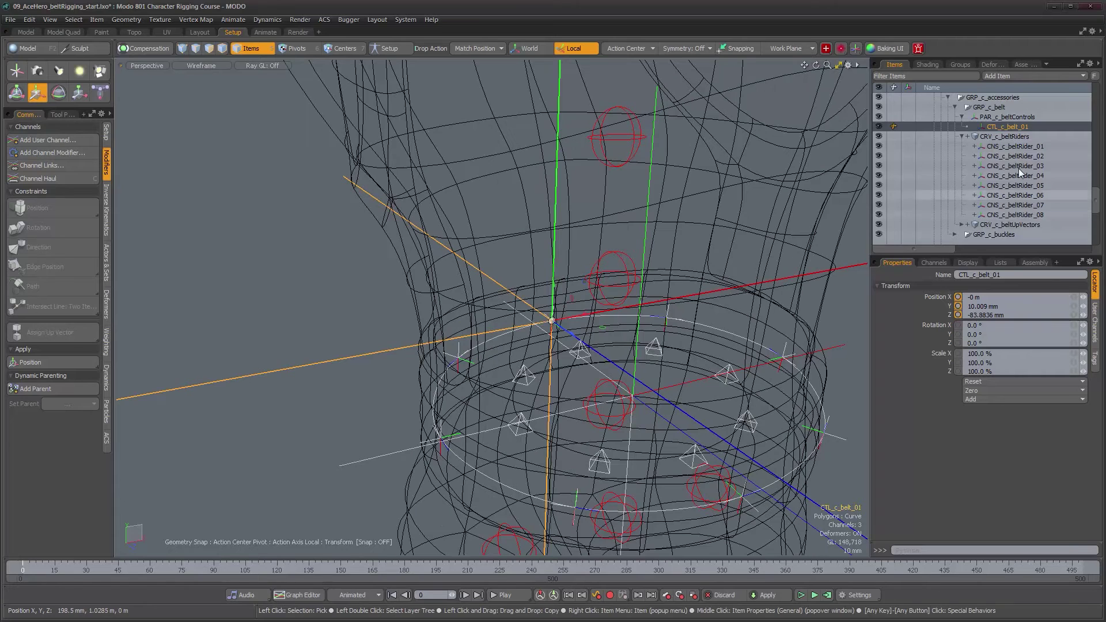
left_click(1020, 136, "ctrl")
key("ctrl+d")
key("ctrl+d")
key("ctrl+d")
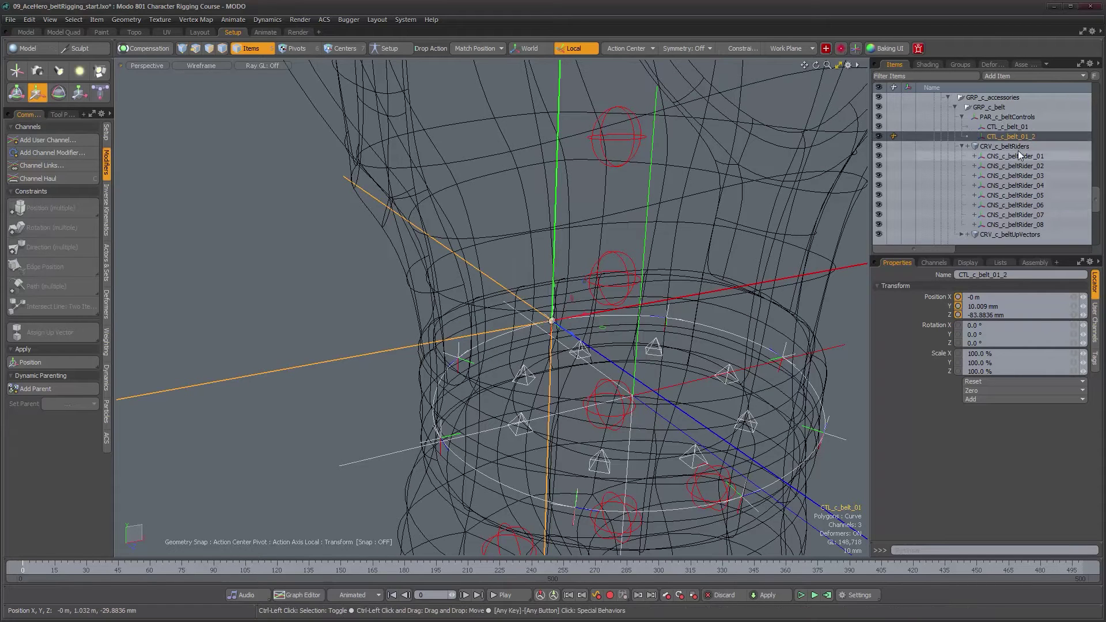
key("ctrl+d")
key("ctrl+d")
key("ctrl+d")
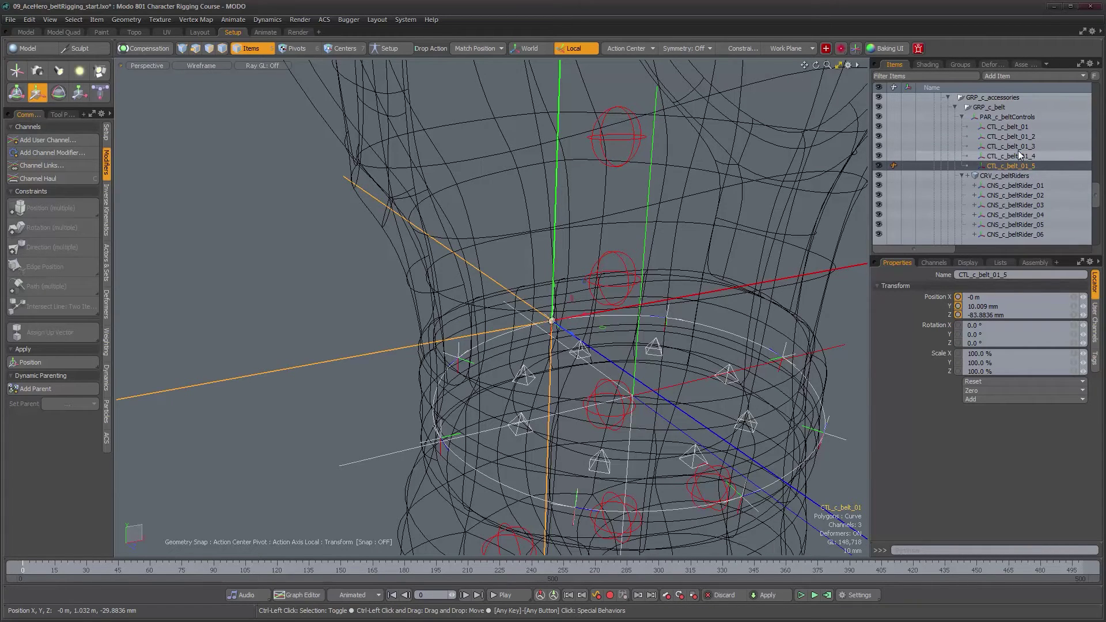
key("ctrl+d")
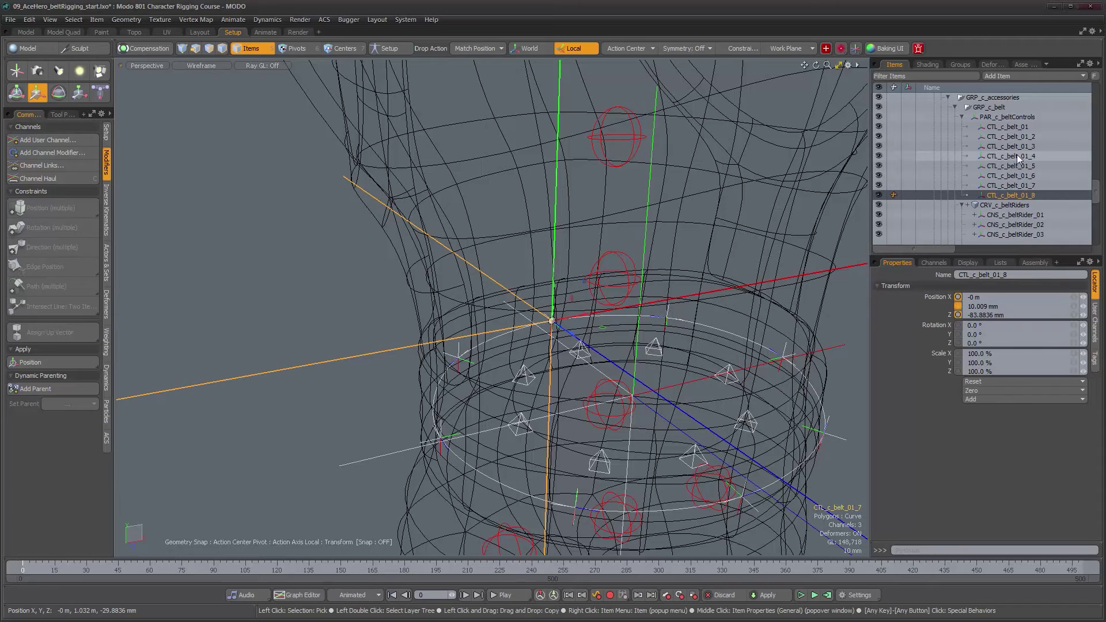
Step: Try matching only the position of CTL_c_belt_01_2 to CNS_c_beltRider_02, and undo it
left_click(1010, 136)
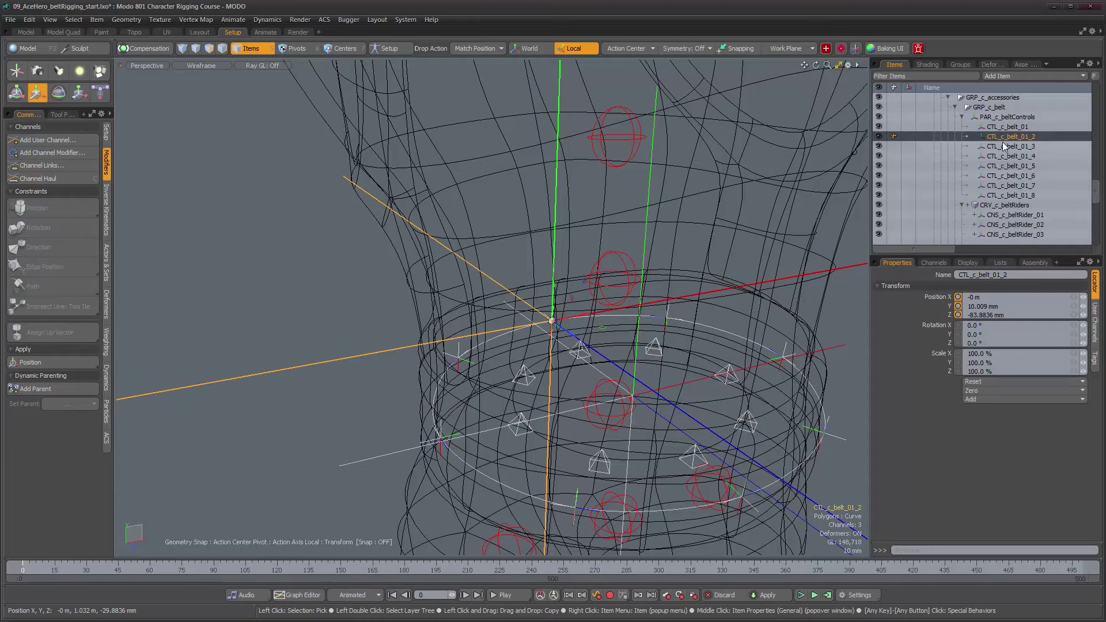
left_click(459, 354)
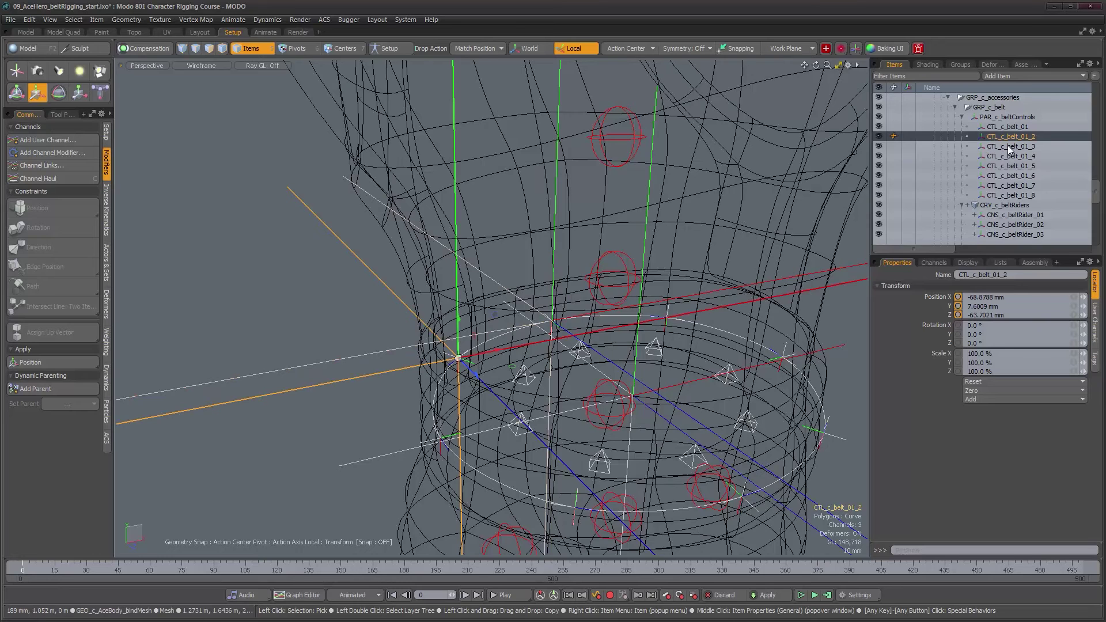
left_click_drag(552, 327, 537, 331, "alt")
key("ctrl")
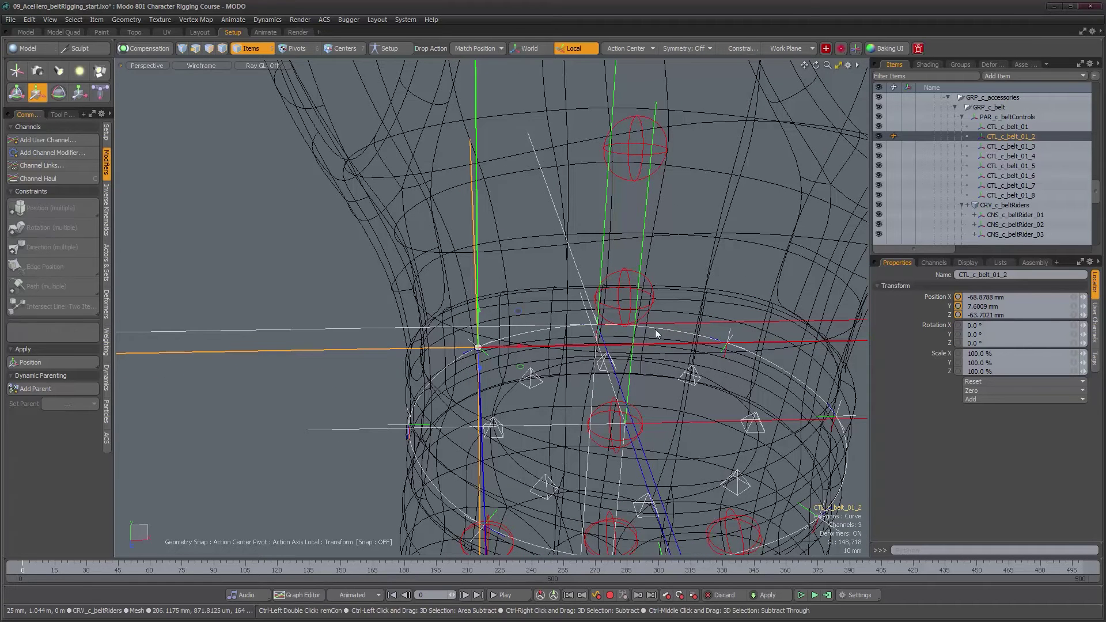
key("ctrl+z")
Step: Set the drop action to Match and match CTL_c_belt_01_2 to the position and rotation of CNS_c_beltRider_01
left_click(471, 49)
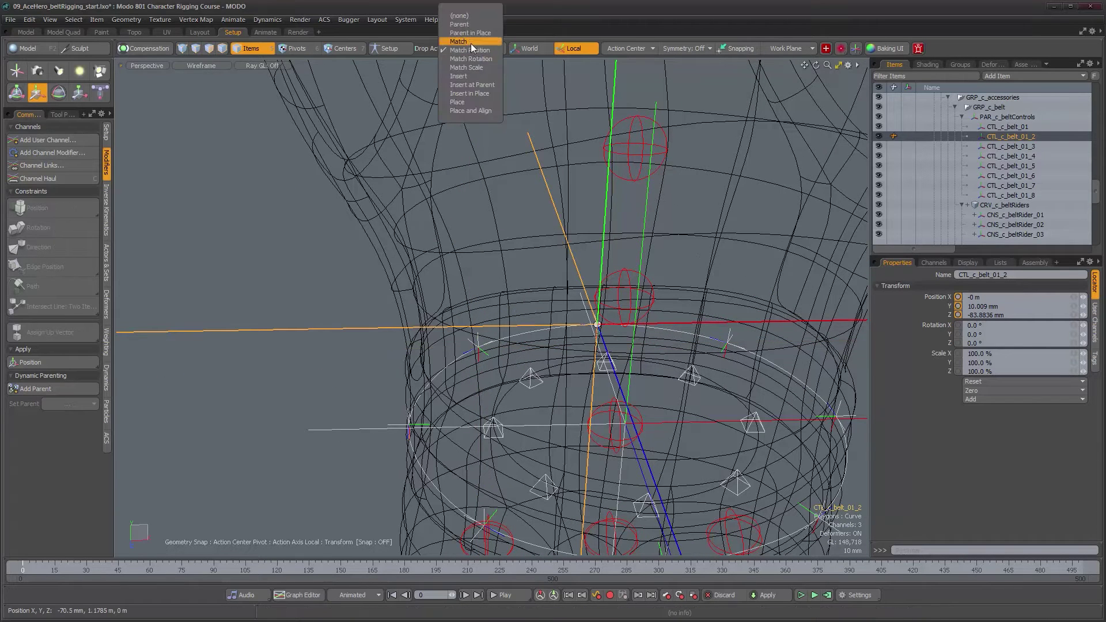
left_click(471, 43)
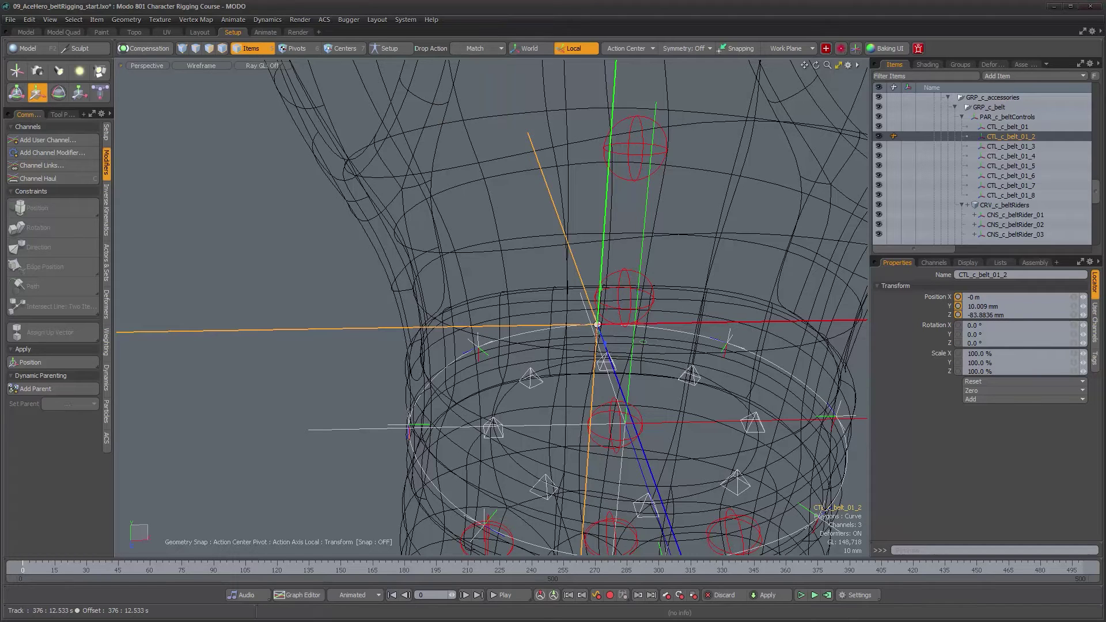
left_click_drag(587, 297, 660, 331, "alt")
right_click_drag(531, 312, 591, 311, "alt")
left_click_drag(592, 312, 648, 302, "alt")
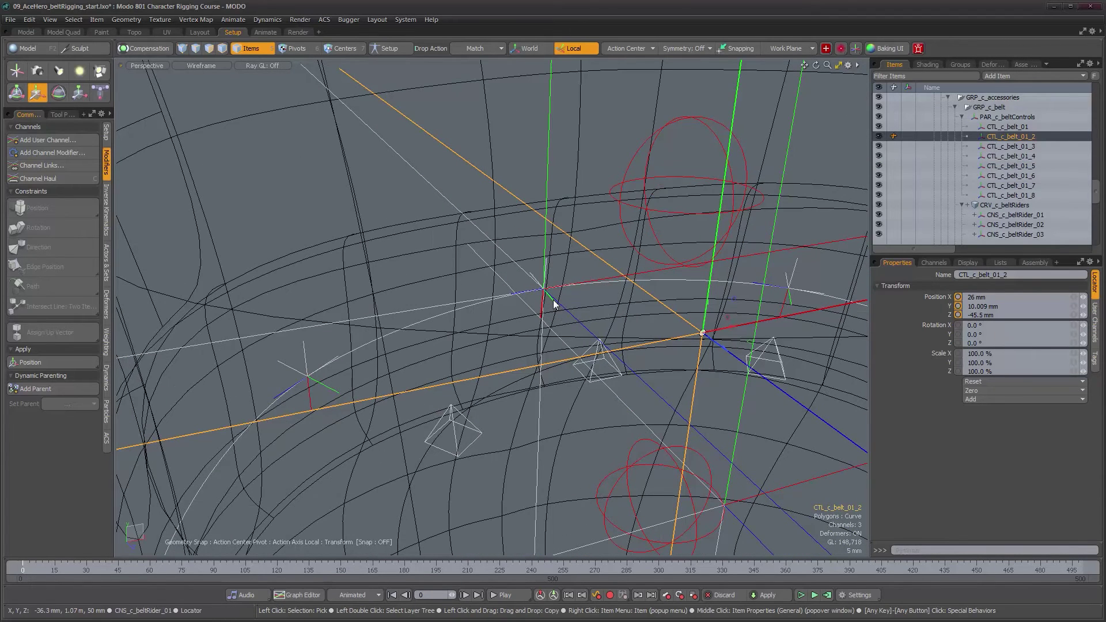
left_click_drag(553, 302, 555, 302)
right_click_drag(550, 296, 507, 328, "alt")
left_click_drag(507, 328, 532, 367, "alt")
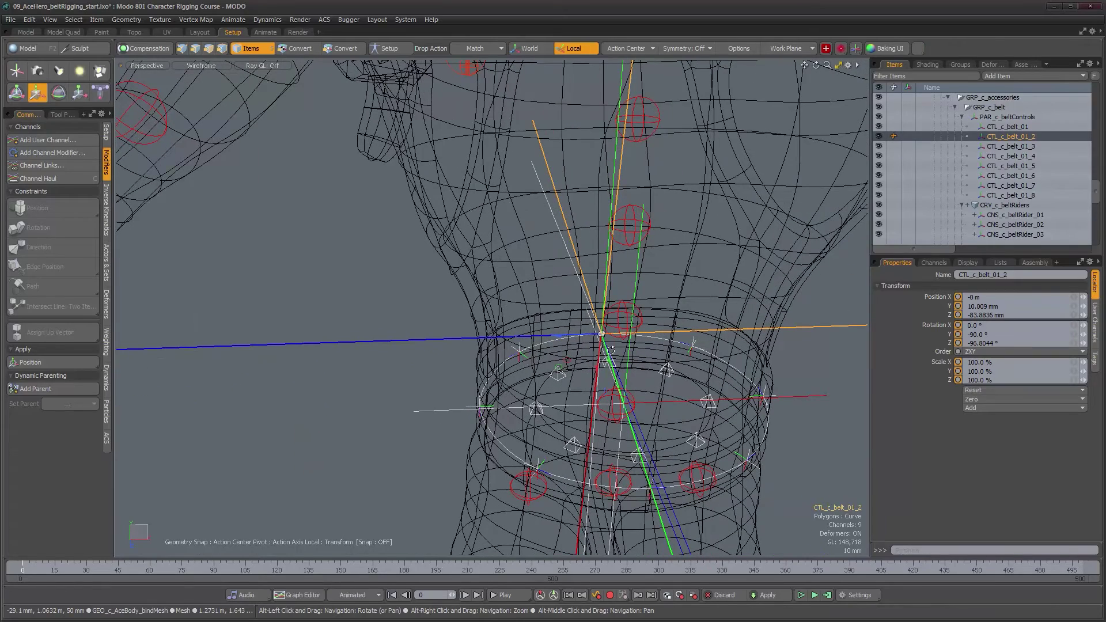
Step: Move CTL_c_belt_01_3 and CTL_c_belt_01 freehand off the first rider, the latter to about X 34.8 mm and Z -56.8 mm
left_click(1004, 147)
left_click_drag(744, 329, 707, 344, "alt")
left_click(997, 127)
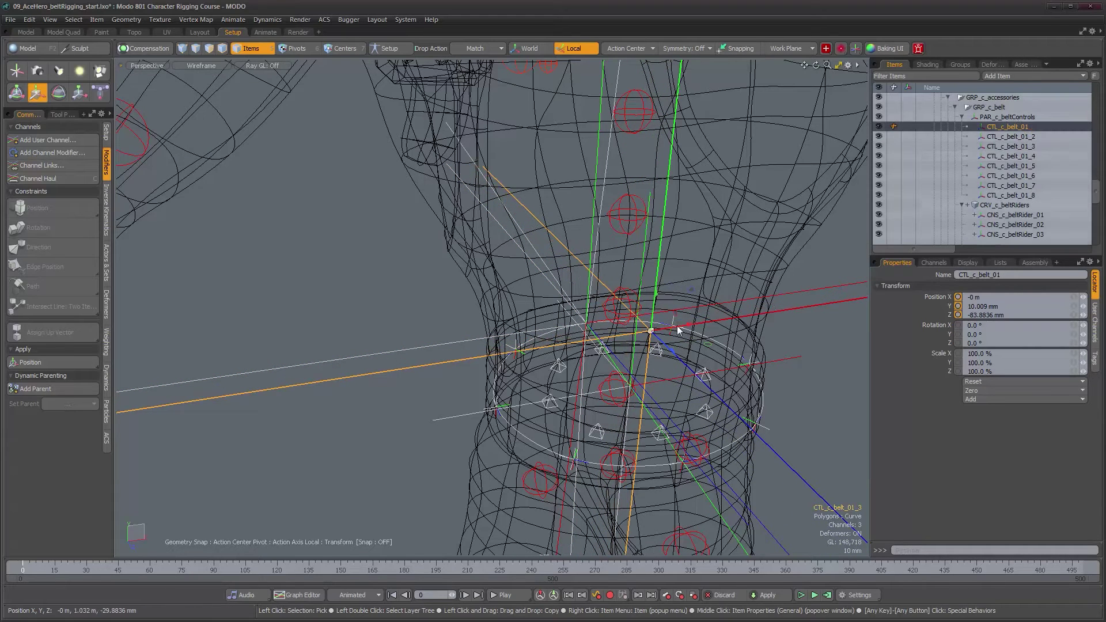
scroll(591, 319, "up", 5)
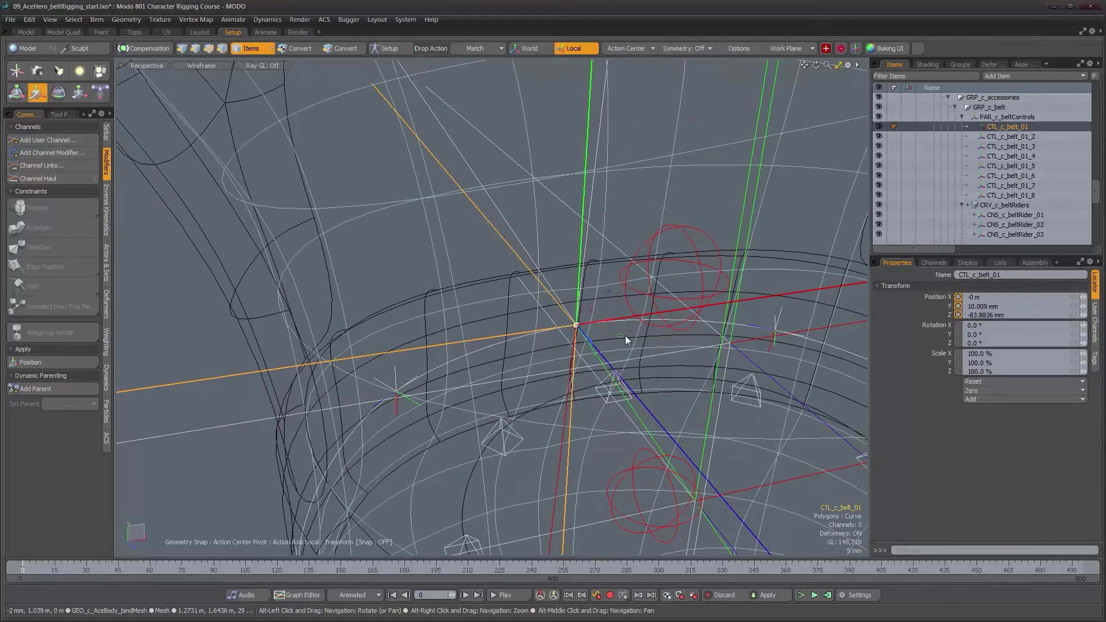
left_click_drag(620, 336, 699, 347)
left_click_drag(1000, 129, 600, 322)
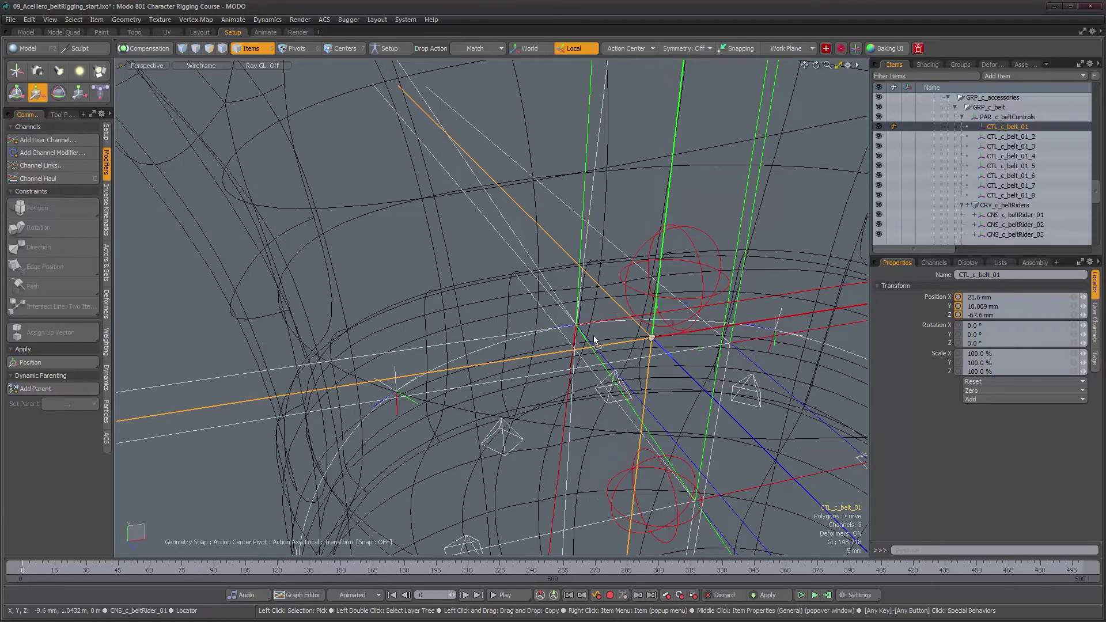
left_click_drag(637, 236, 623, 263, "alt")
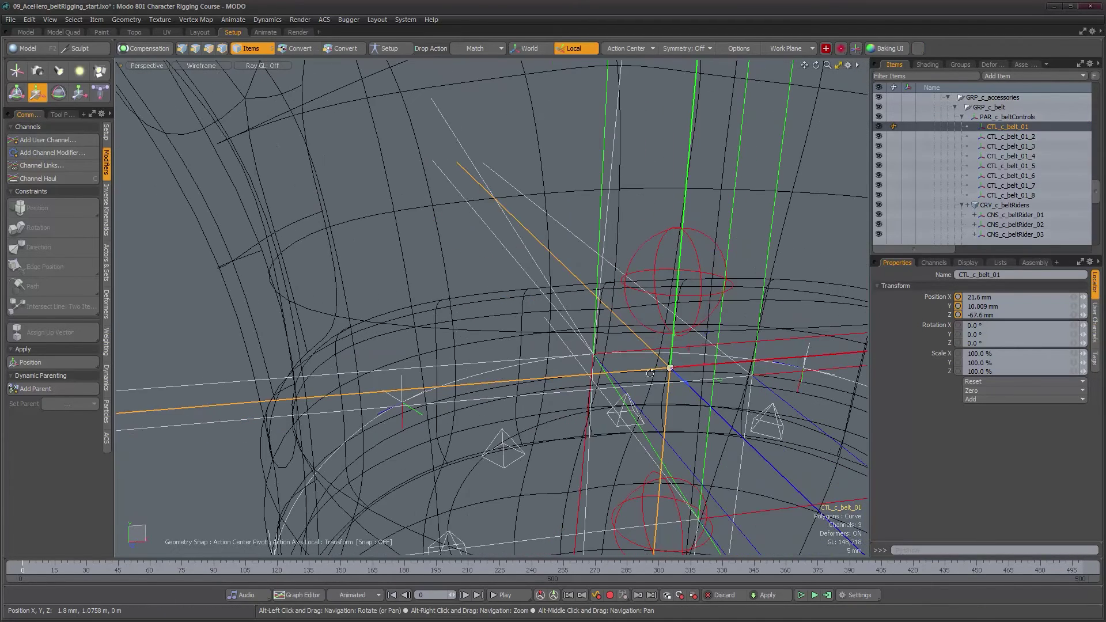
left_click_drag(720, 381, 772, 391)
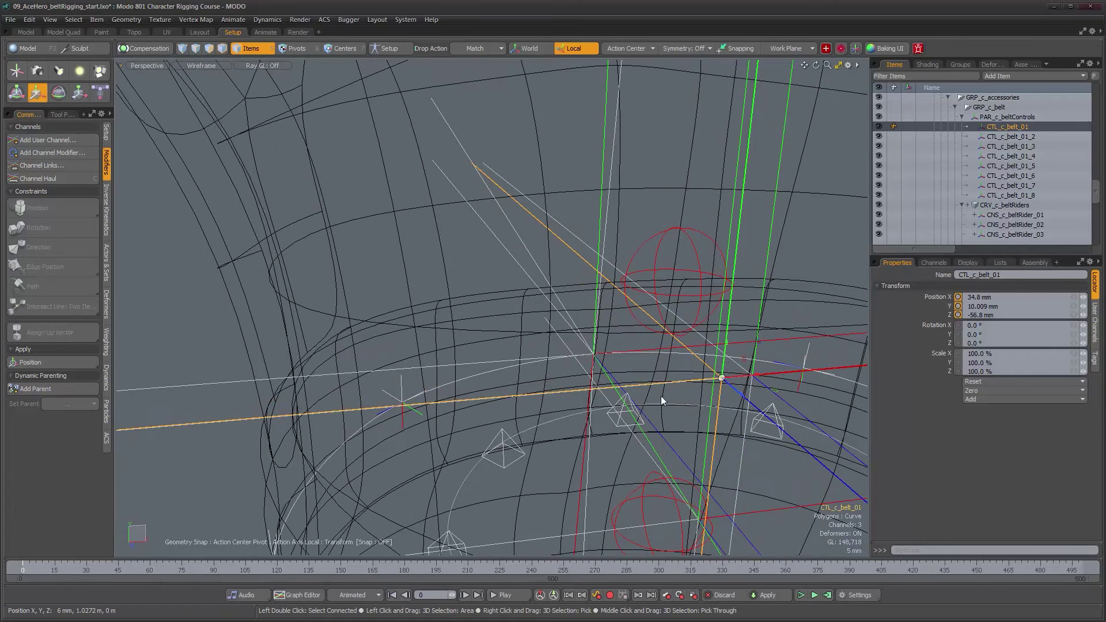
Step: Clear the rider selection and move CTL_c_belt_01_2 freehand to about X 64.2 mm, Y 7.7 mm and Z -64.2 mm
left_click(997, 214)
left_click_drag(666, 420, 636, 419, "alt")
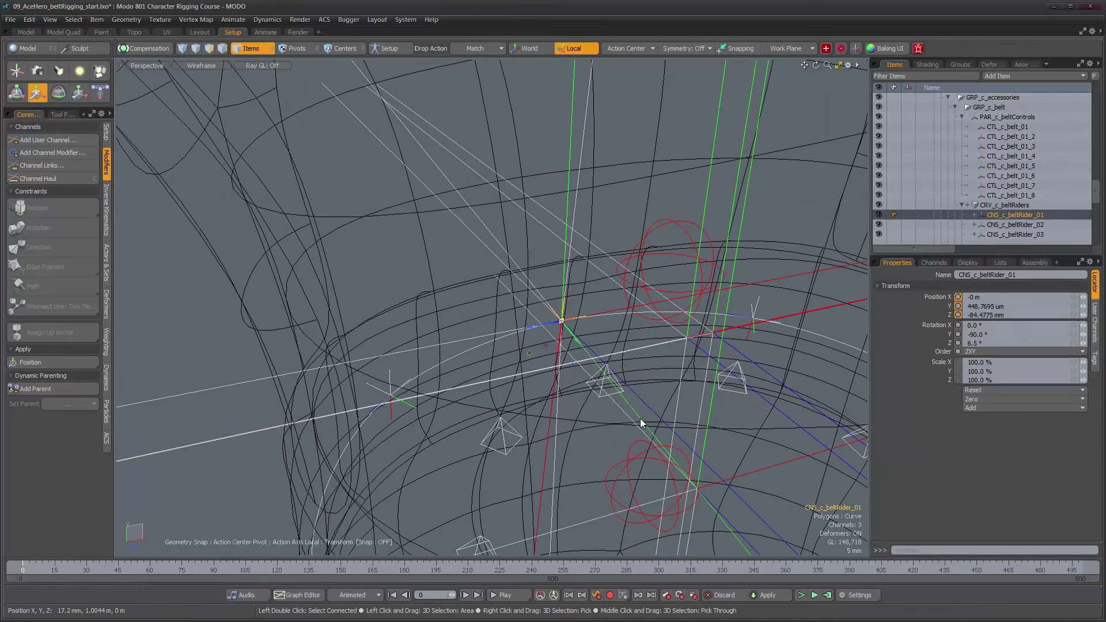
key("Escape")
key("Escape")
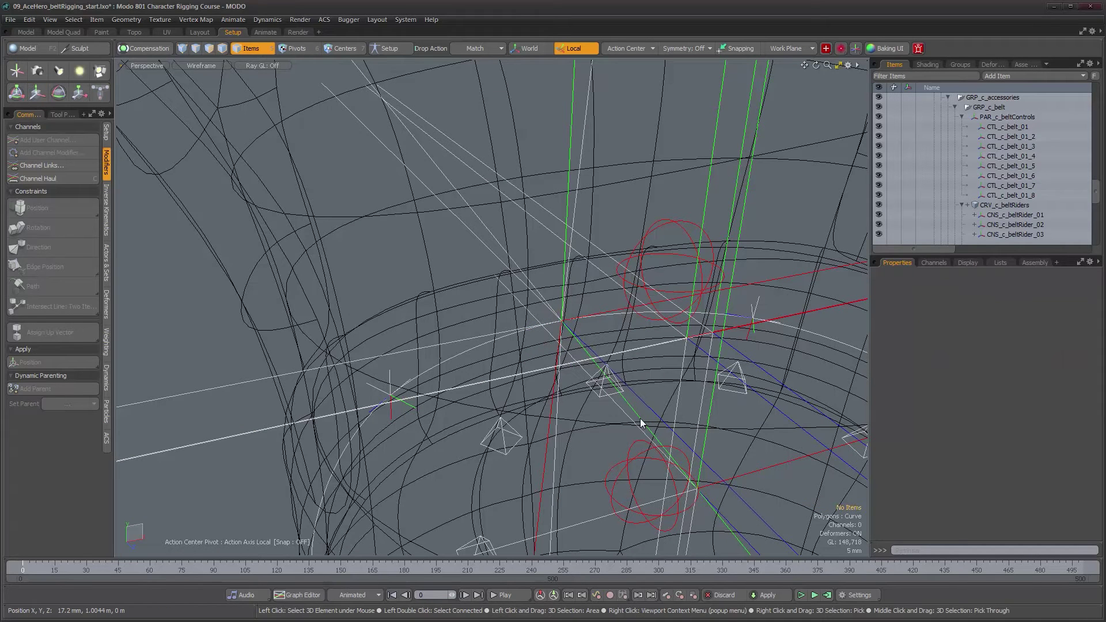
left_click(549, 423)
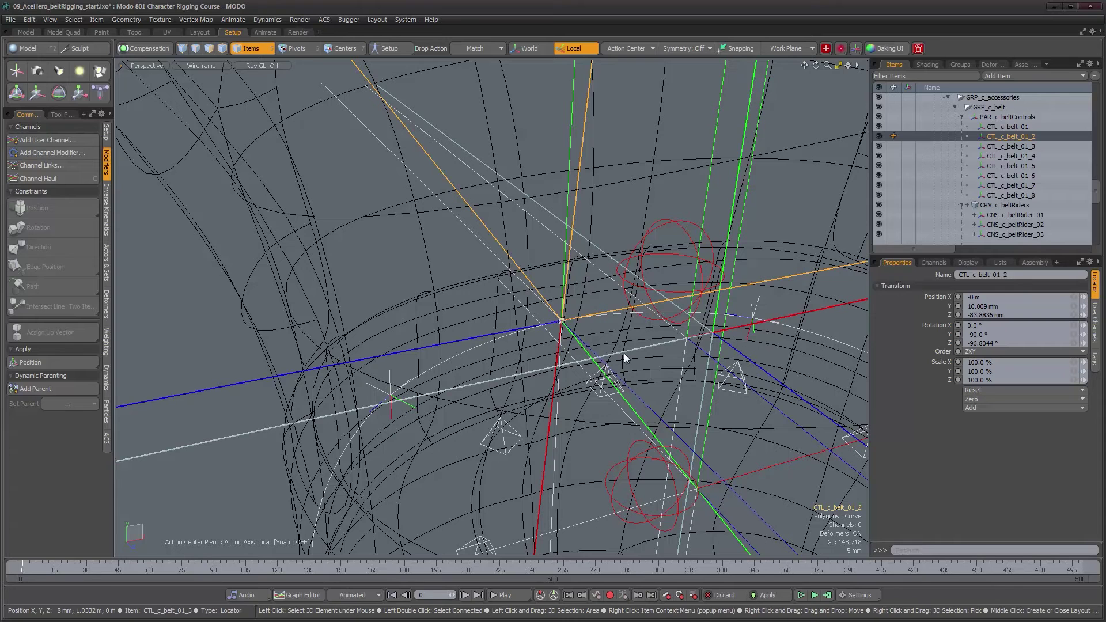
key("w")
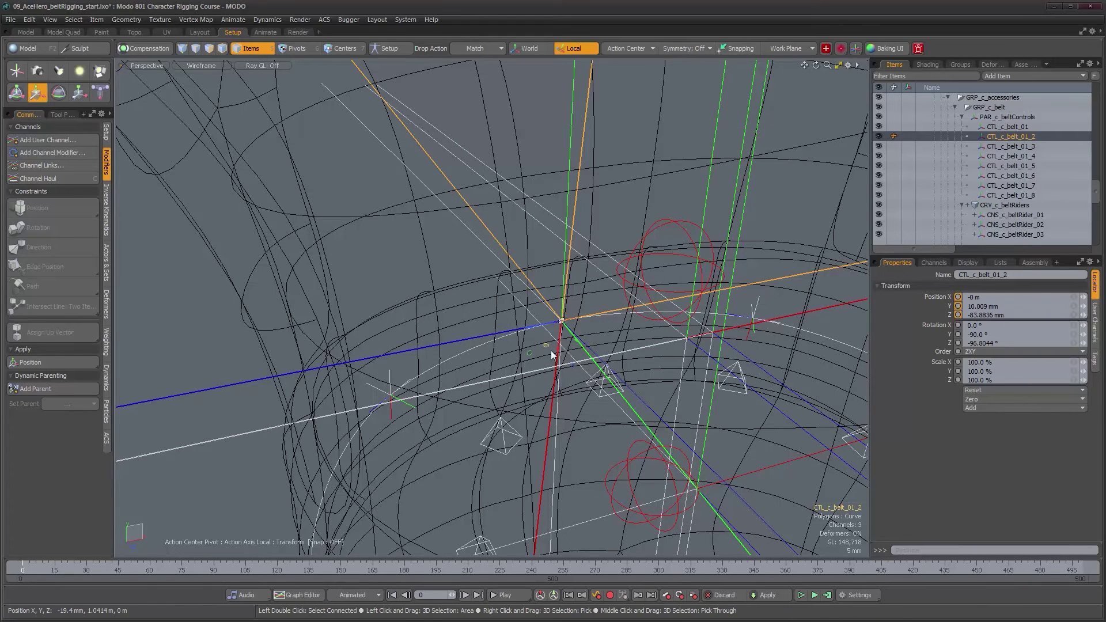
left_click_drag(551, 350, 743, 353, "alt")
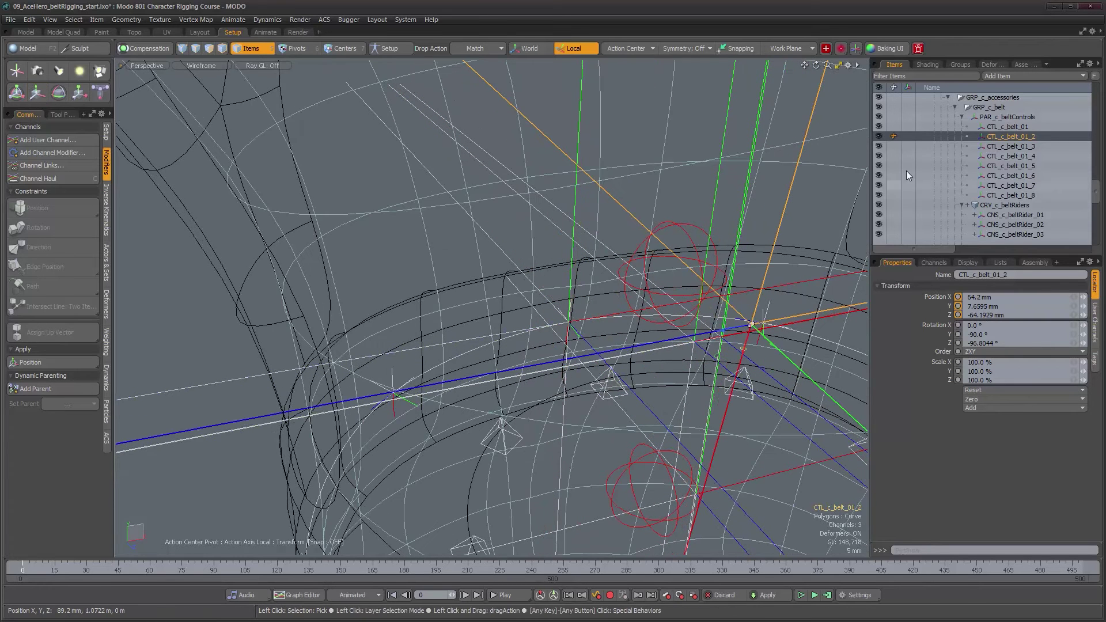
Step: Match CTL_c_belt_01 to CNS_c_beltRider_01 and CTL_c_belt_01_2 to CNS_c_beltRider_02 in position and rotation
left_click(1001, 127)
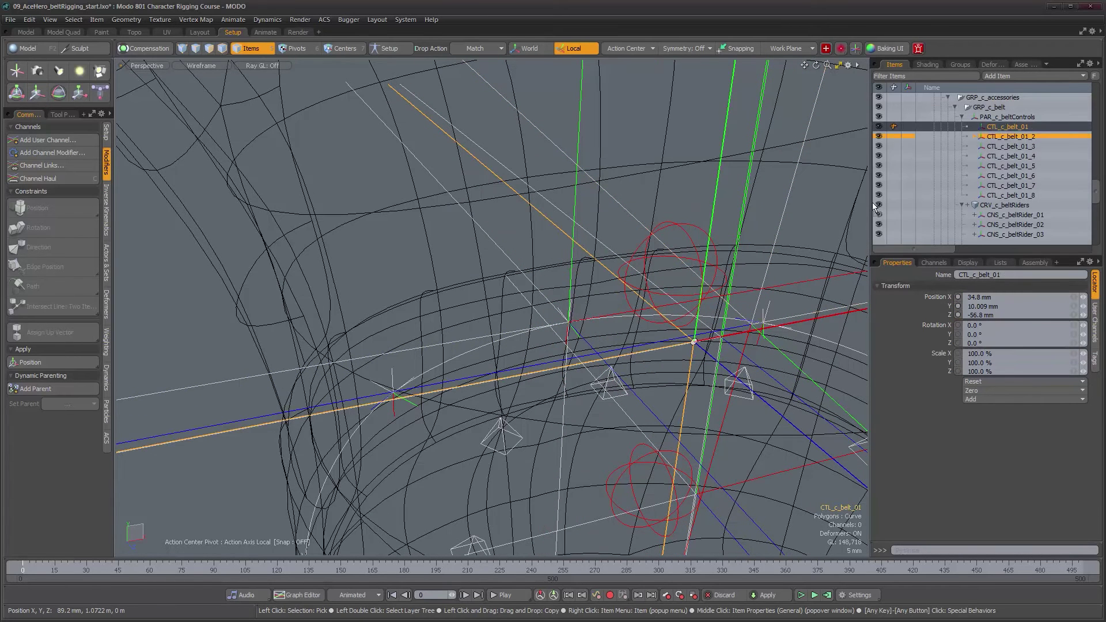
left_click_drag(576, 334, 676, 317)
left_click(1013, 139)
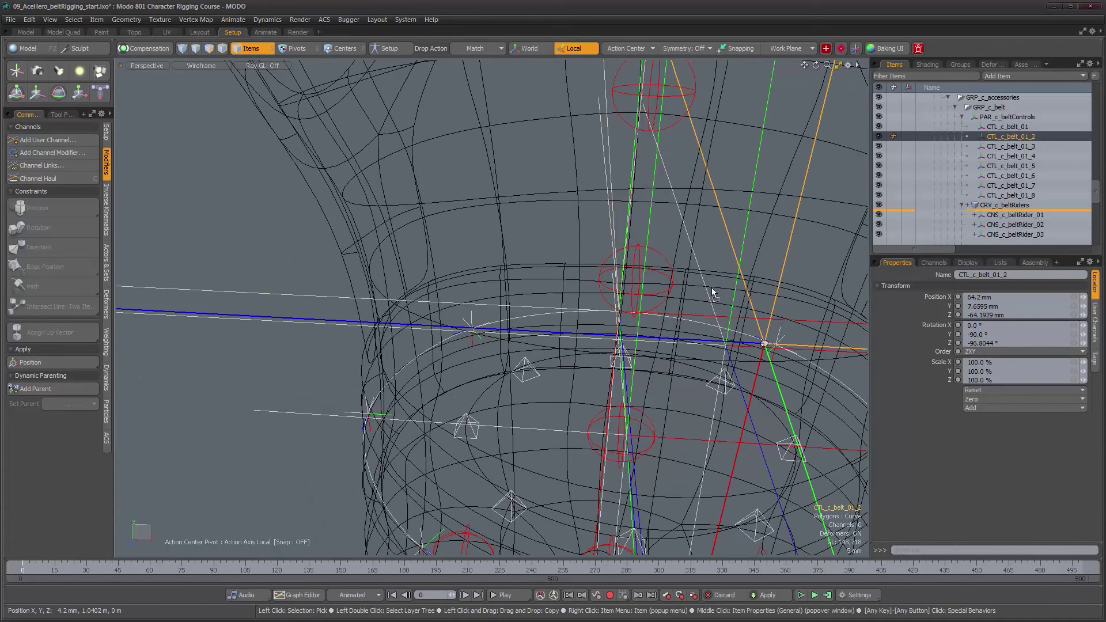
left_click(472, 324)
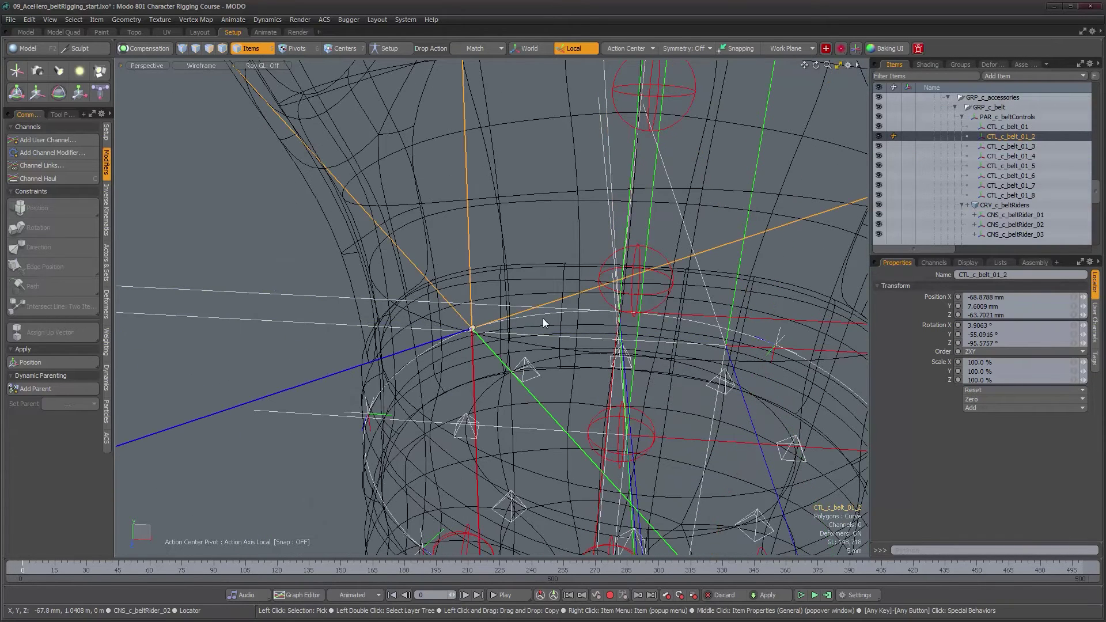
Step: Match CTL_c_belt_01_3 to the position and rotation of CNS_c_beltRider_03
right_click_drag(543, 323, 490, 322, "alt")
left_click_drag(490, 323, 407, 326, "alt")
right_click_drag(406, 326, 542, 326, "alt")
left_click(1002, 147)
left_click_drag(1000, 146, 439, 316)
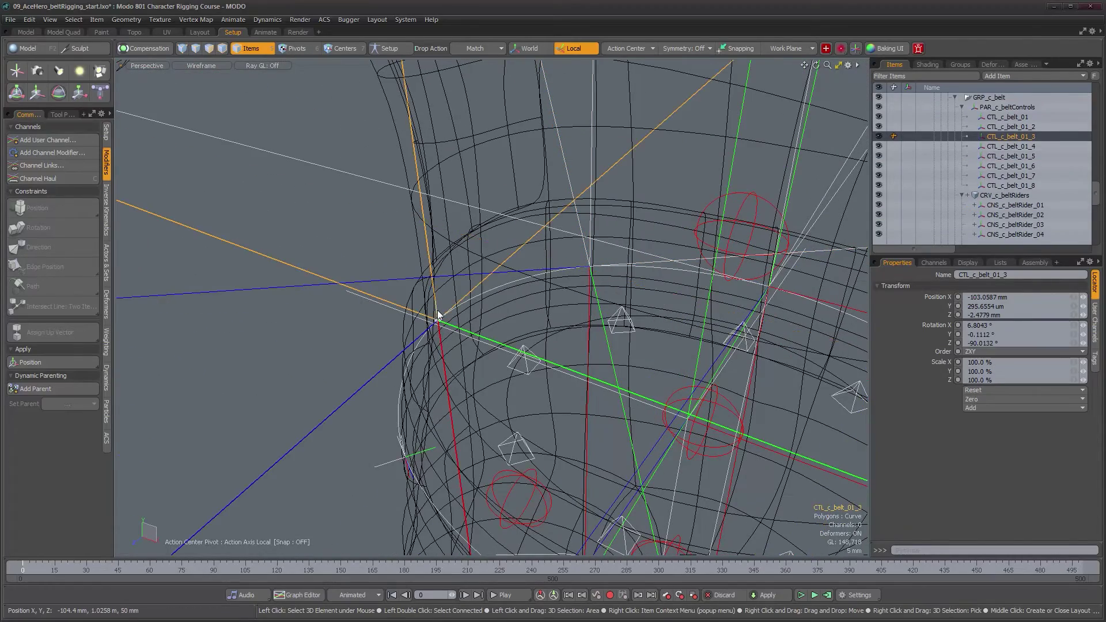
Step: Match CTL_c_belt_01_4 and CTL_c_belt_01_5 to CNS_c_beltRider_04 and CNS_c_beltRider_05 in position and rotation
left_click(1015, 148)
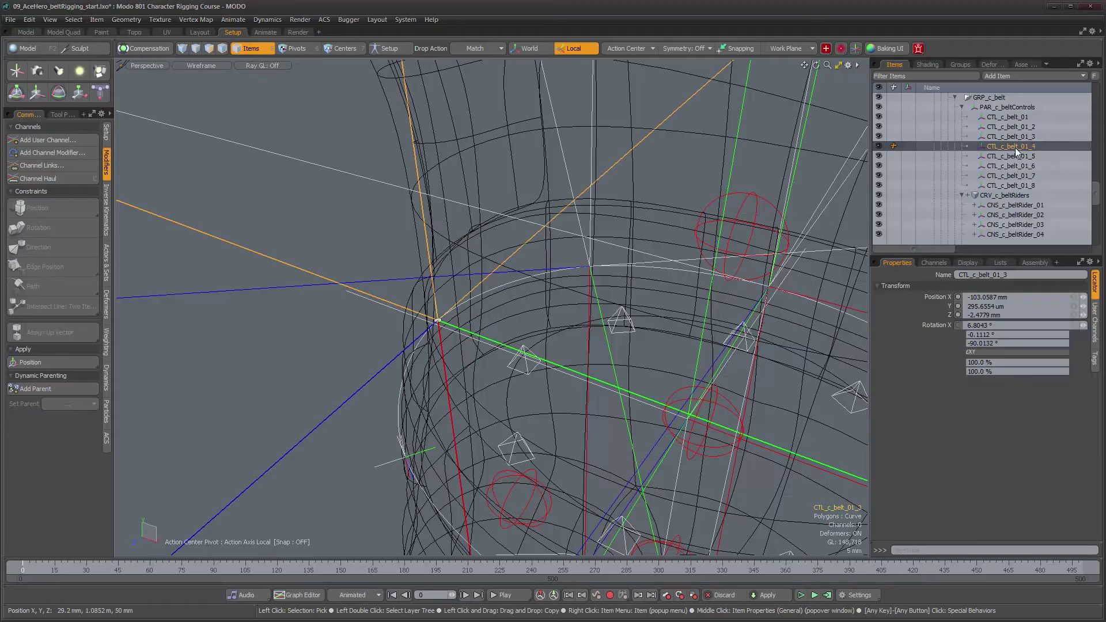
left_click(429, 454)
left_click_drag(547, 456, 796, 322, "alt")
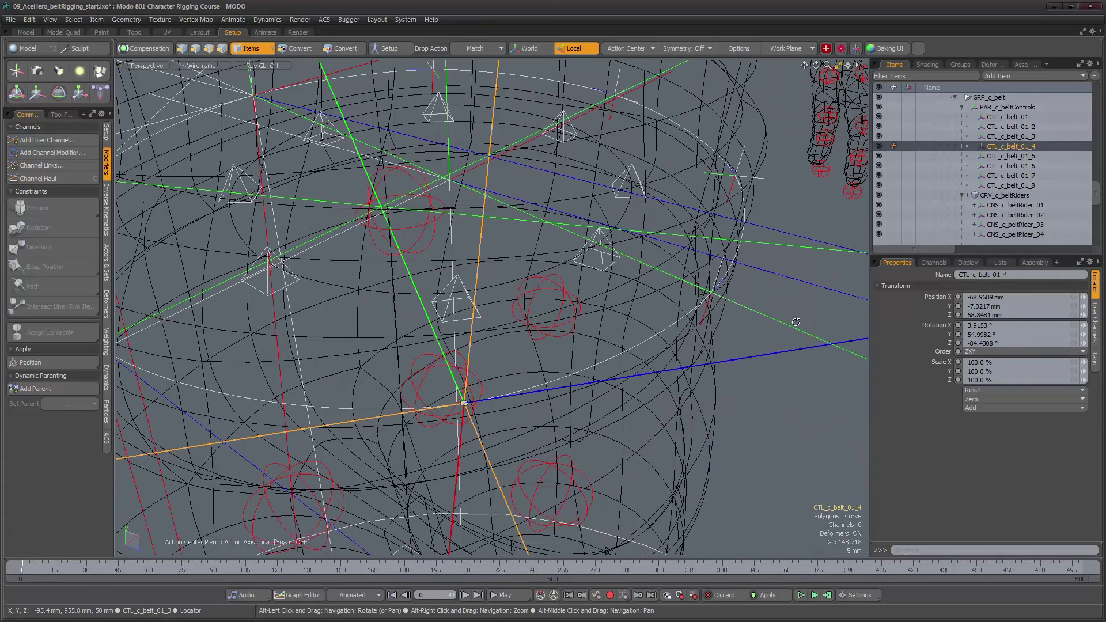
left_click(1010, 156)
scroll(1010, 155, "down", 2)
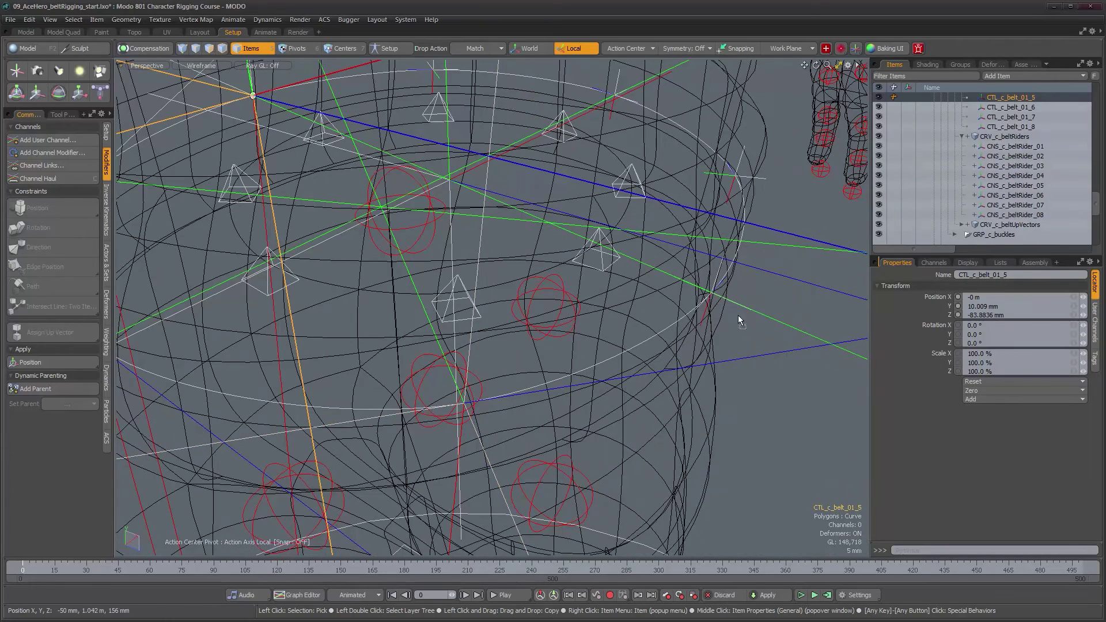
left_click_drag(707, 316, 1014, 109)
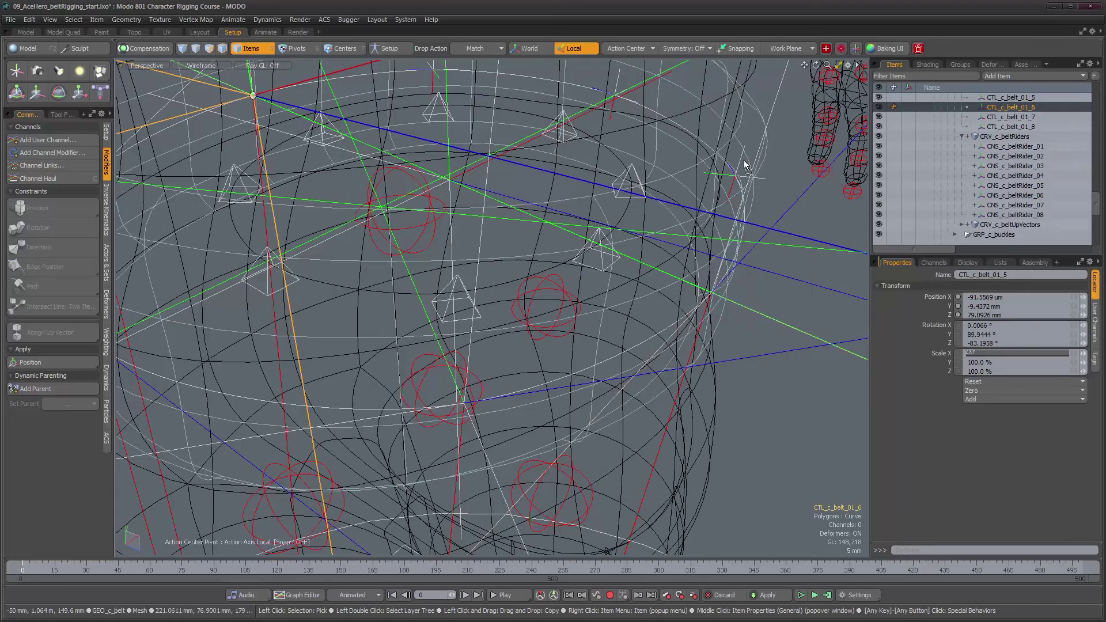
Step: Match CTL_c_belt_01_6, CTL_c_belt_01_7 and CTL_c_belt_01_8 to belt riders 06, 07 and 08 in position and rotation
left_click_drag(740, 164, 741, 199)
left_click(1018, 116)
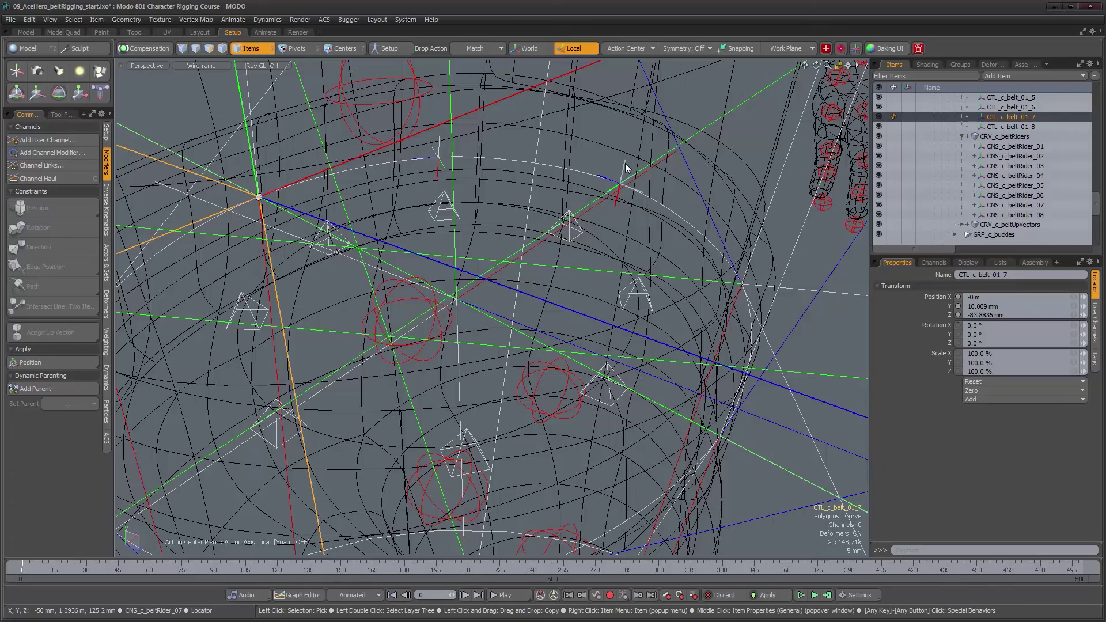
left_click_drag(626, 167, 988, 117)
left_click(997, 126)
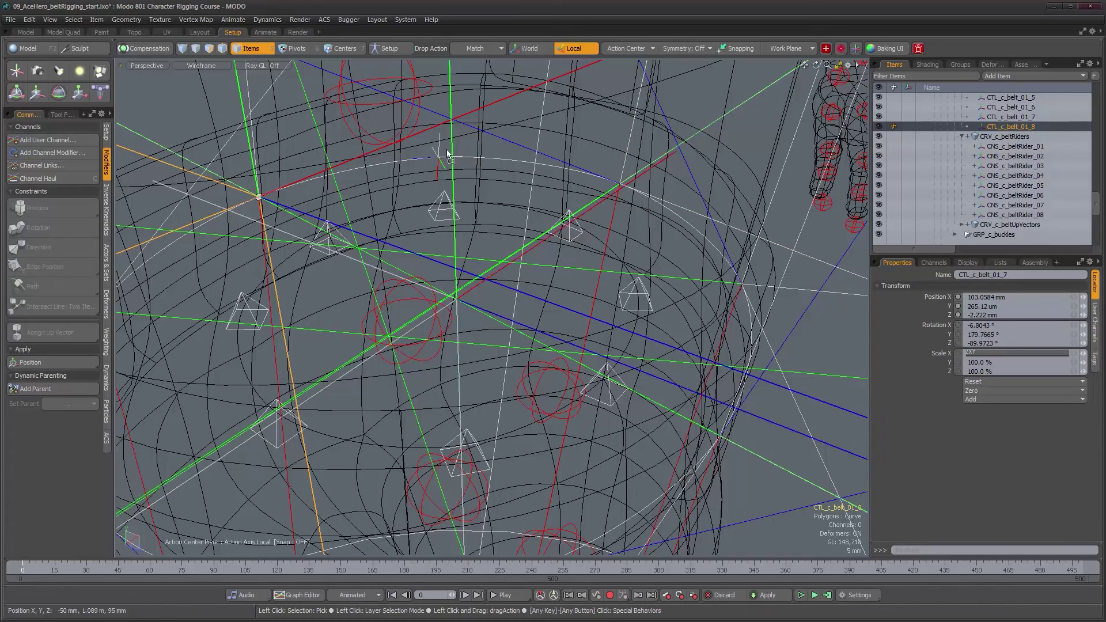
left_click_drag(437, 154, 447, 155)
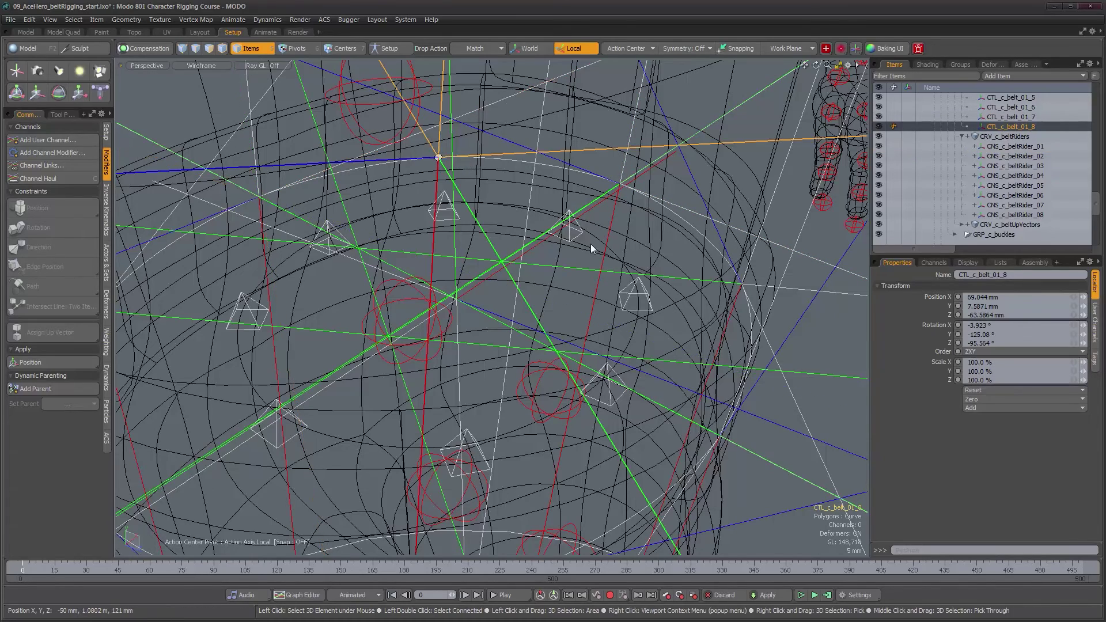
Step: Give all eight belt controls a custom Plane display shape with Solid turned off
left_click_drag(590, 244, 484, 253, "ctrl+alt")
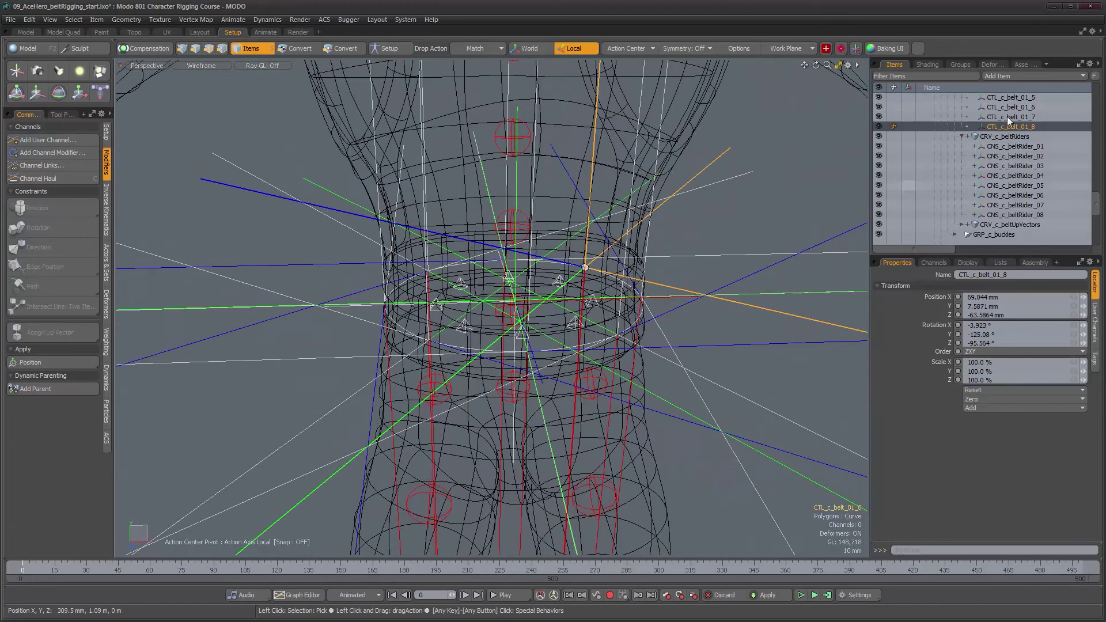
scroll(1015, 124, "up", 2)
left_click(1016, 116, "shift")
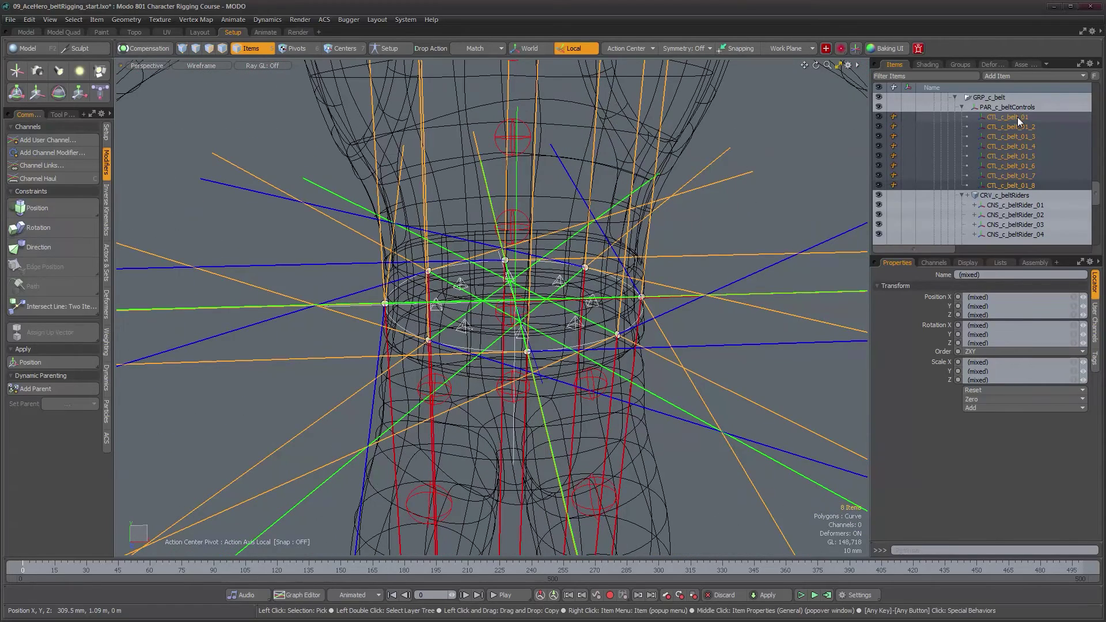
left_click(968, 262)
left_click(1094, 320)
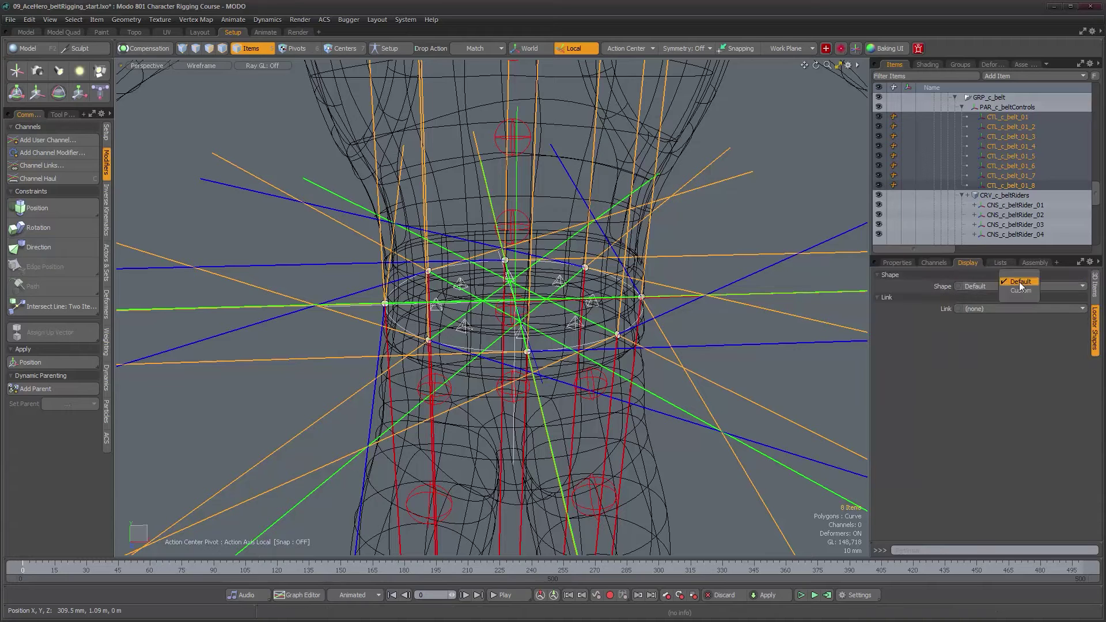
left_click(1020, 290)
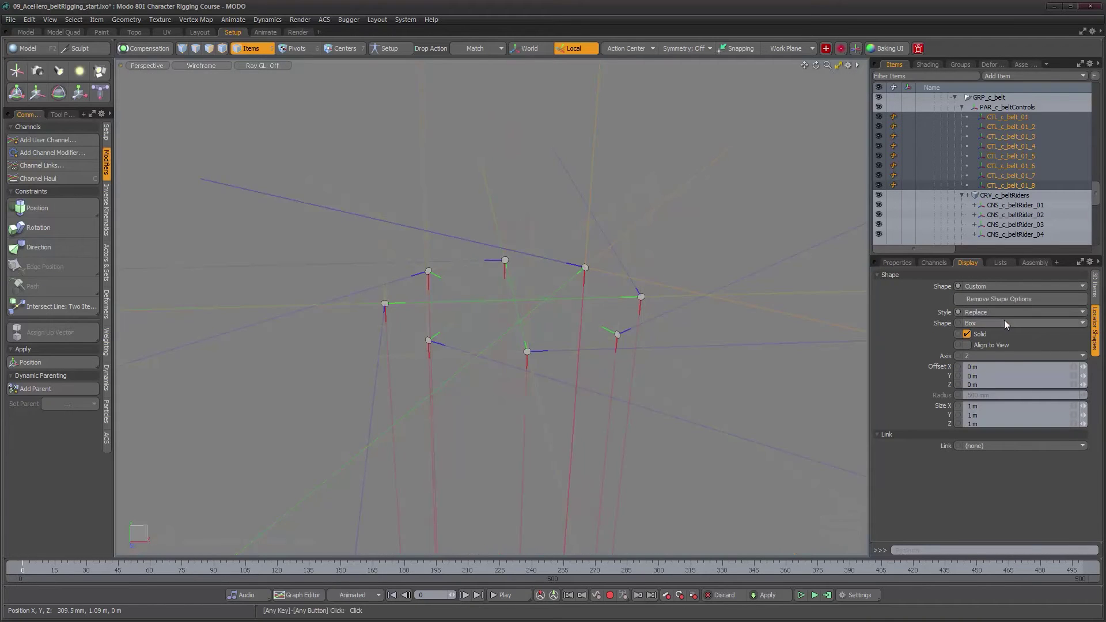
left_click(1005, 323)
left_click(1002, 375)
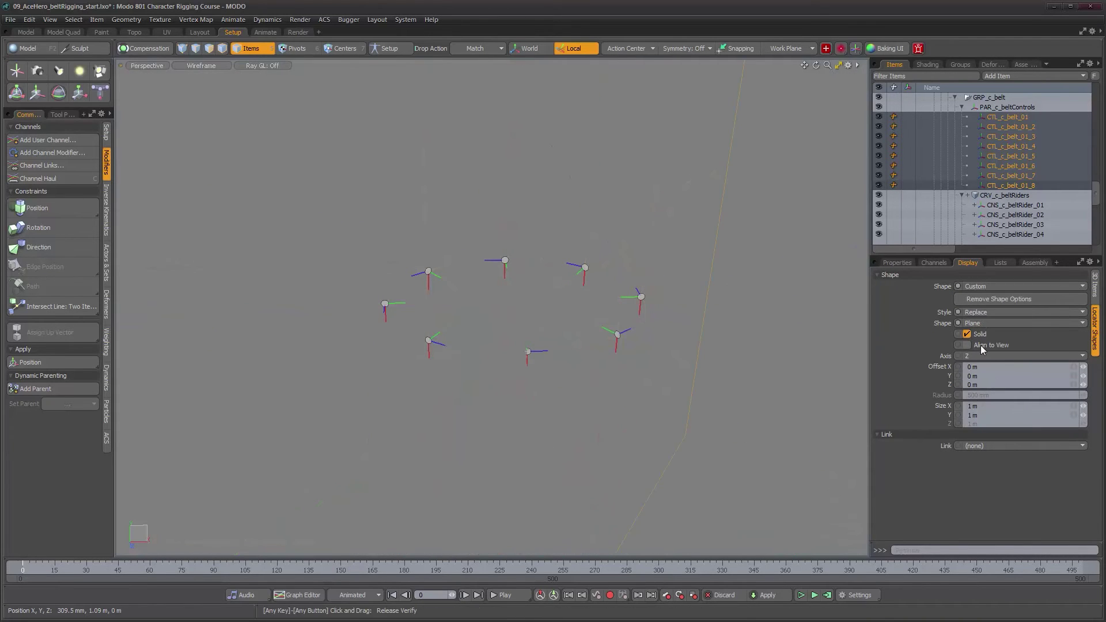
left_click(968, 334)
Step: Reduce the plane shapes of the eight belt controls to 27.2 mm in X and Y
right_click_drag(1083, 406, 1003, 405)
left_click_drag(1037, 411, 1023, 410)
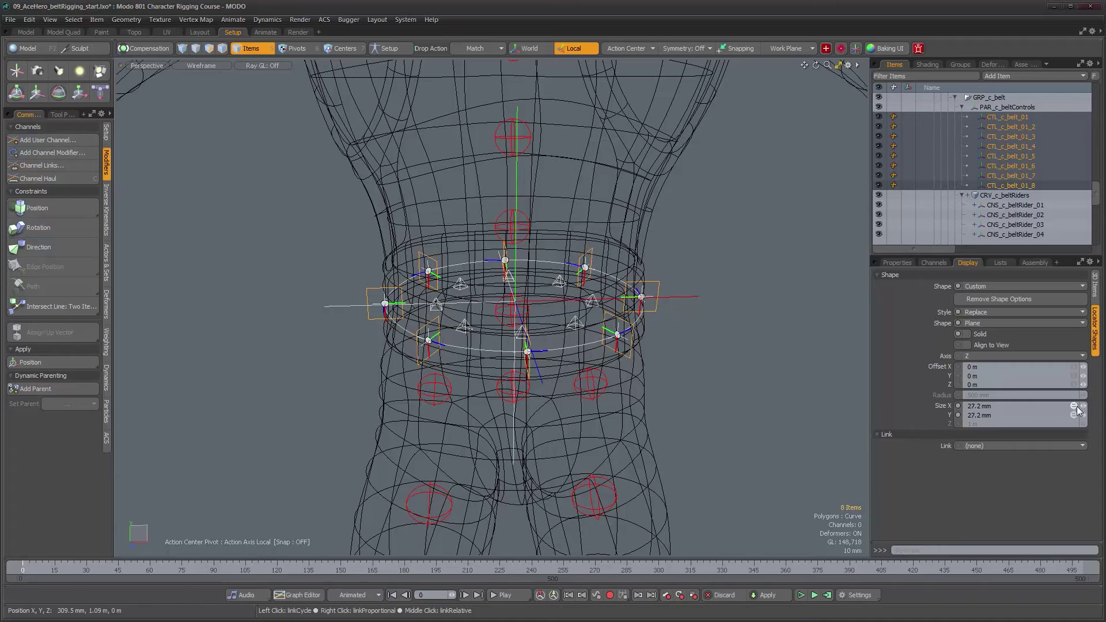
left_click_drag(672, 268, 675, 254, "alt")
Step: Set the plane shapes' axis to Y and their X and Z size to 31.6 mm
left_click(1001, 359)
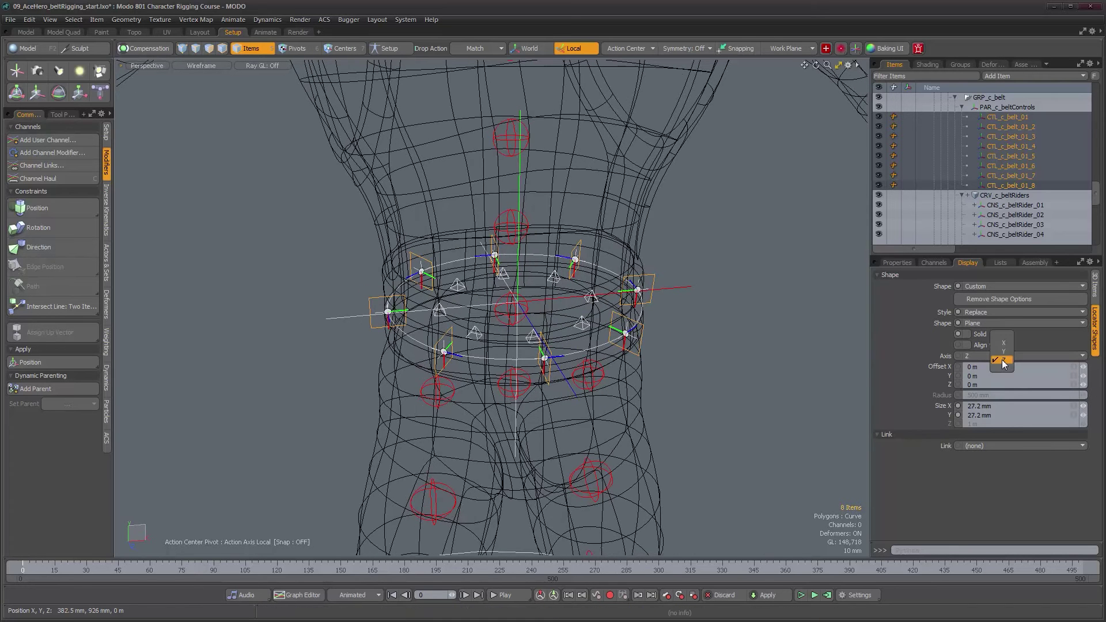
left_click(1004, 352)
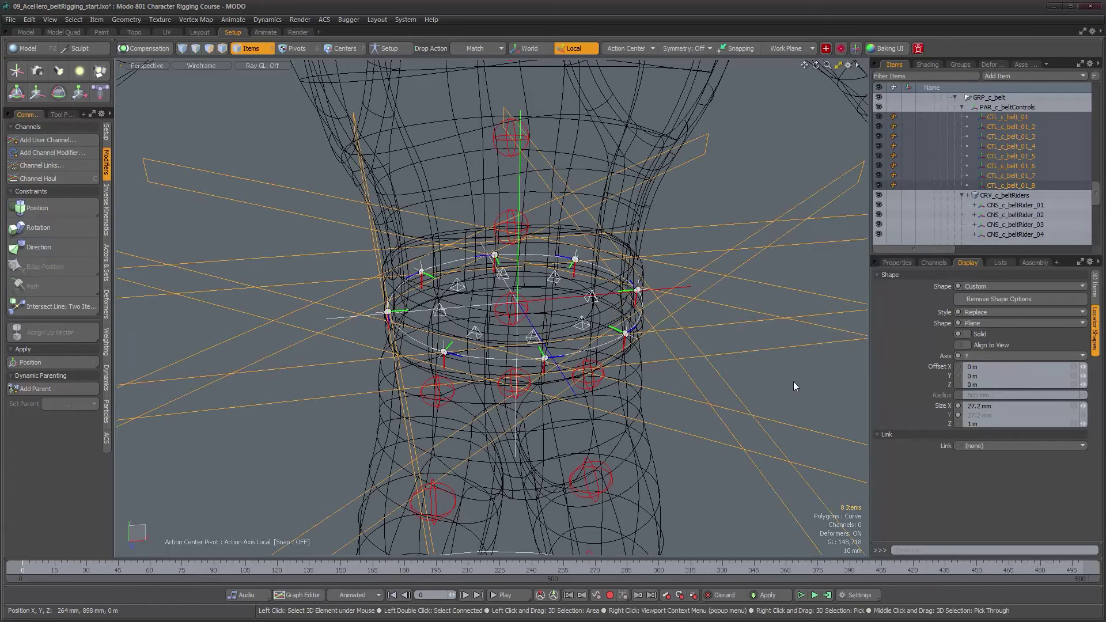
left_click_drag(1083, 406, 1080, 405)
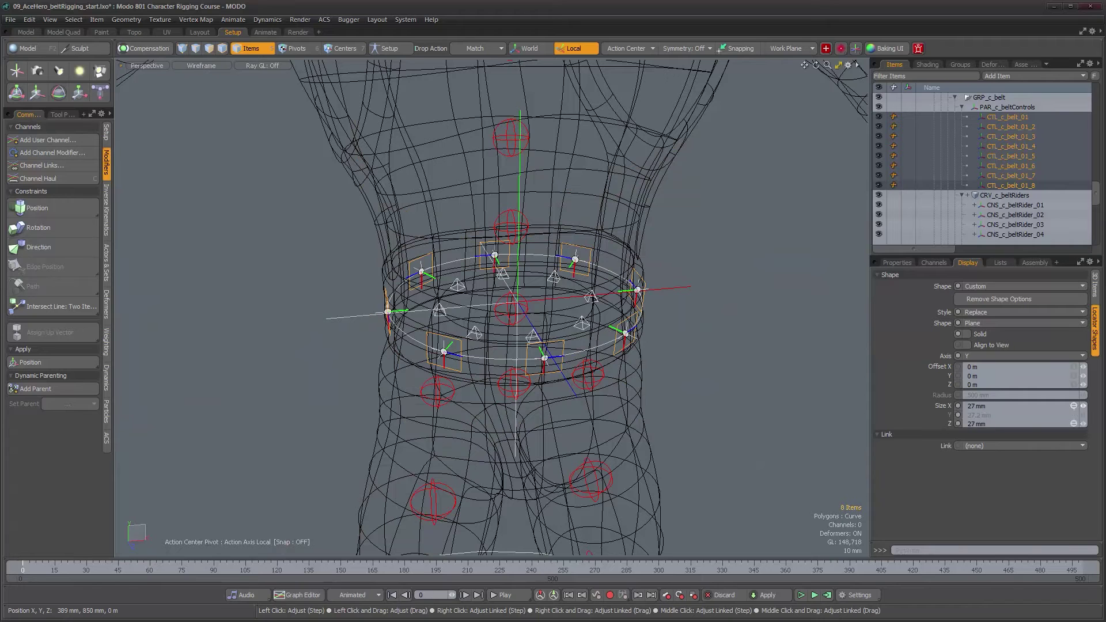
right_click_drag(1082, 406, 1086, 405)
left_click_drag(664, 351, 527, 298, "alt")
Step: Move the eight belt controls together outward along their local Y axes, slightly off the belt surface
key("y")
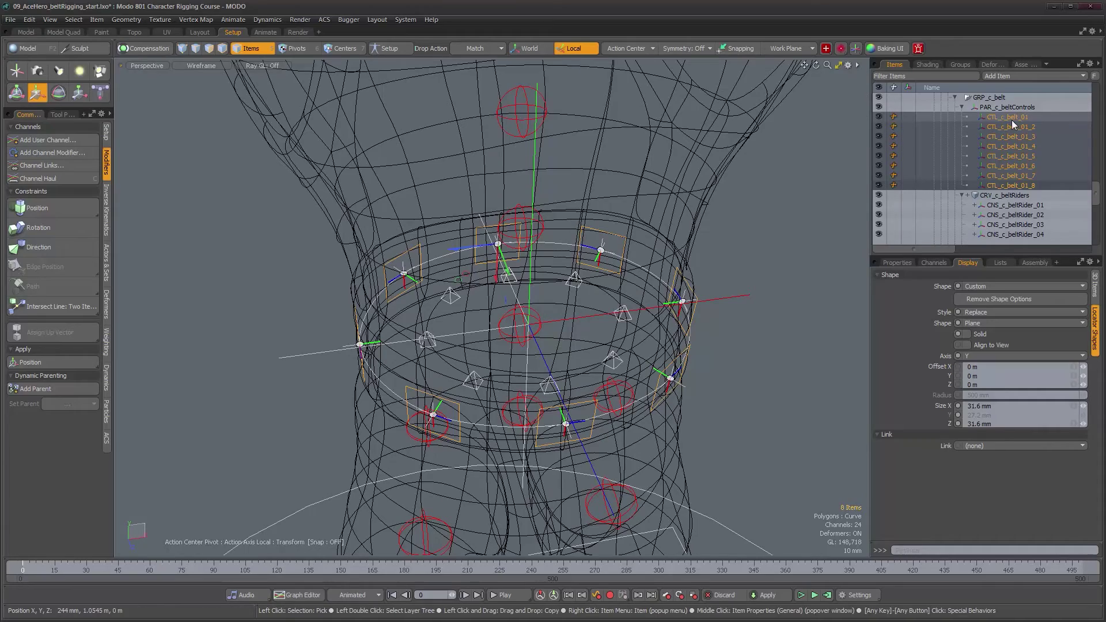
left_click_drag(551, 385, 500, 375, "alt")
left_click_drag(489, 327, 477, 260, "alt")
left_click_drag(588, 381, 584, 360, "alt")
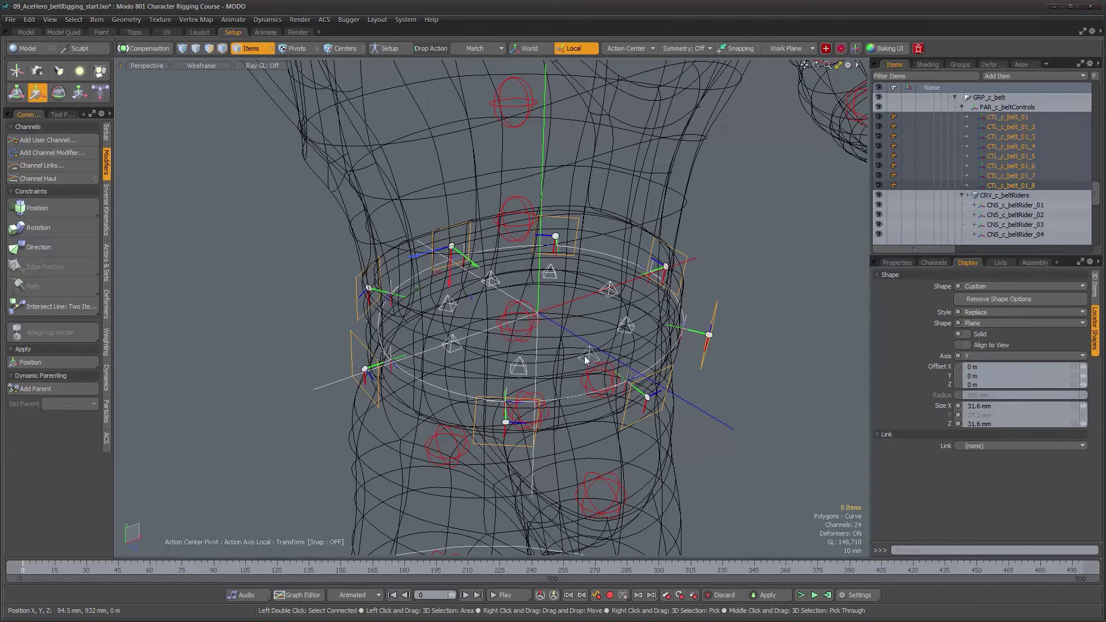
Step: Switch the viewport to Advanced OpenGL shading, check the controls' offset around the belt and drop the Transform tool
key("ctrl+2")
left_click(596, 400)
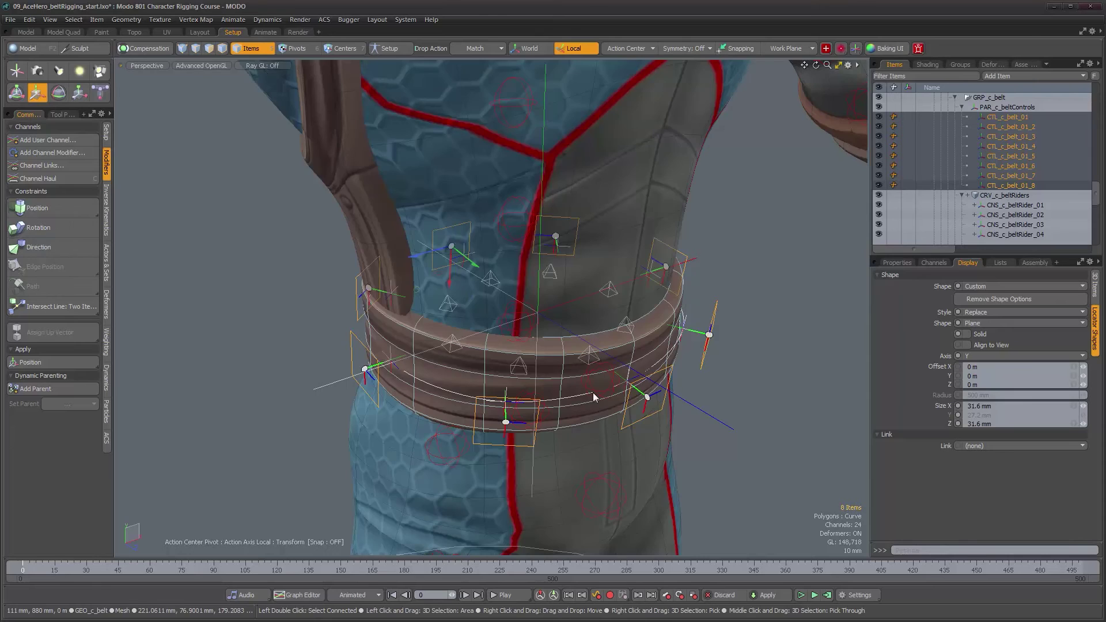
left_click_drag(584, 385, 645, 408, "alt")
key("space")
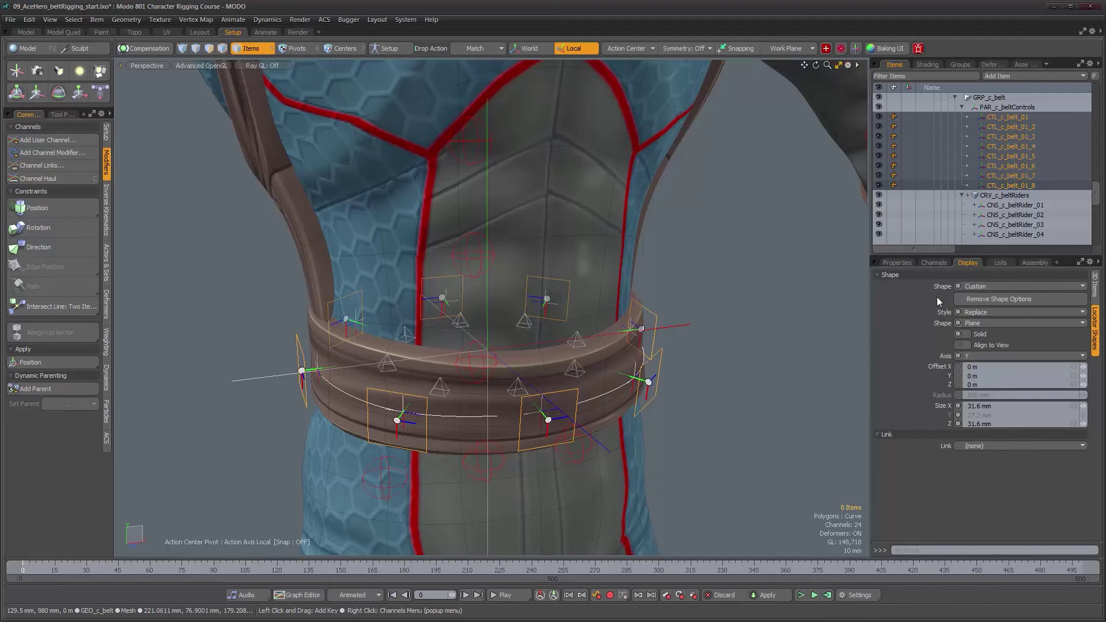
Step: Zero the position and rotation of the eight belt controls while keeping their placement, and clear the selection
left_click(900, 265)
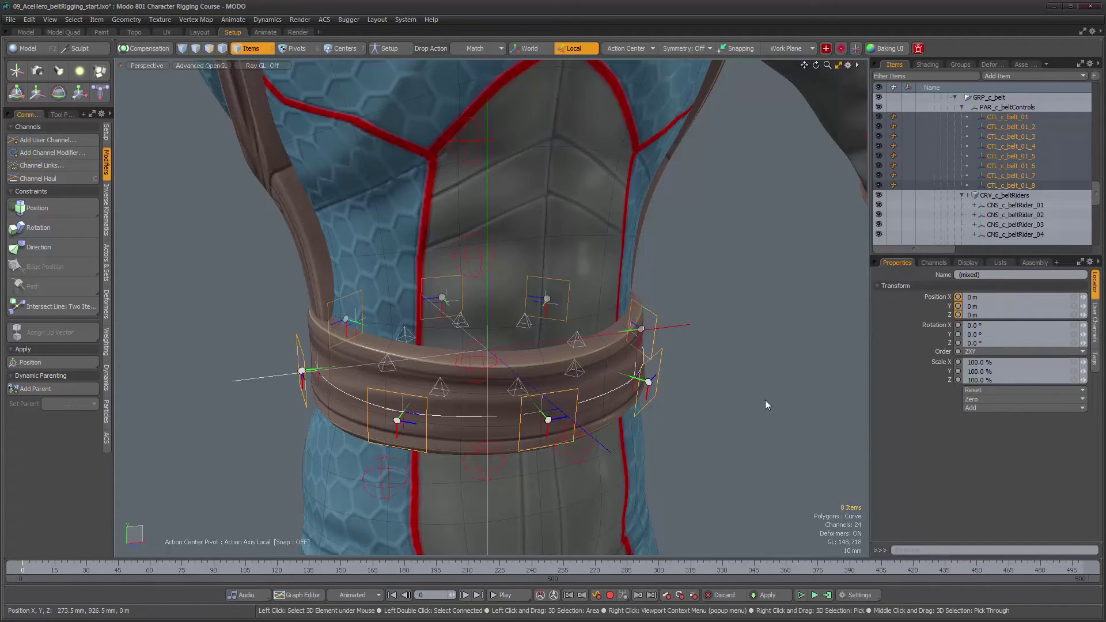
left_click_drag(695, 233, 713, 262, "alt")
left_click(714, 262)
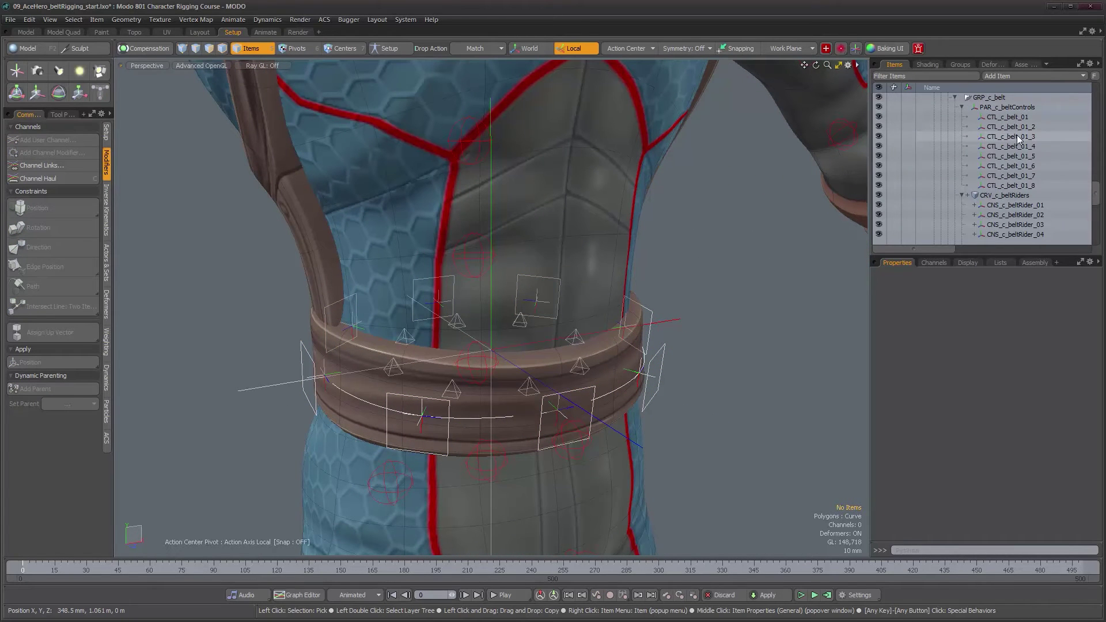
Step: Rename CTL_c_belt_01_2, CTL_c_belt_01_3 and CTL_c_belt_01_4 as CTL_c_belt_02, CTL_c_belt_03 and CTL_c_belt_04
left_click(1032, 128)
double_click(1041, 127)
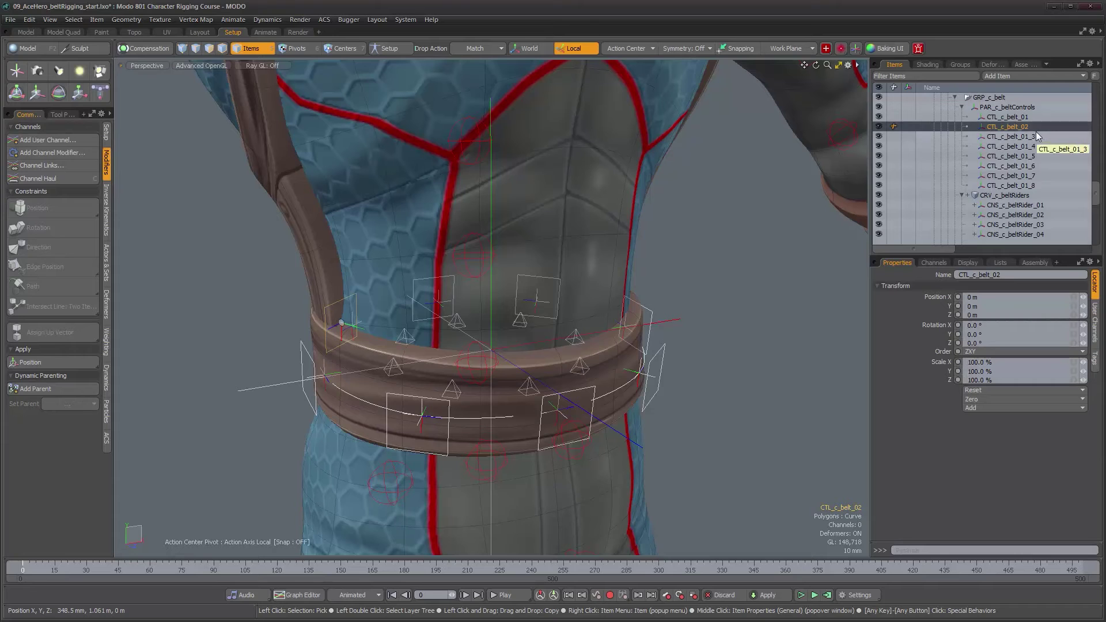
left_click(1033, 136)
double_click(1035, 137)
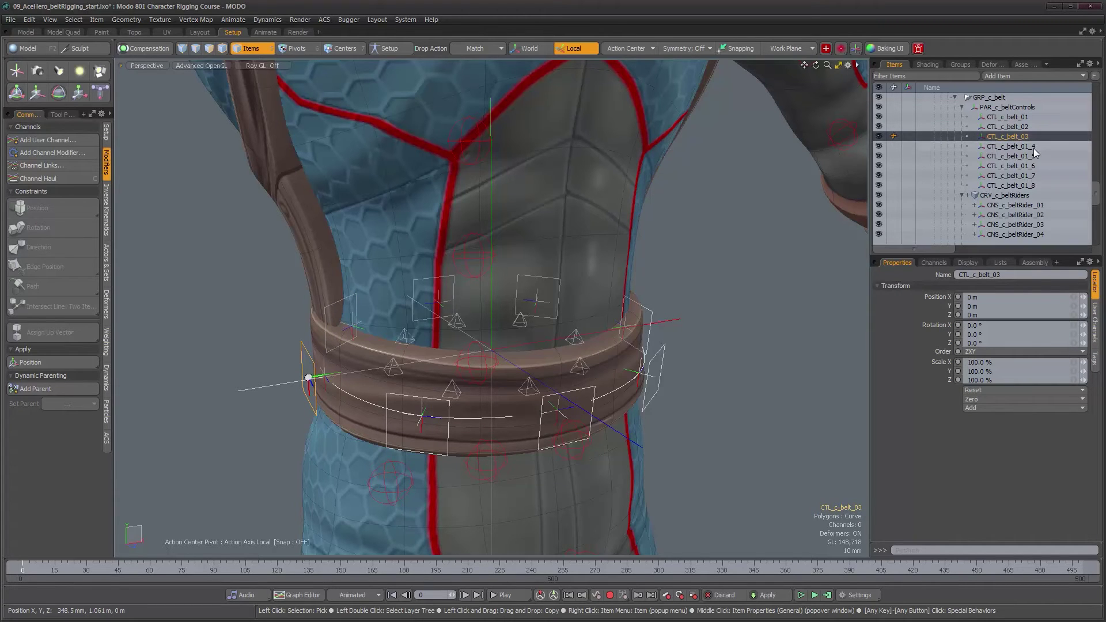
left_click(1033, 147)
double_click(1038, 148)
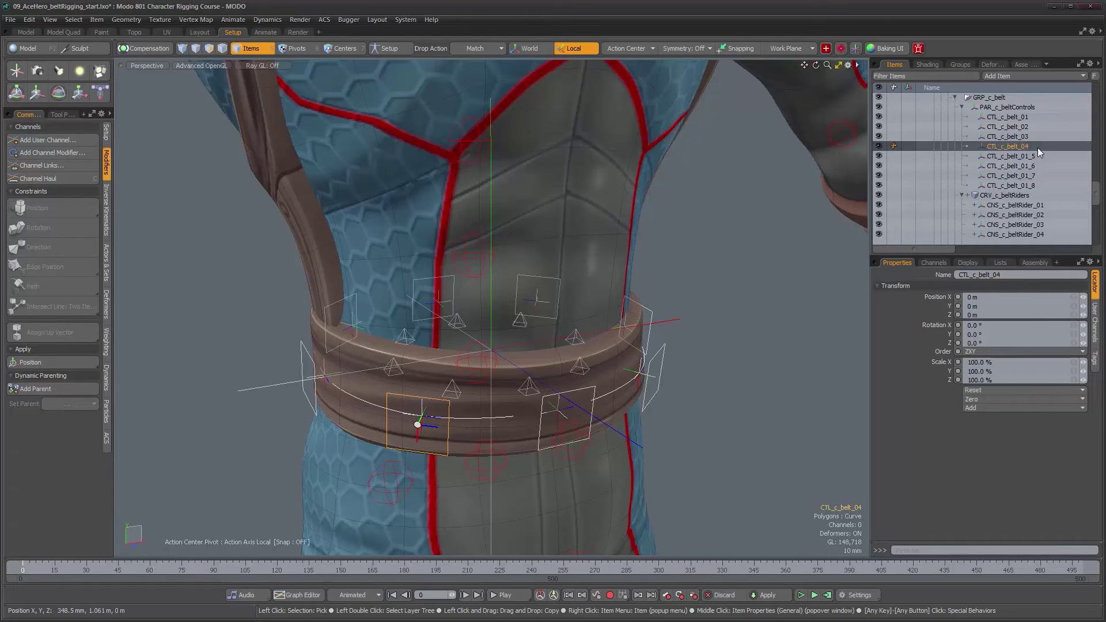
Step: Rename CTL_c_belt_01_5 as CTL_c_belt_05 and CTL_c_belt_01_6 as CTL_c_belt_06
left_click(1035, 157)
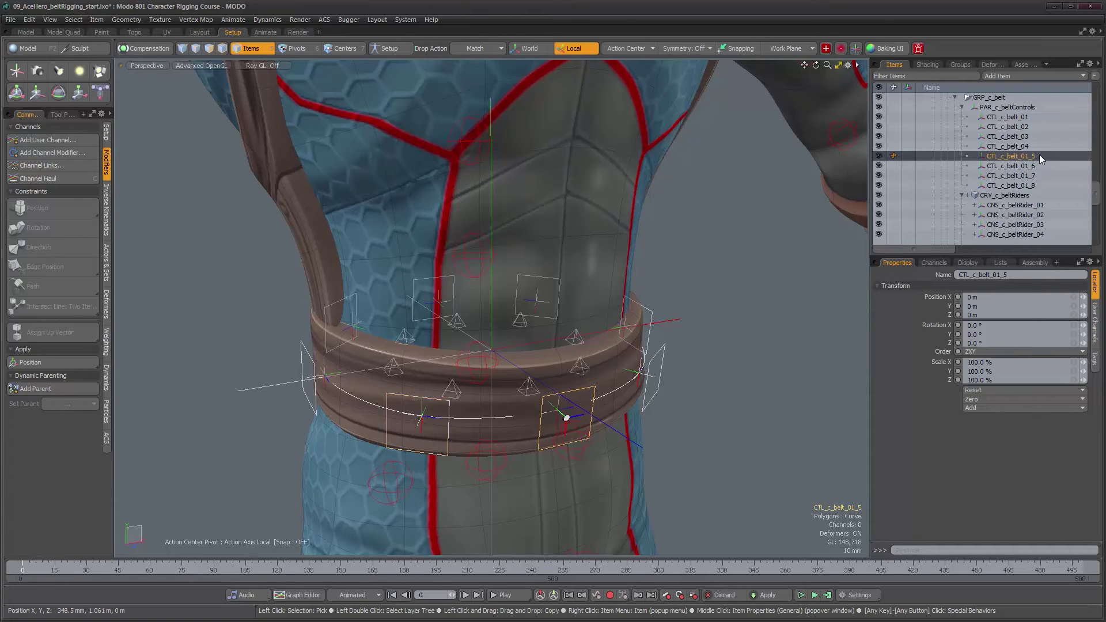
double_click(1039, 155)
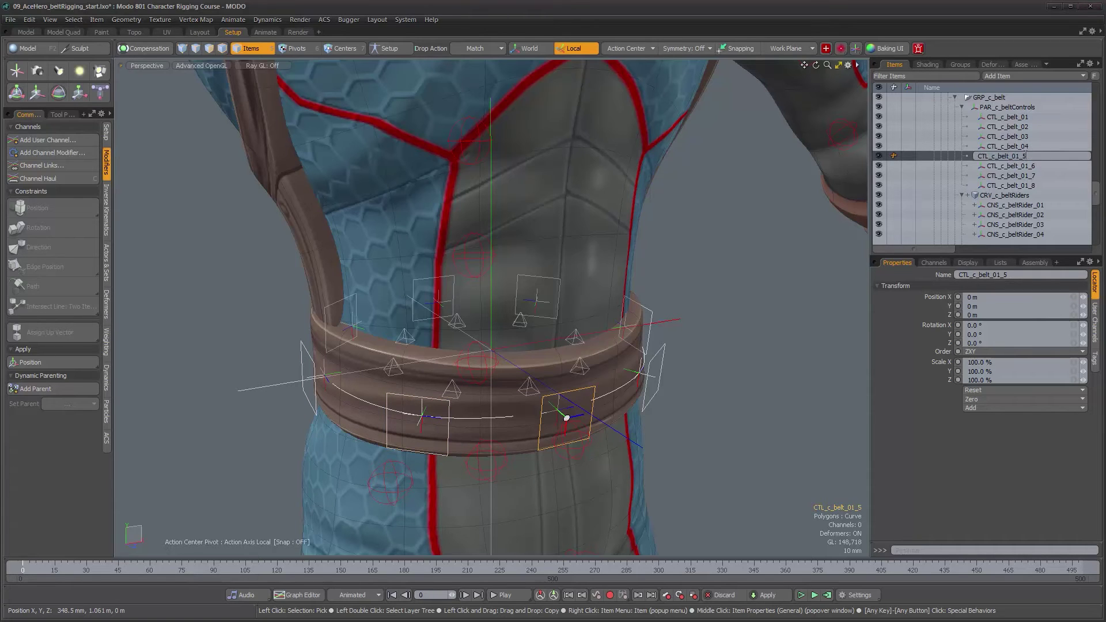
key("Return")
left_click(1034, 166)
double_click(1036, 166)
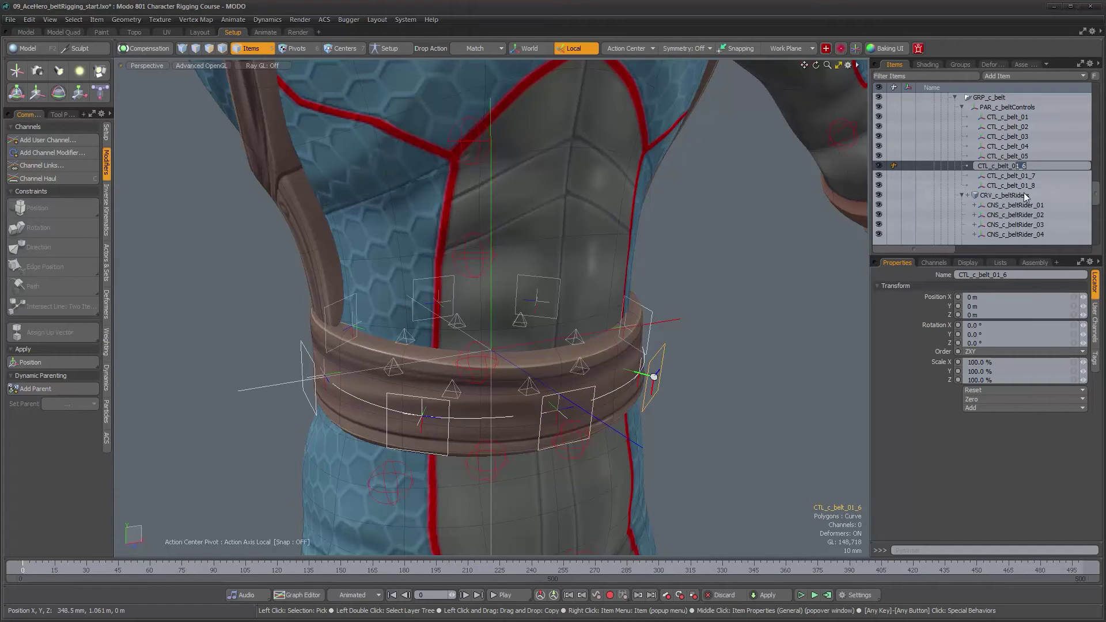
key("Return")
Step: Rename CTL_c_belt_01_7 as CTL_c_belt_07 and CTL_c_belt_01_8 as CTL_c_belt_08
left_click(1033, 176)
double_click(1036, 176)
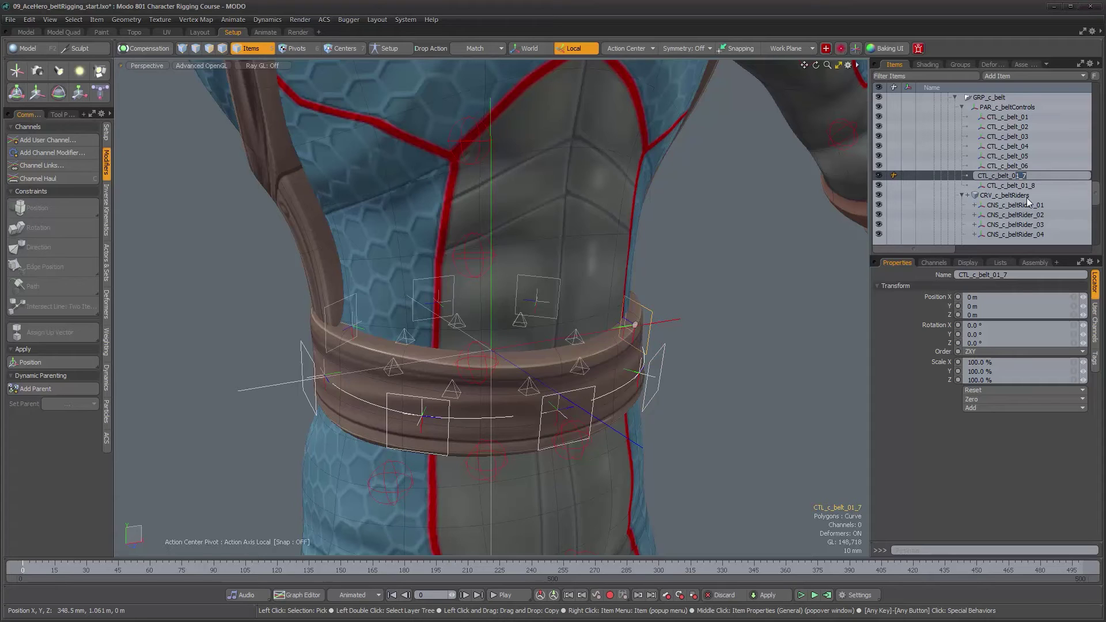
key("Return")
left_click(1032, 186)
double_click(1032, 185)
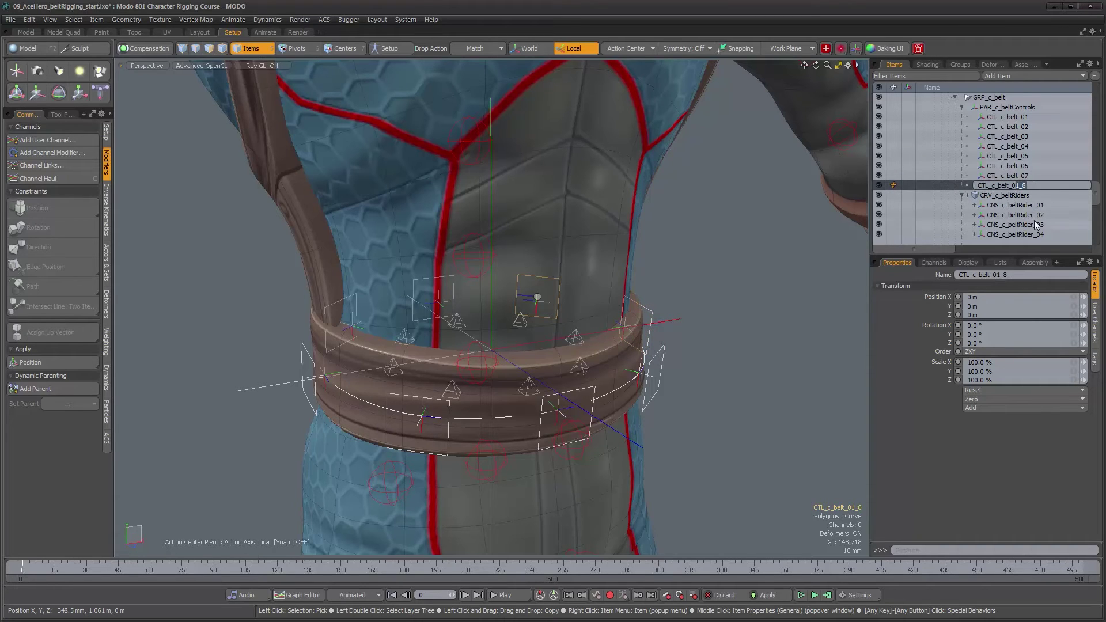
type("8")
key("Return")
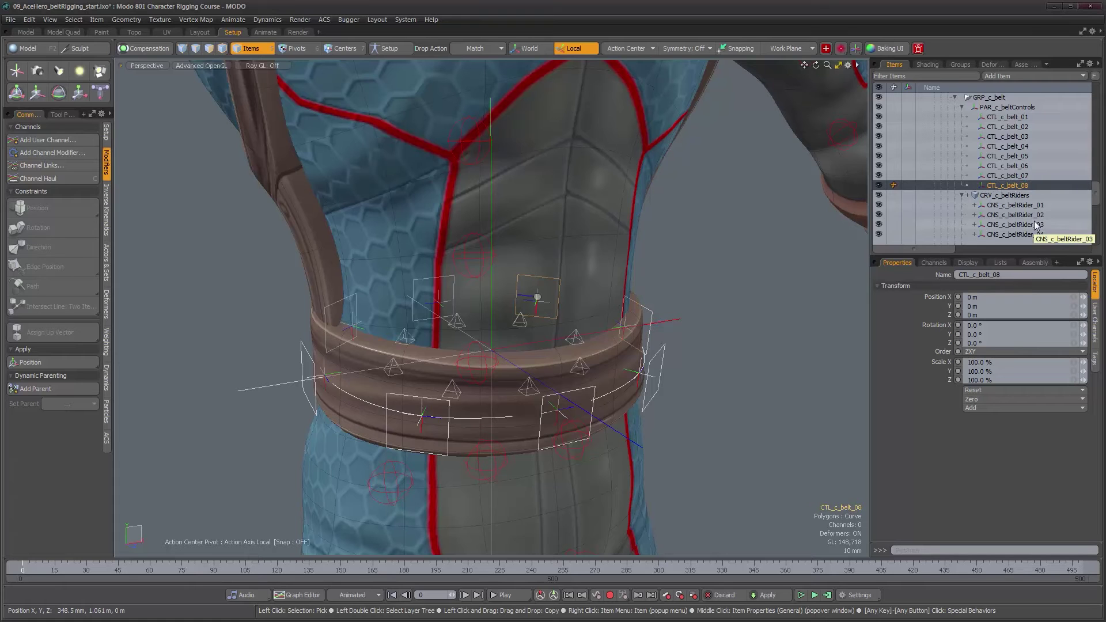
left_click_drag(599, 311, 662, 362, "alt")
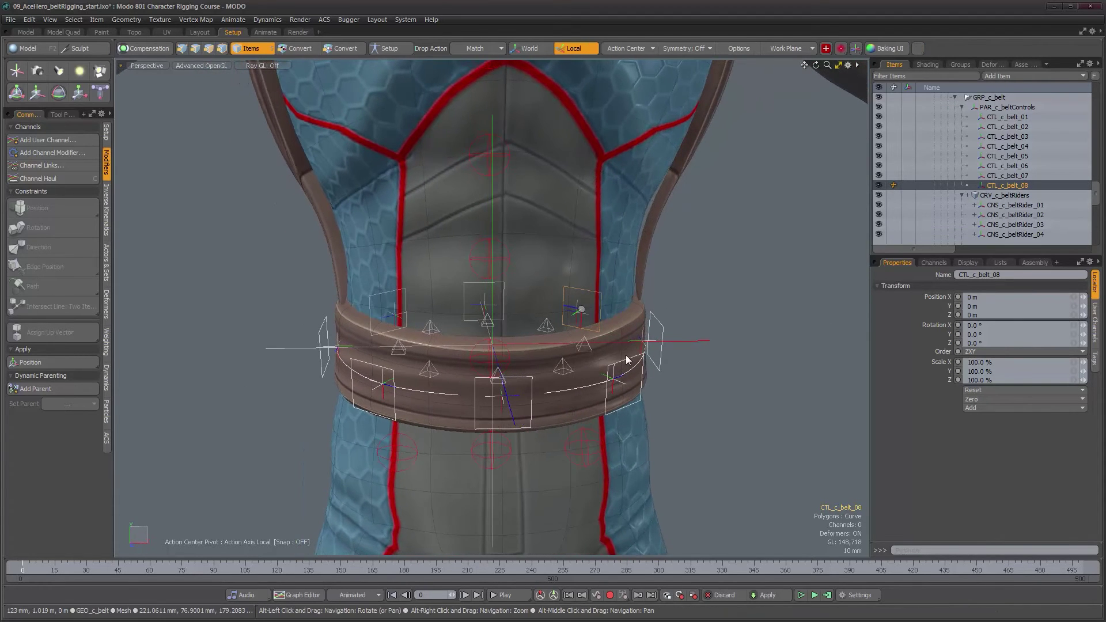
left_click_drag(556, 370, 567, 406, "alt")
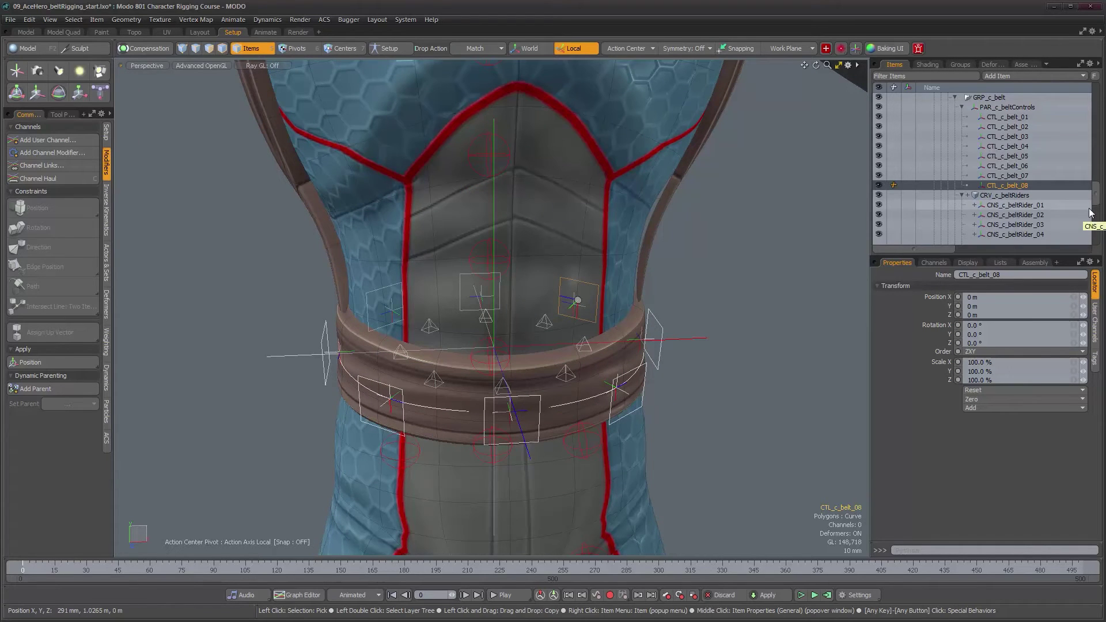
scroll(1053, 216, "down", 5)
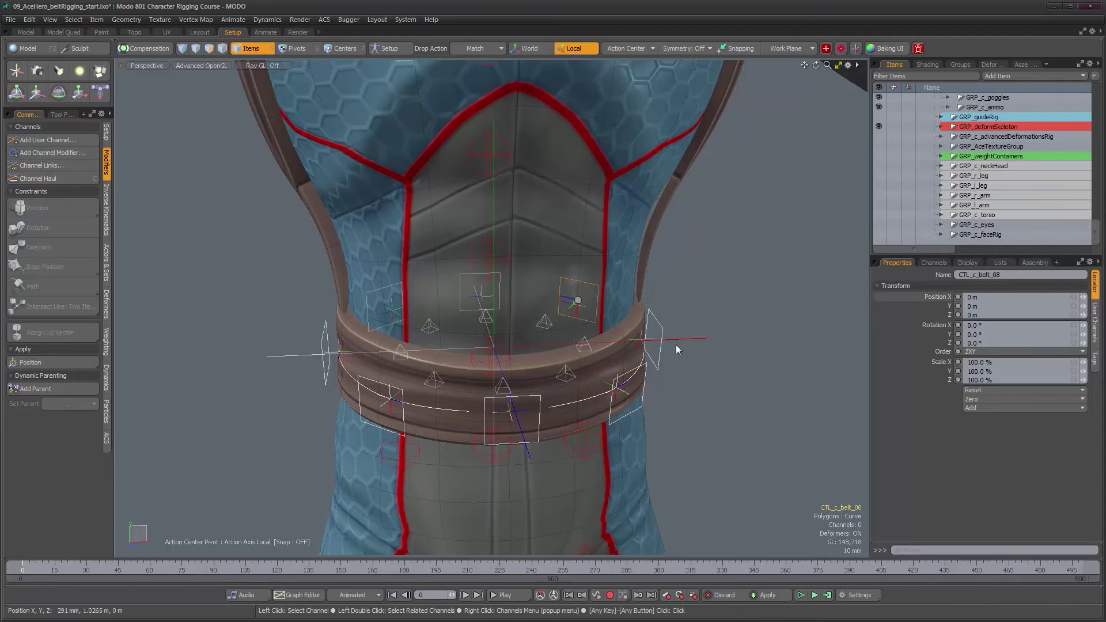
left_click_drag(504, 365, 438, 337, "alt")
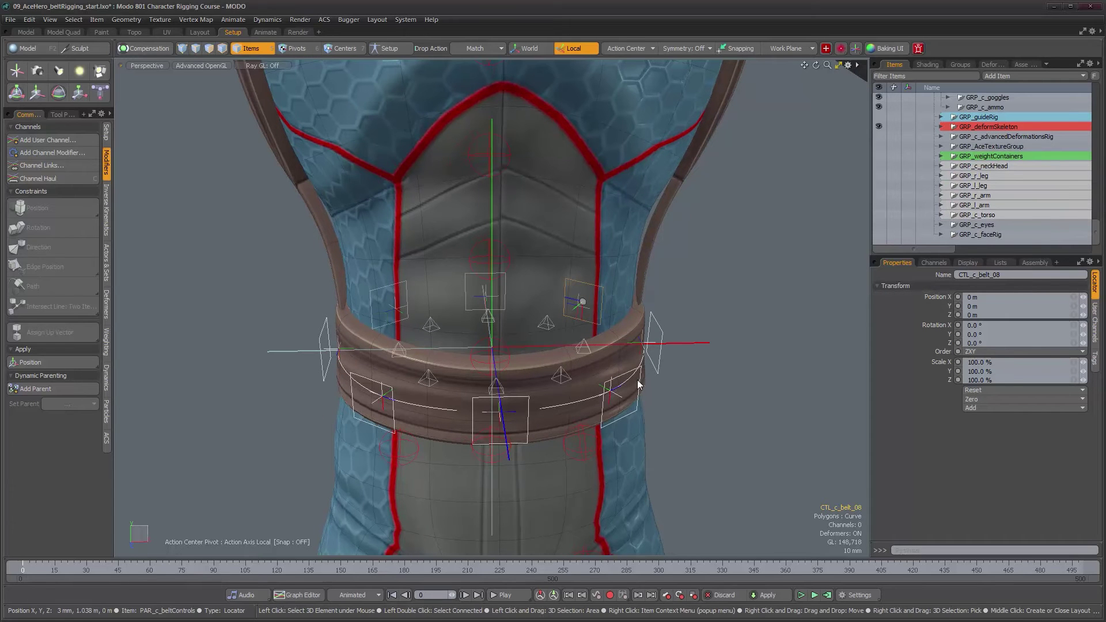
Step: Create eight new weight container deformers for the belt
scroll(569, 385, "up", 2)
left_click_drag(569, 385, 581, 360, "alt+shift")
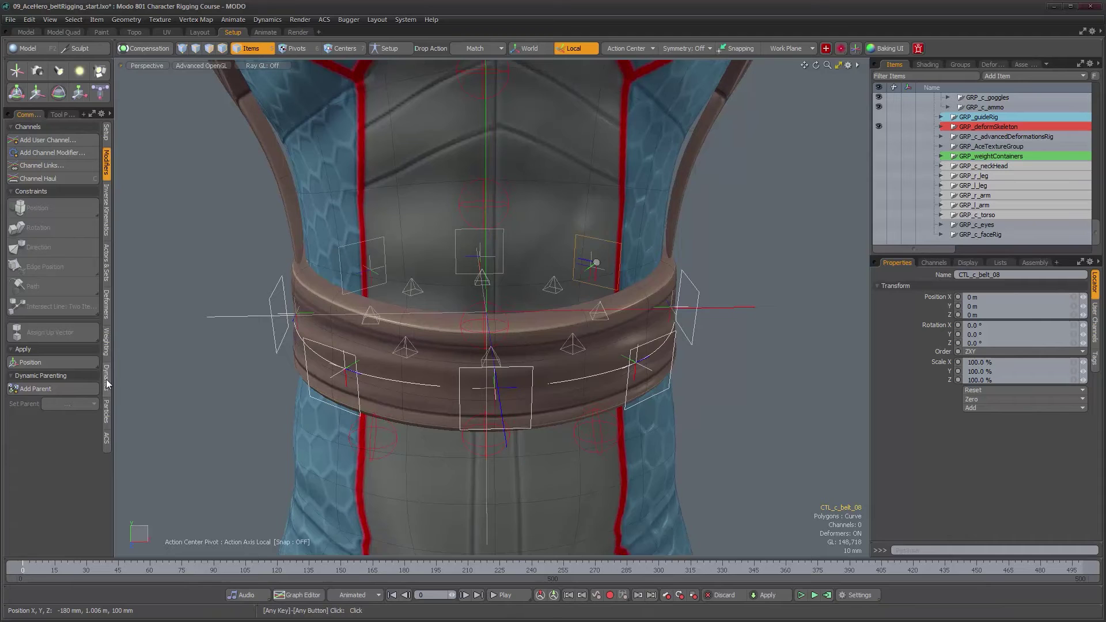
left_click(106, 311)
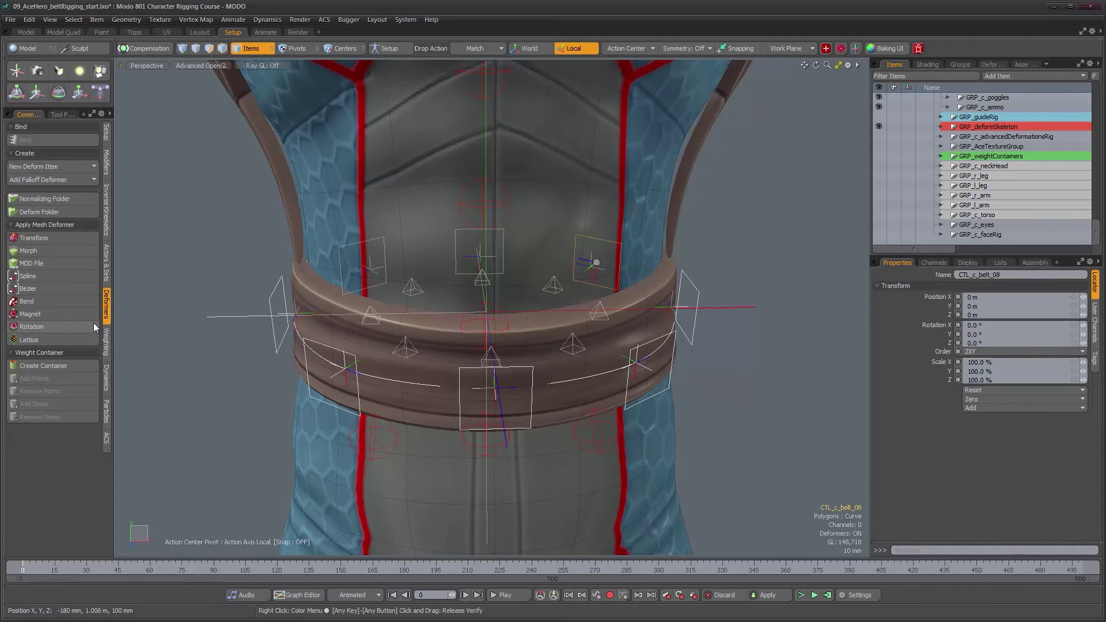
left_click(69, 366)
left_click(69, 363)
left_click(69, 363)
left_click(70, 363)
left_click(70, 365)
left_click(70, 366)
left_click(70, 365)
left_click(69, 365)
left_click(70, 365)
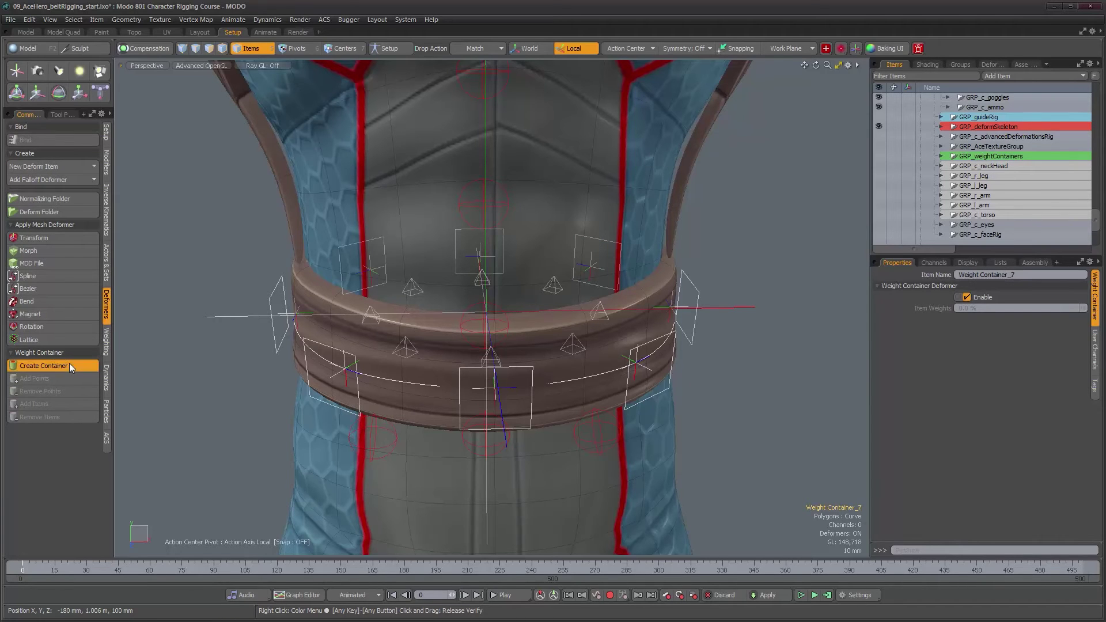
scroll(1015, 195, "down", 3)
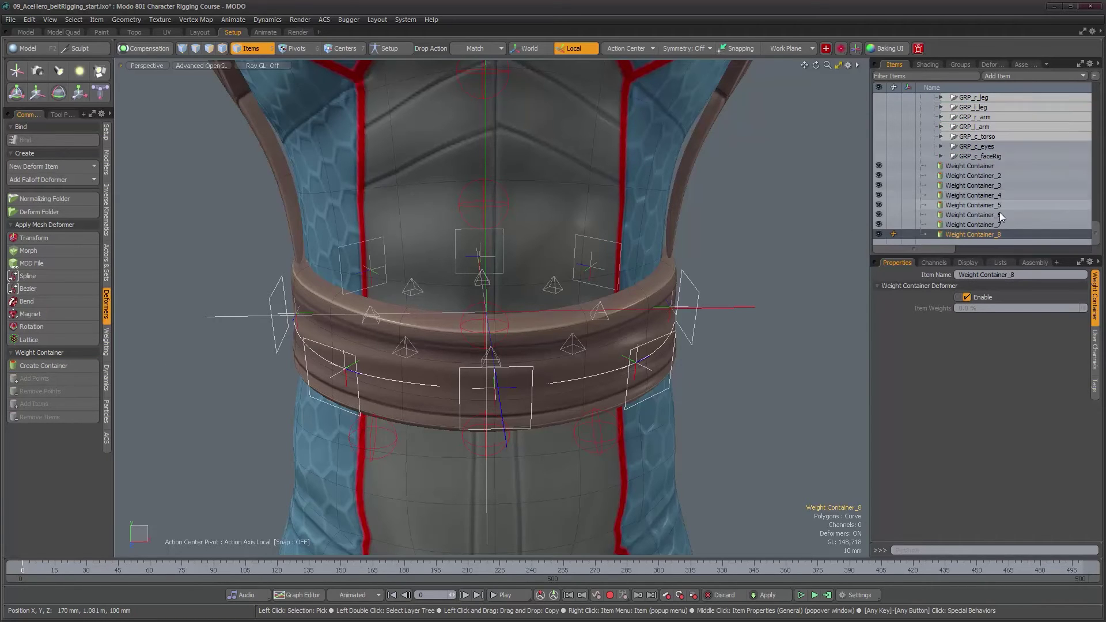
Step: Show the schematic with the ACE_props workspace below the 3D view and enlarge its area
left_click_drag(576, 361, 544, 330, "alt")
key("0")
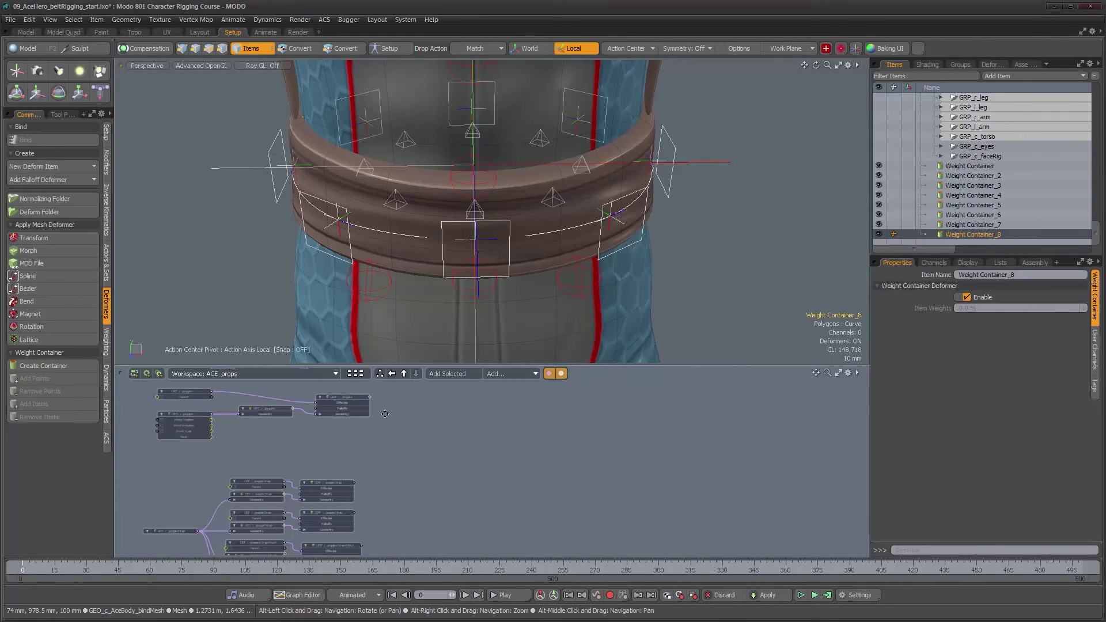
left_click_drag(385, 413, 481, 485, "alt")
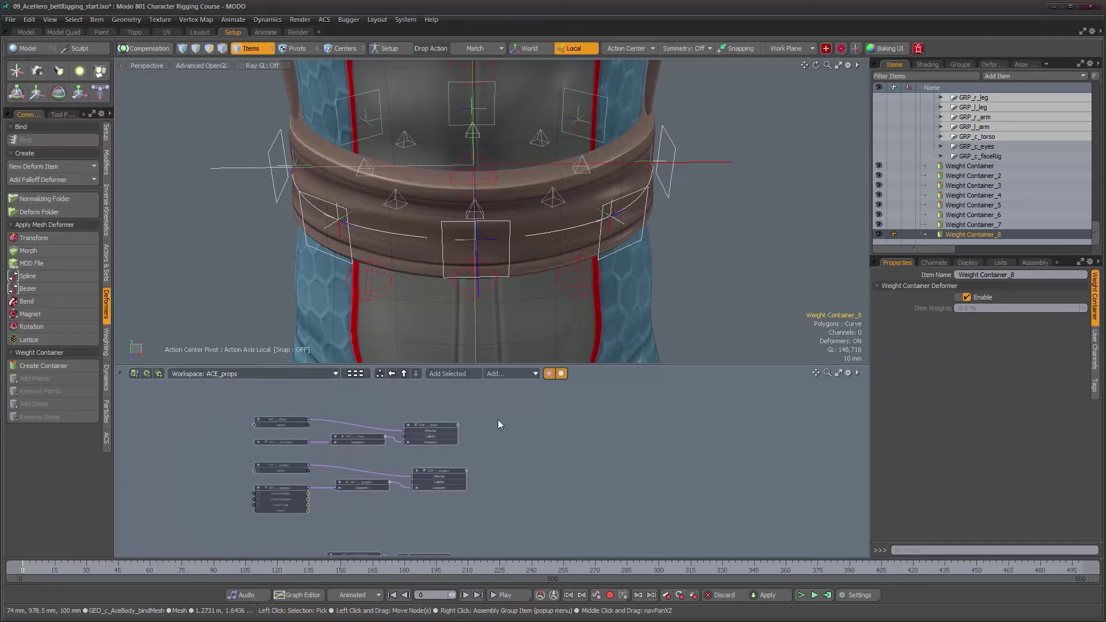
left_click_drag(639, 364, 639, 289)
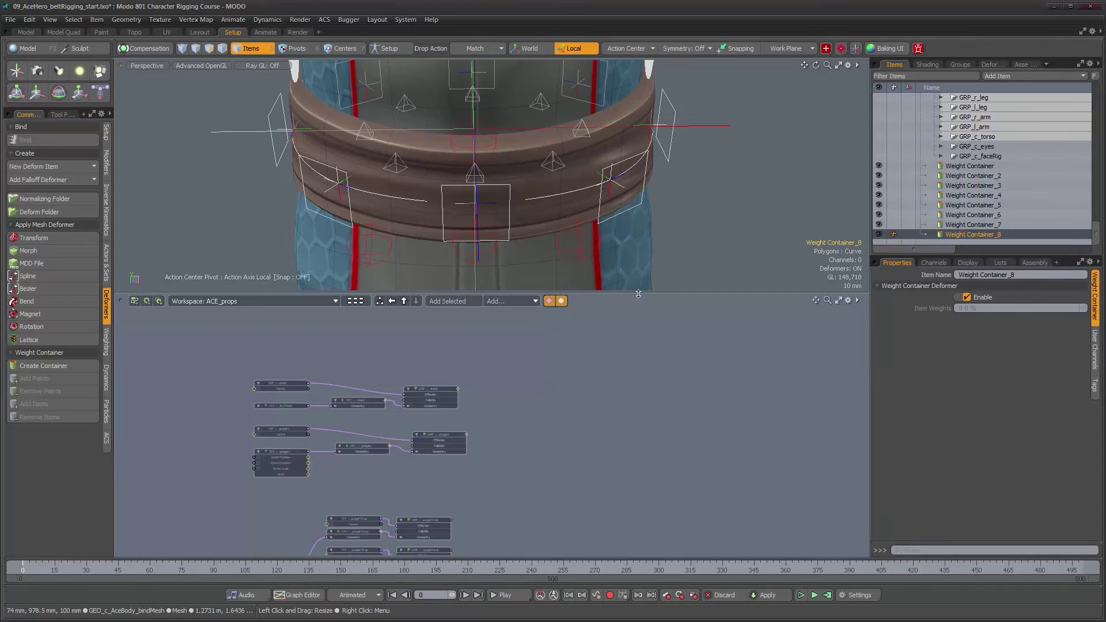
Step: Add all eight new weight containers to an empty area of the ACE_props schematic workspace
left_click_drag(555, 543, 545, 406, "alt")
right_click_drag(545, 406, 479, 412, "alt")
left_click_drag(532, 382, 390, 423, "alt")
right_click_drag(391, 422, 469, 419, "alt")
middle_click_drag(454, 412, 398, 424)
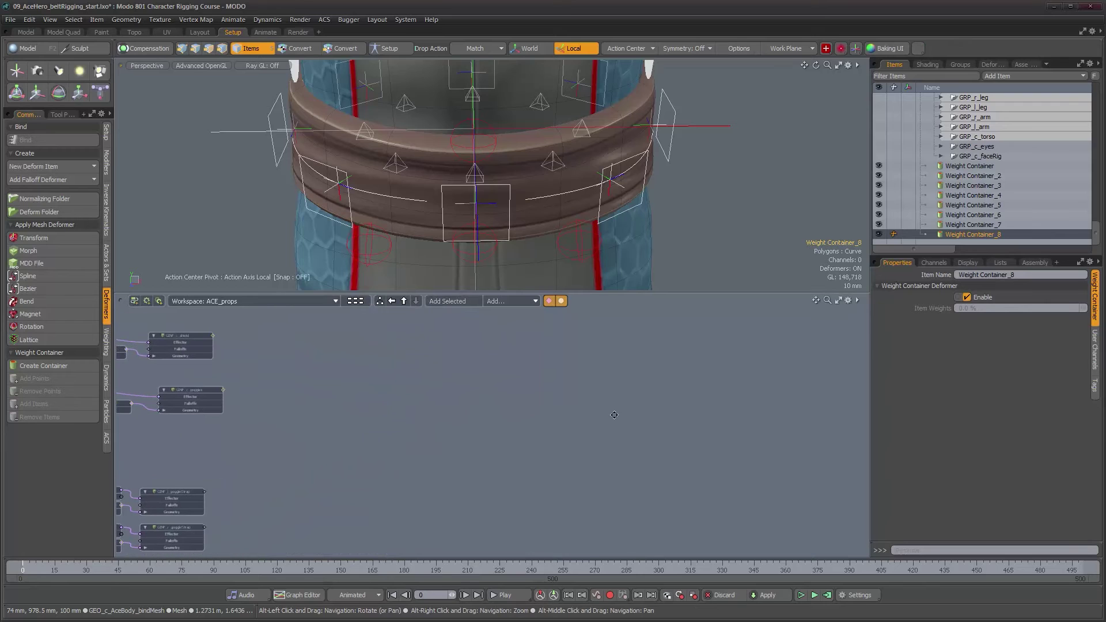
left_click(979, 167, "shift")
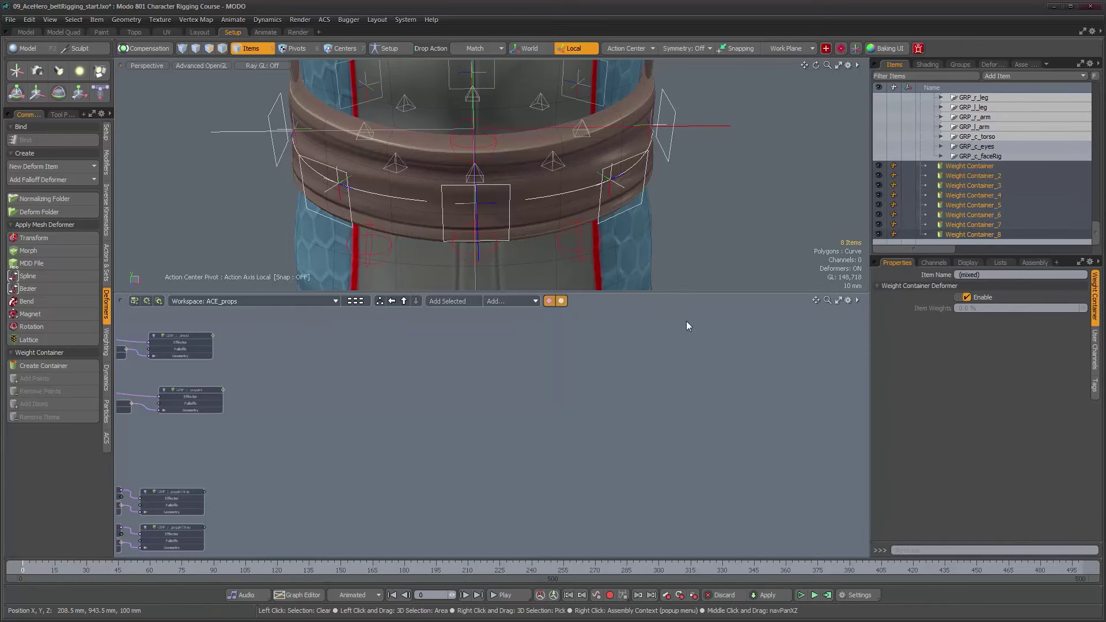
left_click(455, 301)
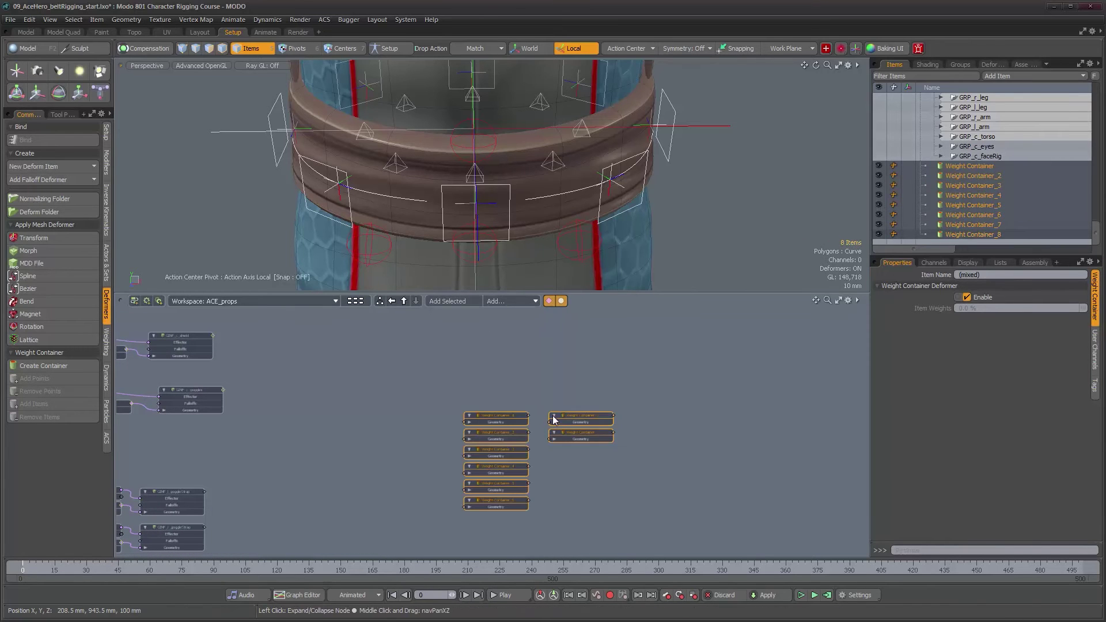
right_click_drag(535, 413, 590, 418, "alt")
left_click_drag(586, 413, 594, 352, "alt")
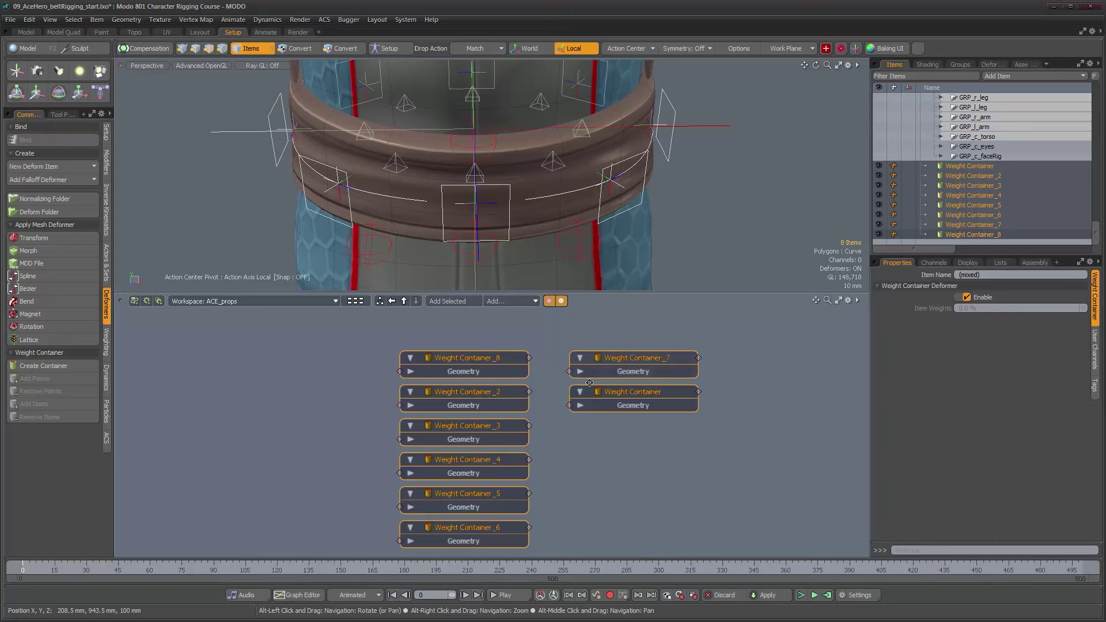
right_click_drag(634, 441, 614, 439, "alt")
left_click_drag(619, 440, 660, 427, "alt")
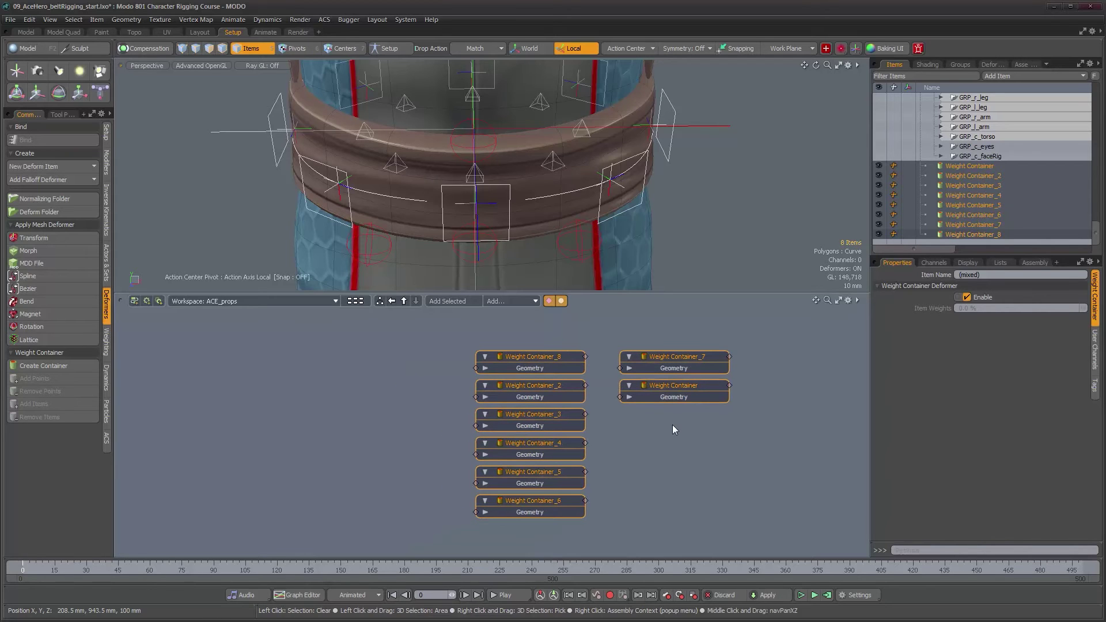
Step: Arrange the eight weight container nodes in a single column in numerical order, from Weight Container down to Weight Container_8
left_click(672, 424)
mouse_move(691, 391)
left_mouse_down()
mouse_move(686, 410)
mouse_move(689, 399)
left_mouse_up()
left_click_drag(561, 385, 691, 416)
left_click_drag(537, 415, 681, 443)
left_click_drag(569, 455, 702, 470)
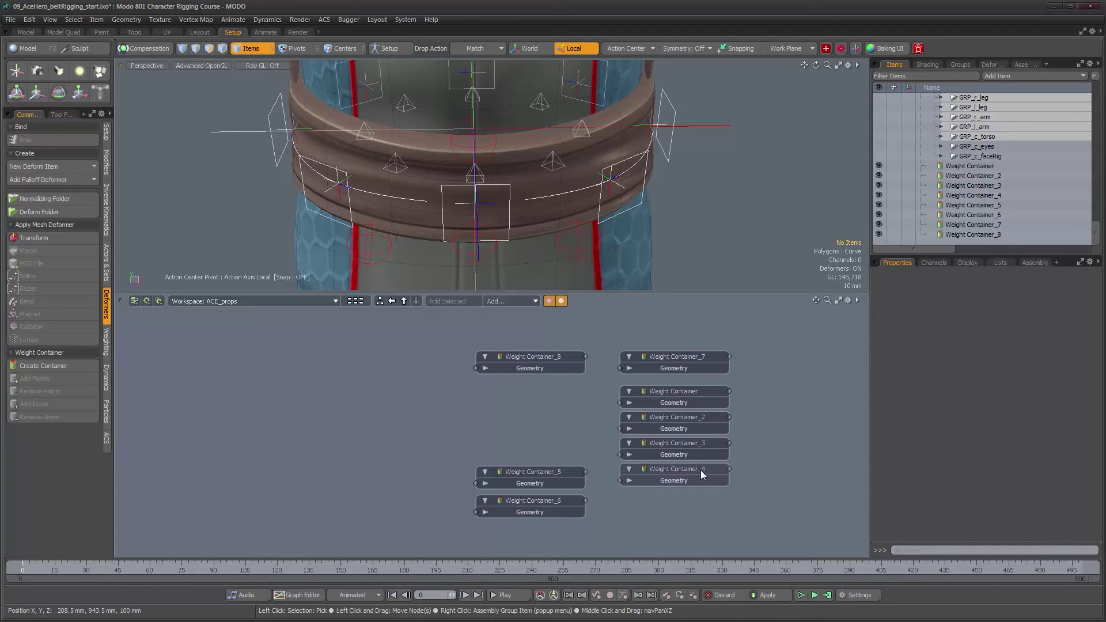
left_click_drag(553, 472, 697, 496)
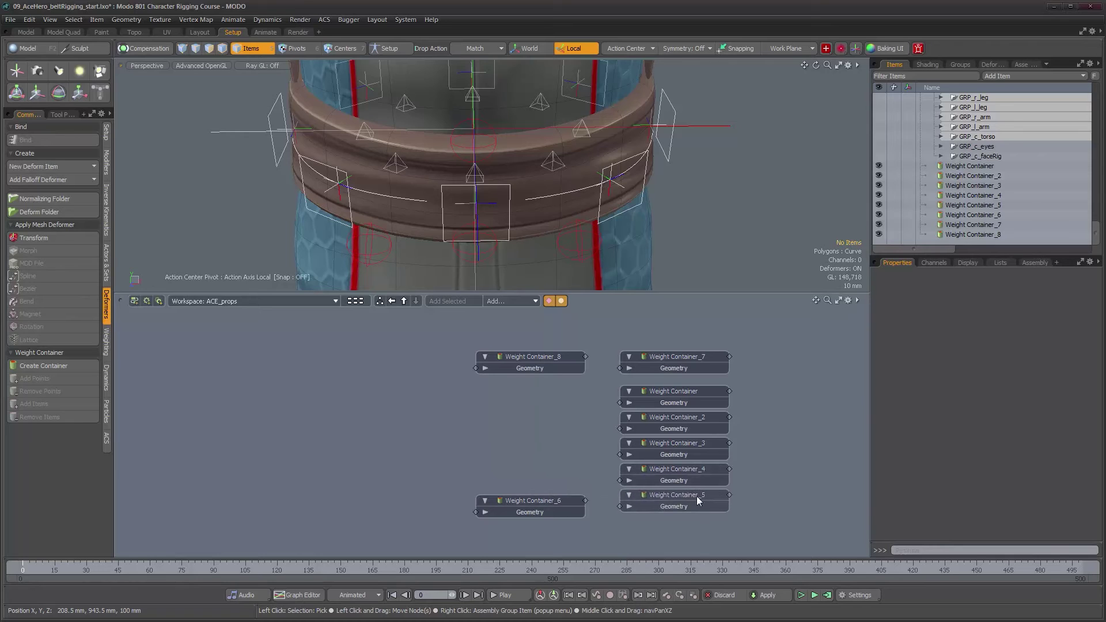
left_click_drag(557, 500, 701, 518)
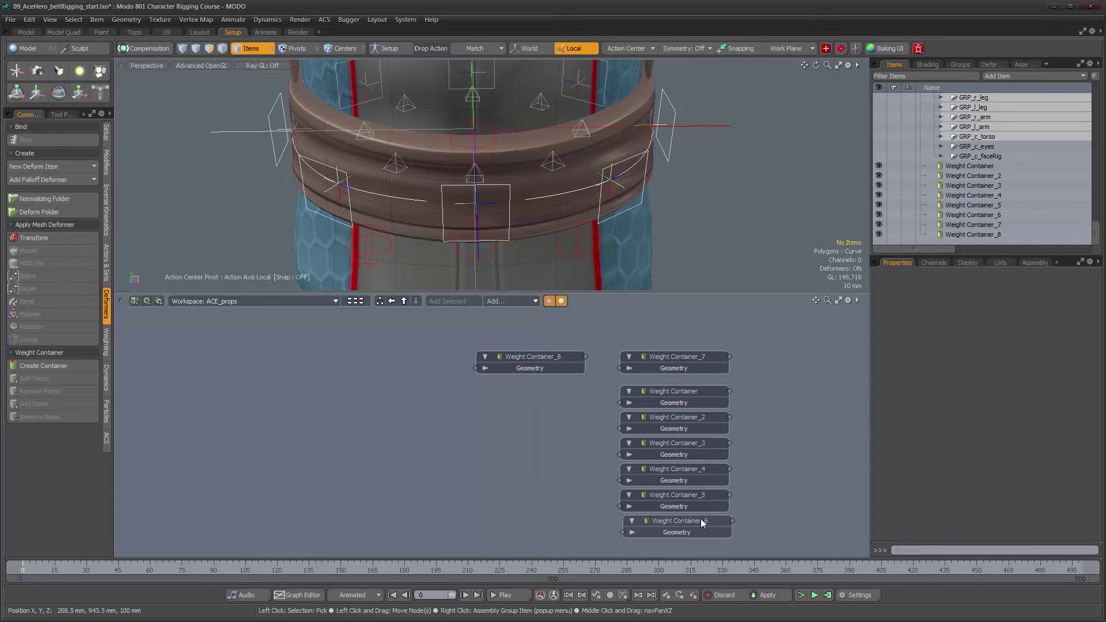
middle_click_drag(701, 522, 695, 495)
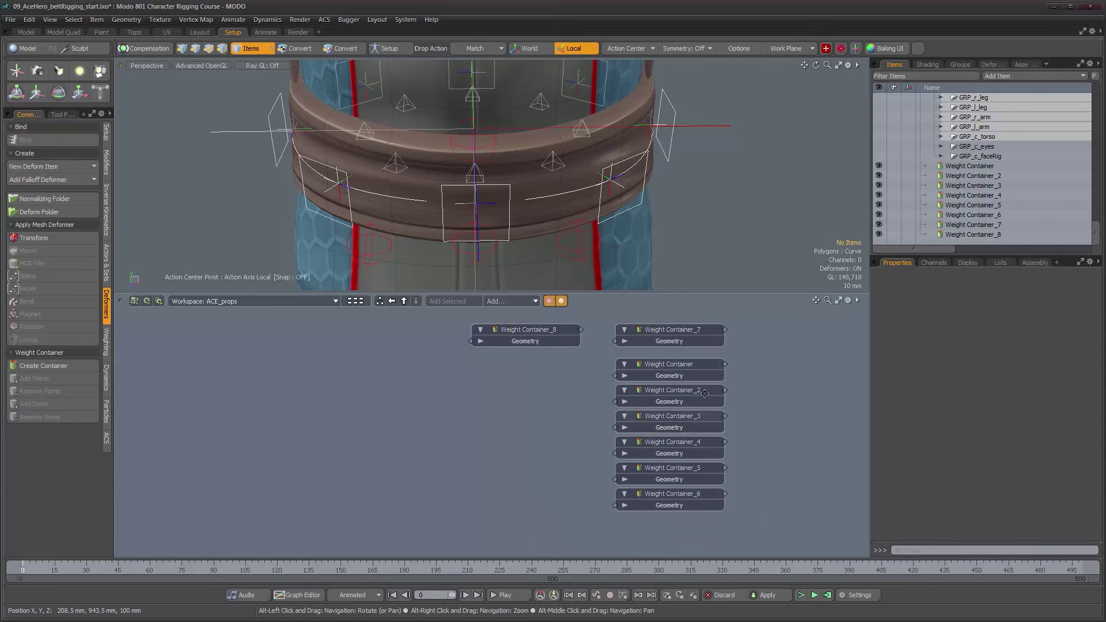
left_click_drag(678, 333, 678, 520)
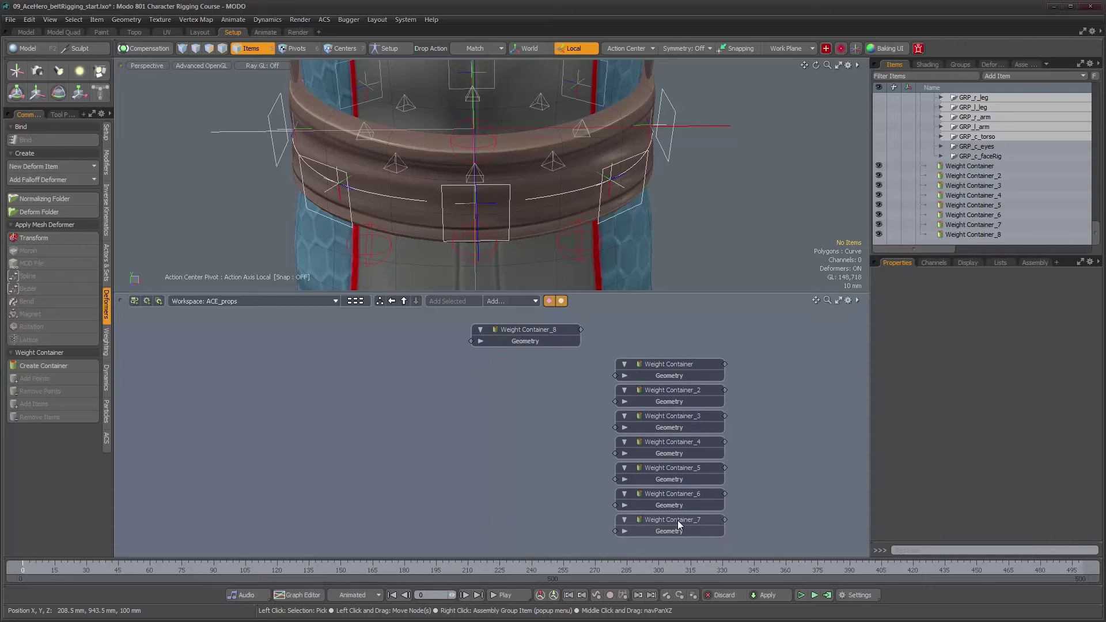
left_click_drag(515, 333, 658, 547)
middle_click_drag(583, 472, 625, 441)
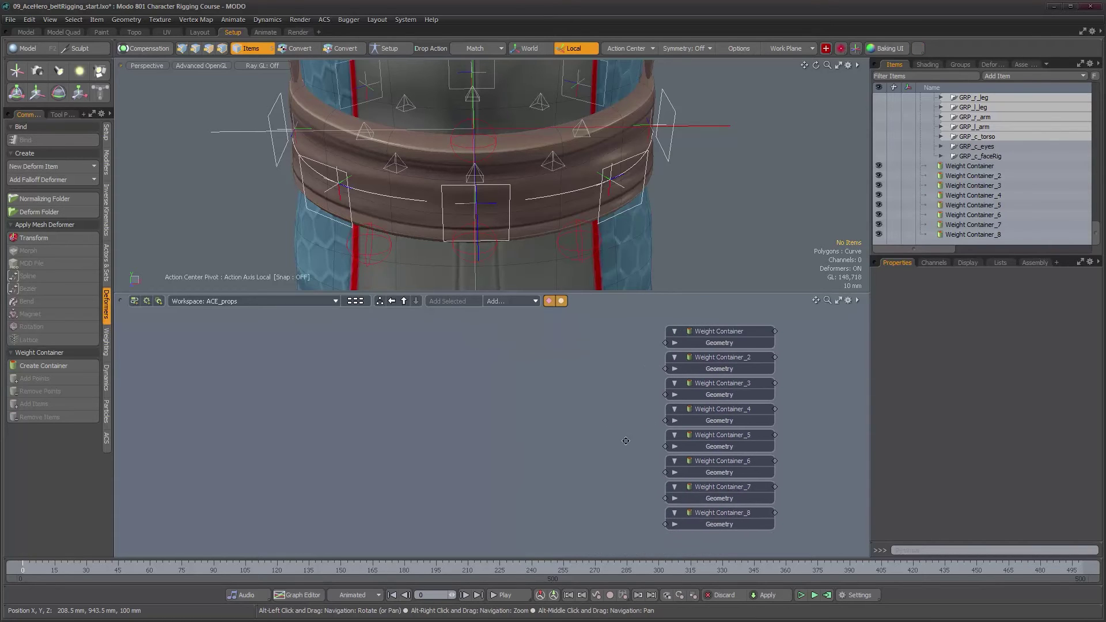
Step: Add CRV_c_beltRiders to the schematic, delete its extra Matrix Compose node and place the curve node beside the weight containers
left_click(554, 196)
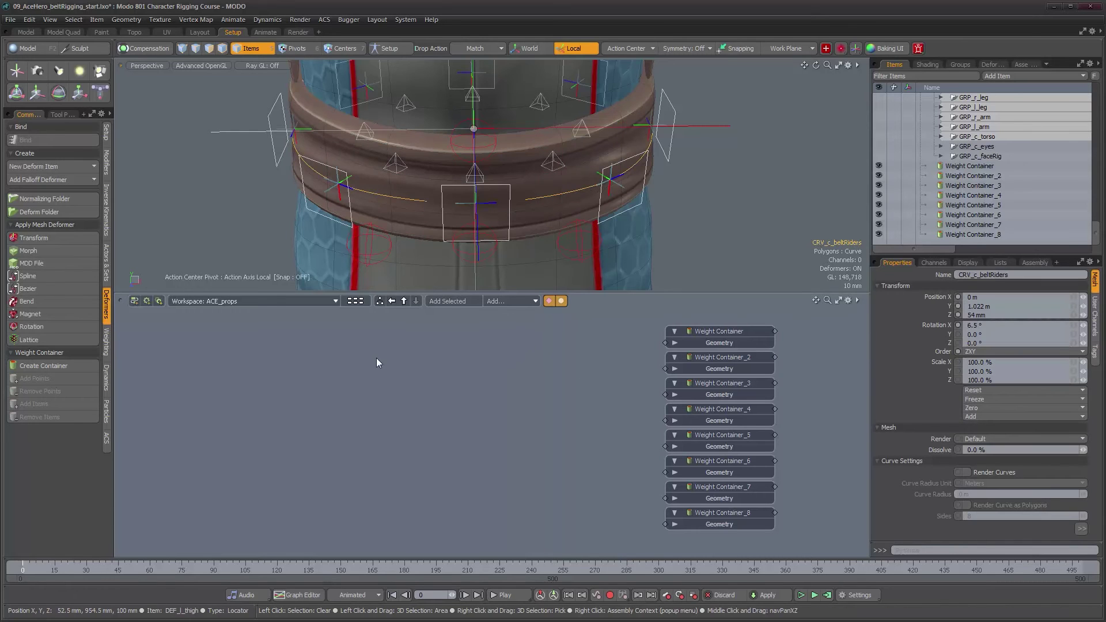
left_click(447, 301)
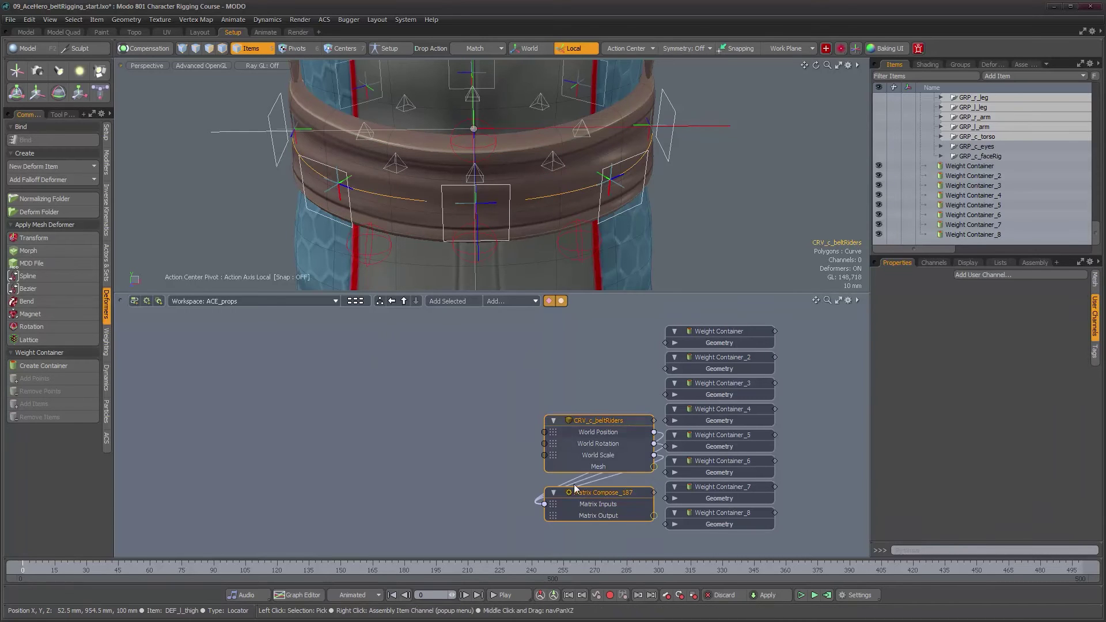
left_click(525, 464)
left_click(586, 494)
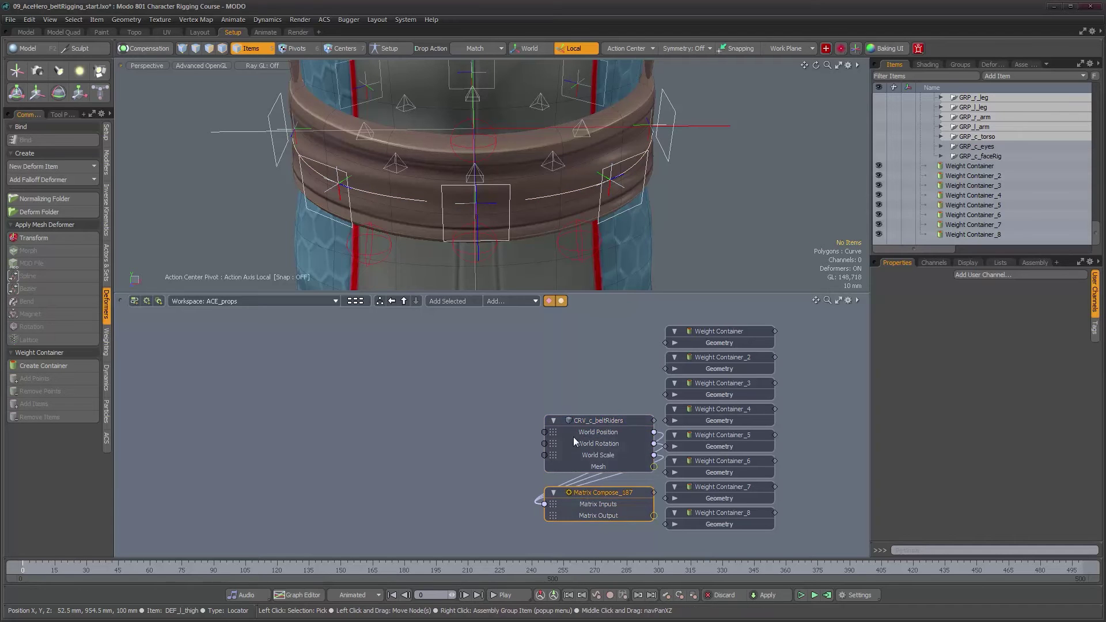
key("Delete")
left_click_drag(591, 422, 444, 362)
Step: Add CRV_c_beltUpVectors to the schematic, place its node under CRV_c_beltRiders and delete its extra Matrix Compose node
left_click_drag(530, 171, 518, 184, "alt")
scroll(1028, 181, "up", 4)
scroll(1029, 181, "down", 2)
scroll(1029, 181, "up", 7)
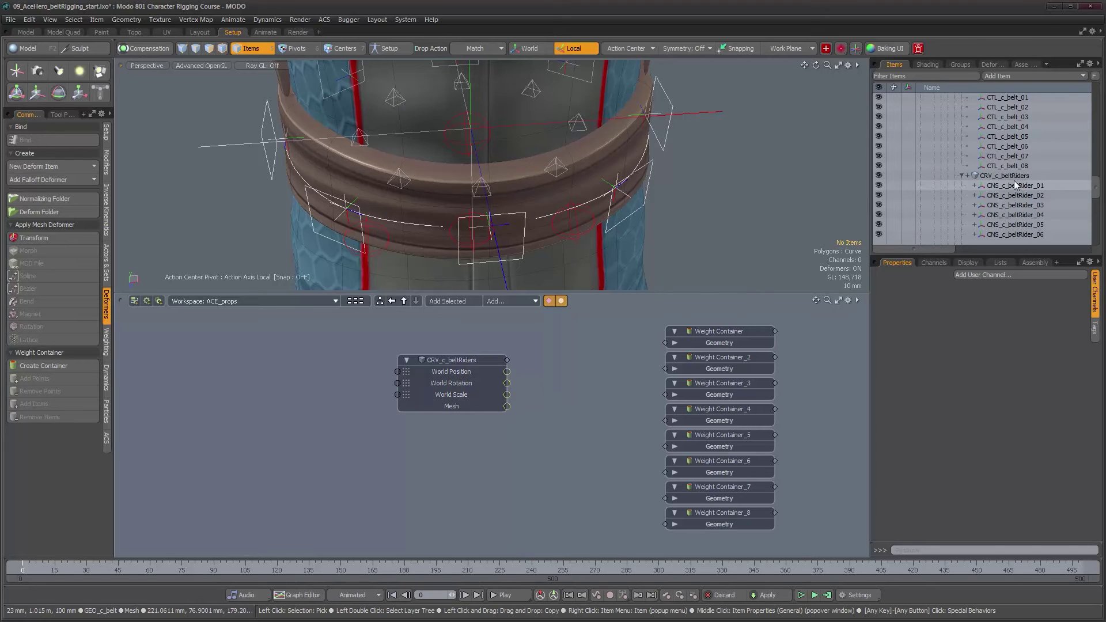
left_click(1009, 176)
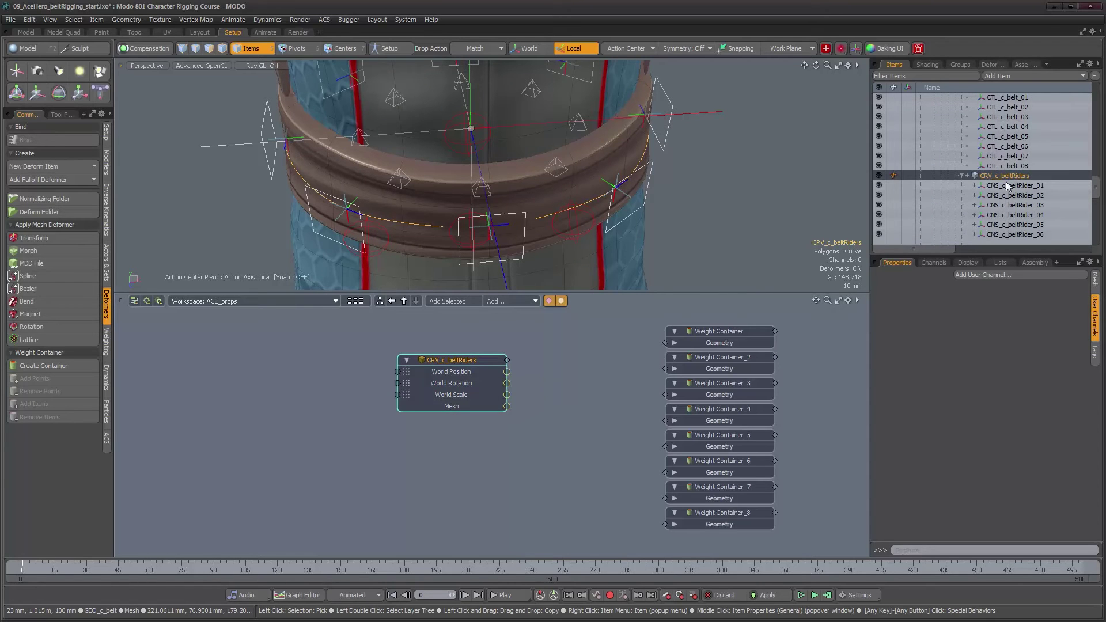
scroll(1006, 181, "up", 2)
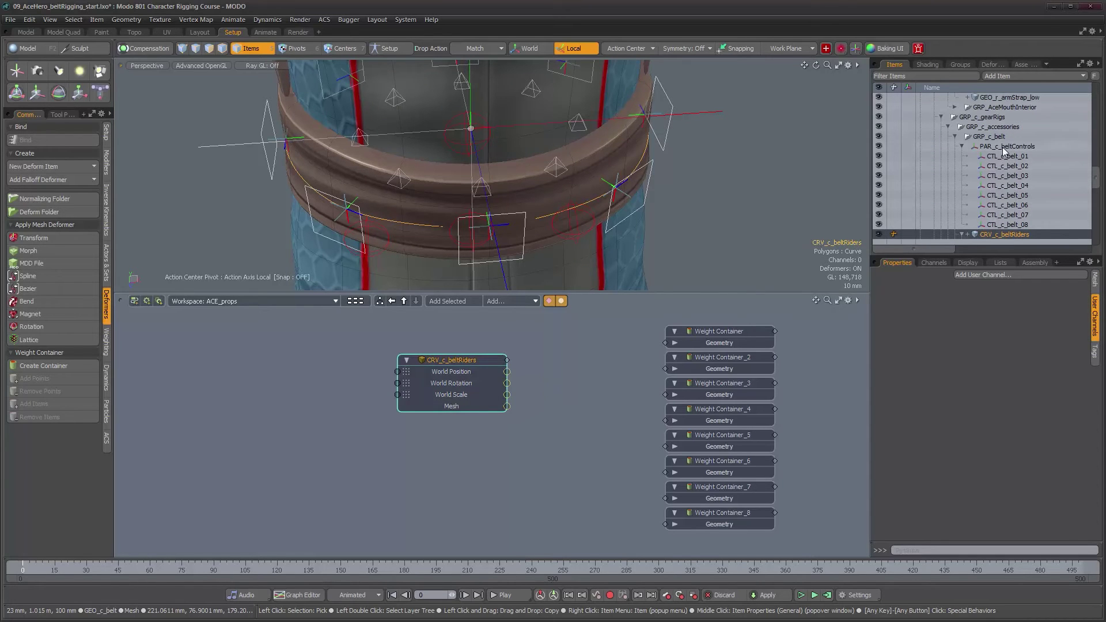
scroll(1007, 195, "down", 4)
left_click(996, 206)
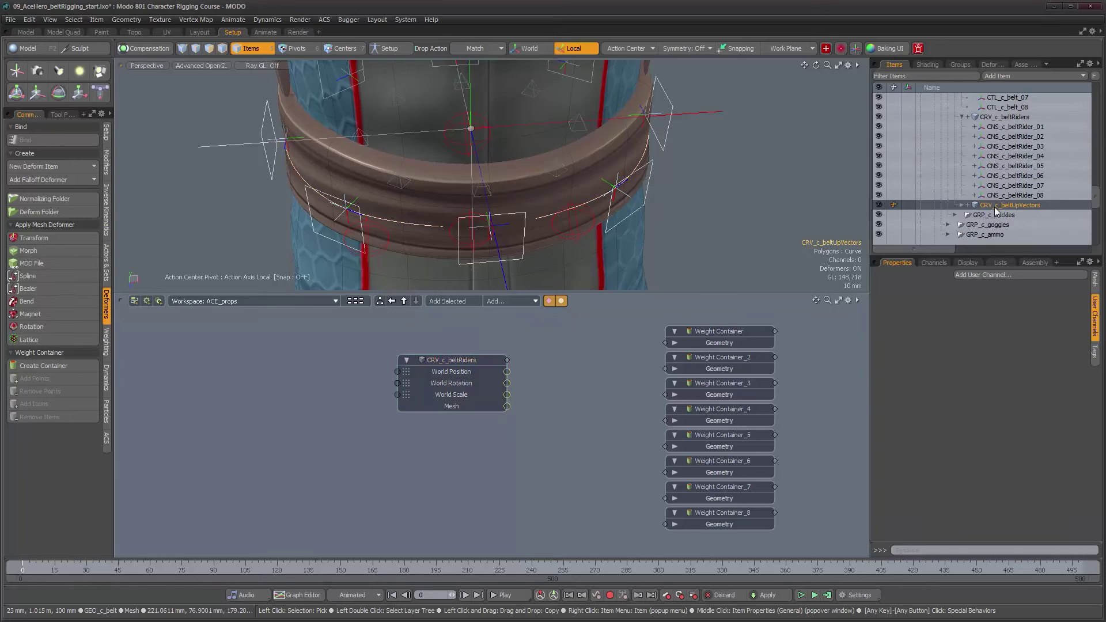
left_click(448, 301)
left_click_drag(573, 399, 430, 421)
left_click(537, 468)
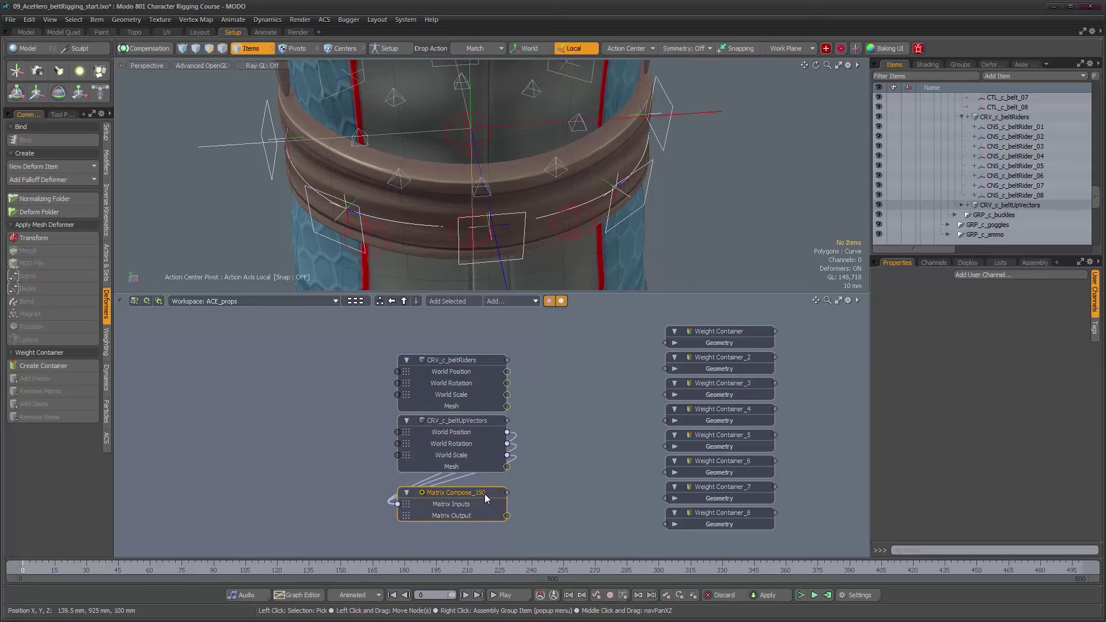
key("Delete")
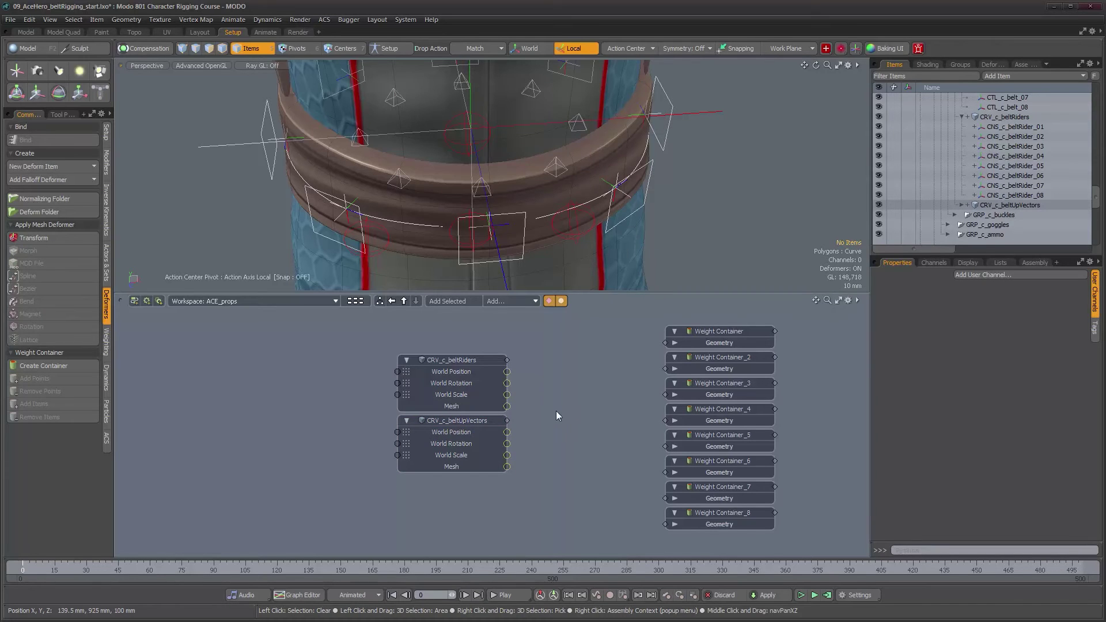
Step: Connect CRV_c_beltRiders and CRV_c_beltUpVectors to the Geometry input of all eight weight containers
left_click_drag(567, 400, 460, 404, "alt")
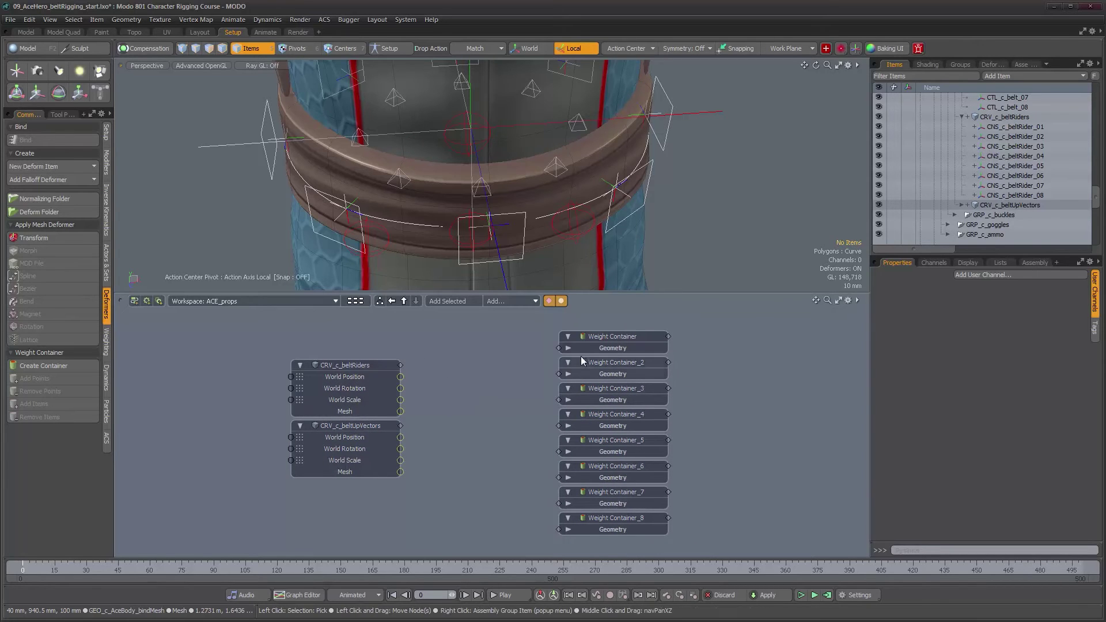
left_click(611, 350)
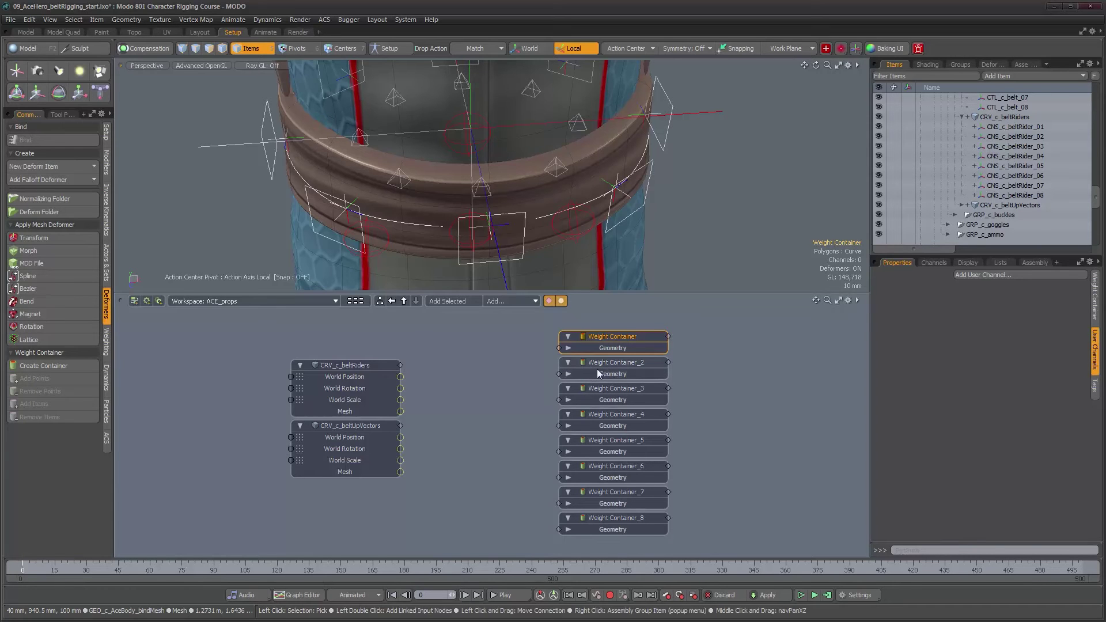
left_click(591, 364, "shift")
left_click_drag(559, 373, 519, 380)
left_click_drag(679, 540, 401, 365)
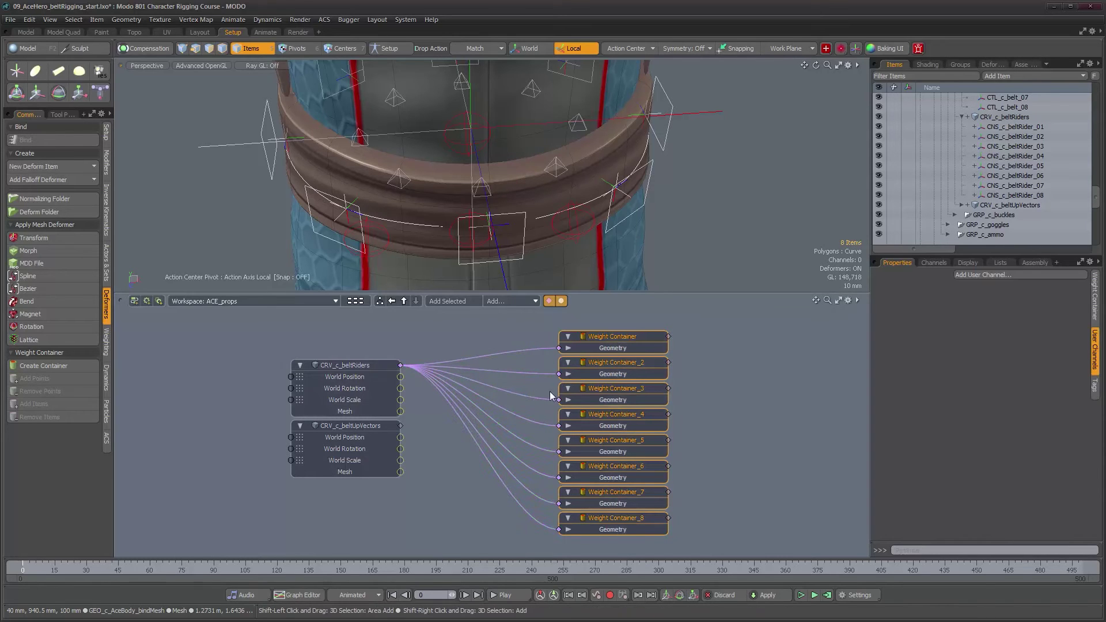
left_click_drag(559, 348, 428, 462, "shift")
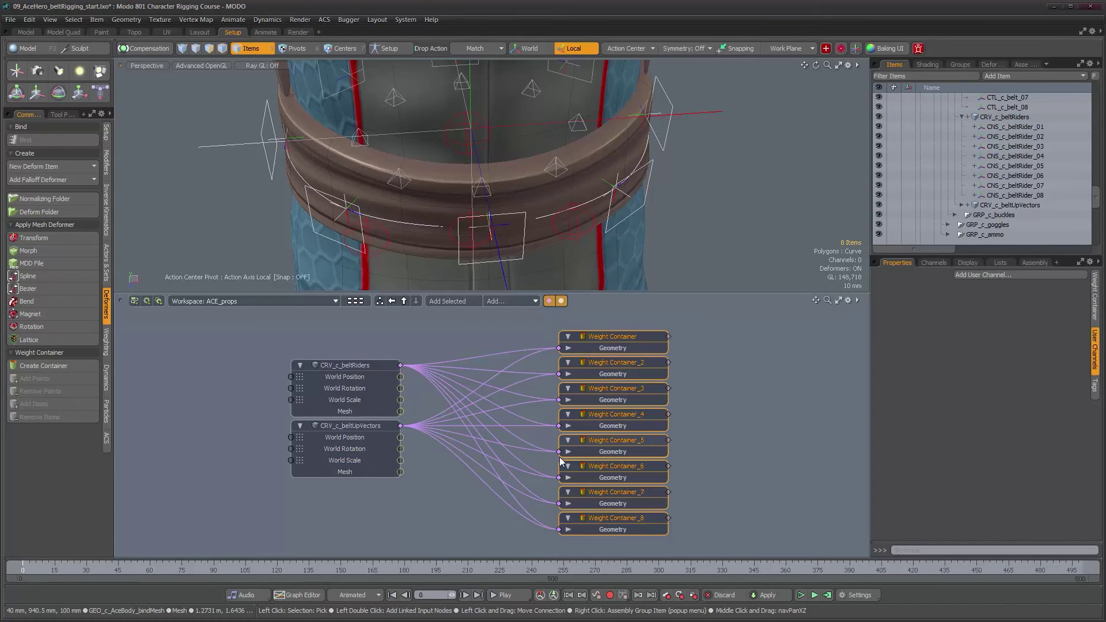
Step: Show the viewport in wireframe and select only CRV_c_beltRiders and CRV_c_beltUpVectors for vertex selection
left_click_drag(472, 190, 514, 199, "alt")
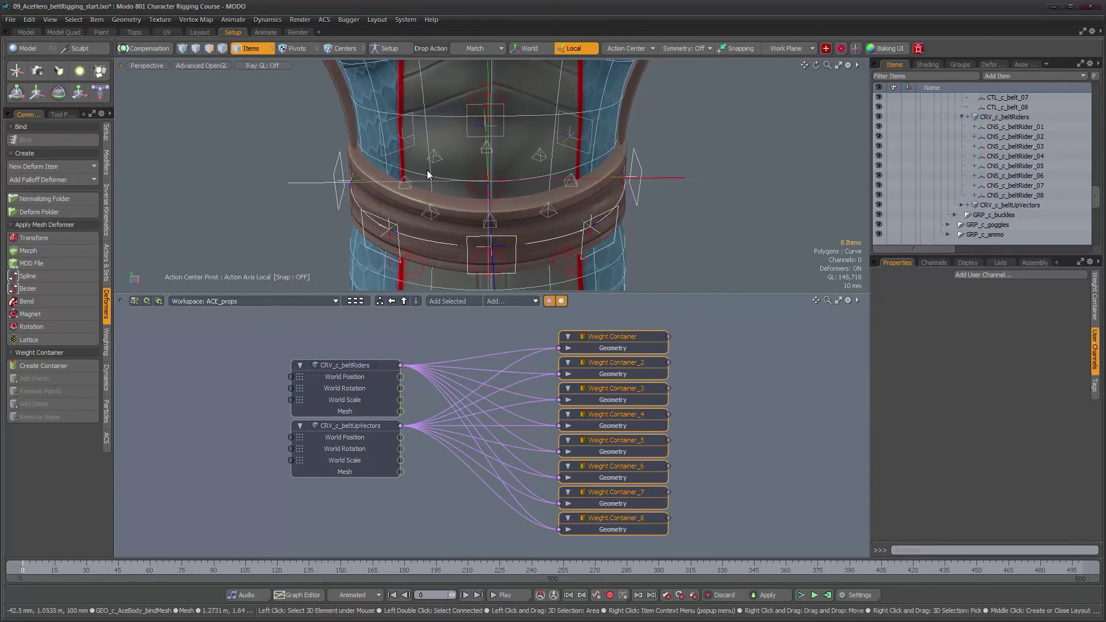
key("KP_2")
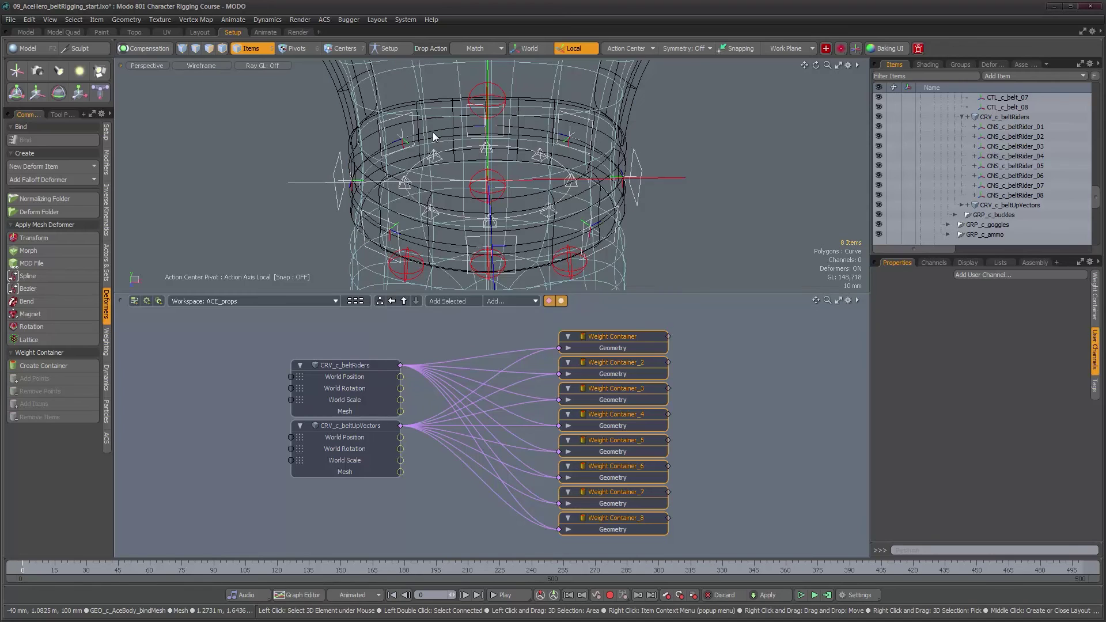
scroll(998, 143, "up", 3)
scroll(994, 161, "down", 3)
left_click(987, 176)
scroll(993, 196, "down", 2)
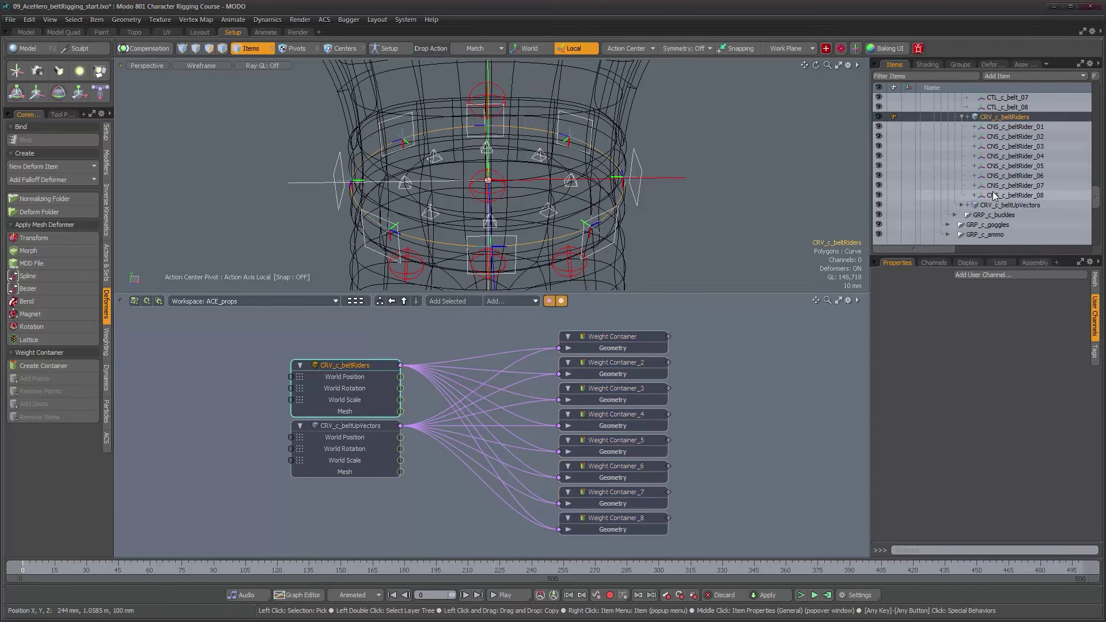
left_click(994, 206, "shift")
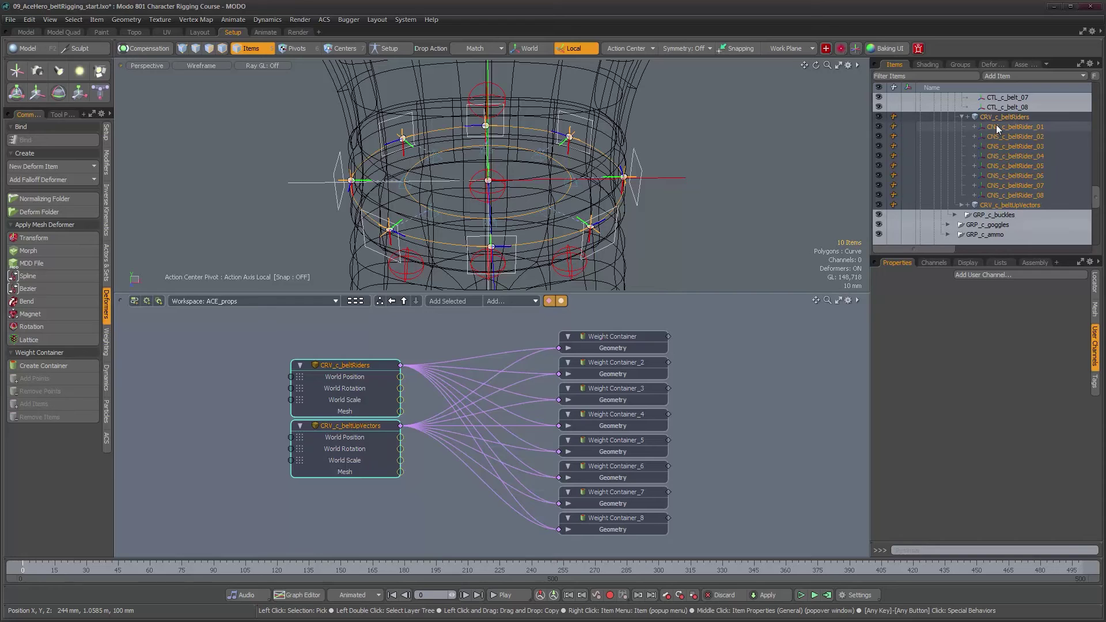
left_click(997, 118)
left_click(999, 206, "ctrl")
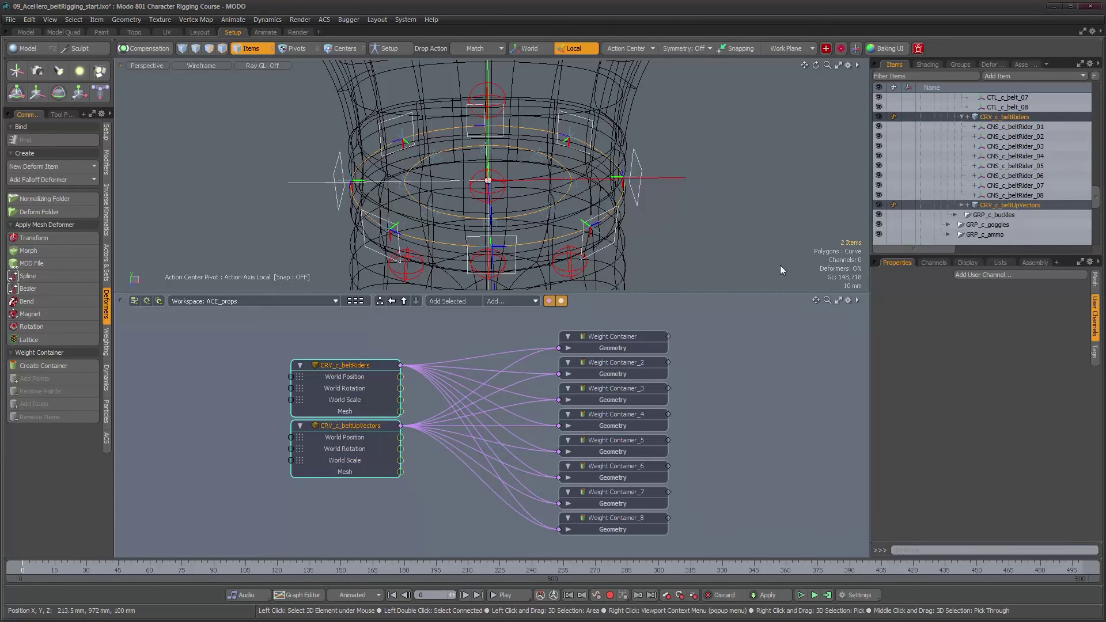
key("1")
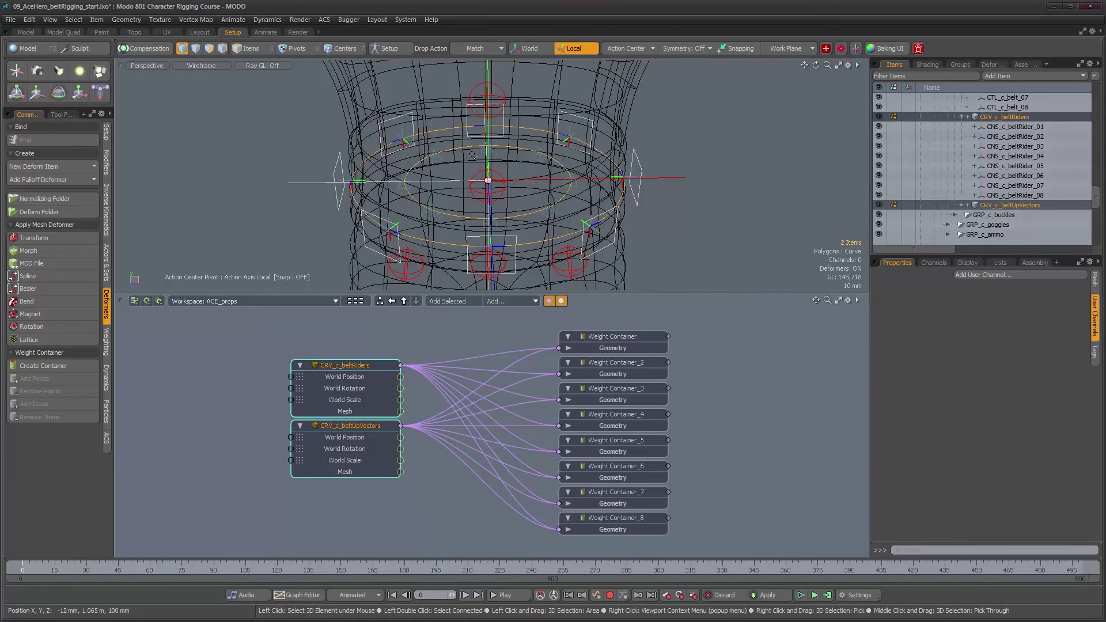
Step: Add the back-centre rider and up-vector points to Weight Container, and the back-left pair to Weight Container_2
left_click_drag(471, 154, 504, 159, "alt")
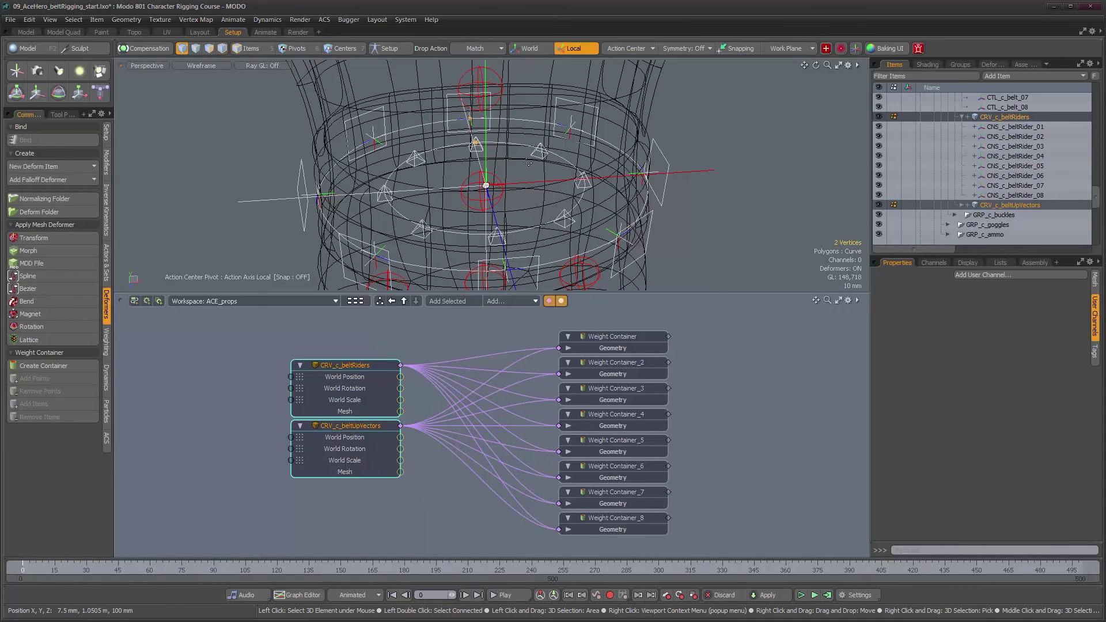
left_click(621, 336)
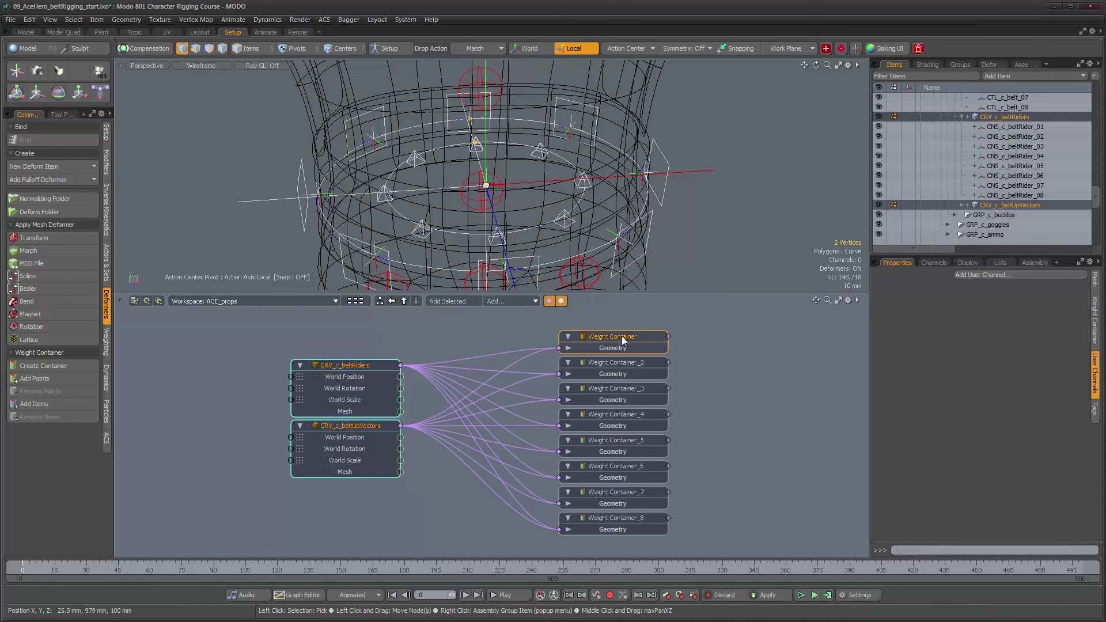
left_click(43, 378)
left_click(604, 359)
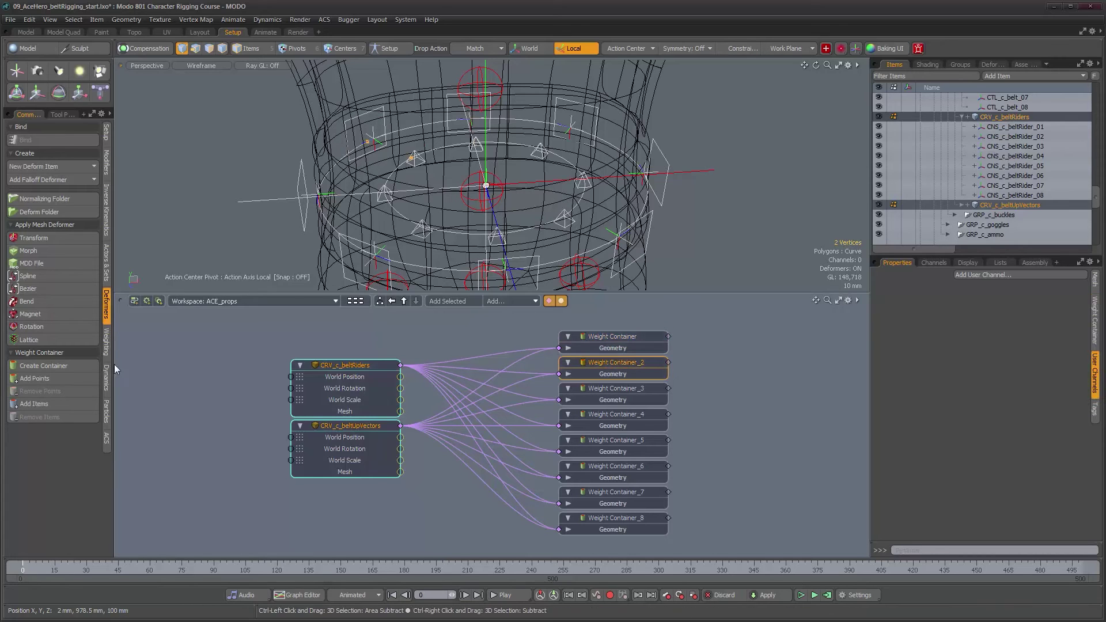
left_click(59, 377)
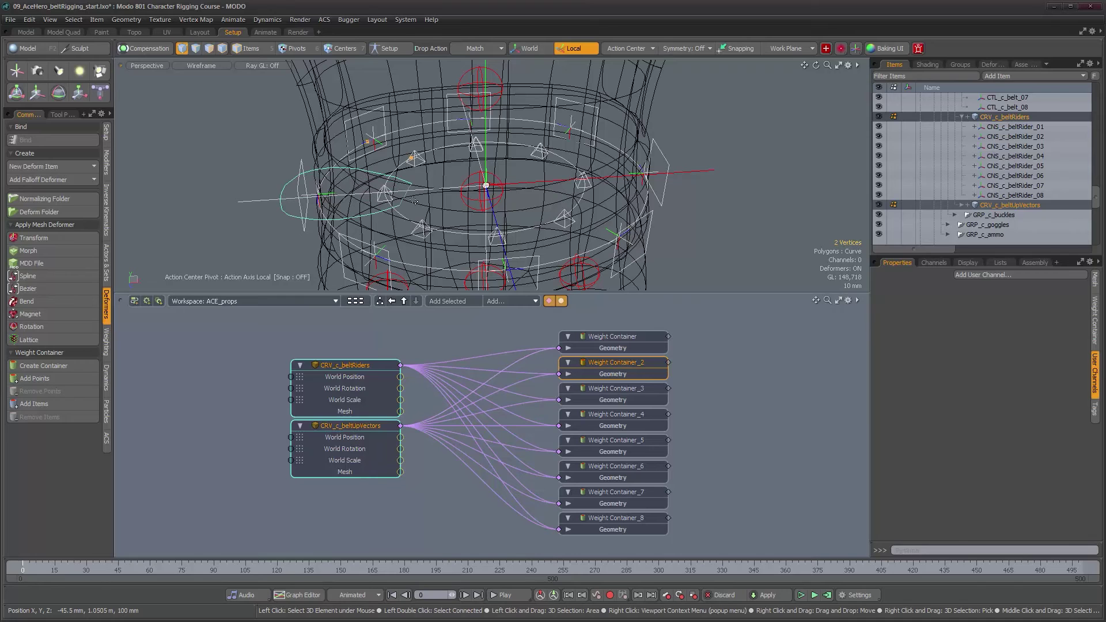
left_click(621, 361, "ctrl")
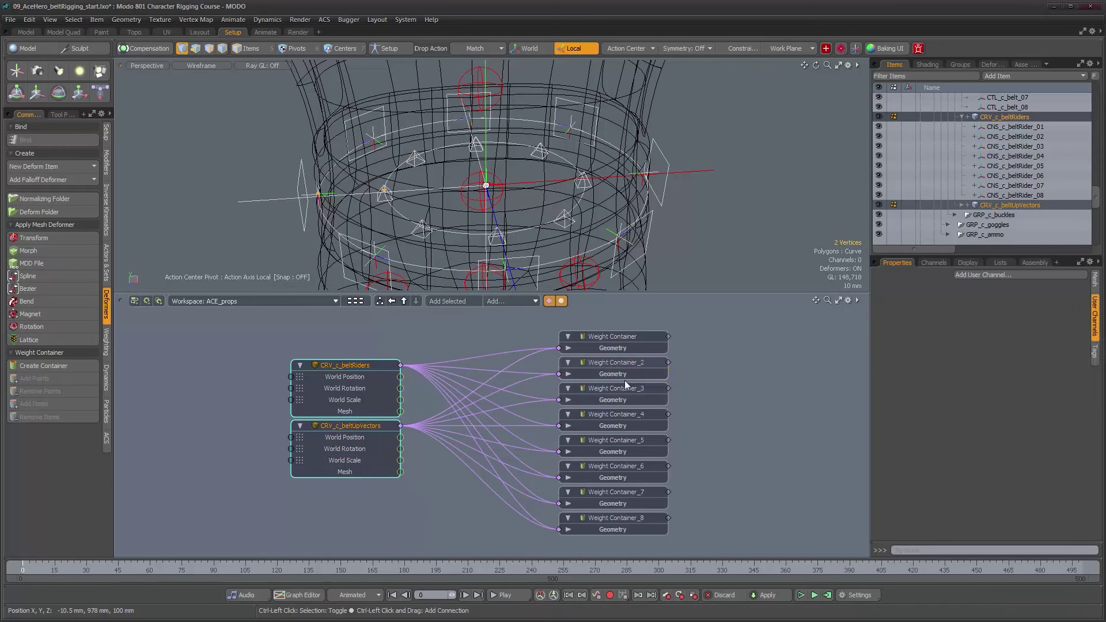
Step: Add the left-side pair of curve points to Weight Container_3 and the front-left pair to Weight Container_4
left_click(625, 388)
left_click(63, 380)
left_click_drag(441, 209, 440, 162, "alt+shift")
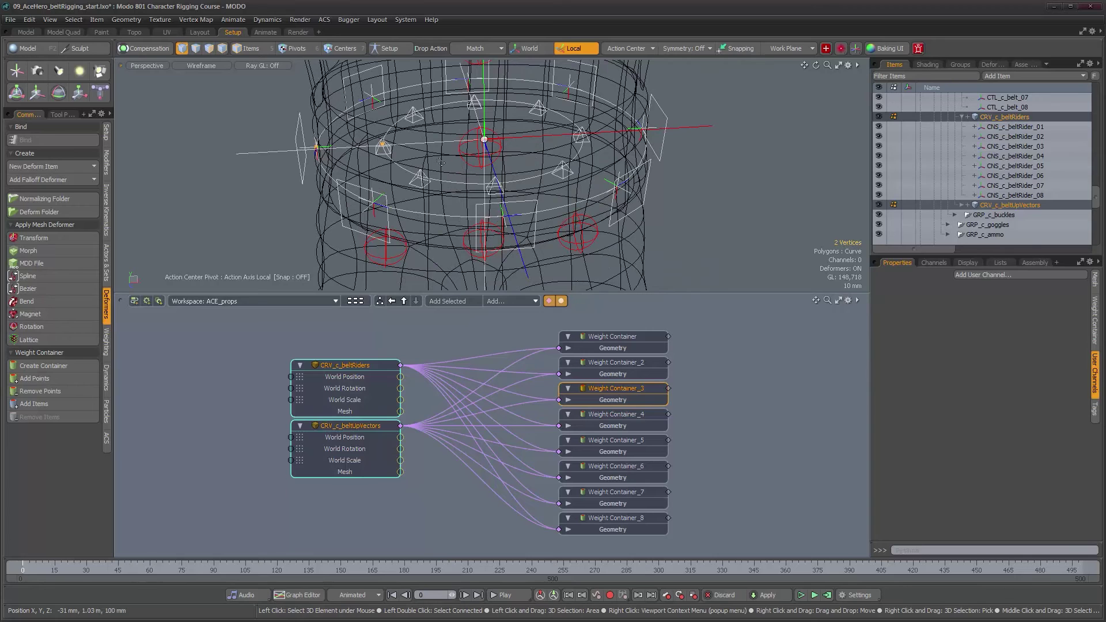
left_click(608, 388, "ctrl")
left_click(613, 415)
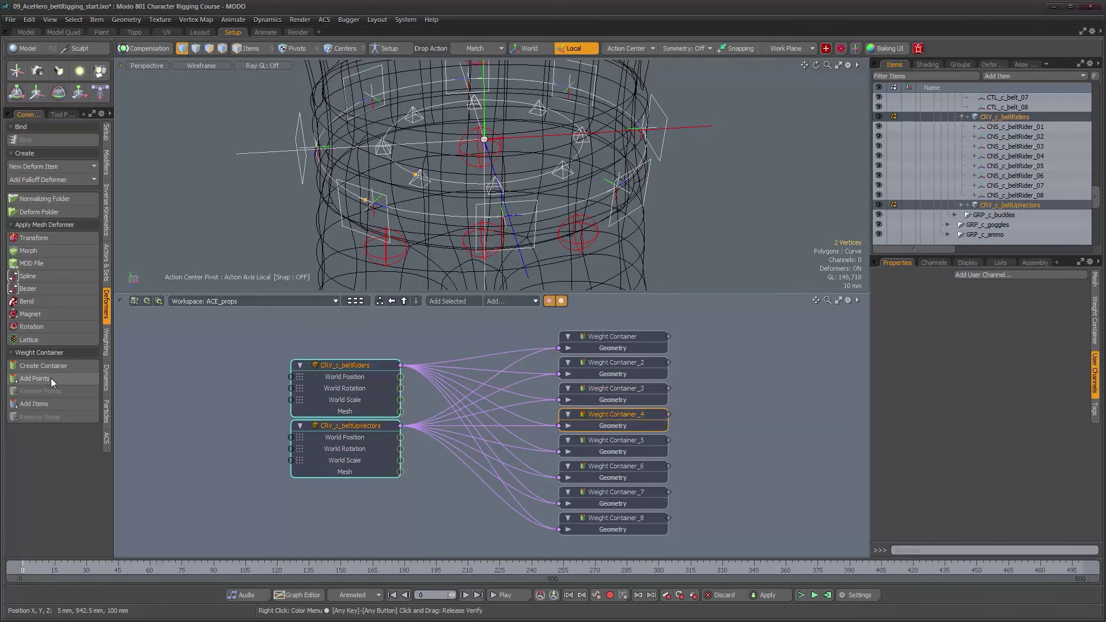
left_click(90, 378)
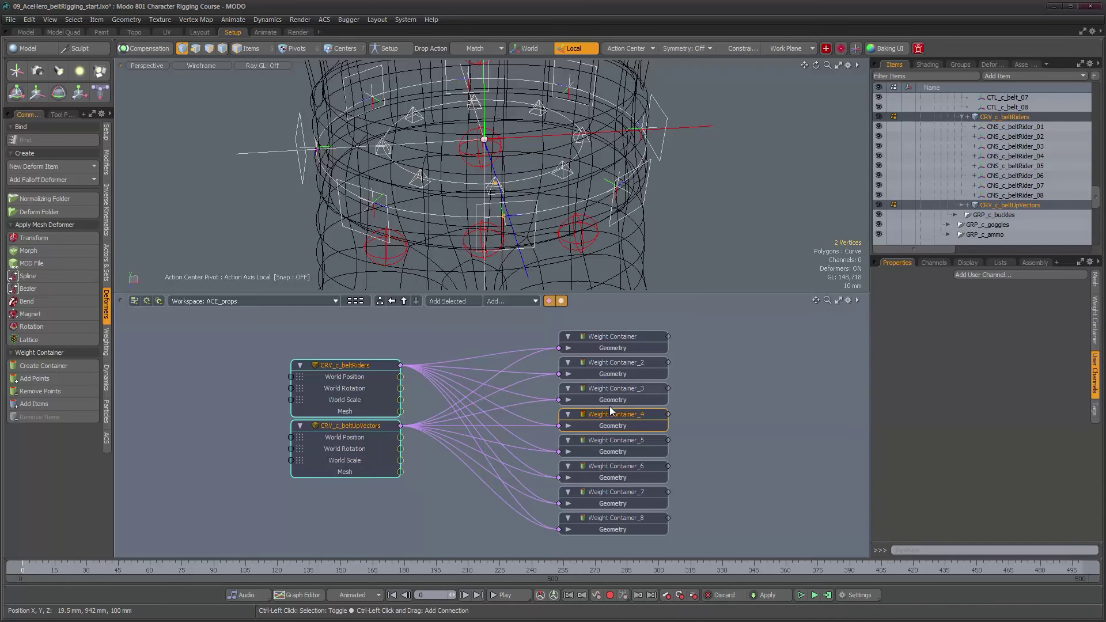
Step: Add the front-centre pair of curve points to Weight Container_5 and the front-right pair to Weight Container_6
left_click(611, 442)
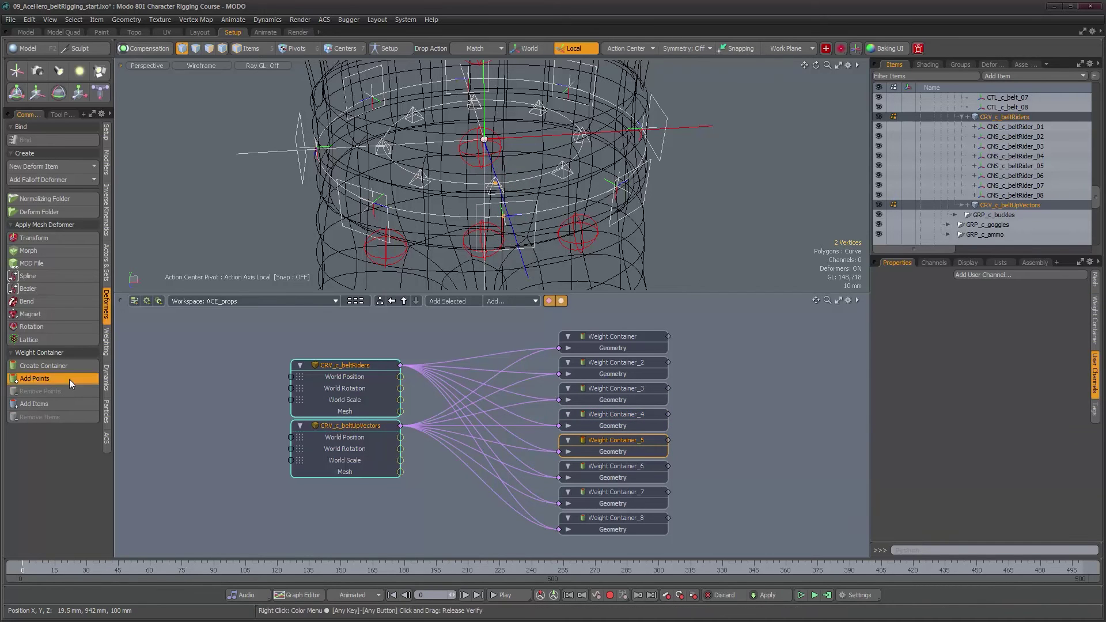
right_click_drag(556, 190, 641, 217)
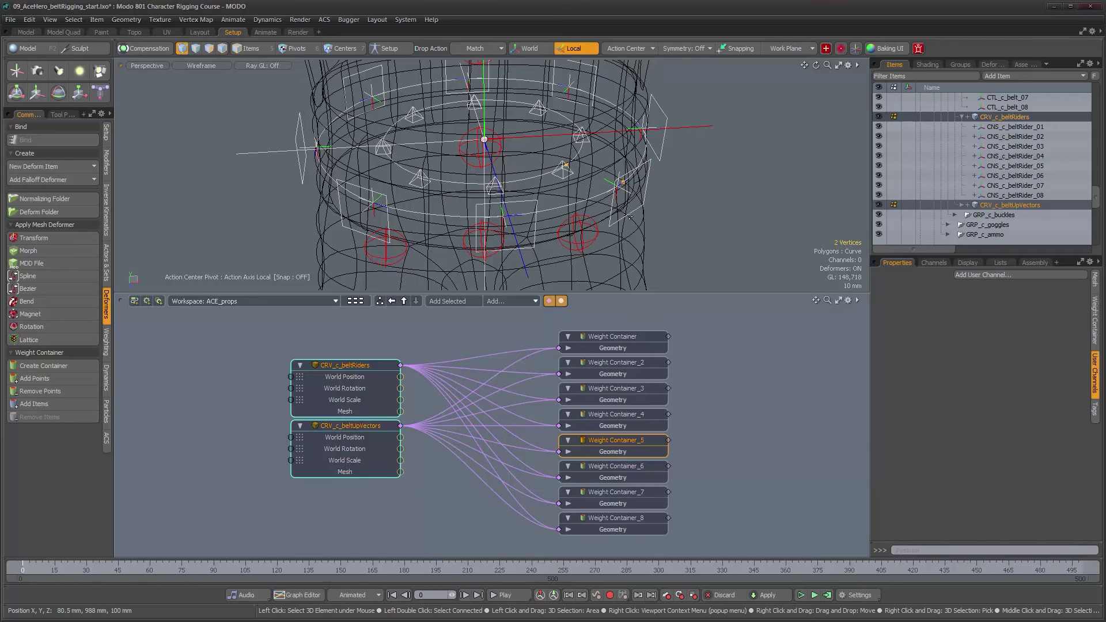
left_click(634, 442, "ctrl")
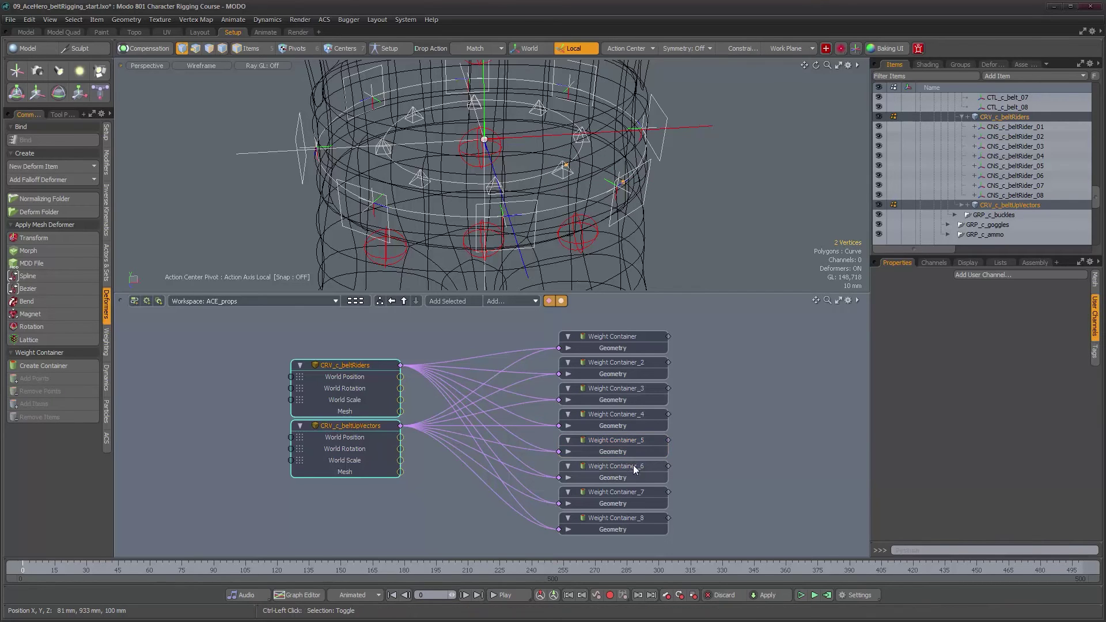
left_click(633, 465)
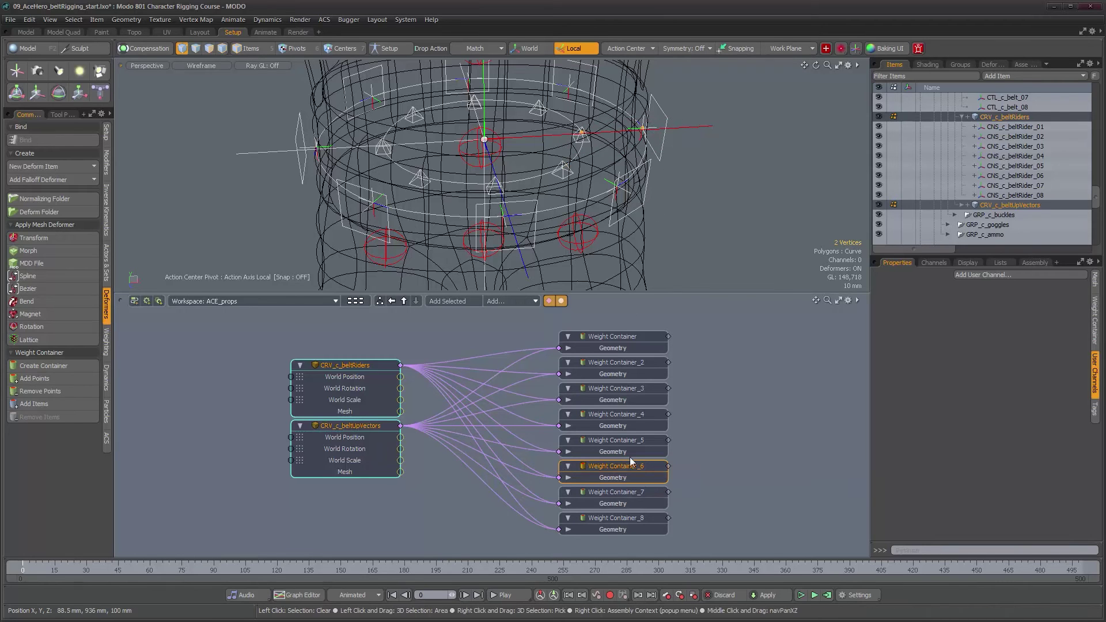
Step: Add the right-side curve points to Weight Container_7 and the back-right pair to Weight Container_8, then return to item selection
left_click(634, 493)
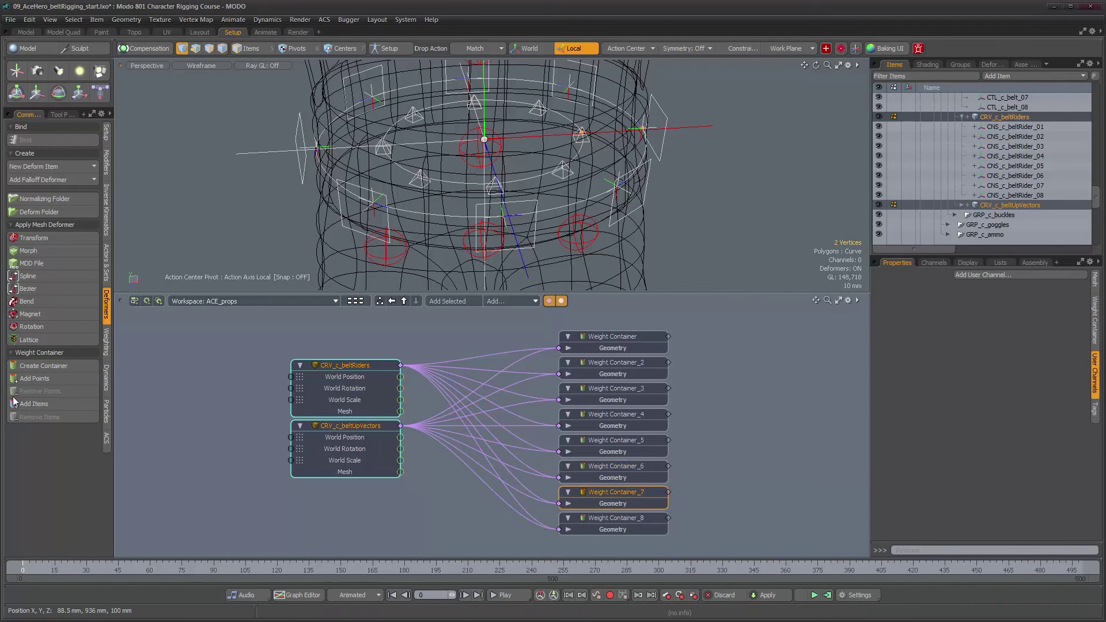
left_click_drag(591, 69, 589, 95, "alt+shift")
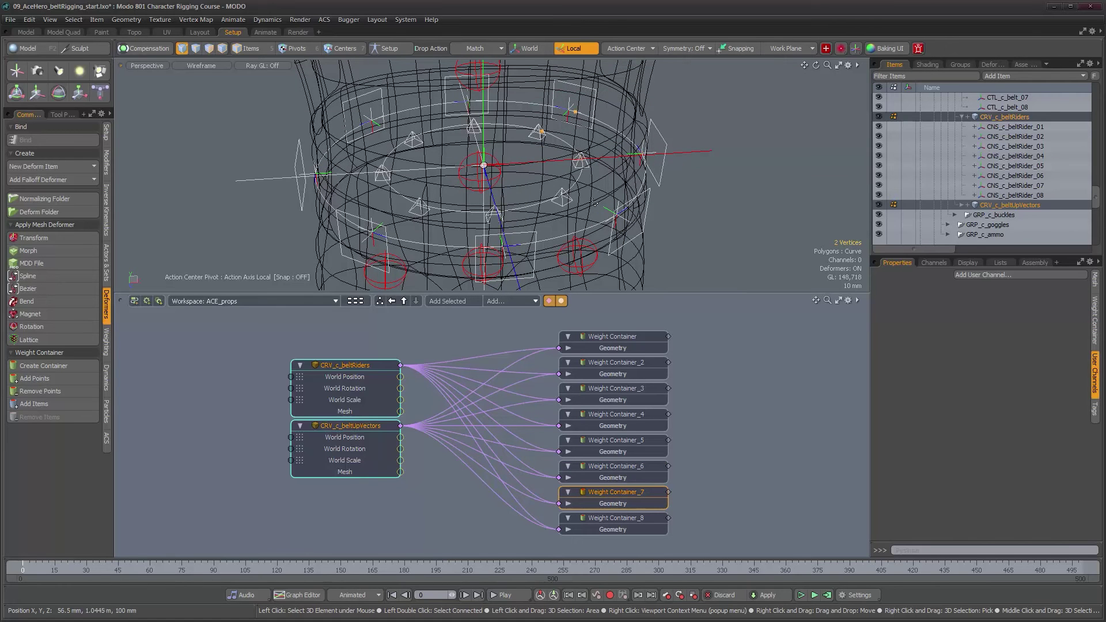
left_click(635, 515)
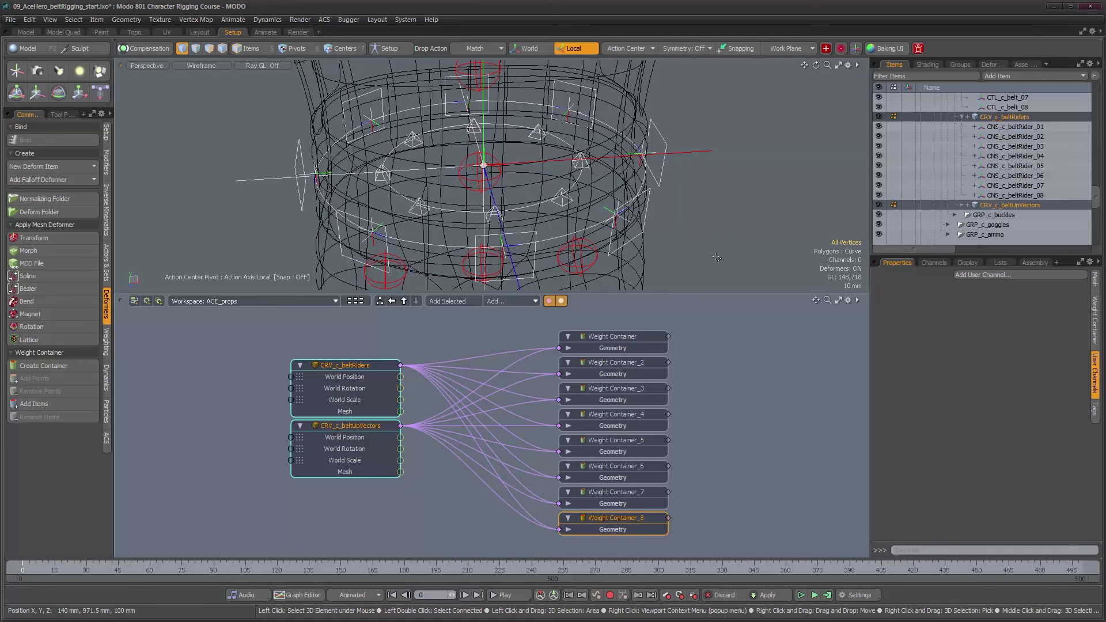
key("5")
Step: Collapse the CRV_c_beltRiders and CRV_c_beltUpVectors nodes in the schematic
left_click_drag(617, 212, 622, 255, "alt")
scroll(601, 441, "down", 3)
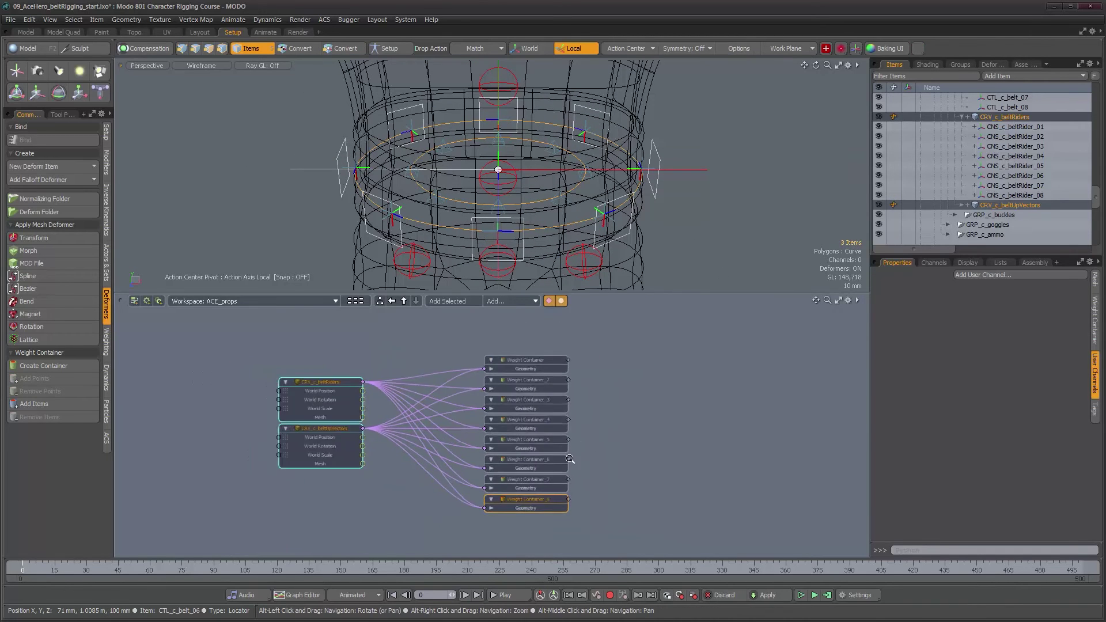
middle_click_drag(601, 441, 500, 441)
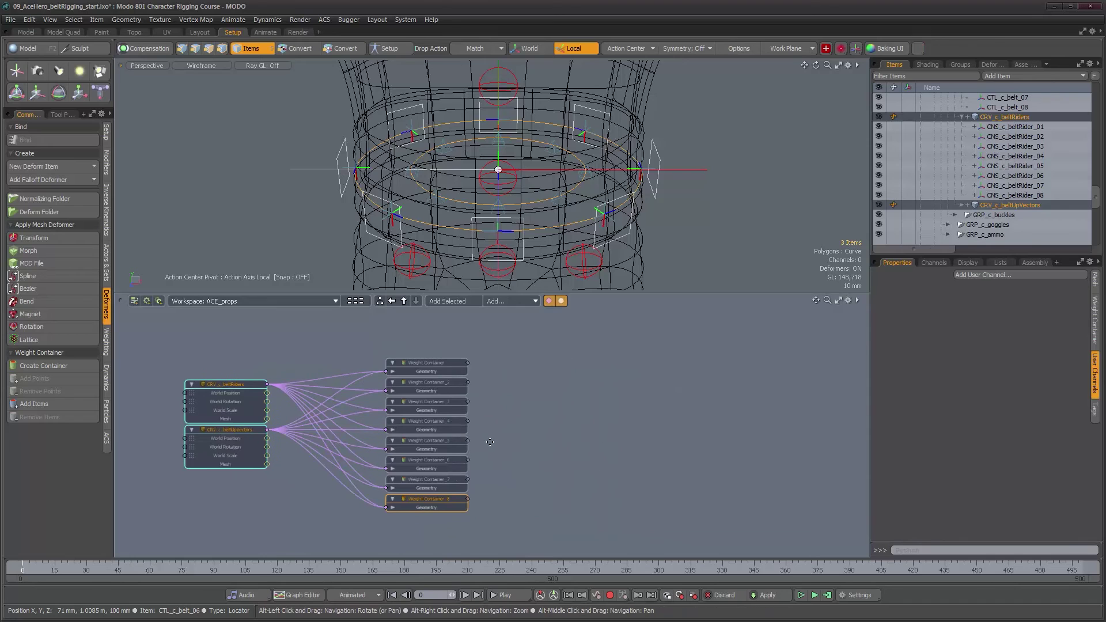
left_click(191, 431)
left_click(190, 385)
right_click_drag(507, 415, 528, 411, "alt")
left_click_drag(519, 411, 517, 408, "alt")
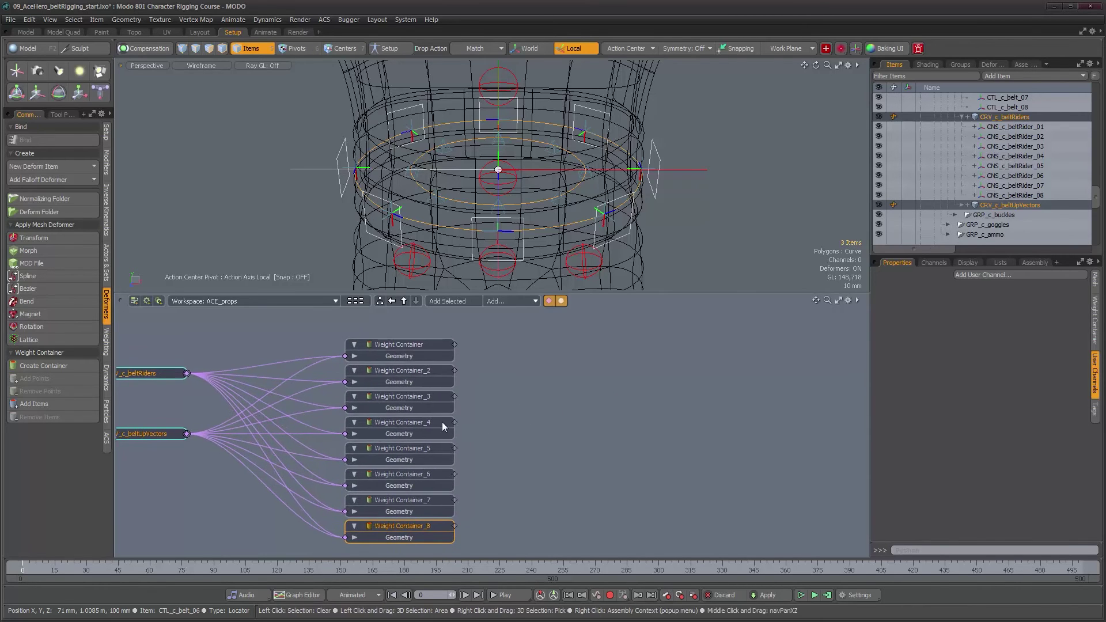
Step: Add a General Influence fed by Weight Container and place its node above and beside the container column
left_click(390, 345)
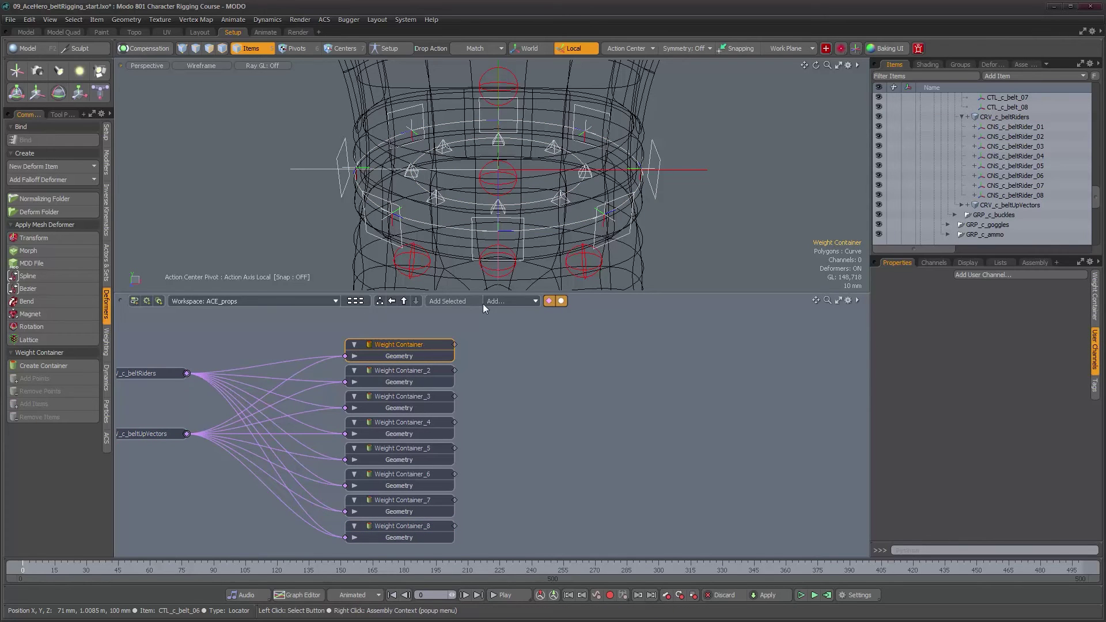
left_click(510, 301)
mouse_move(506, 337)
left_click(587, 338)
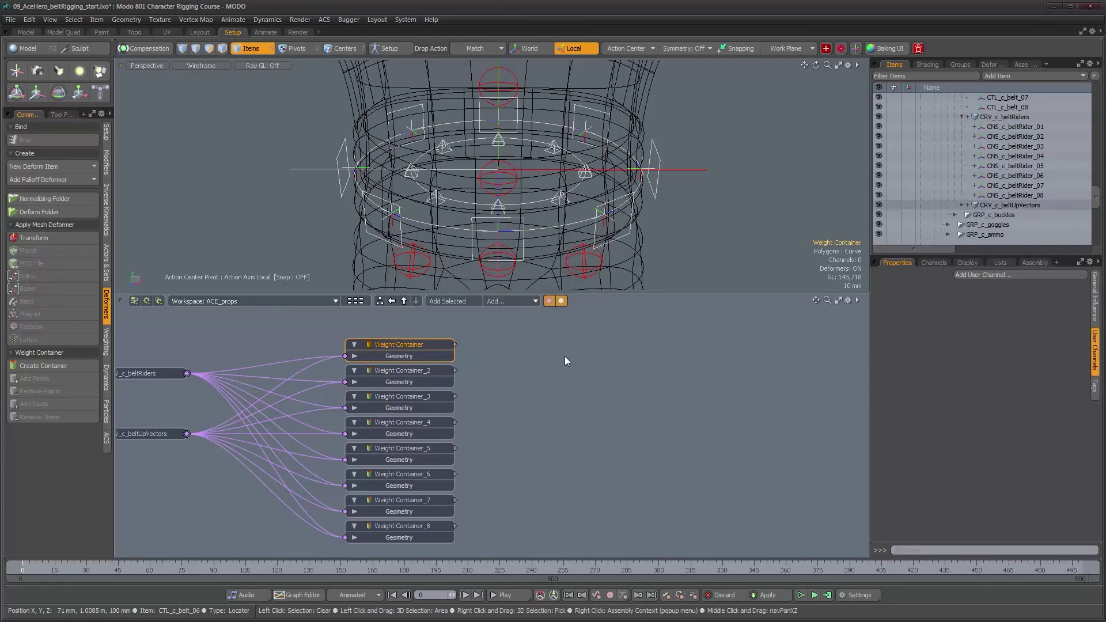
left_click_drag(593, 410, 546, 322)
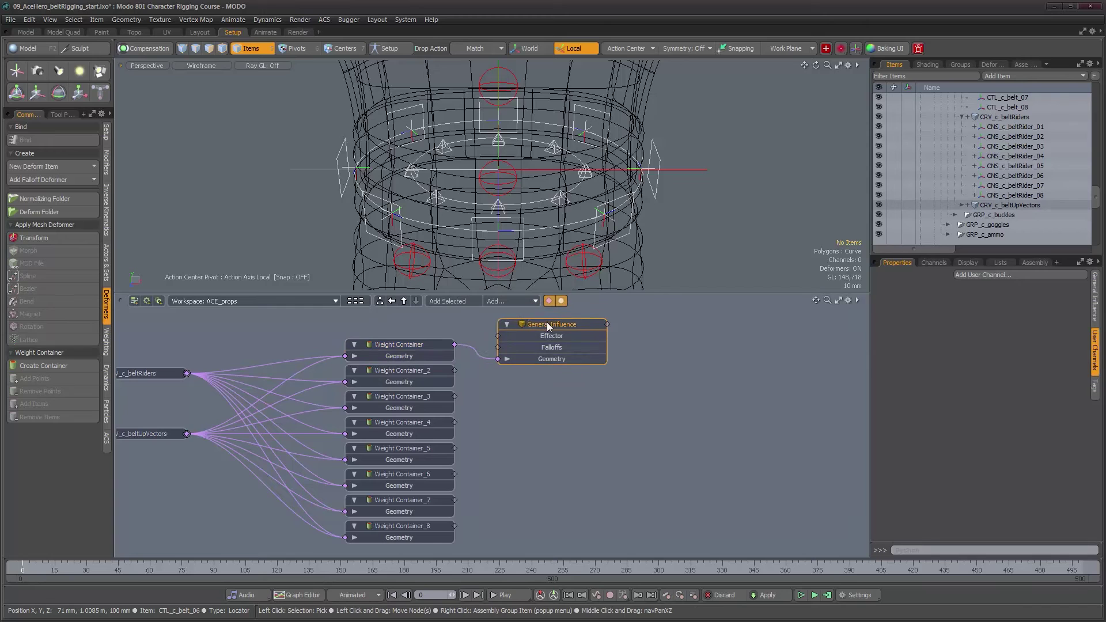
left_click(427, 375)
middle_click_drag(563, 324, 573, 369)
left_click_drag(573, 369, 588, 310)
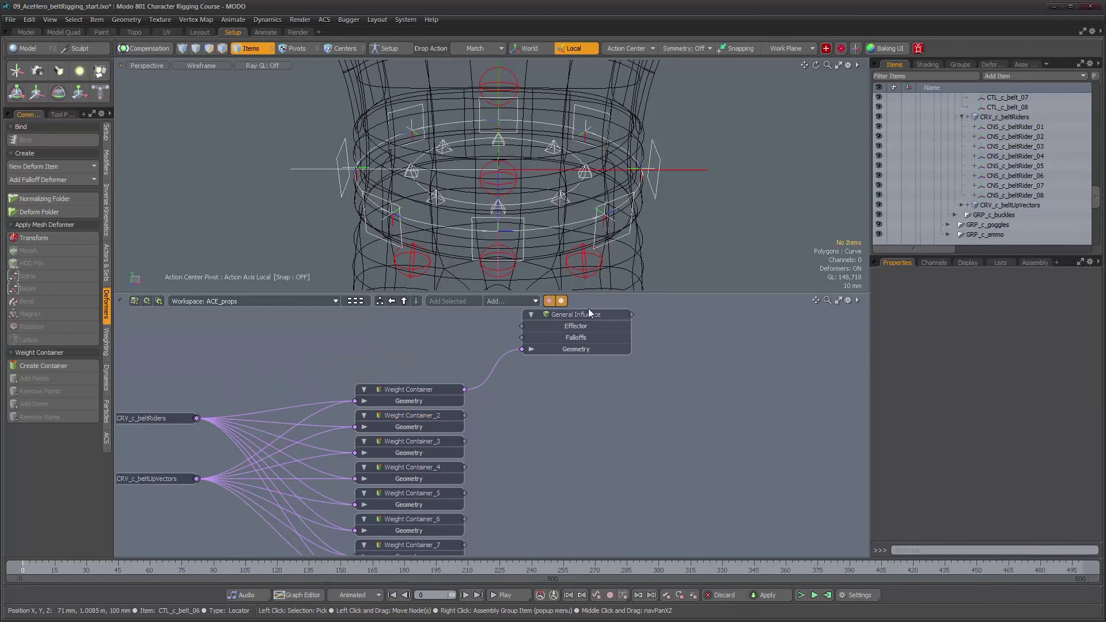
Step: Add a General Influence for Weight Container_2 and place its node directly below the first influence
left_click(441, 410)
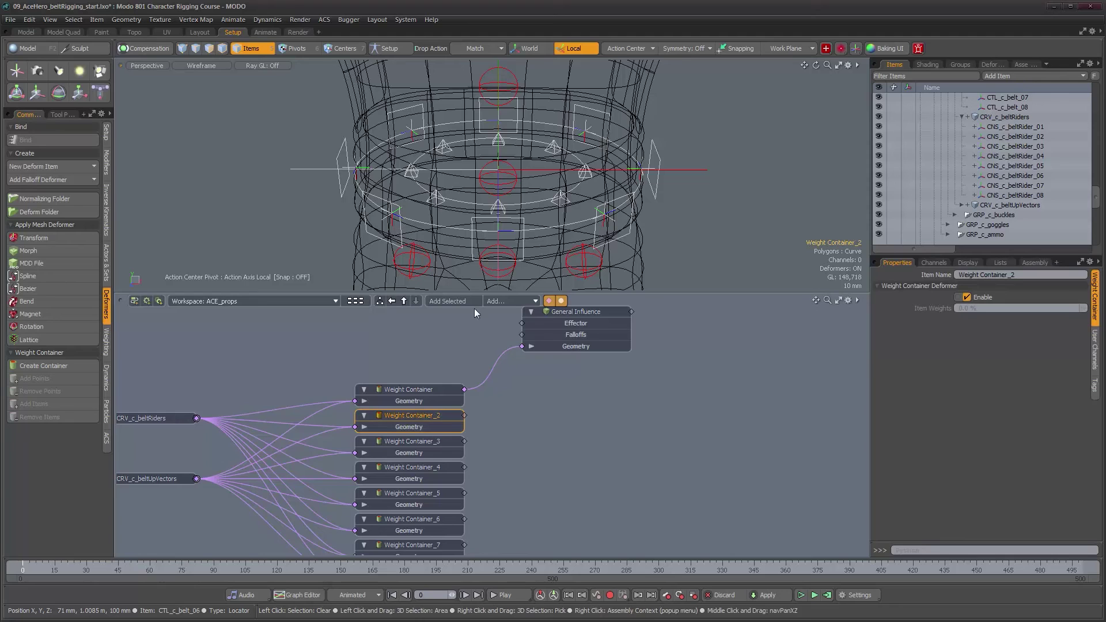
left_click(495, 301)
mouse_move(510, 339)
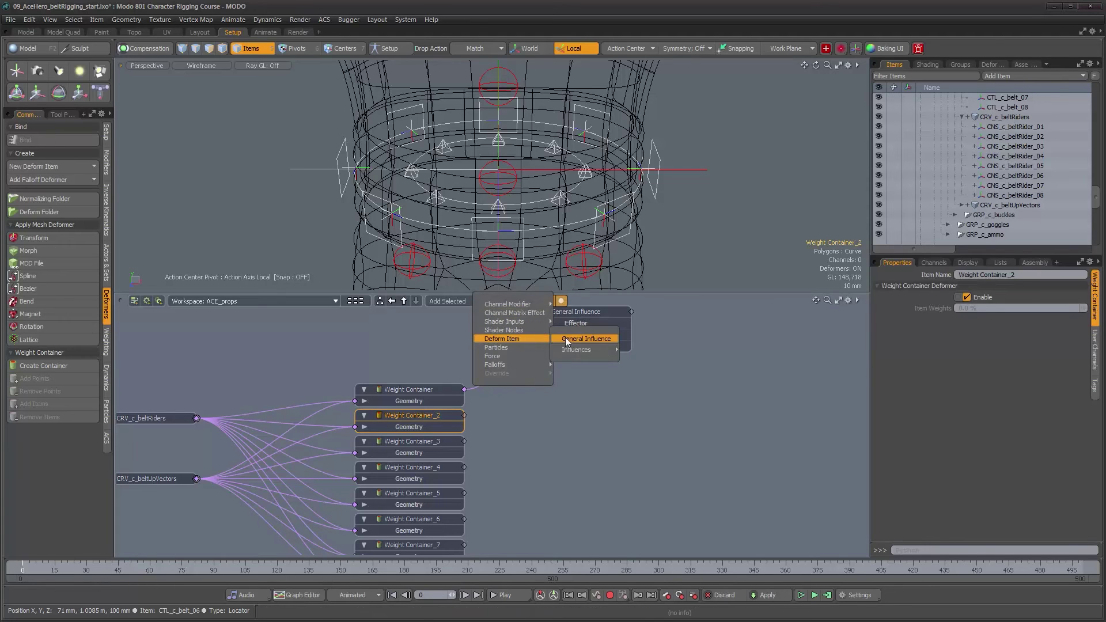
left_click(565, 338)
left_click_drag(537, 445, 571, 359)
Step: Add a General Influence for Weight Container_3 and stack its node below General Influence_2
left_click(432, 444)
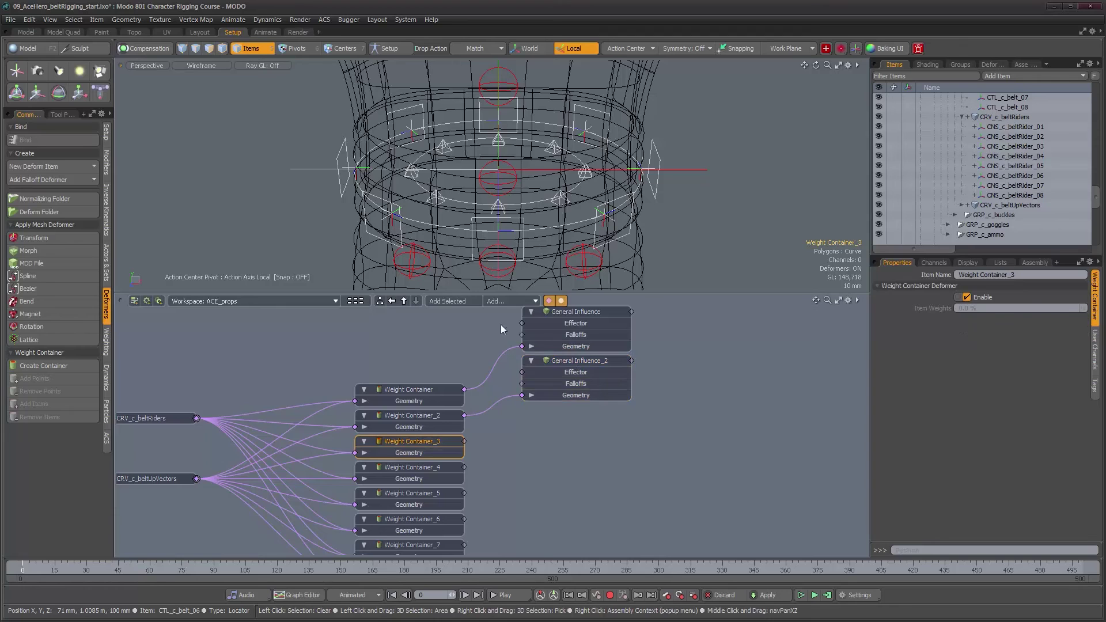
left_click(499, 300)
mouse_move(499, 301)
mouse_move(557, 338)
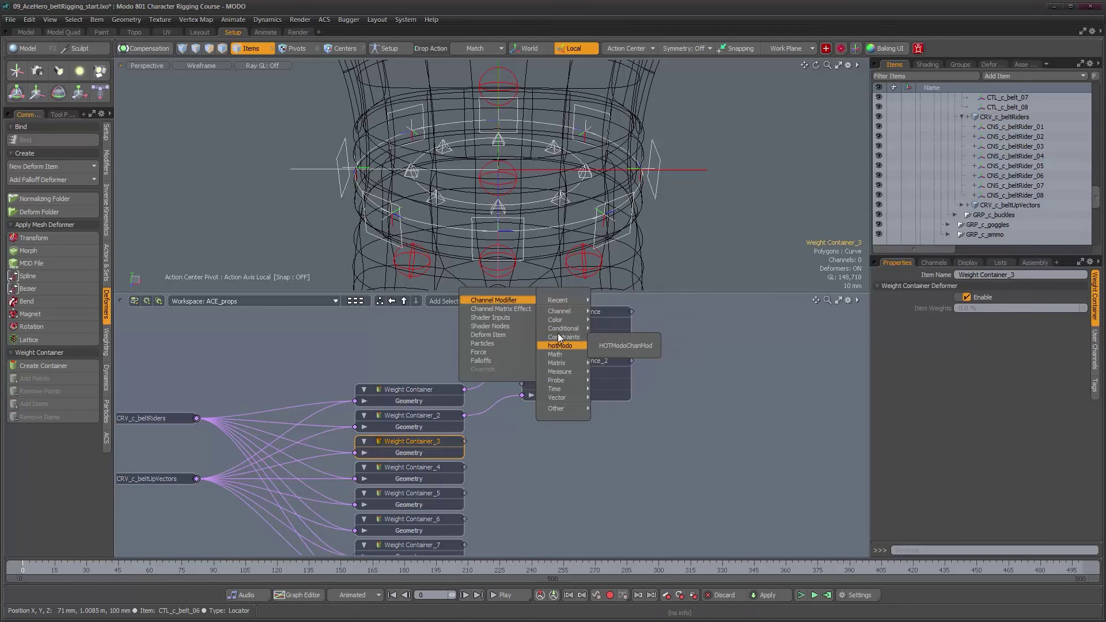
mouse_move(513, 334)
left_click(572, 335)
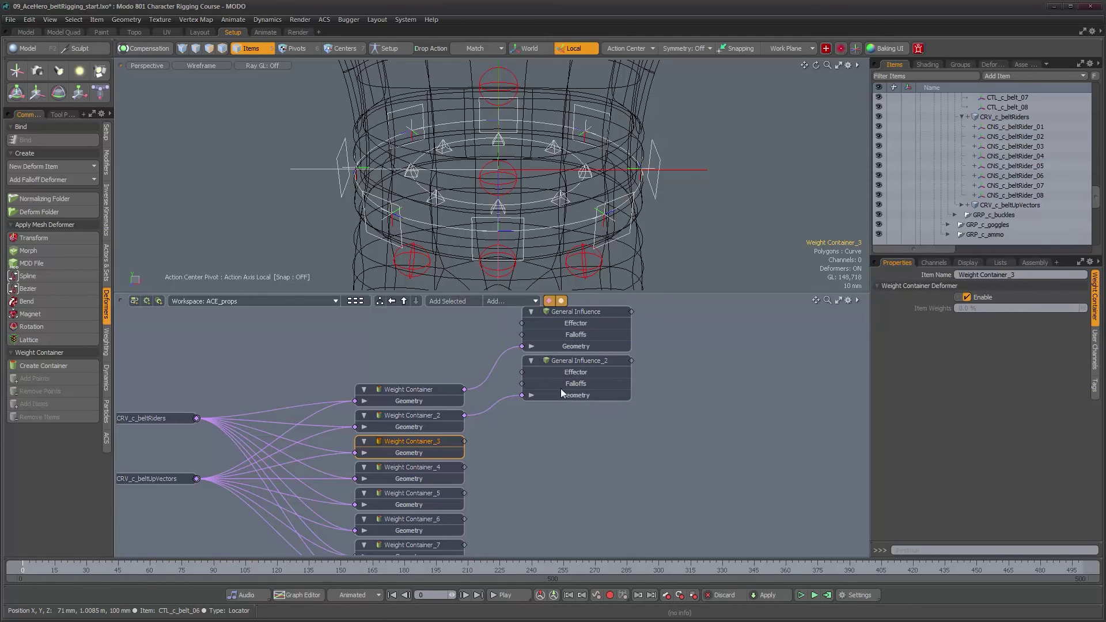
mouse_move(562, 407)
left_mouse_down()
mouse_move(569, 420)
mouse_move(549, 413)
left_mouse_up()
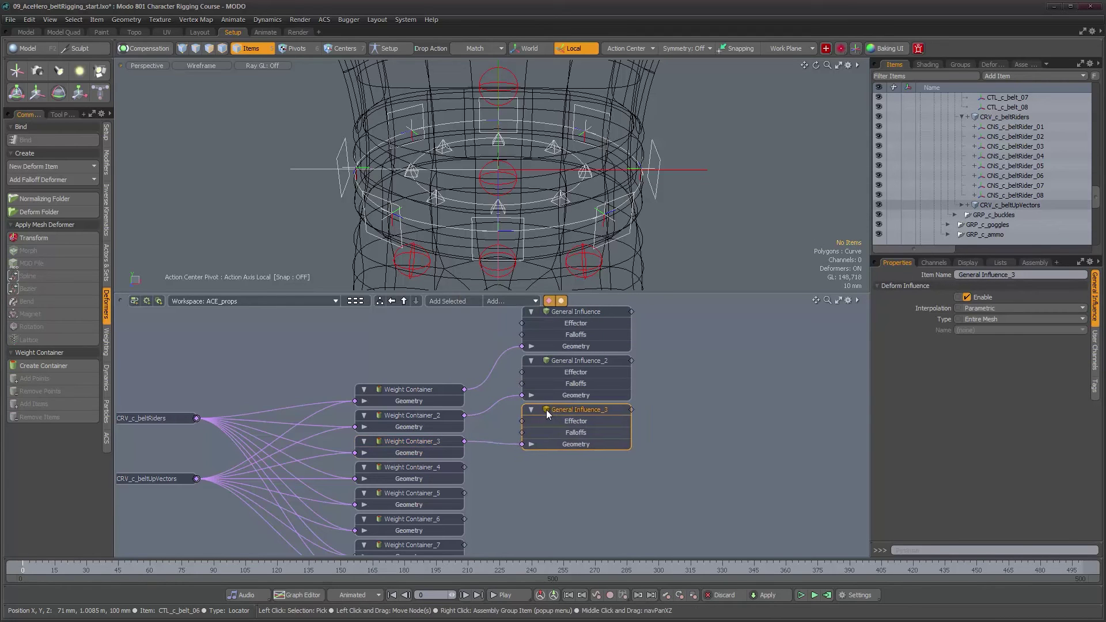
Step: Add a General Influence fed by Weight Container_4 and stack its node directly below General Influence_3
left_click(445, 472)
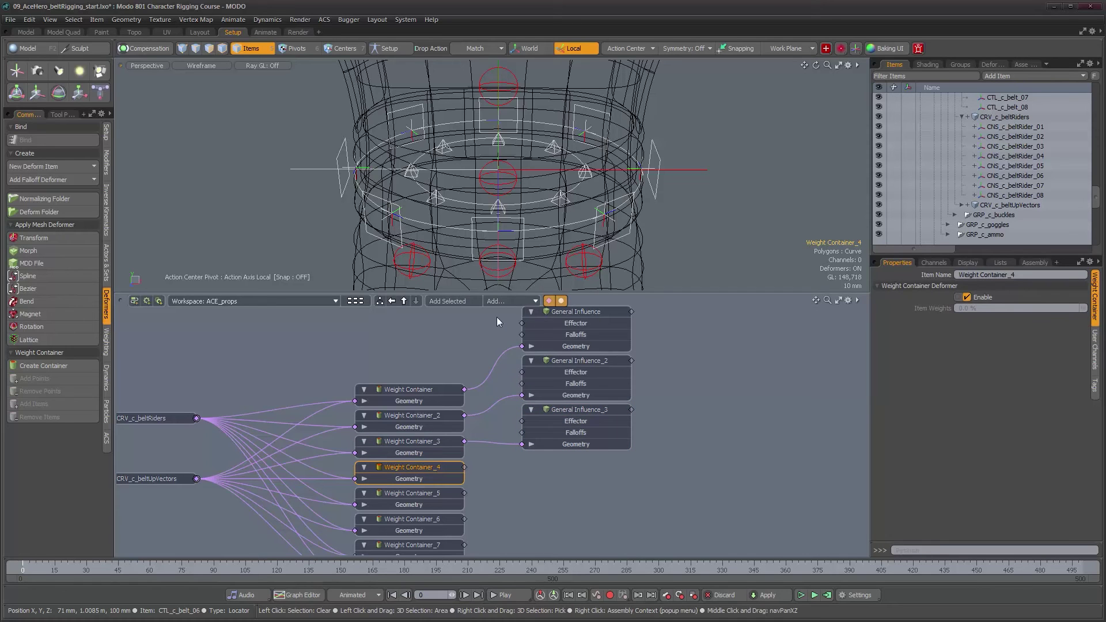
left_click(496, 302)
mouse_move(507, 336)
left_click(546, 335)
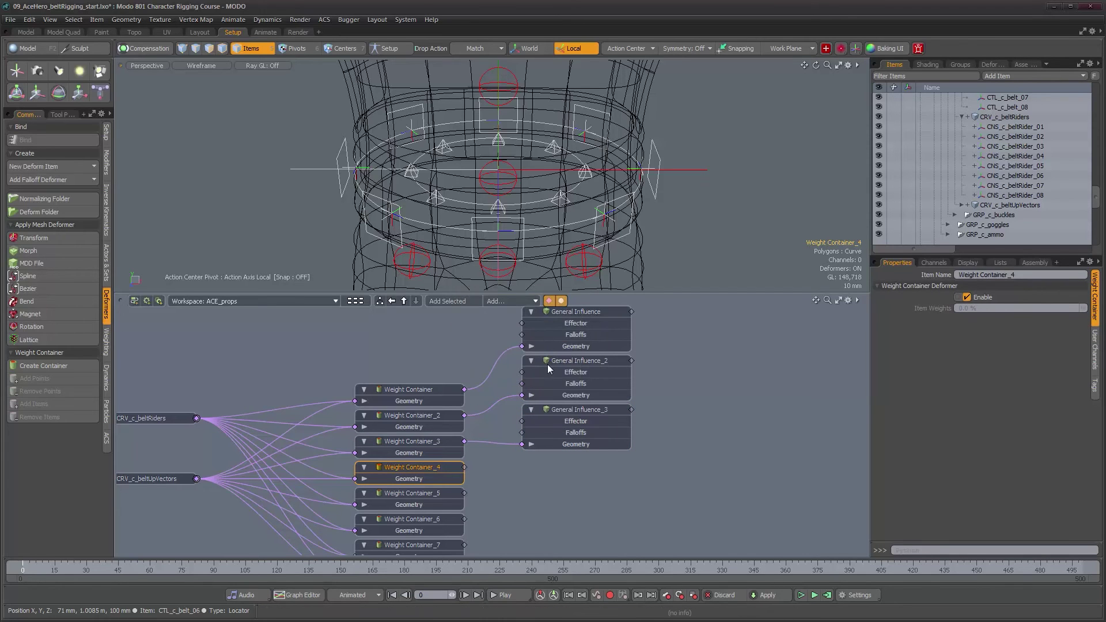
left_click_drag(558, 456, 587, 461)
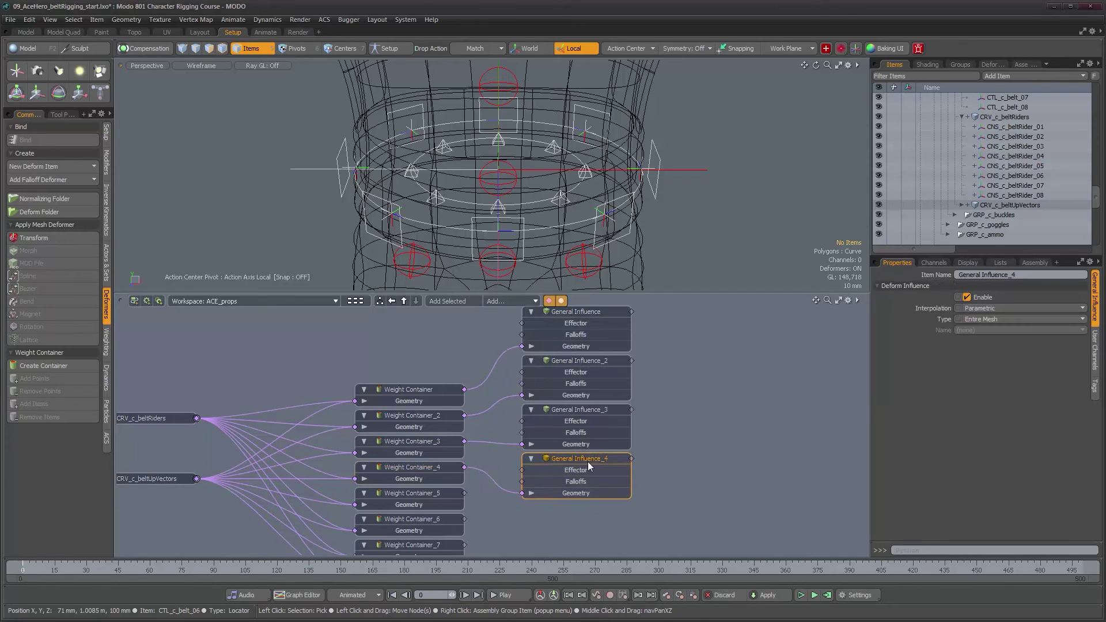
Step: Add a General Influence fed by Weight Container_5 and stack its node directly below General Influence_4
middle_click_drag(429, 493, 431, 387)
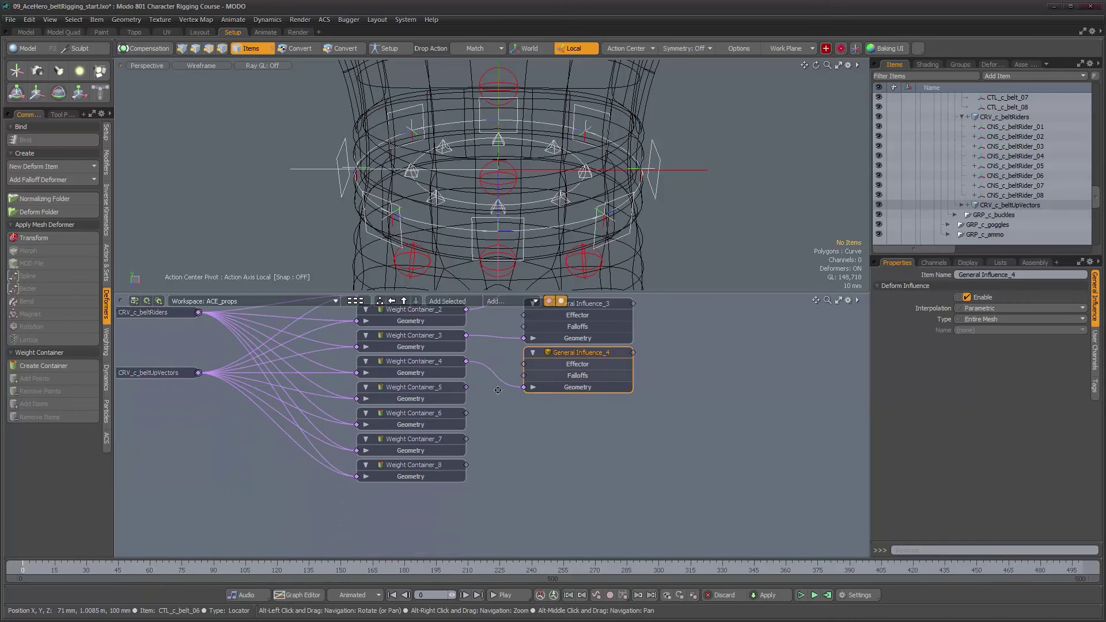
left_click(431, 387)
left_click(506, 302)
mouse_move(565, 303)
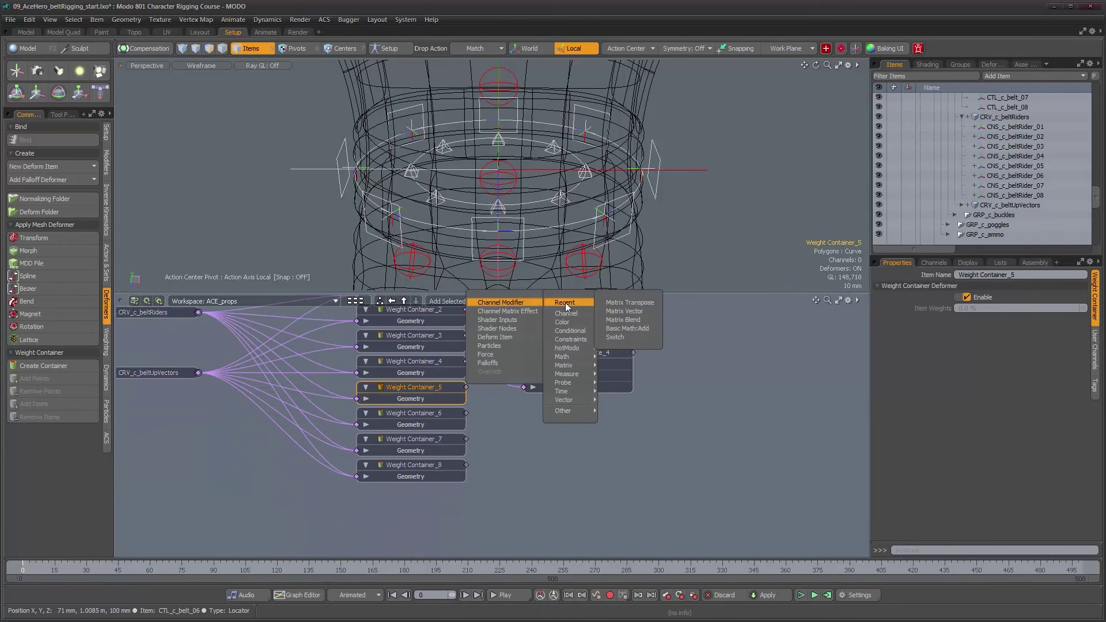
mouse_move(511, 337)
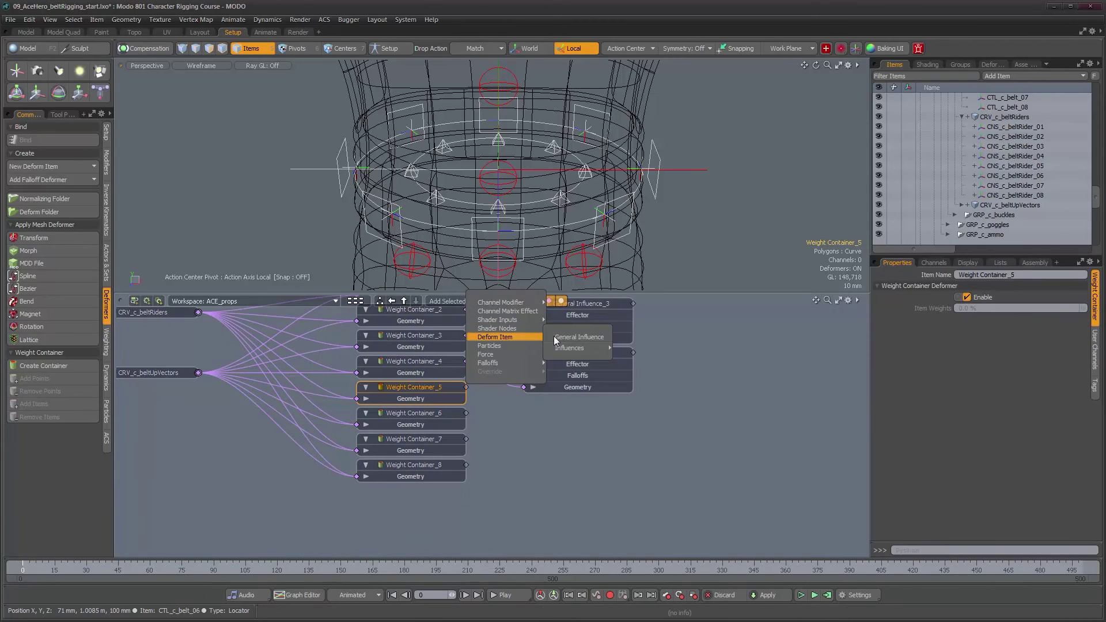
left_click(567, 338)
left_click_drag(587, 487, 568, 407)
Step: Add a General Influence fed by Weight Container_6 and align its node directly below General Influence_5
left_click(424, 415)
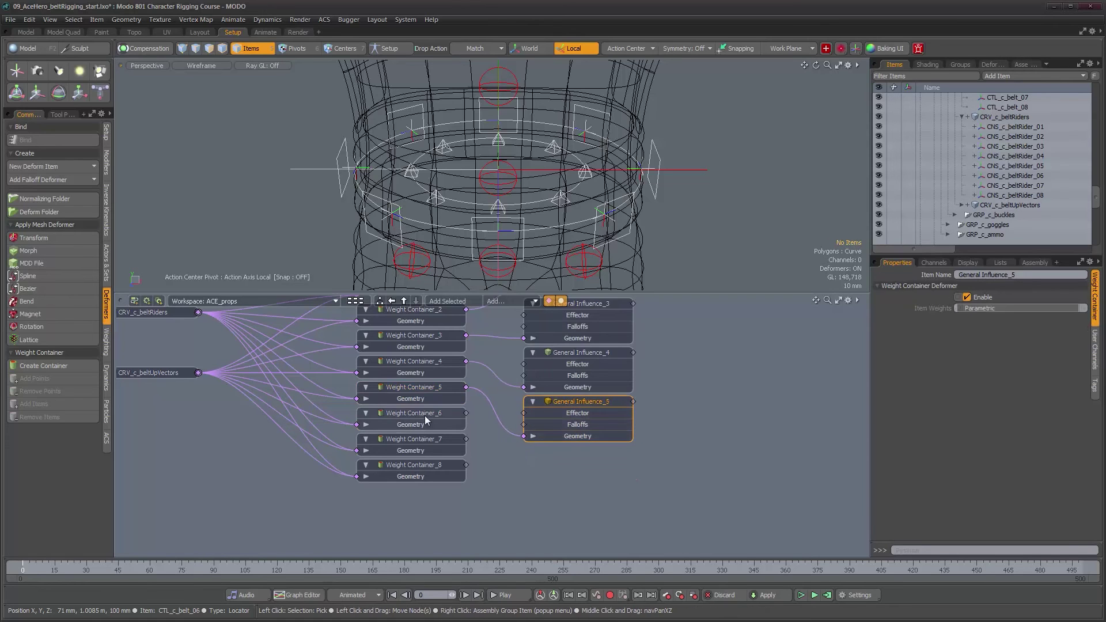
left_click(498, 303)
mouse_move(490, 336)
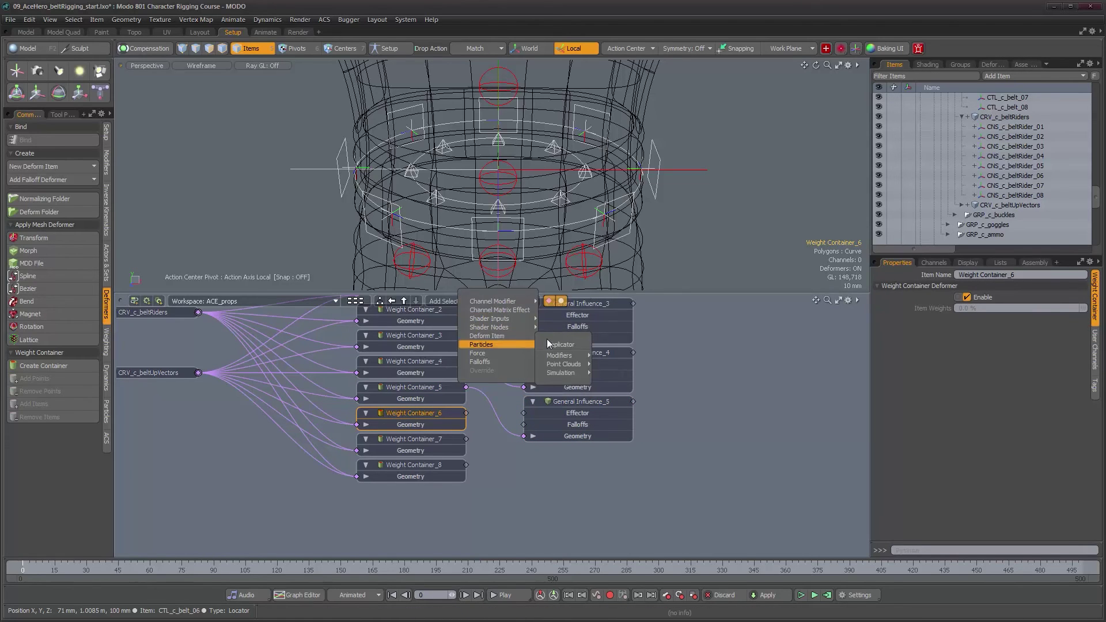
left_click(550, 334)
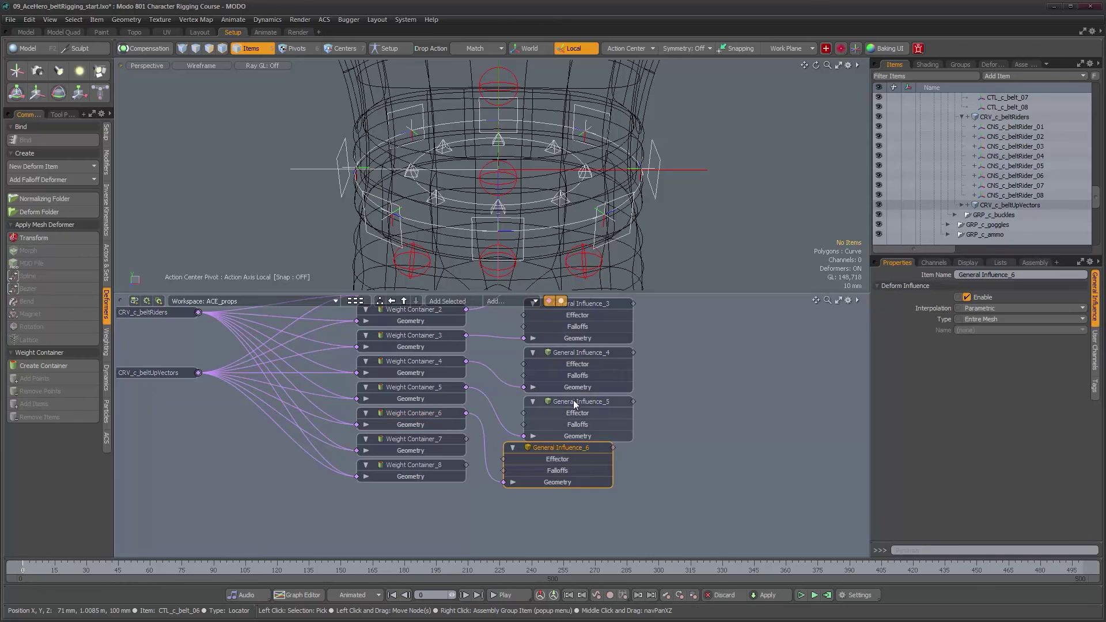
left_click_drag(564, 449, 584, 452)
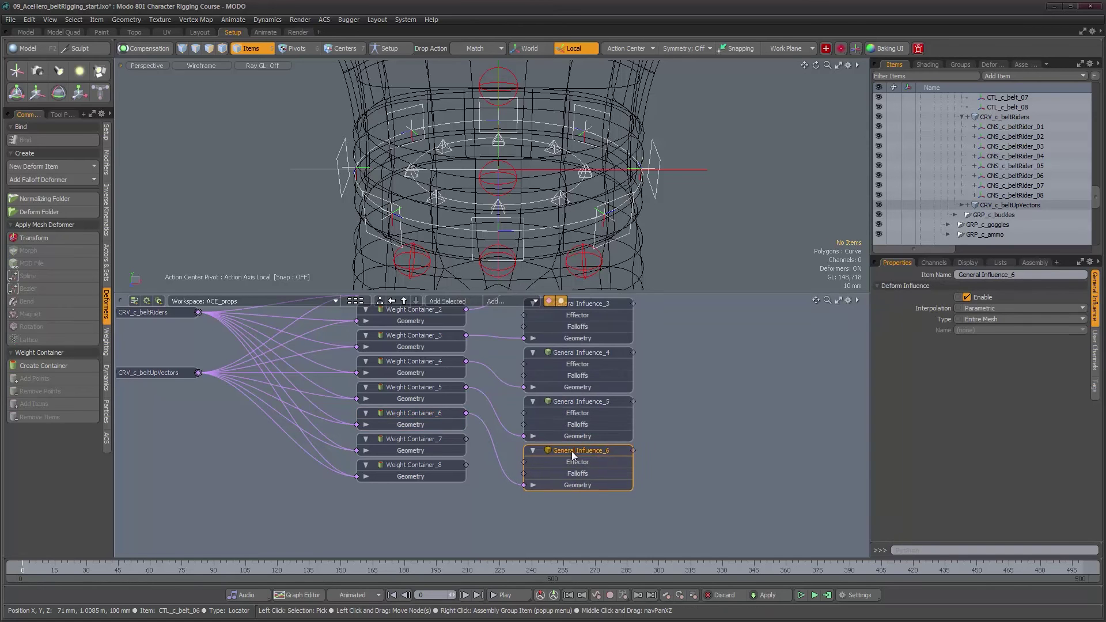
Step: Add a General Influence fed by Weight Container_7 and stack its node directly below General Influence_6
left_click(436, 442)
left_click(505, 304)
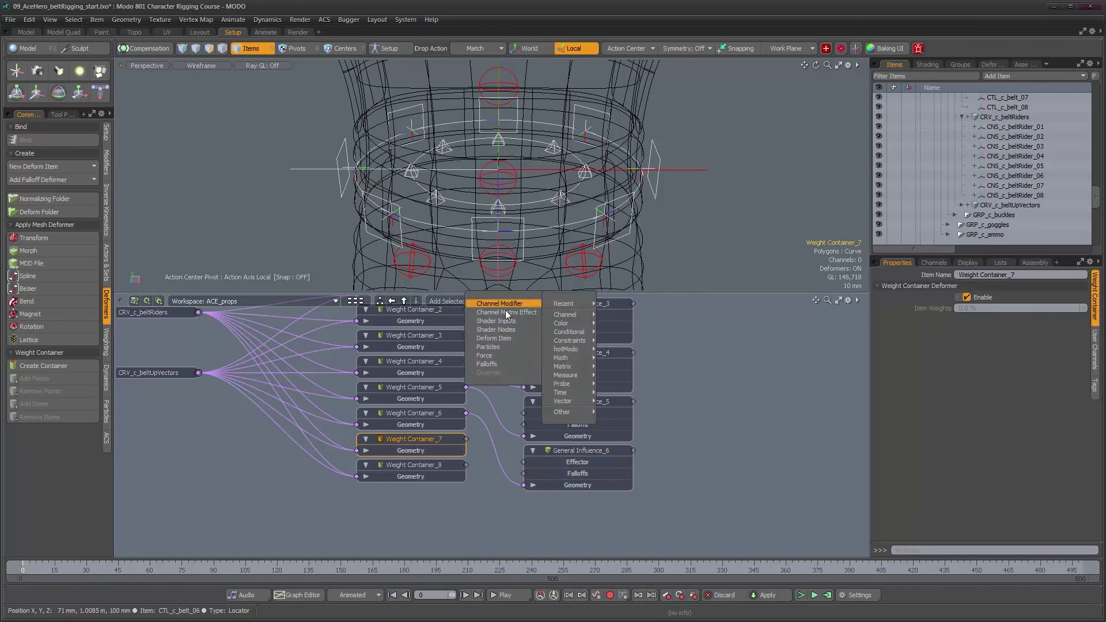
left_click(552, 349)
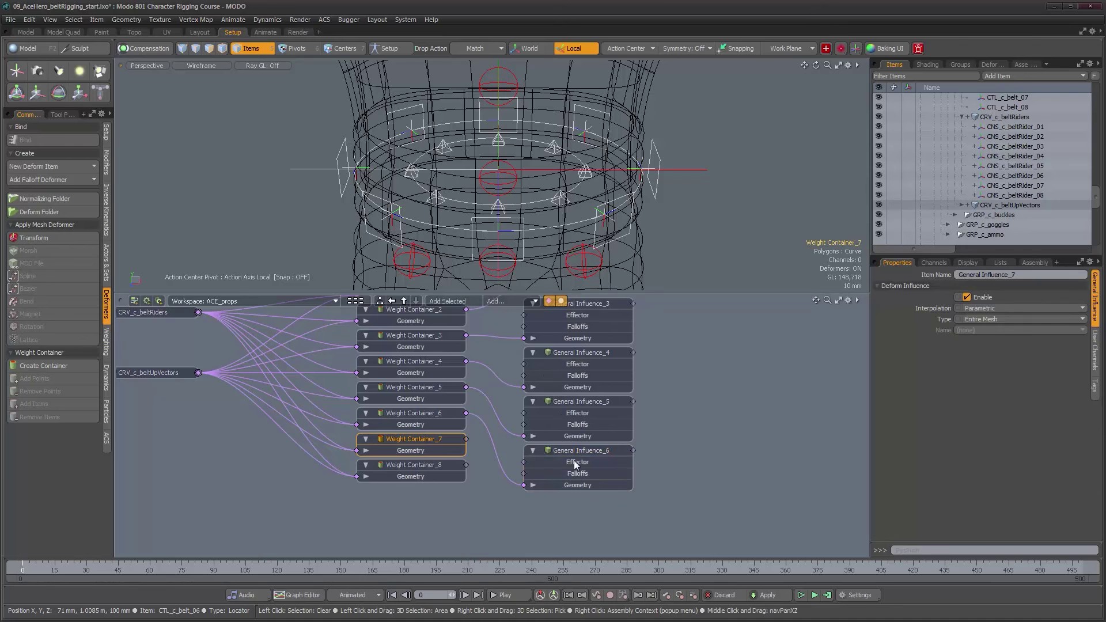
left_click(548, 503)
left_click_drag(547, 505, 547, 499)
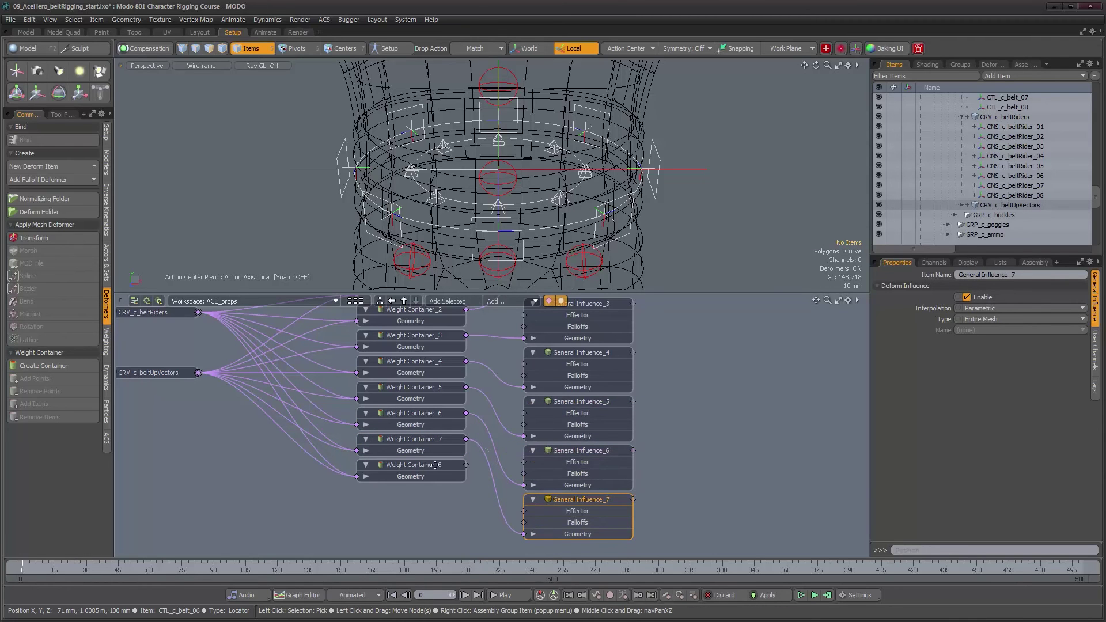
Step: Add a General Influence fed by Weight Container_8 and place its node at the end of the influence column
middle_click_drag(435, 465, 432, 375)
left_click(489, 469)
left_click(429, 372)
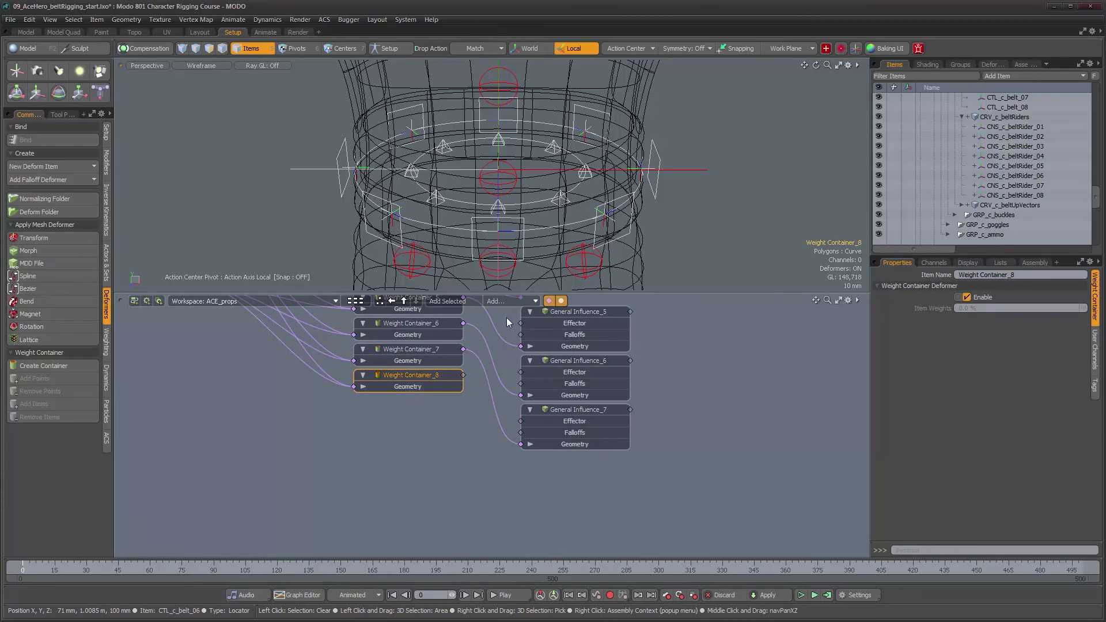
left_click(507, 302)
mouse_move(507, 337)
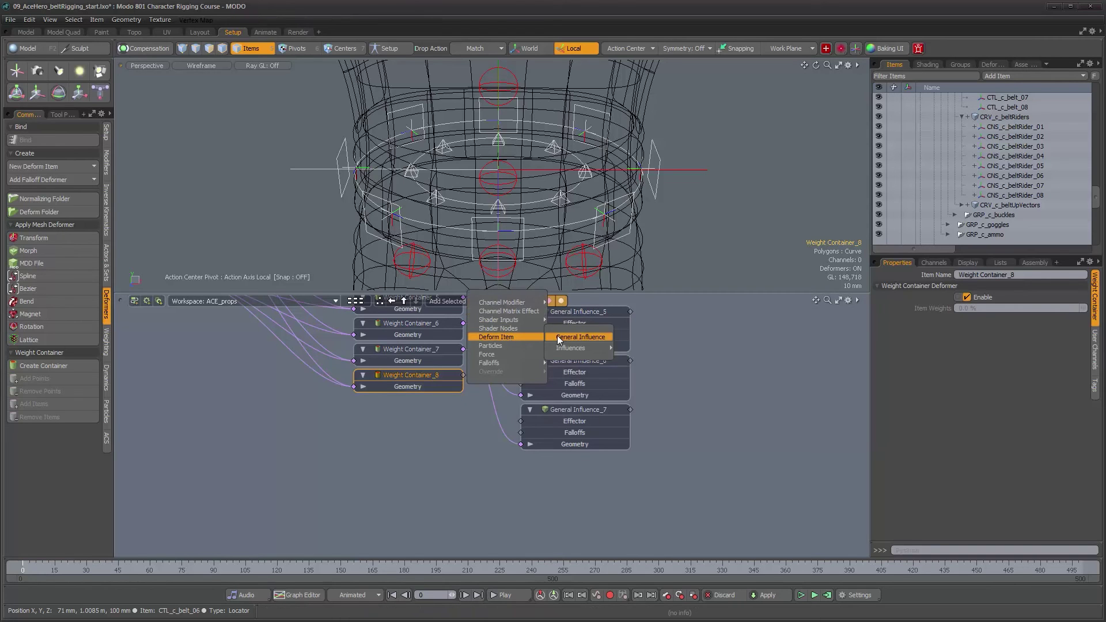
left_click(558, 336)
left_click_drag(557, 455, 559, 460)
Step: Examine the container-to-influence network in the schematic and the belt controls and curves around the character's waist
right_click_drag(628, 440, 595, 427, "alt")
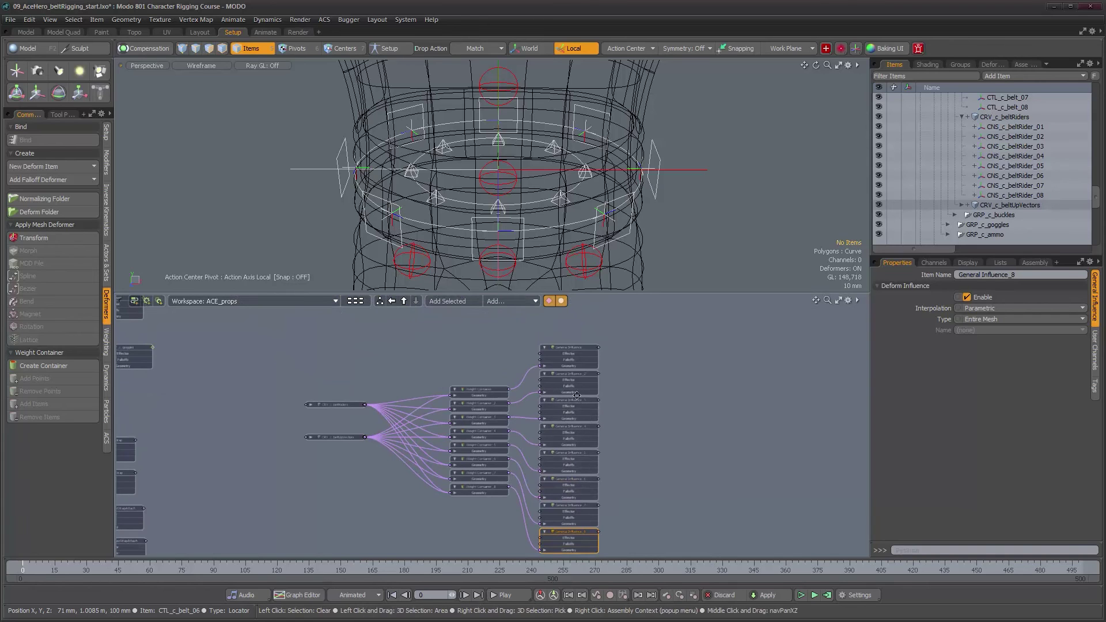
scroll(599, 403, "up", 2)
right_click_drag(516, 346, 535, 358, "alt")
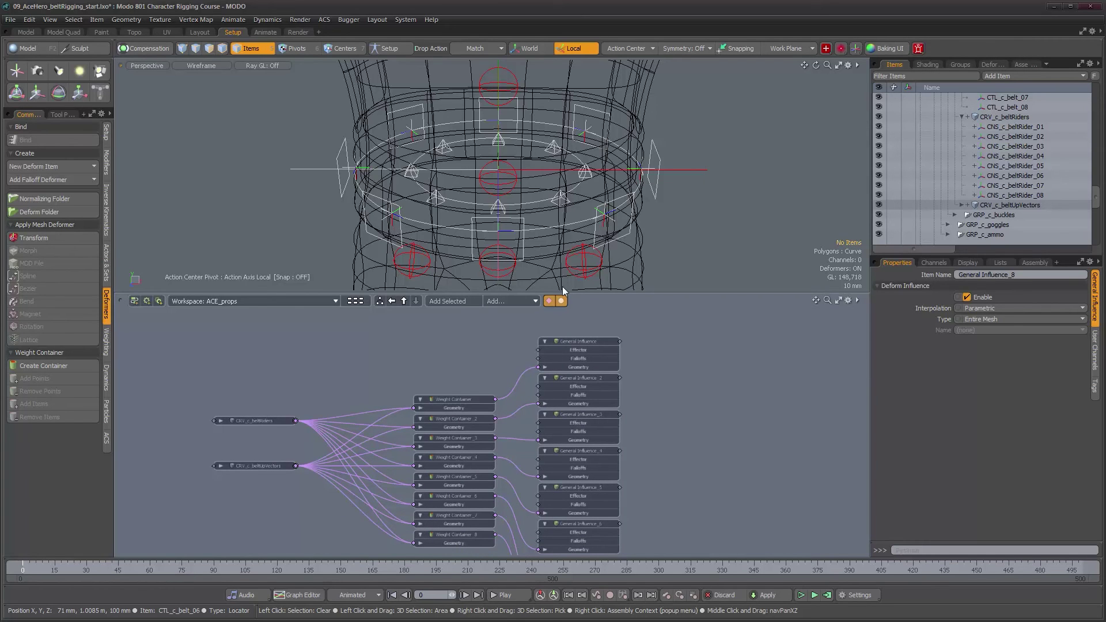
mouse_move(473, 191)
left_mouse_down("alt")
mouse_move(507, 162)
mouse_move(456, 184)
left_mouse_up("alt")
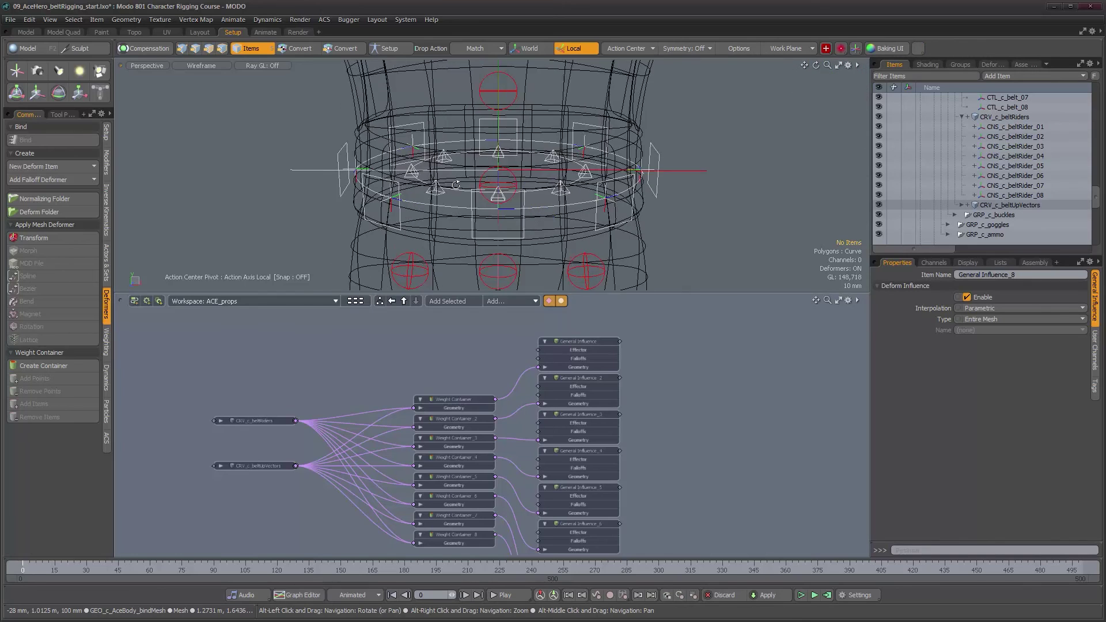
right_click_drag(456, 185, 492, 197, "alt")
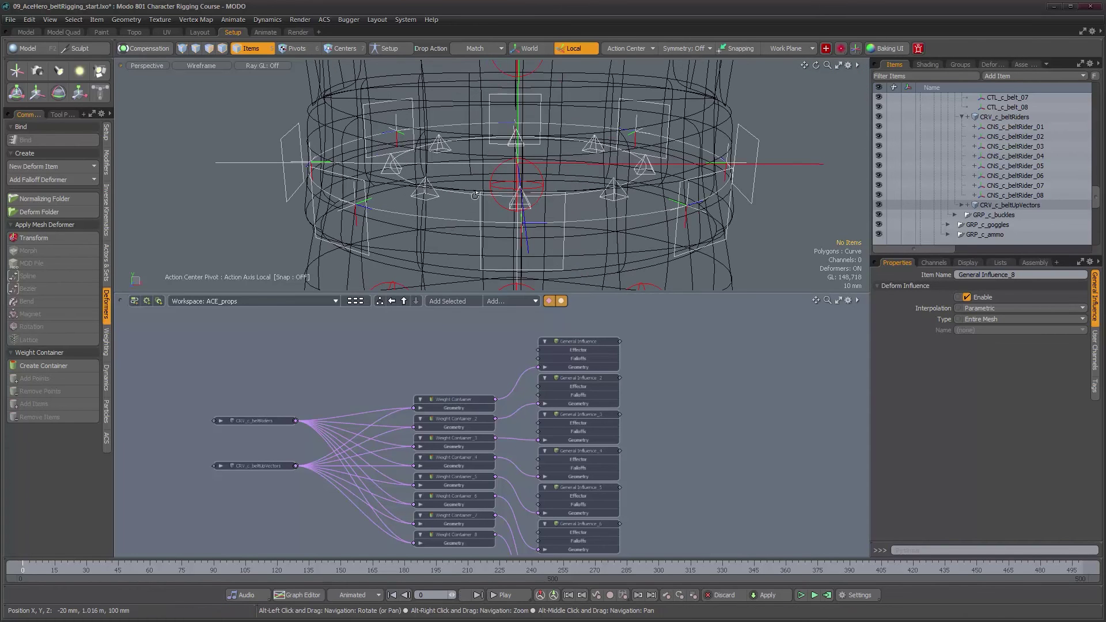
left_click_drag(475, 196, 466, 215, "alt")
right_click_drag(466, 215, 459, 217, "alt")
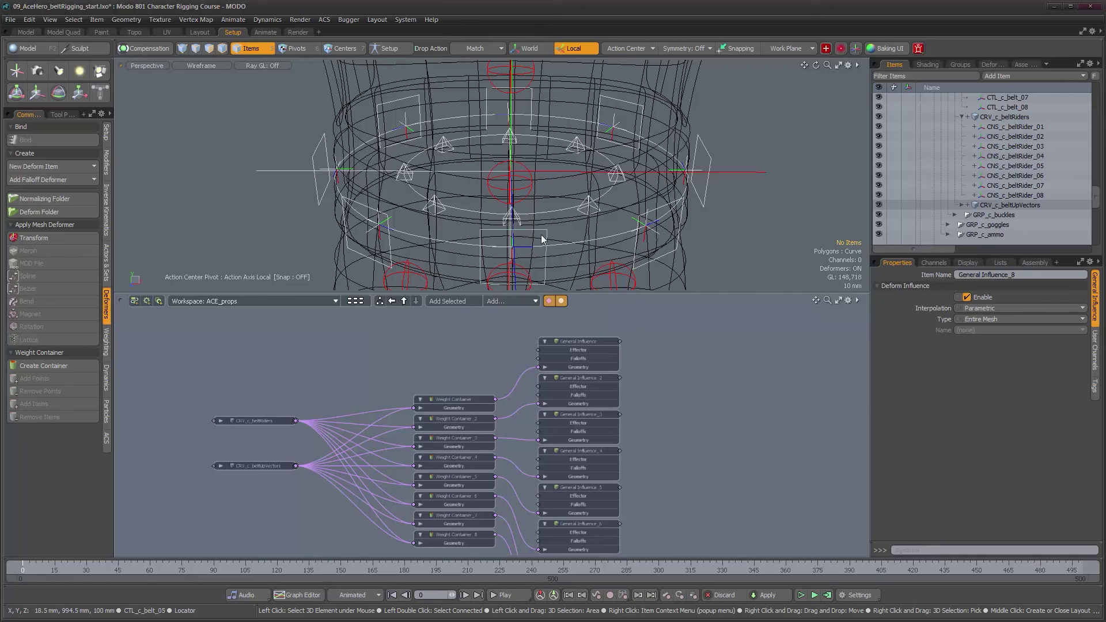
left_click_drag(545, 231, 470, 199, "alt")
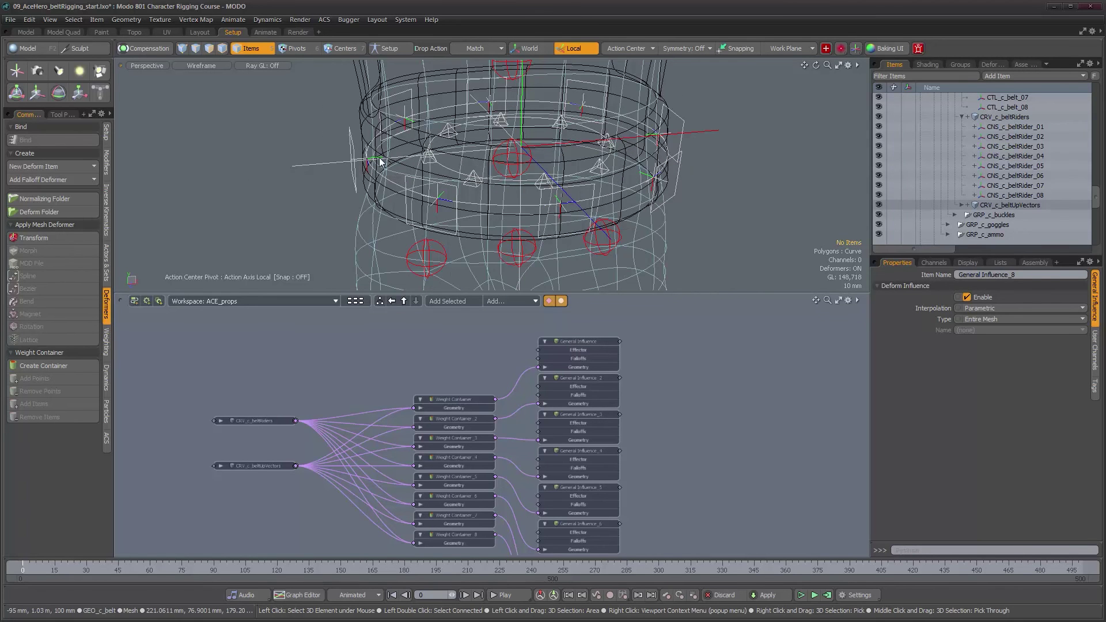
left_click_drag(460, 201, 461, 195, "alt")
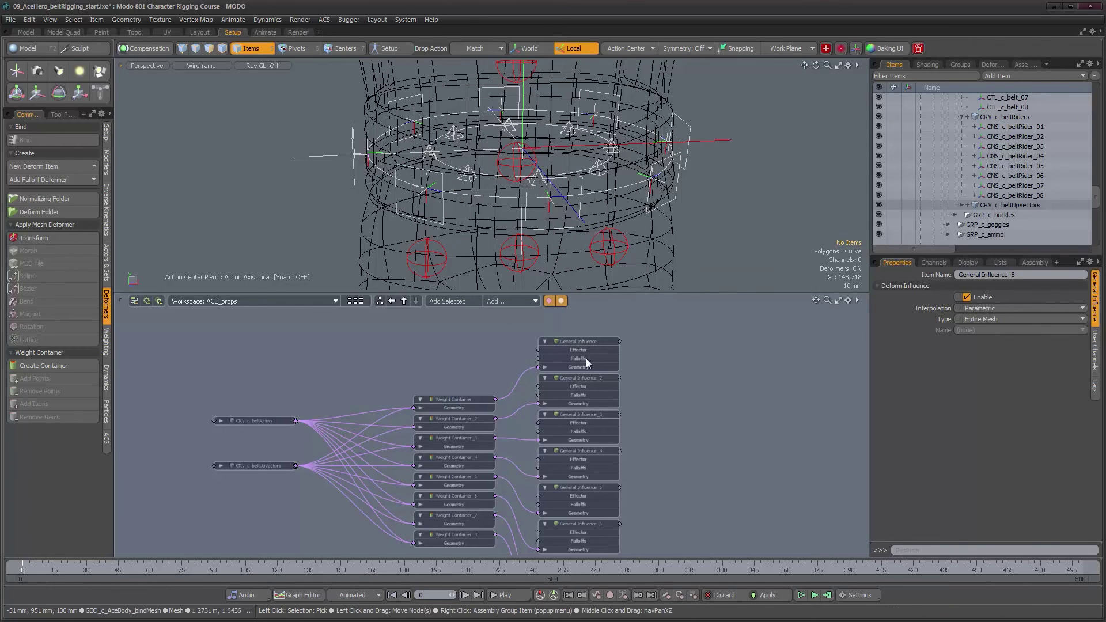
Step: Add the controls CTL_c_belt_01 through CTL_c_belt_08 to the schematic and place their nodes below the two curve nodes
scroll(1043, 199, "up", 5)
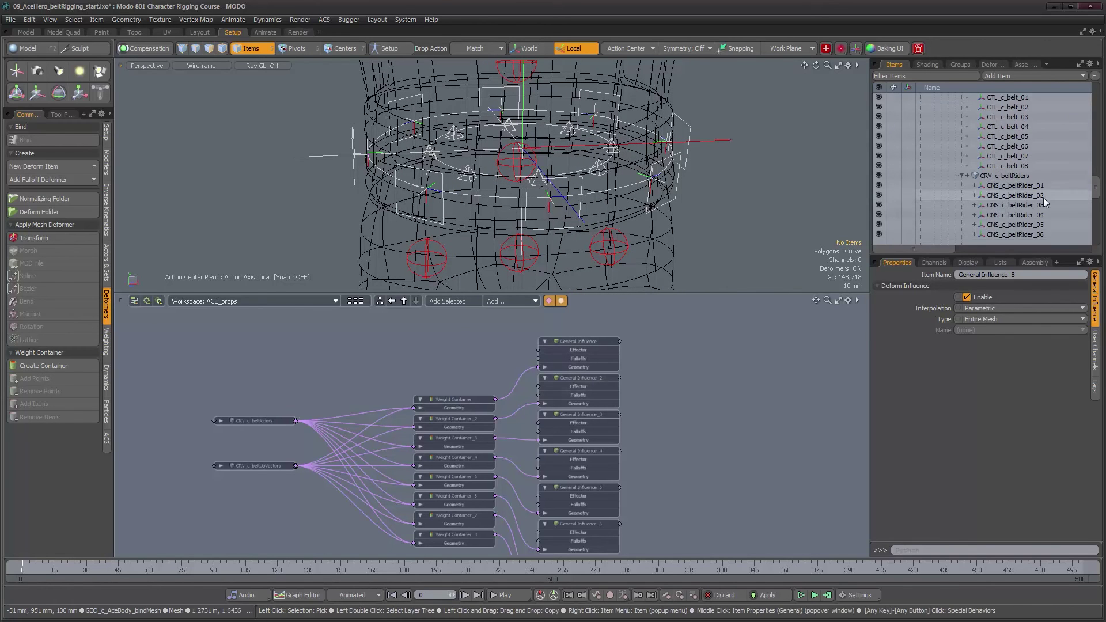
left_click(1014, 128)
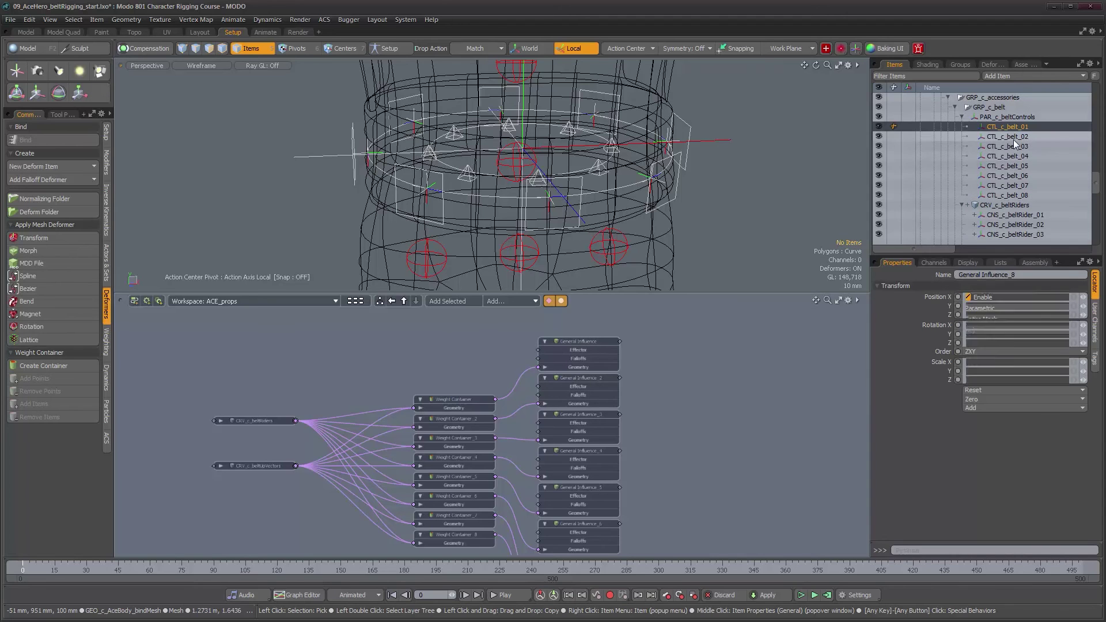
left_click(1015, 196, "shift")
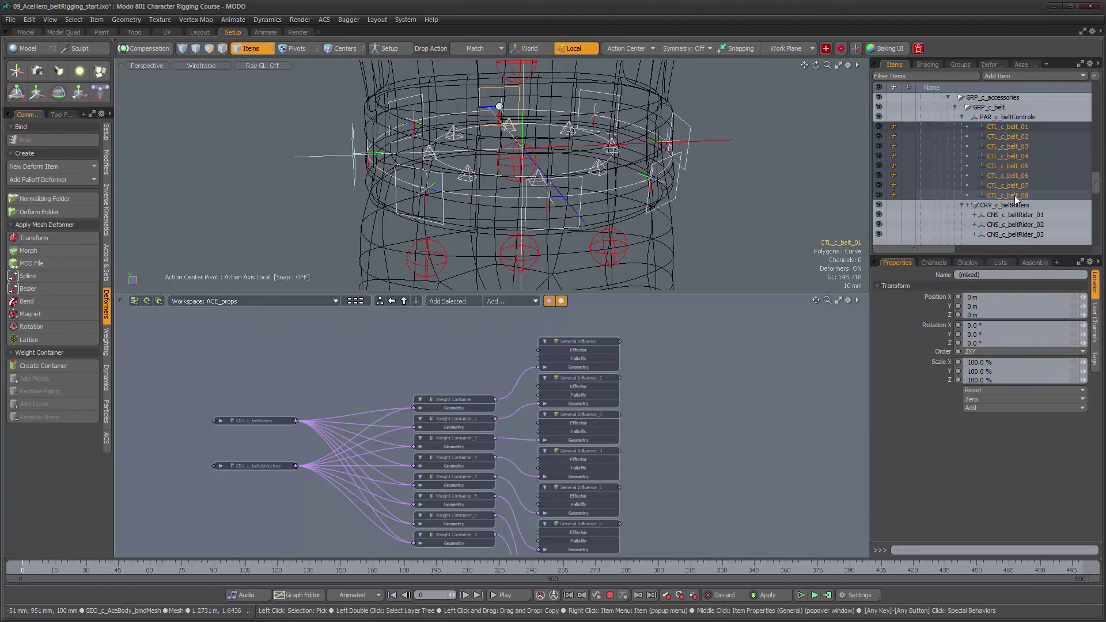
left_click(454, 302)
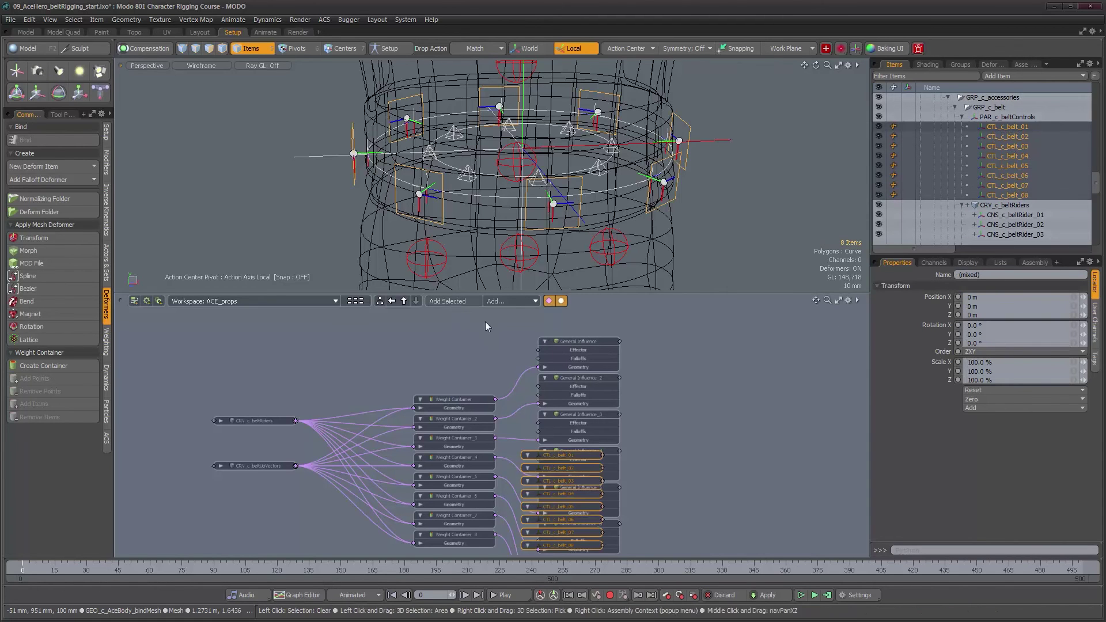
left_click_drag(576, 390, 277, 484)
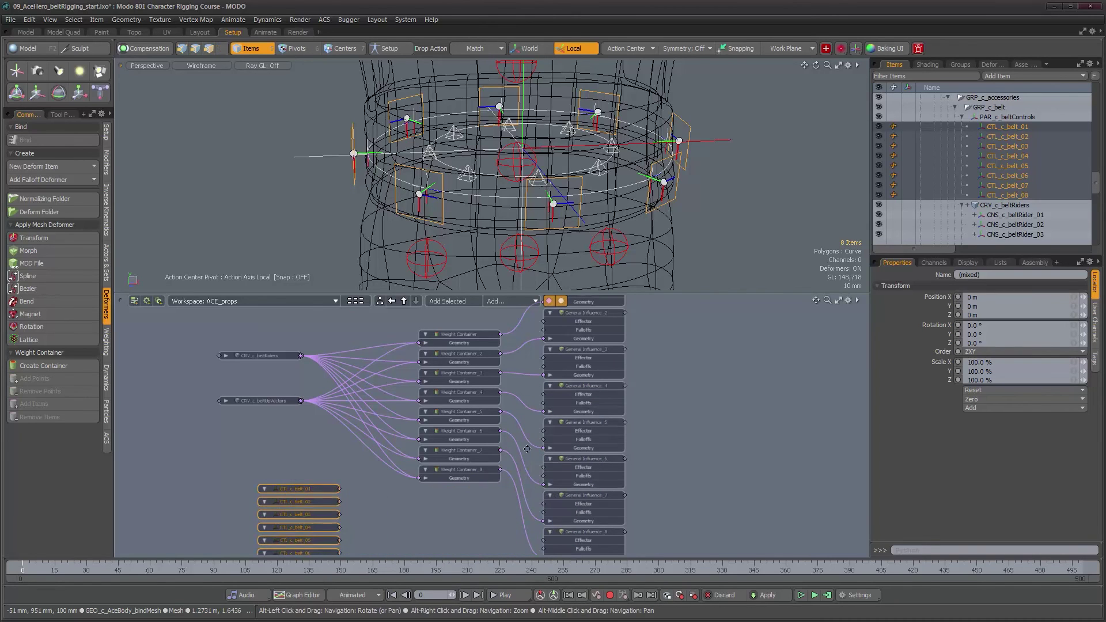
Step: Spread out the eight Weight Container nodes so each lines up with the geometry input of its own General Influence
middle_click_drag(468, 460, 471, 410)
left_click_drag(475, 428, 480, 505)
left_click_drag(483, 397, 489, 469)
left_click_drag(483, 383, 490, 440)
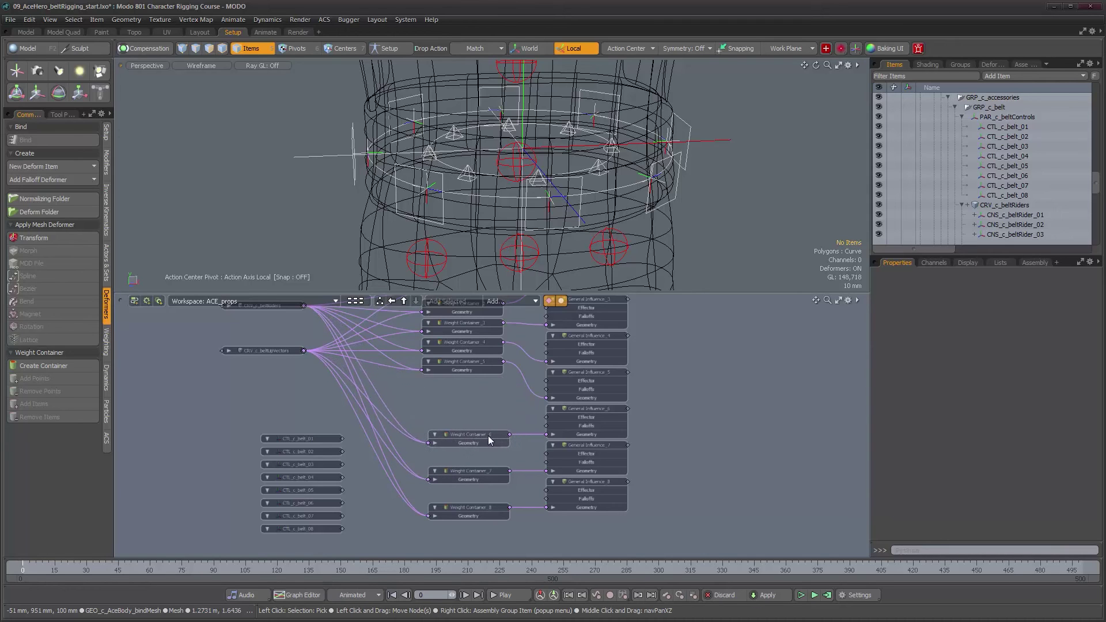
left_click_drag(481, 368, 493, 401)
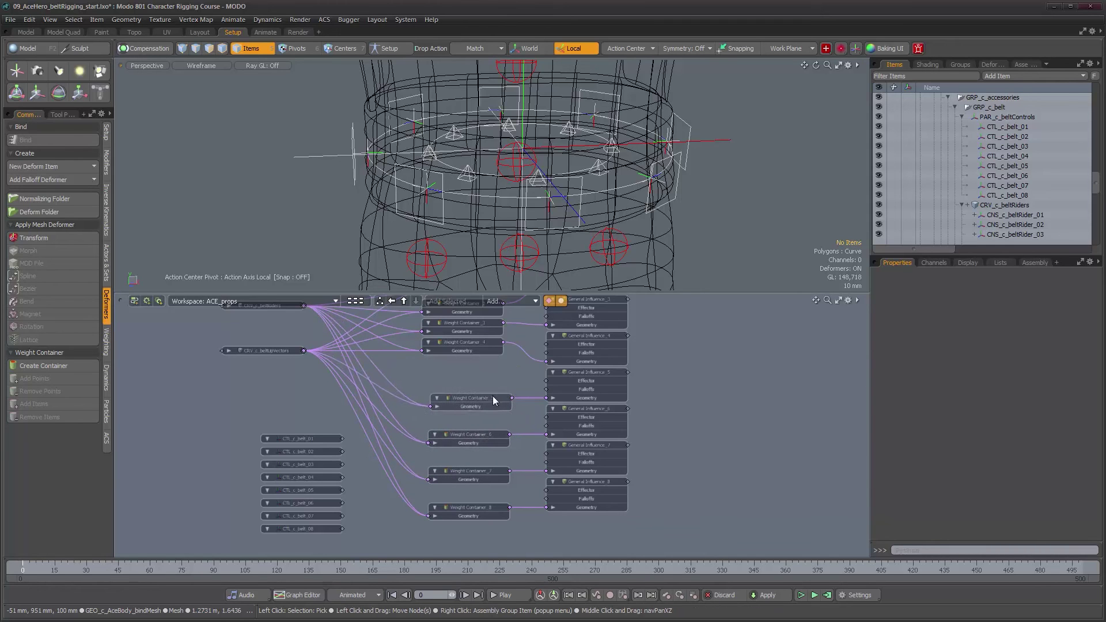
scroll(499, 403, "up", 3)
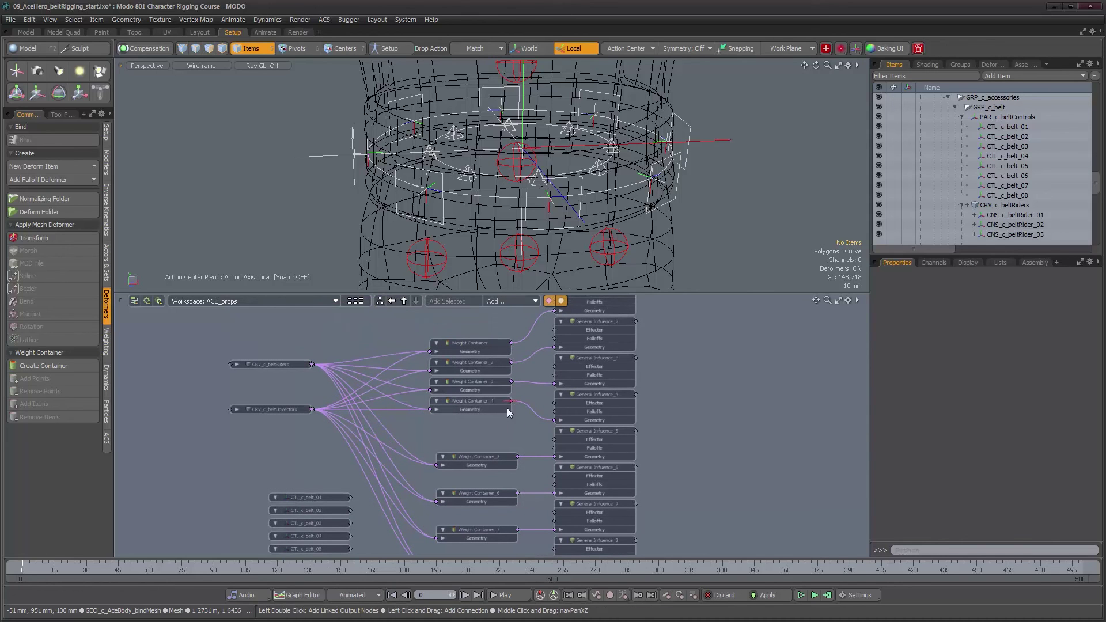
left_click_drag(479, 401, 486, 348)
left_click_drag(487, 396, 498, 420)
Step: Place the CTL_c_belt_01 through CTL_c_belt_04 nodes directly above the first four Weight Container nodes in the schematic
left_click_drag(492, 475, 503, 440, "alt")
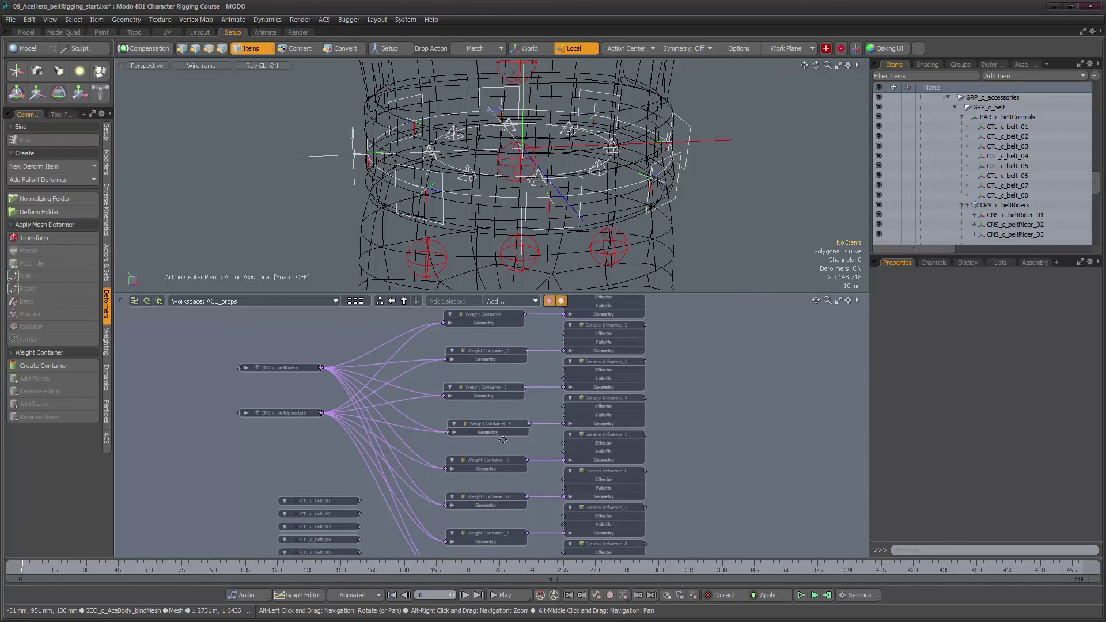
left_click_drag(357, 496, 478, 329, "alt")
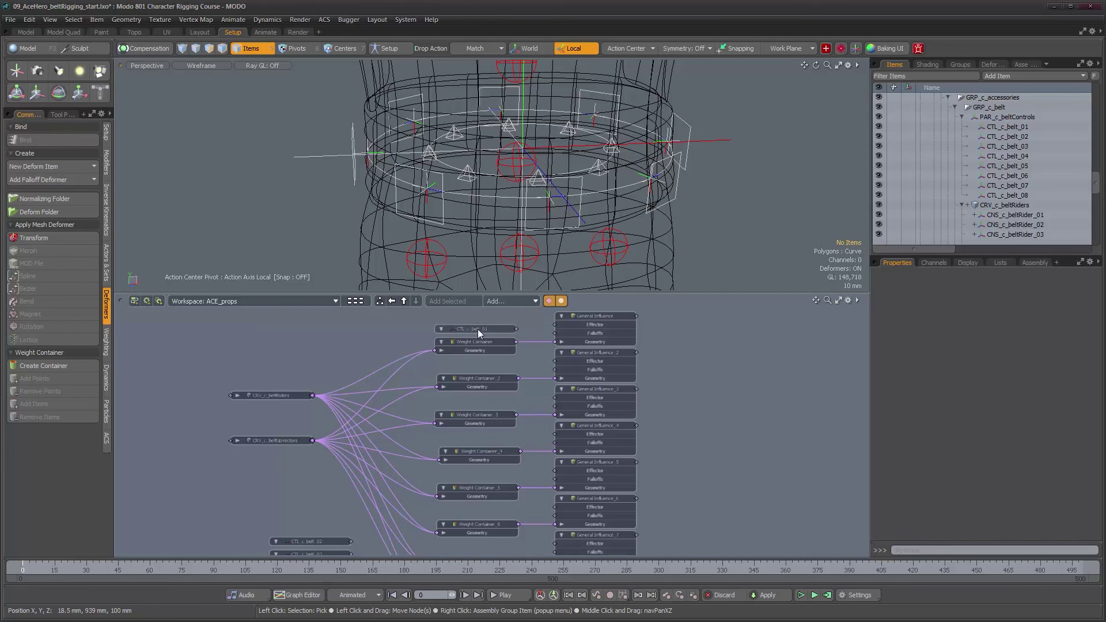
left_click_drag(306, 543, 472, 367)
left_click_drag(338, 552, 515, 326)
left_click_drag(340, 496, 509, 370)
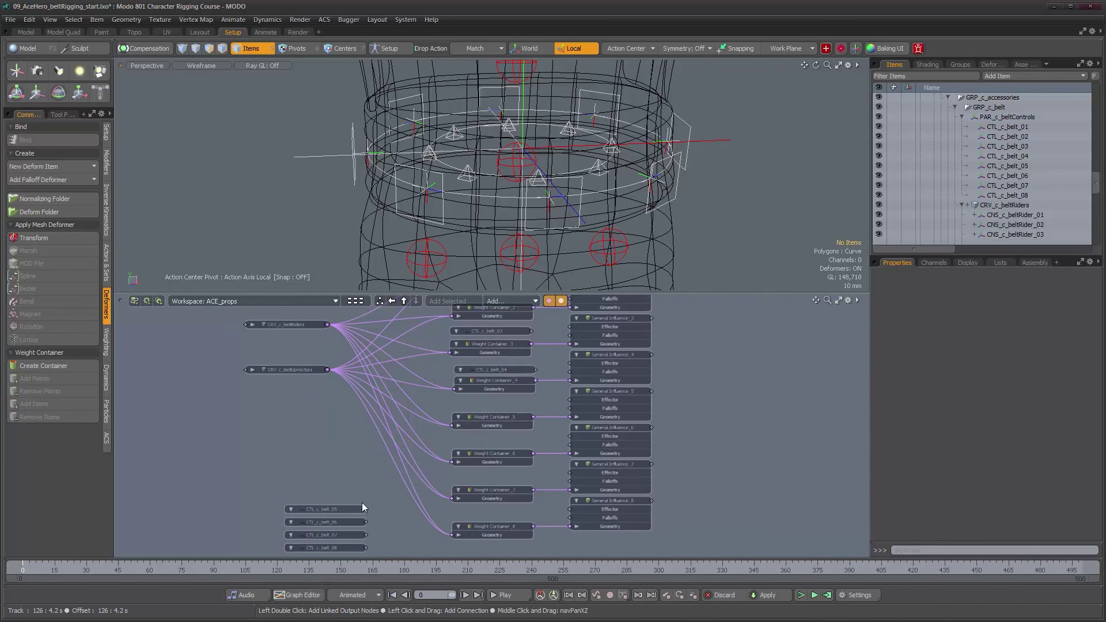
Step: Place the CTL_c_belt_05 through CTL_c_belt_08 nodes directly above Weight Container_5 through Weight Container_8
left_click_drag(303, 509, 476, 406)
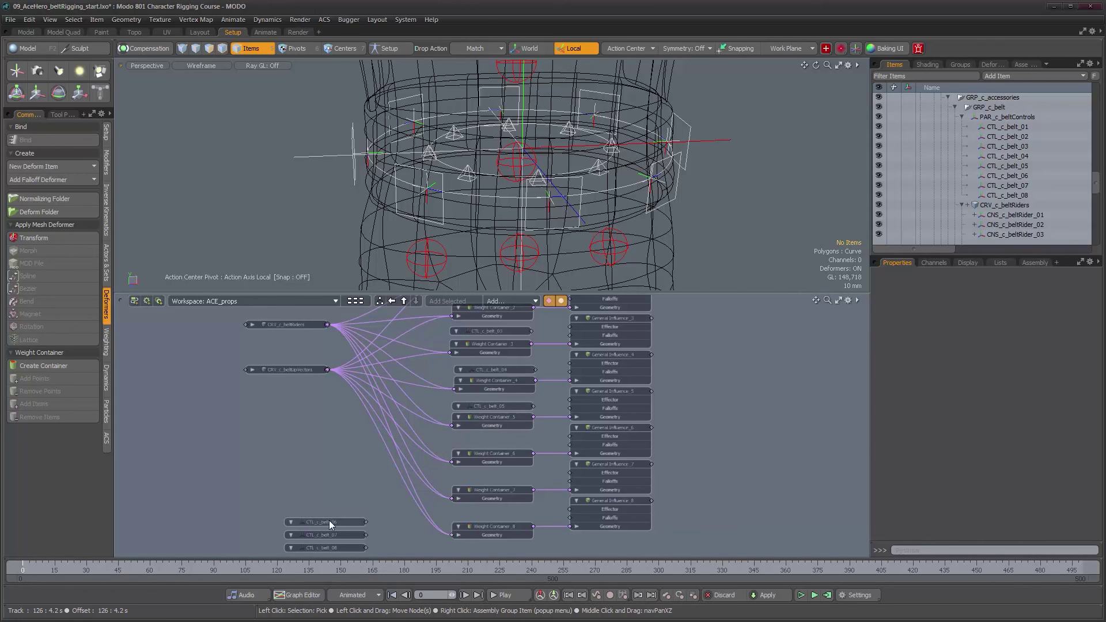
left_click_drag(471, 451, 491, 445)
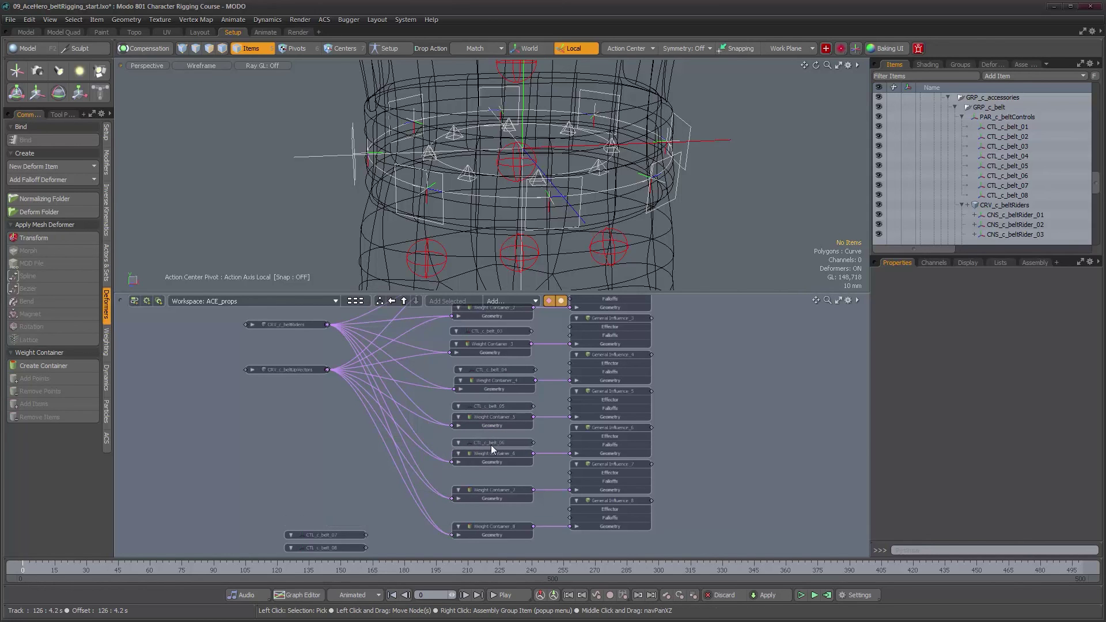
left_click_drag(347, 531, 490, 479)
left_click_drag(326, 548, 494, 514)
Step: Enable Setup mode and link CTL_c_belt_01 through CTL_c_belt_04 to the Effector inputs of their matching General Influences
right_click_drag(494, 513, 375, 326, "alt")
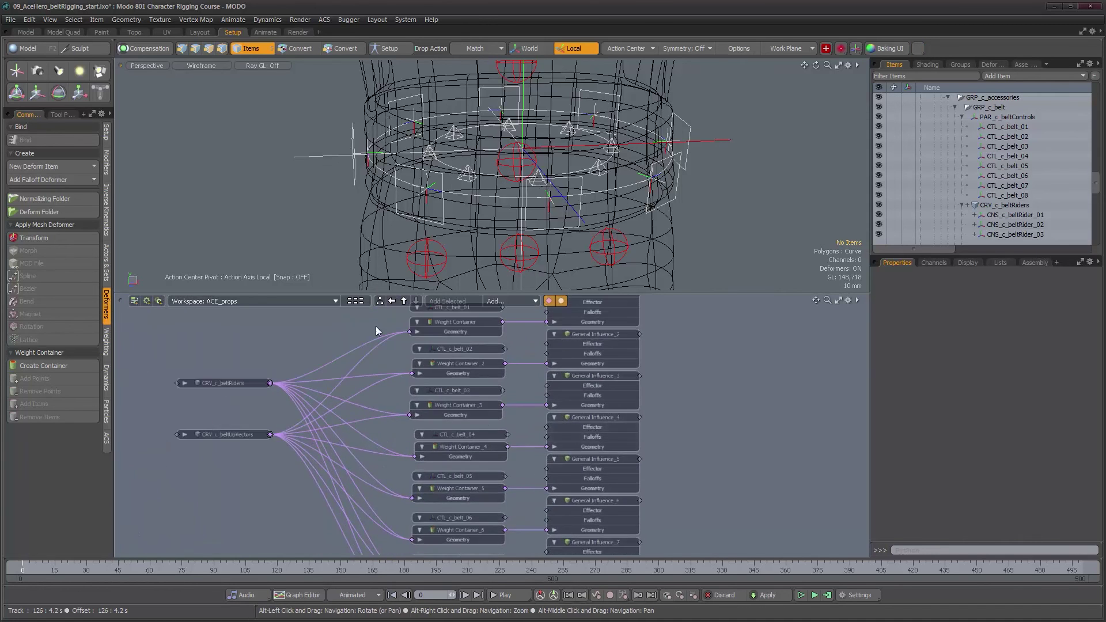
left_click(382, 53)
left_click_drag(503, 314, 468, 397, "alt")
right_click_drag(468, 392, 506, 398, "alt")
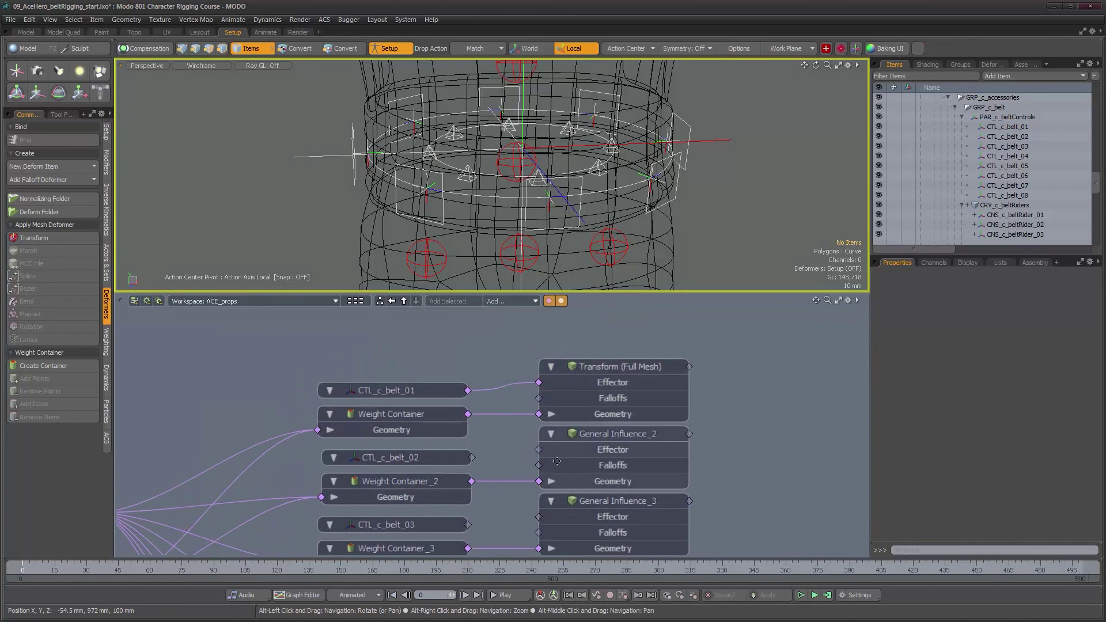
middle_click_drag(552, 455, 550, 397)
left_click_drag(469, 399, 546, 395)
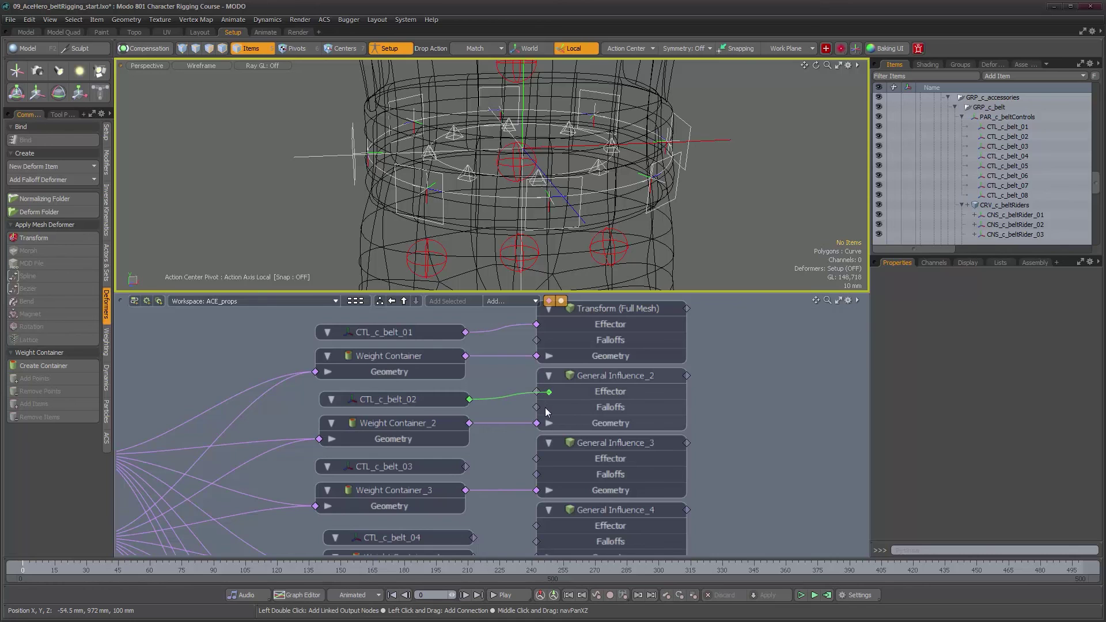
middle_click_drag(519, 468, 513, 417)
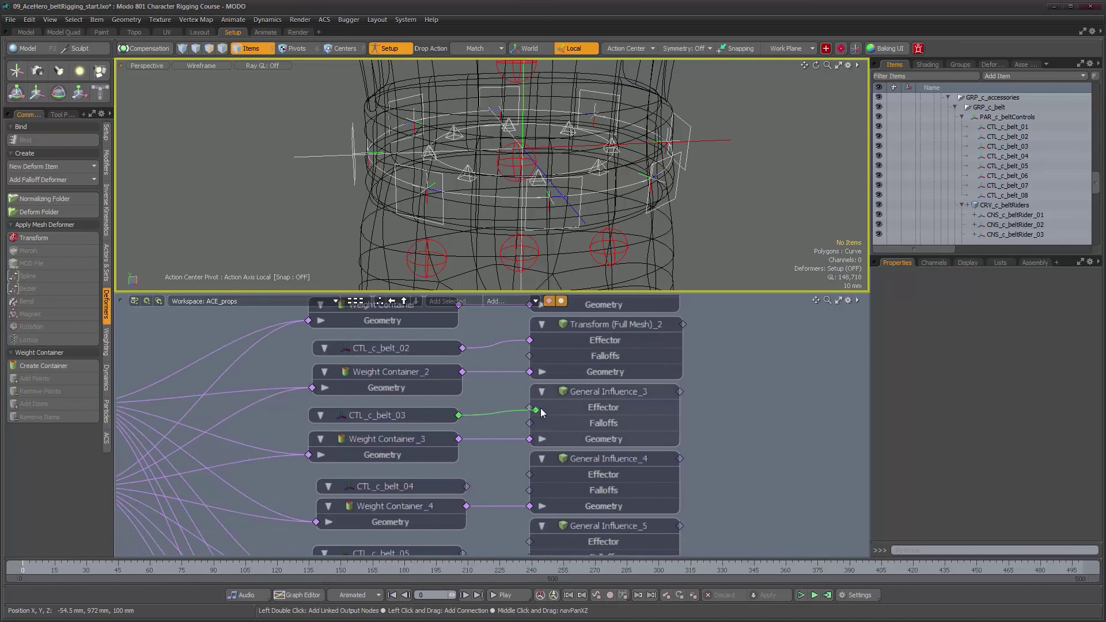
left_click_drag(544, 415, 542, 409)
left_click_drag(530, 475, 530, 473)
middle_click_drag(511, 535, 502, 404)
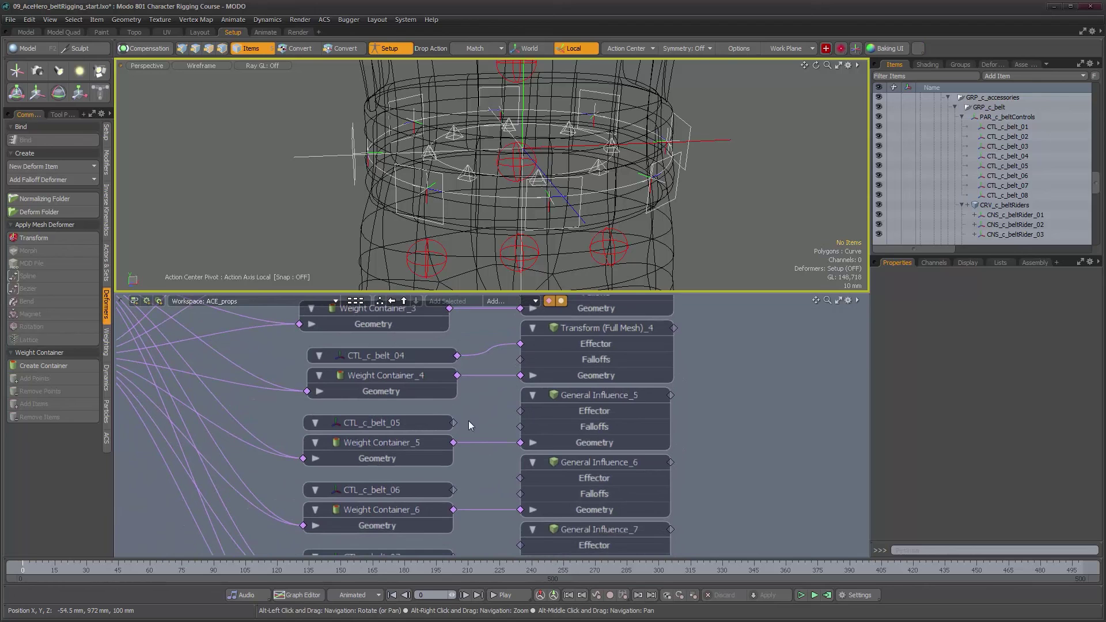
Step: Link CTL_c_belt_05 through CTL_c_belt_08 to the Effector inputs of their matching General Influences and leave Setup mode
left_click_drag(534, 409, 534, 410)
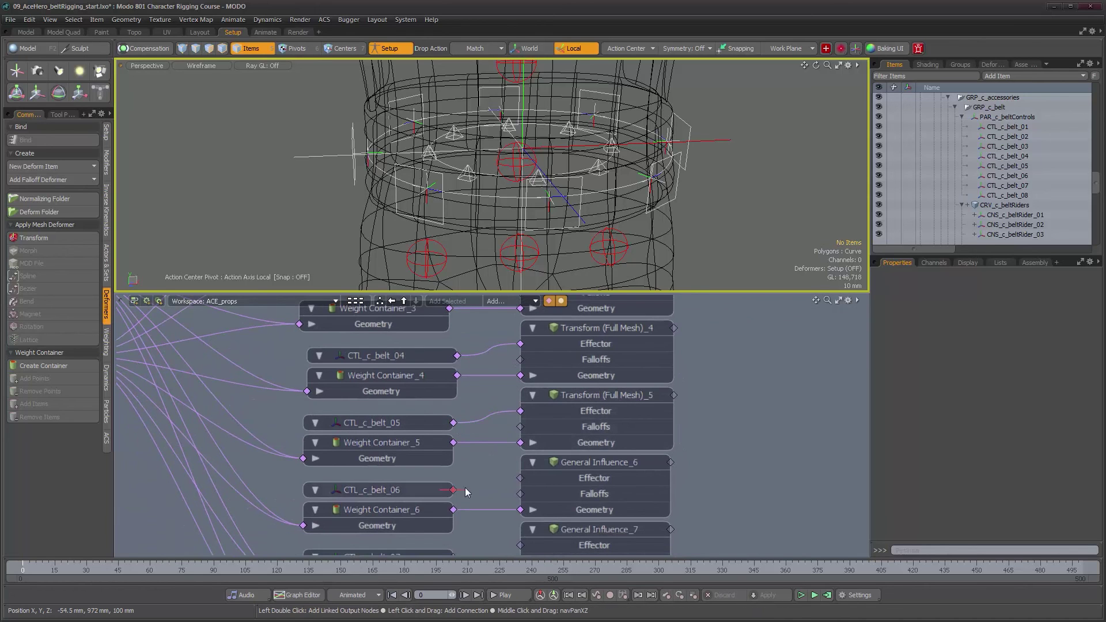
left_click_drag(521, 494, 521, 494)
middle_click_drag(520, 493, 508, 384)
left_click_drag(440, 447, 511, 438)
left_click_drag(519, 507, 519, 507)
right_click_drag(519, 507, 419, 418, "alt")
left_click(396, 50)
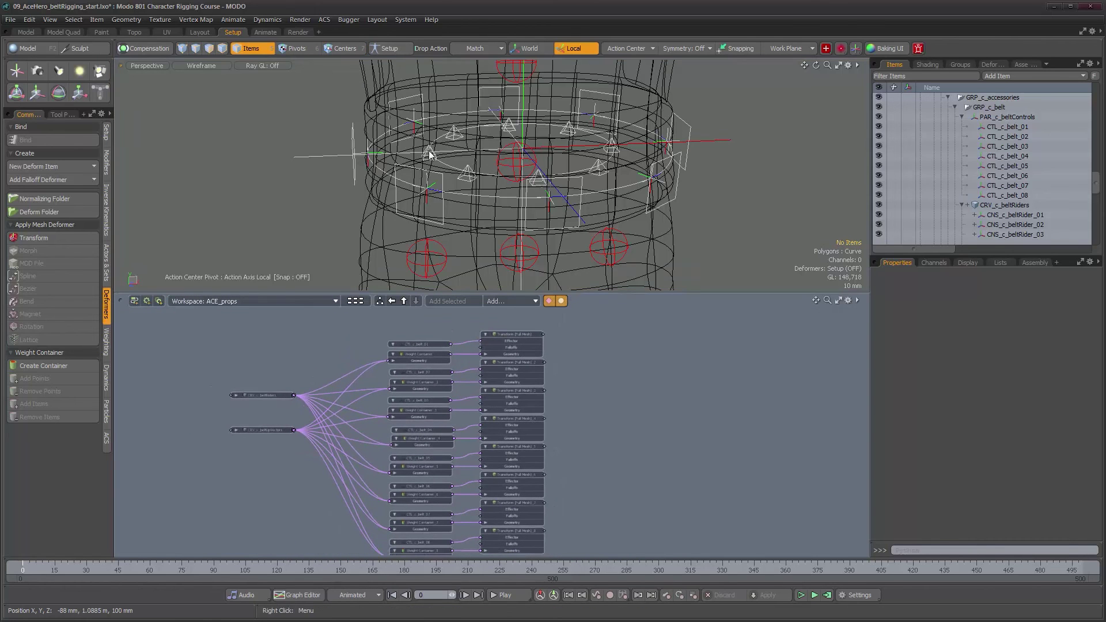
Step: Test the belt deformation by moving CTL_c_belt_04, and undo the move
left_click(441, 212)
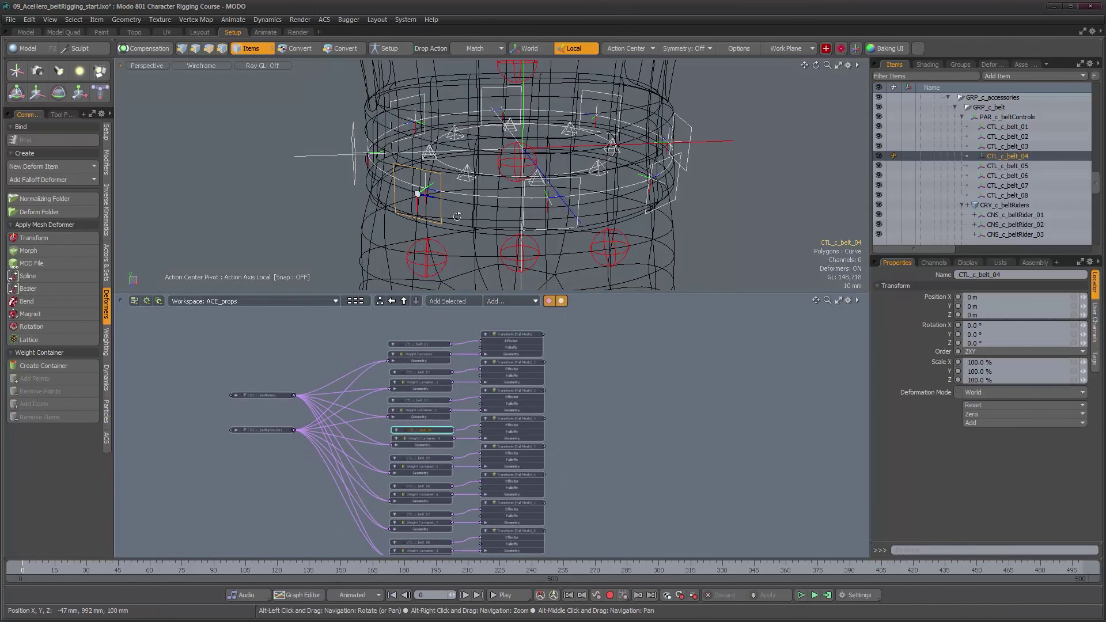
key("w")
mouse_move(463, 252)
left_mouse_down()
mouse_move(457, 265)
mouse_move(461, 217)
mouse_move(456, 270)
mouse_move(459, 208)
mouse_move(464, 274)
mouse_move(465, 236)
mouse_move(465, 252)
left_mouse_up()
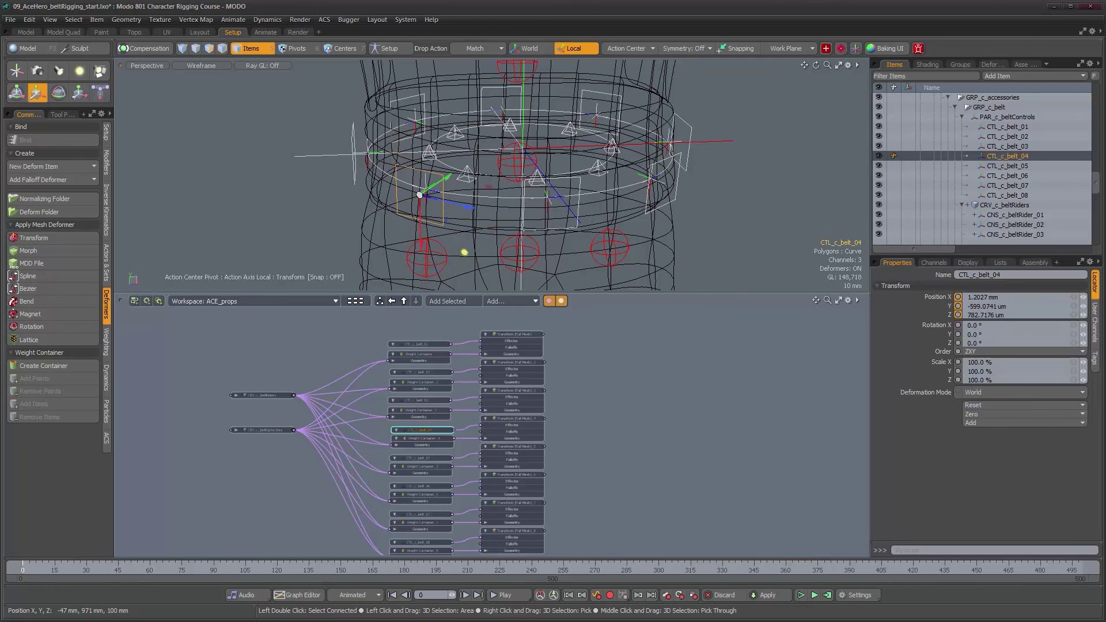
key("ctrl+z")
Step: Test-move CTL_c_belt_05 and the opposite control CTL_c_belt_01 around the belt, undoing the moves
left_click_drag(582, 210, 547, 210, "alt")
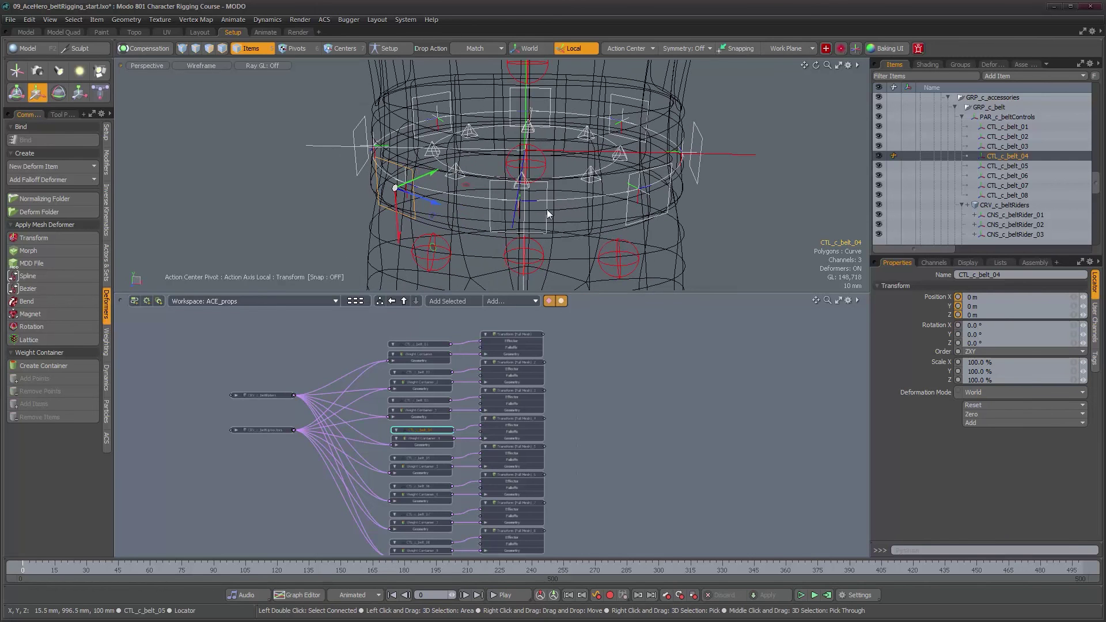
left_click(548, 215)
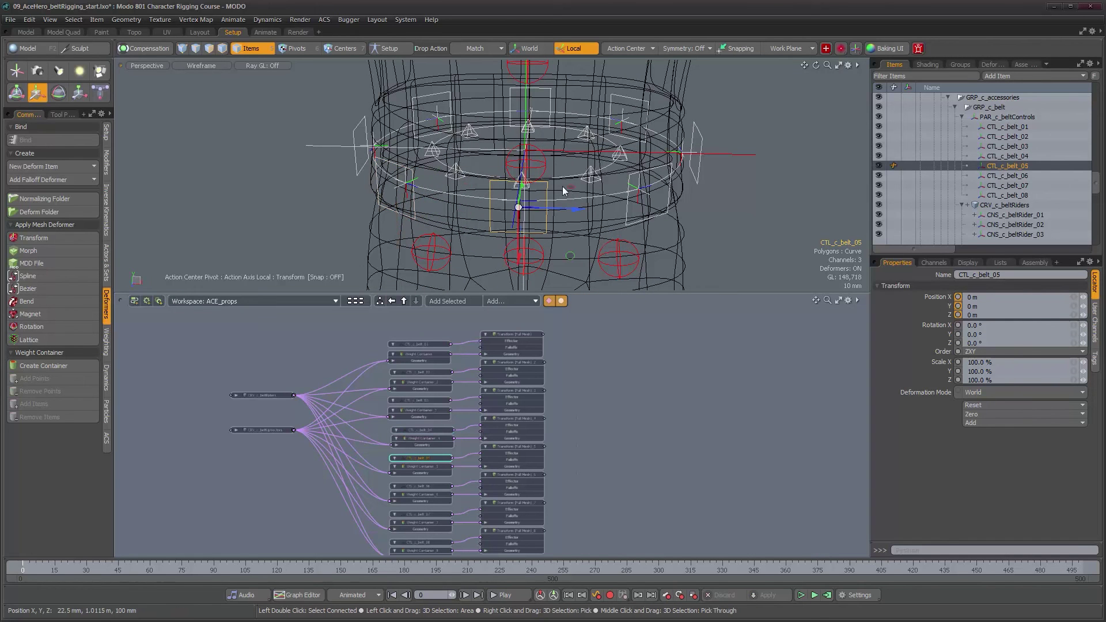
mouse_move(571, 257)
left_mouse_down()
mouse_move(570, 232)
mouse_move(565, 254)
mouse_move(593, 244)
mouse_move(546, 228)
mouse_move(570, 255)
left_mouse_up()
left_click(552, 100)
mouse_move(496, 147)
left_mouse_down()
mouse_move(517, 138)
mouse_move(507, 86)
mouse_move(491, 176)
mouse_move(423, 144)
mouse_move(490, 143)
mouse_move(475, 141)
left_mouse_up()
key("ctrl+z")
left_click_drag(558, 178, 582, 156, "alt")
Step: Test-move the parent PAR_c_beltControls with all its belt controls, undo the move and drop the transform tool
left_click(1006, 117)
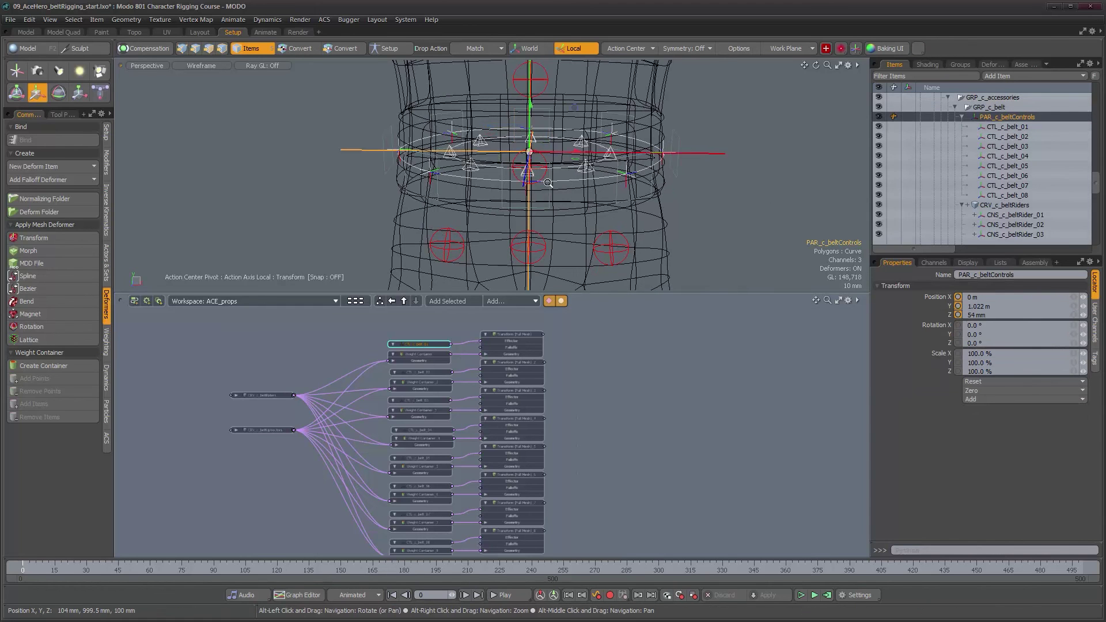
key("shift+a")
left_click_drag(551, 143, 616, 224)
key("ctrl+z")
key("q")
left_click_drag(693, 227, 639, 220, "alt")
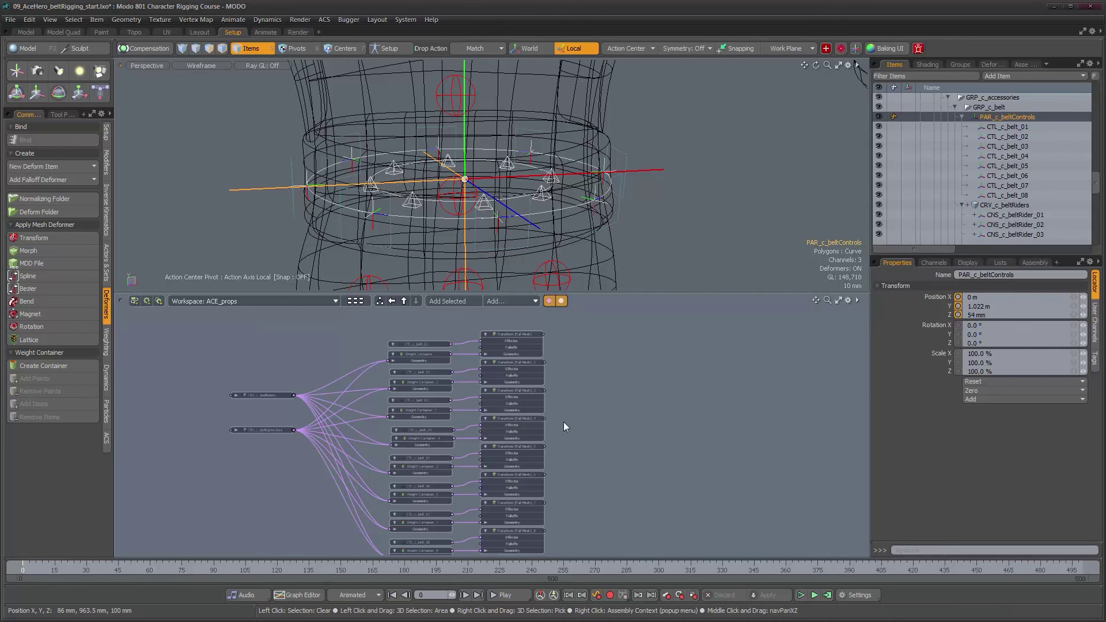
scroll(558, 424, "down", 1)
left_click_drag(557, 424, 559, 410, "alt")
scroll(559, 409, "up", 1)
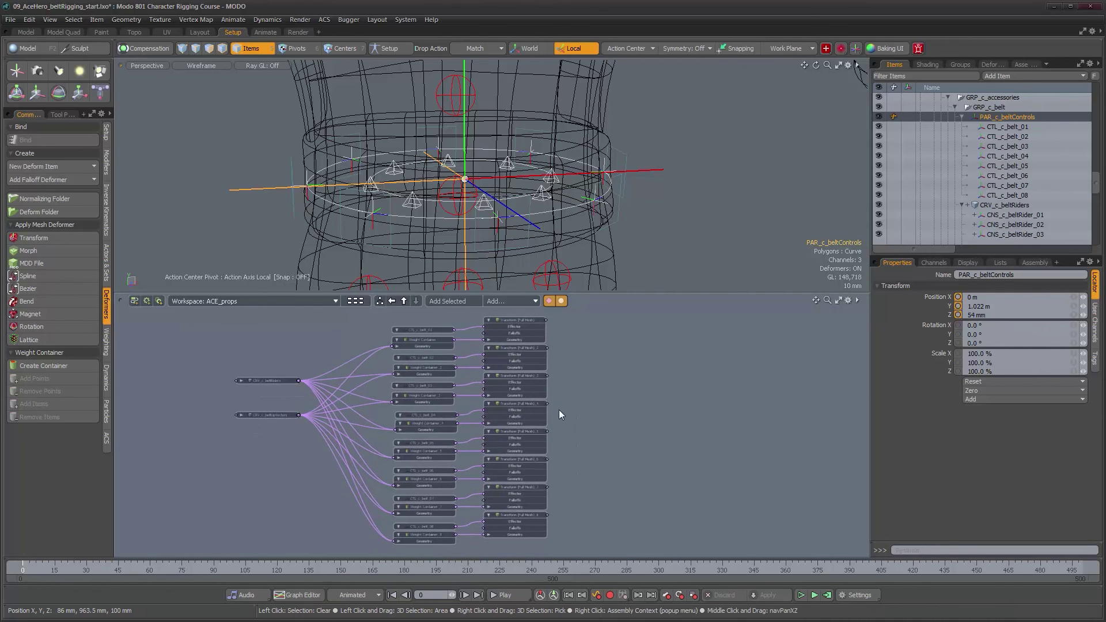